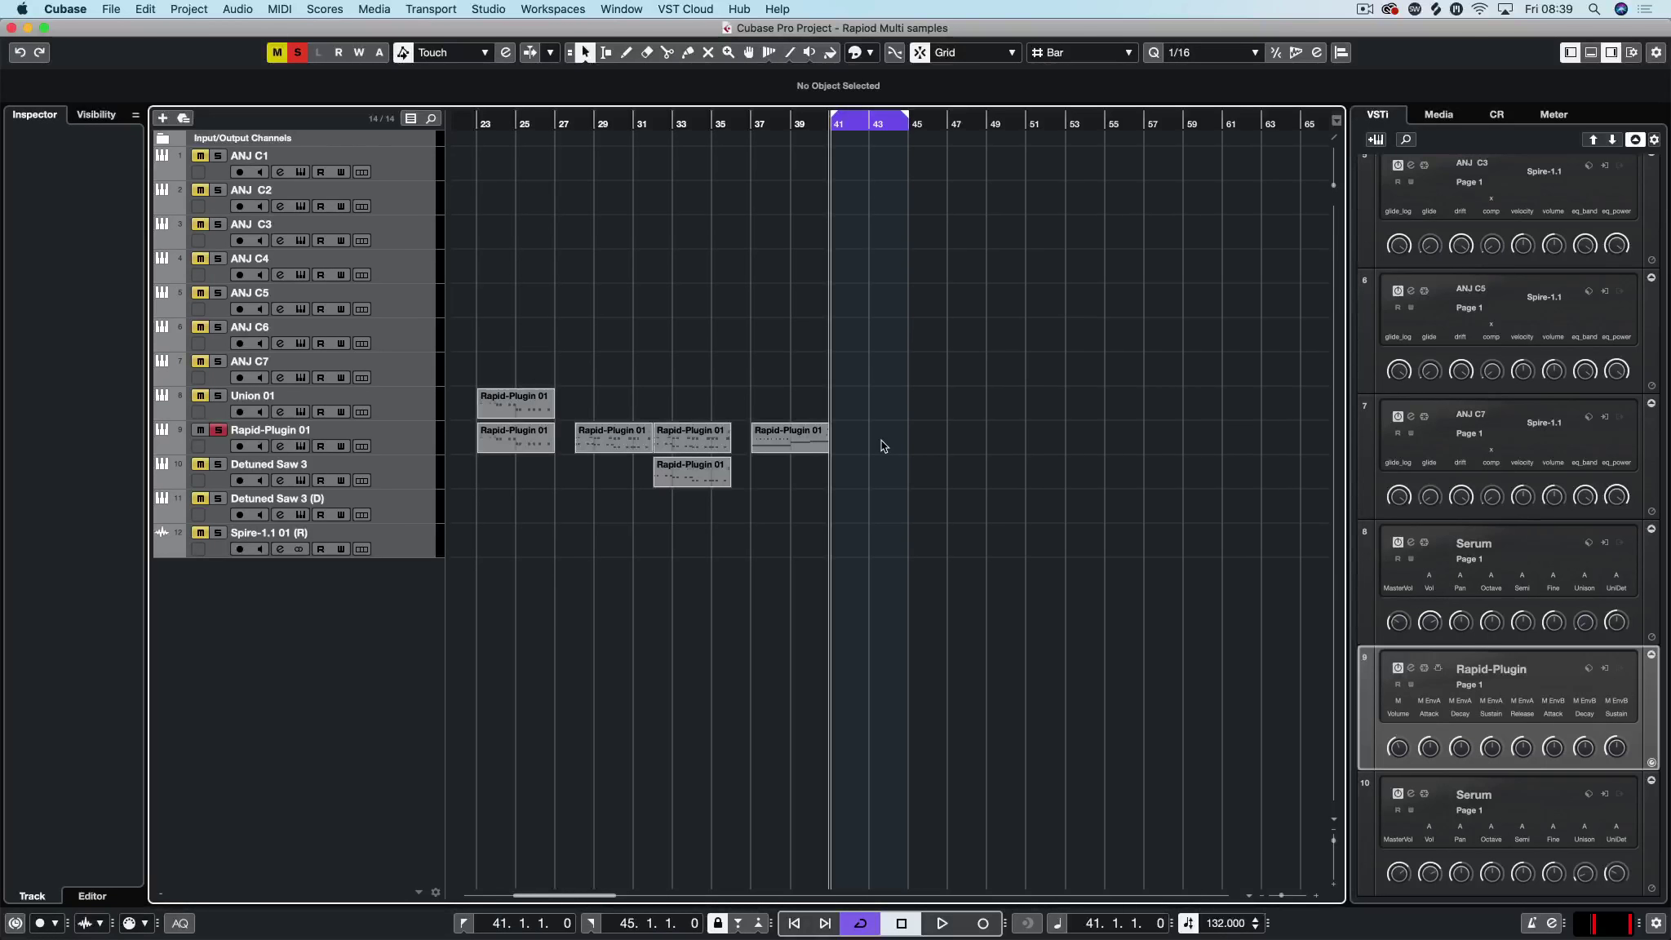
# Step: Create a MIDI part from bar 41 to bar 45 on the Rapid-Plugin 01 track and open it in the Key Editor
pyautogui.doubleClick(883, 446)
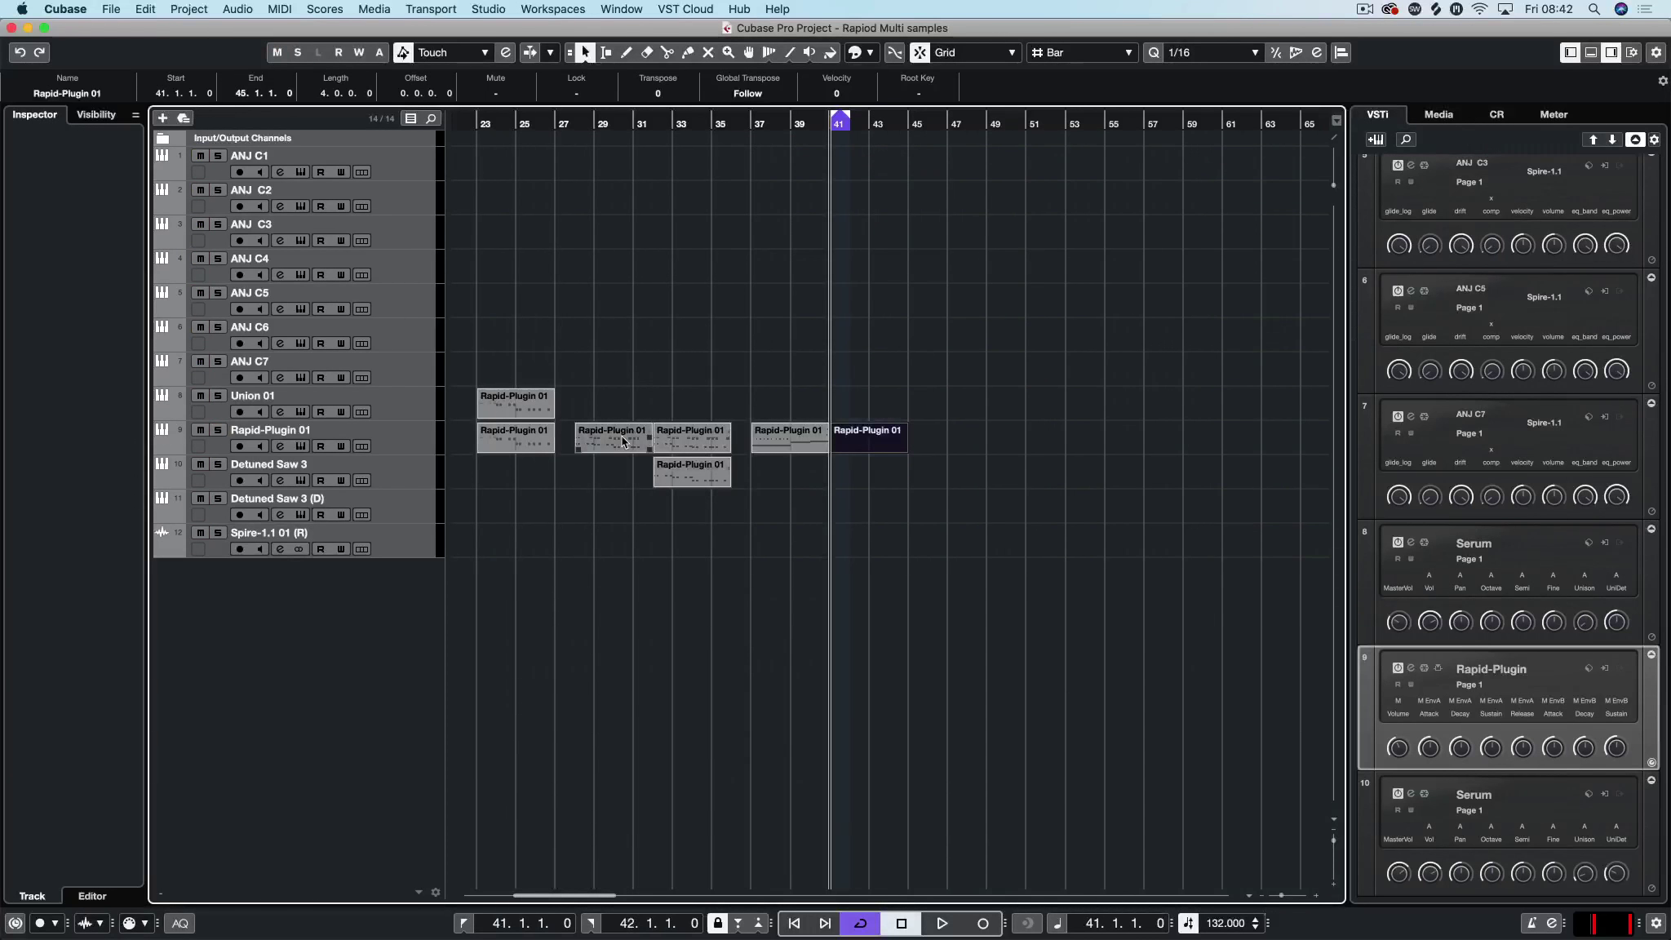
pyautogui.press('super+e')
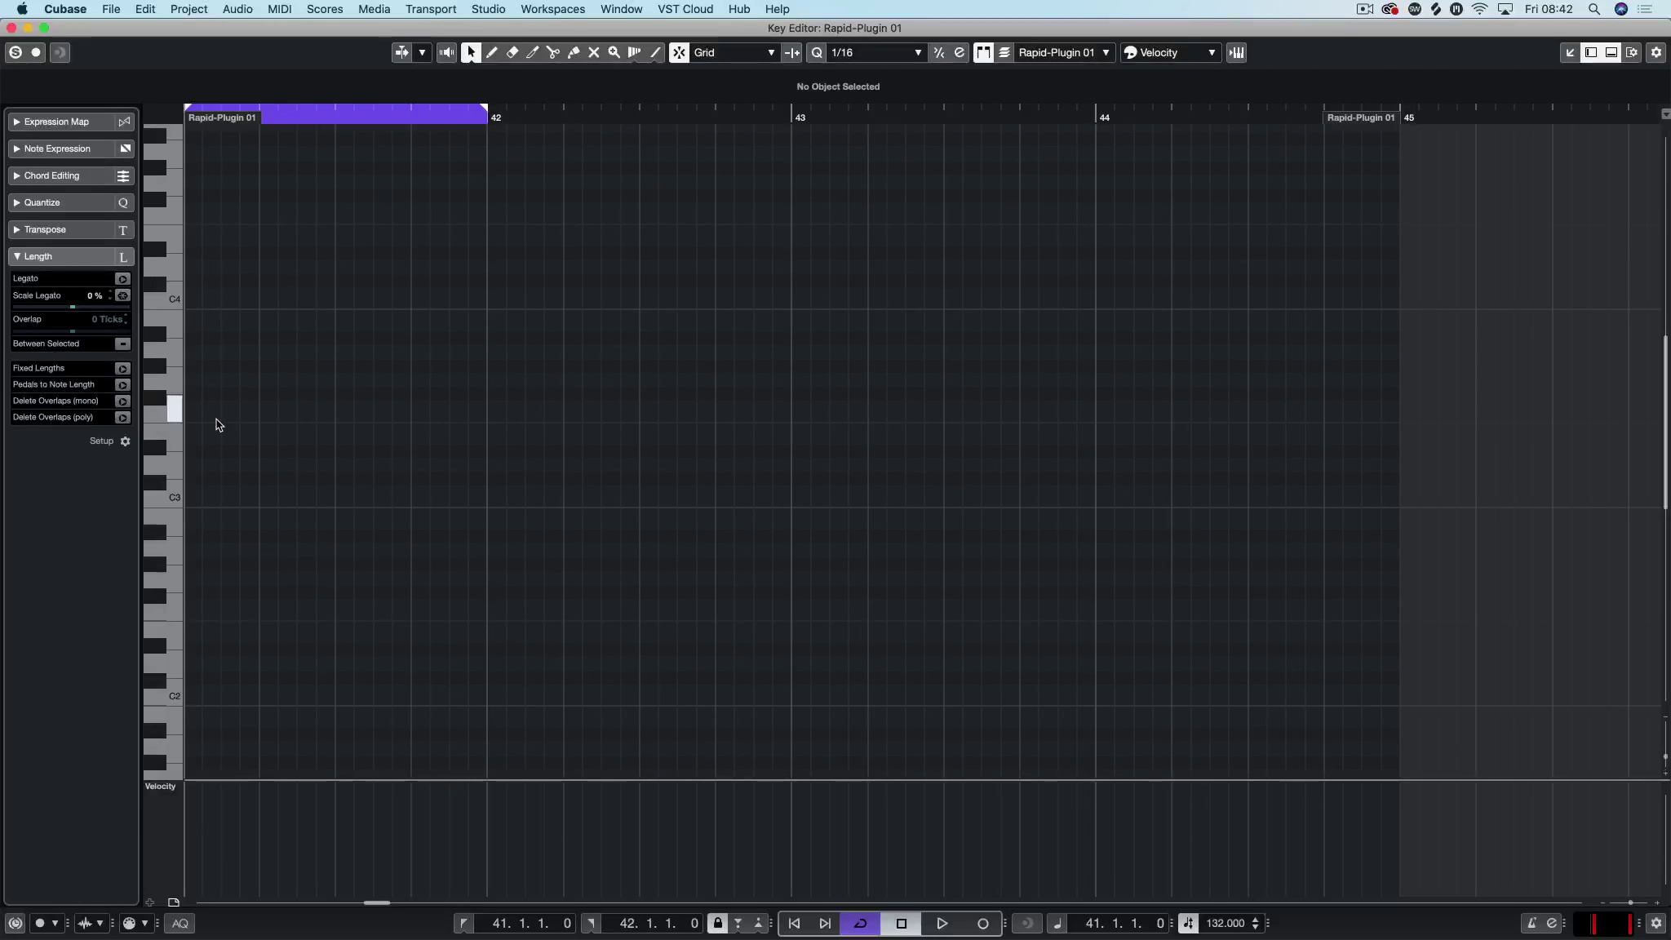
# Step: Draw A3, C4 and D4 as sixteenth notes on the first, second and fourth sixteenths of bar 41, and play them back
pyautogui.click(655, 53)
pyautogui.hscroll(-3, 540, 175)
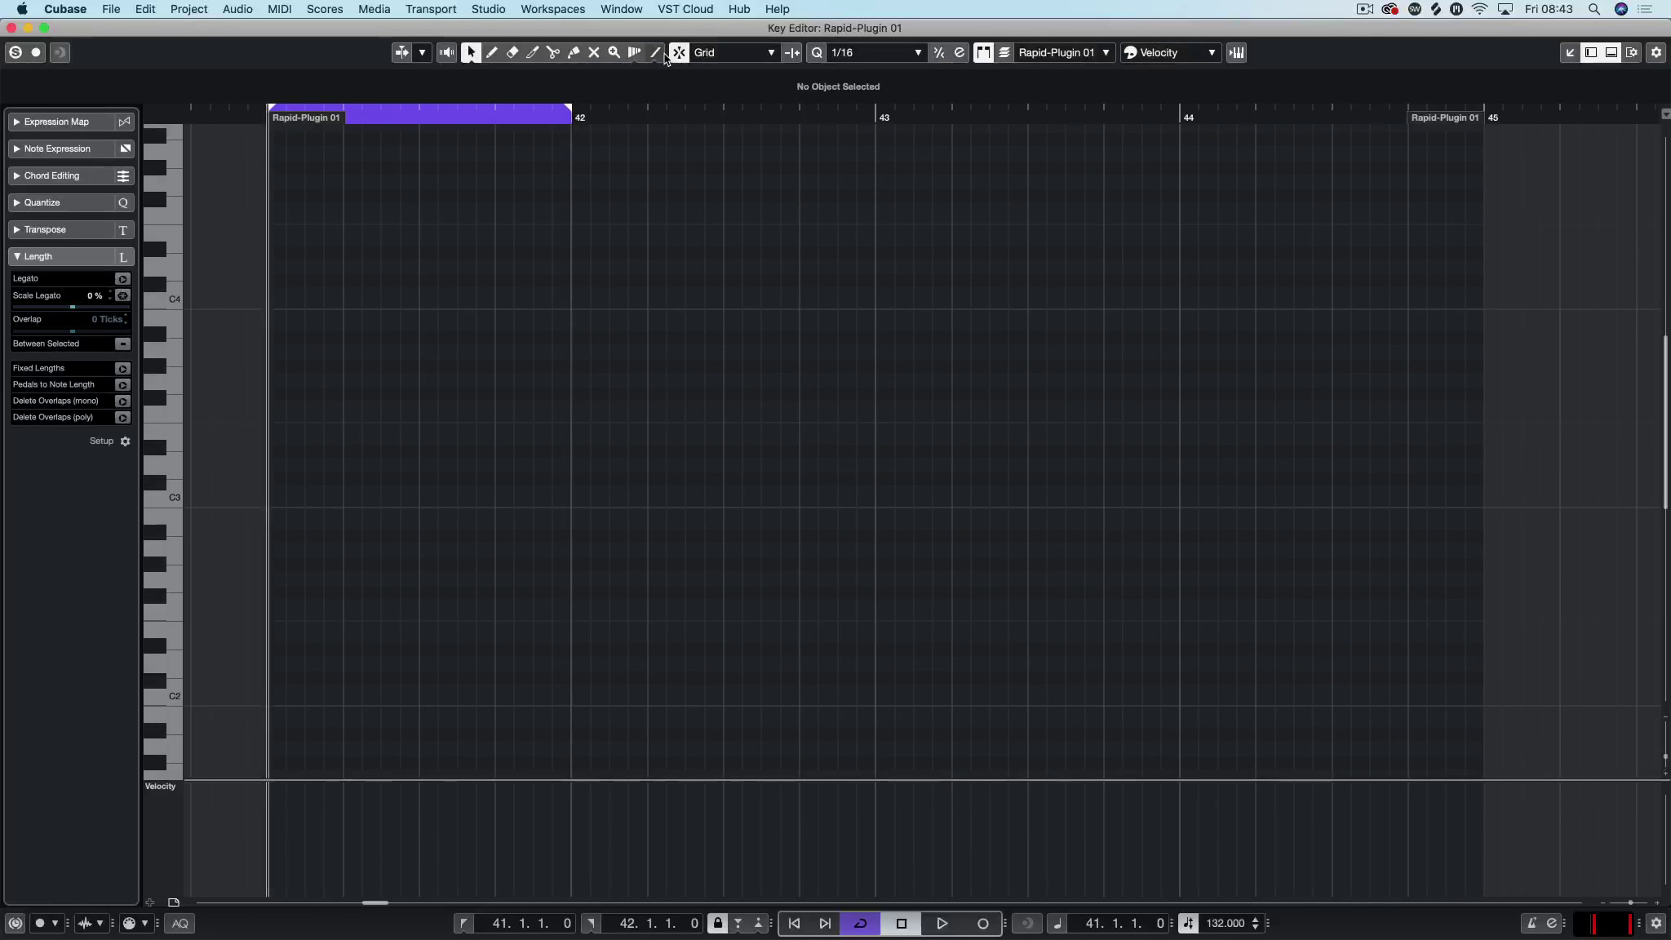
pyautogui.click(276, 352)
pyautogui.click(296, 295)
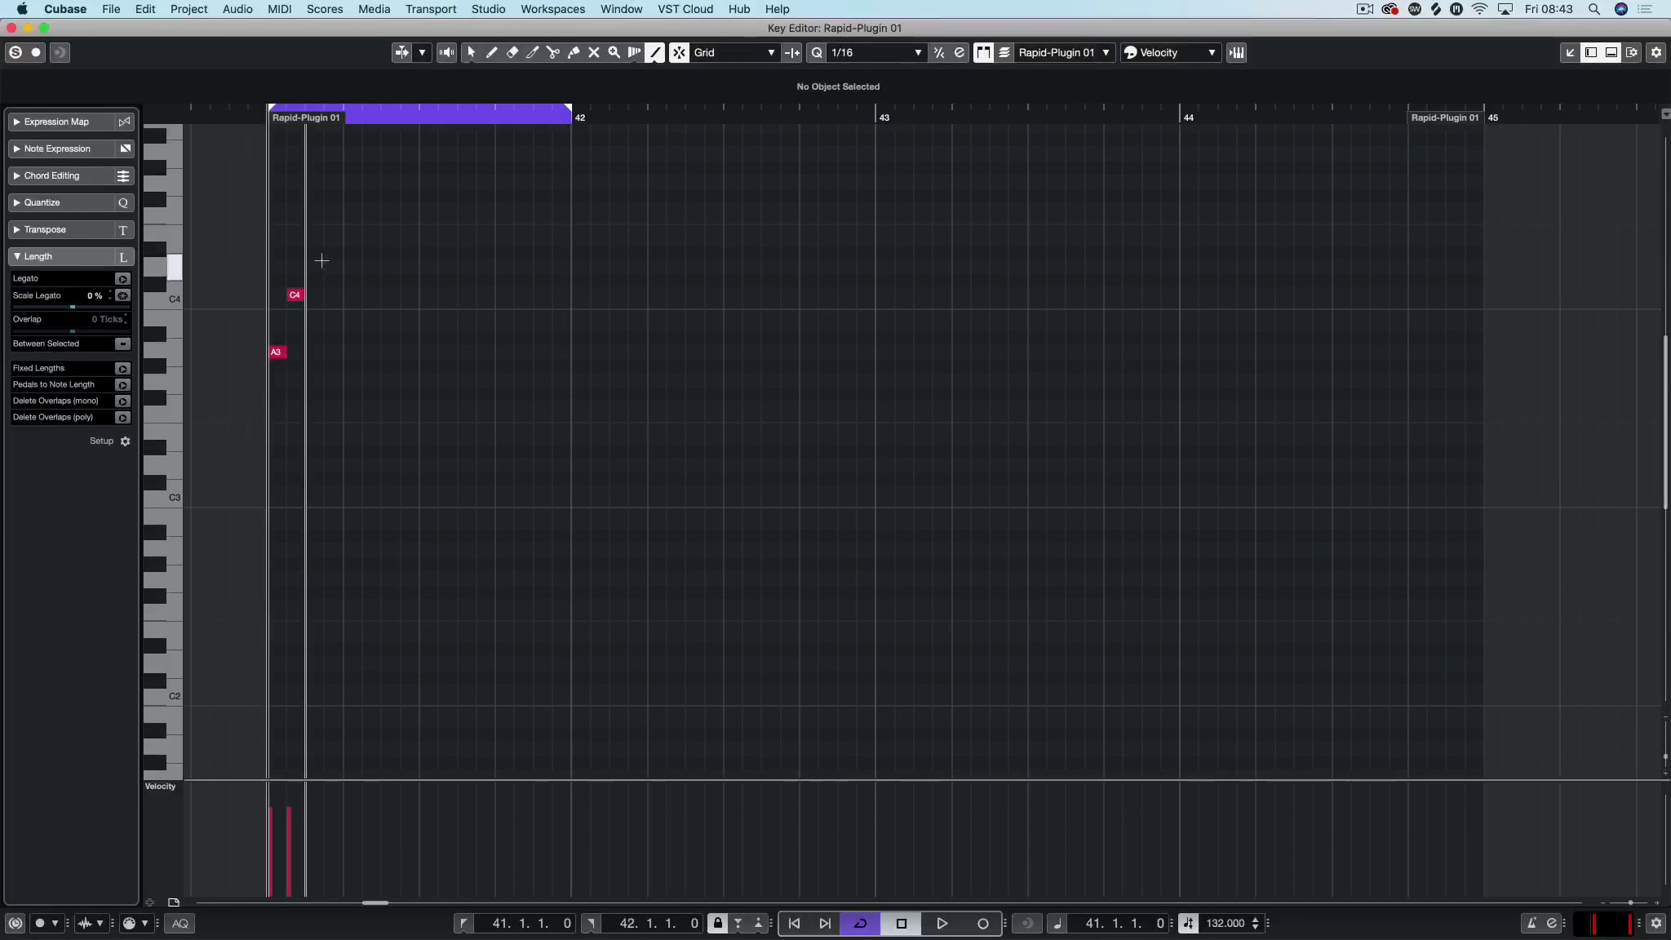
pyautogui.click(331, 266)
pyautogui.click(476, 57)
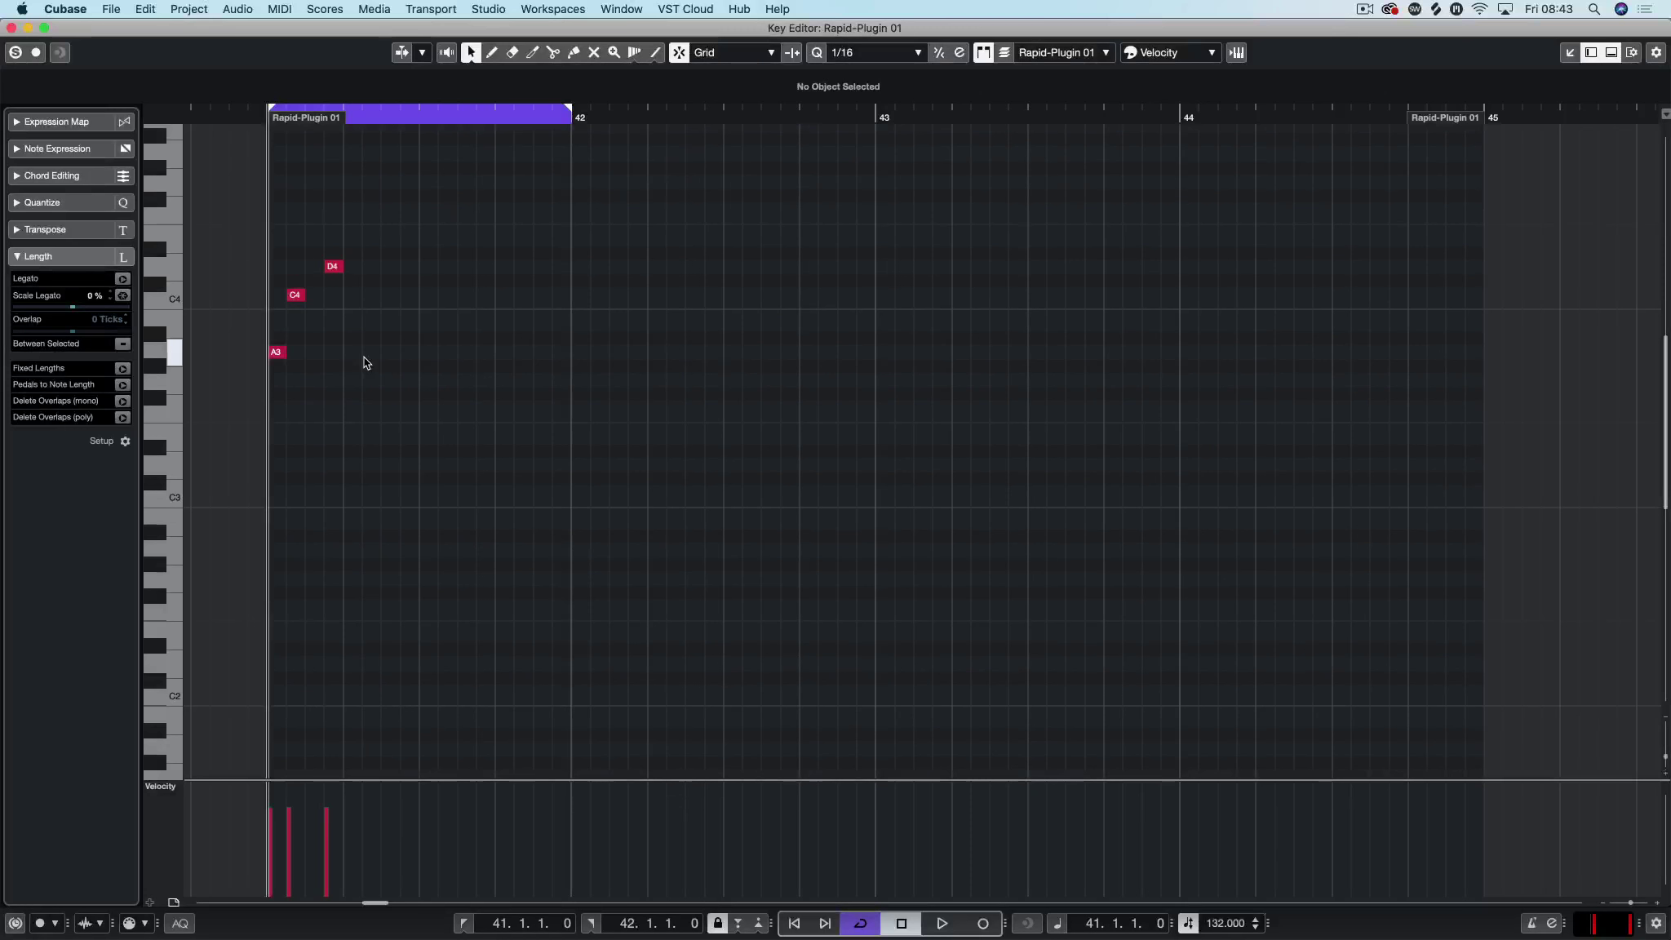
pyautogui.hscroll(3, 335, 257)
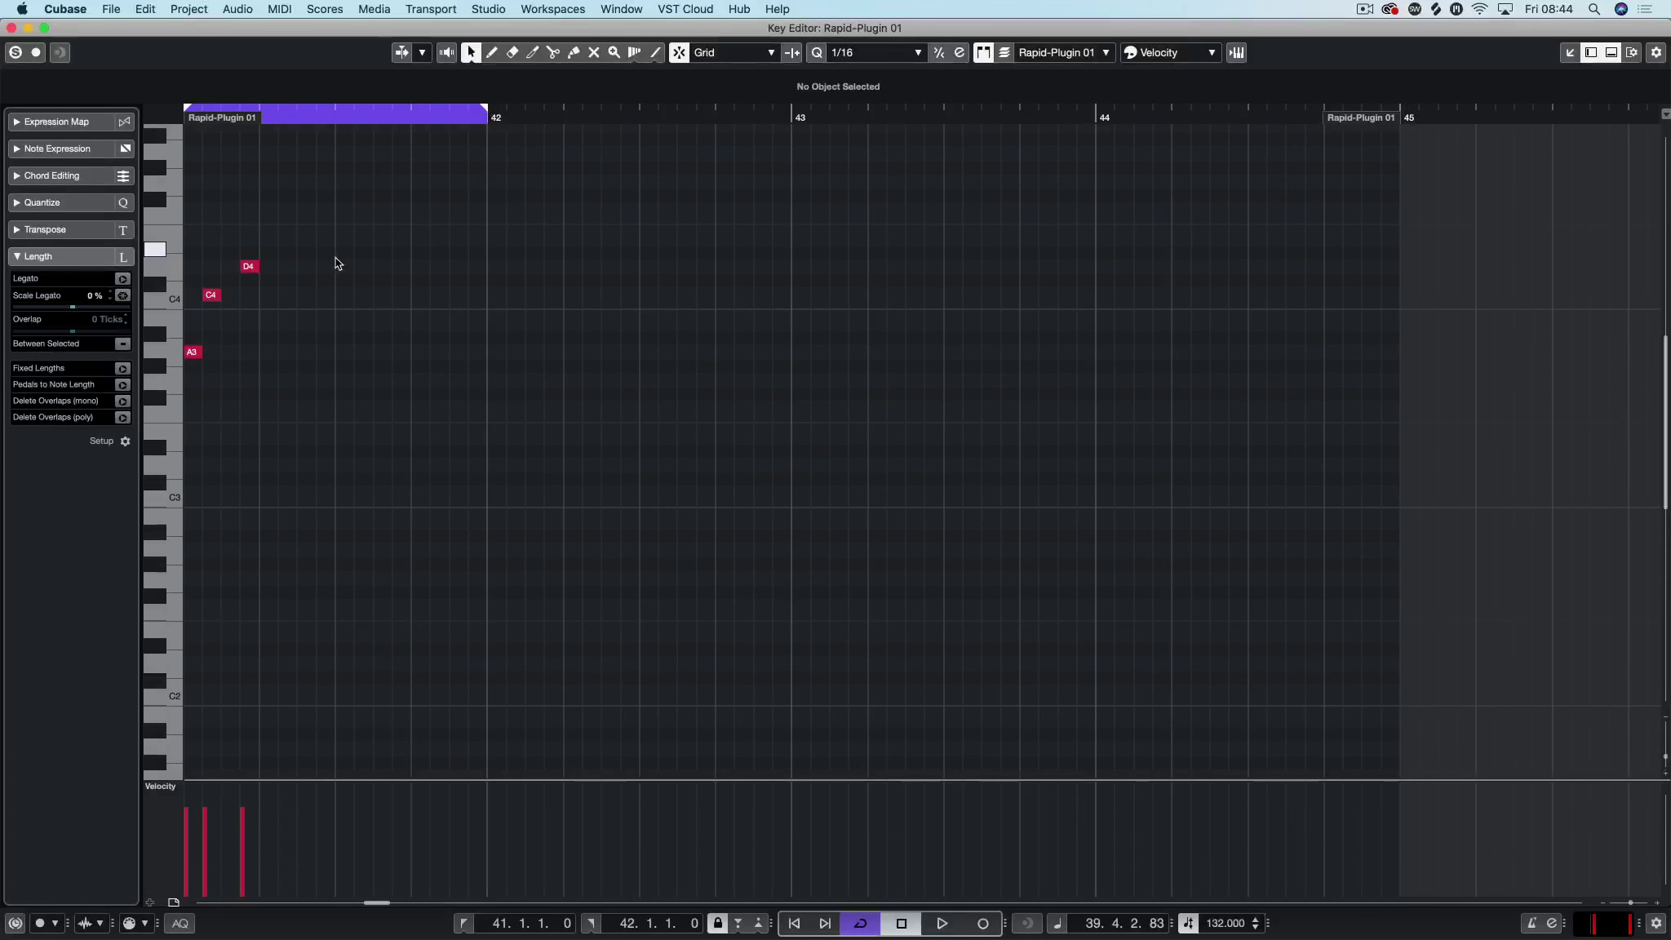
pyautogui.press('space')
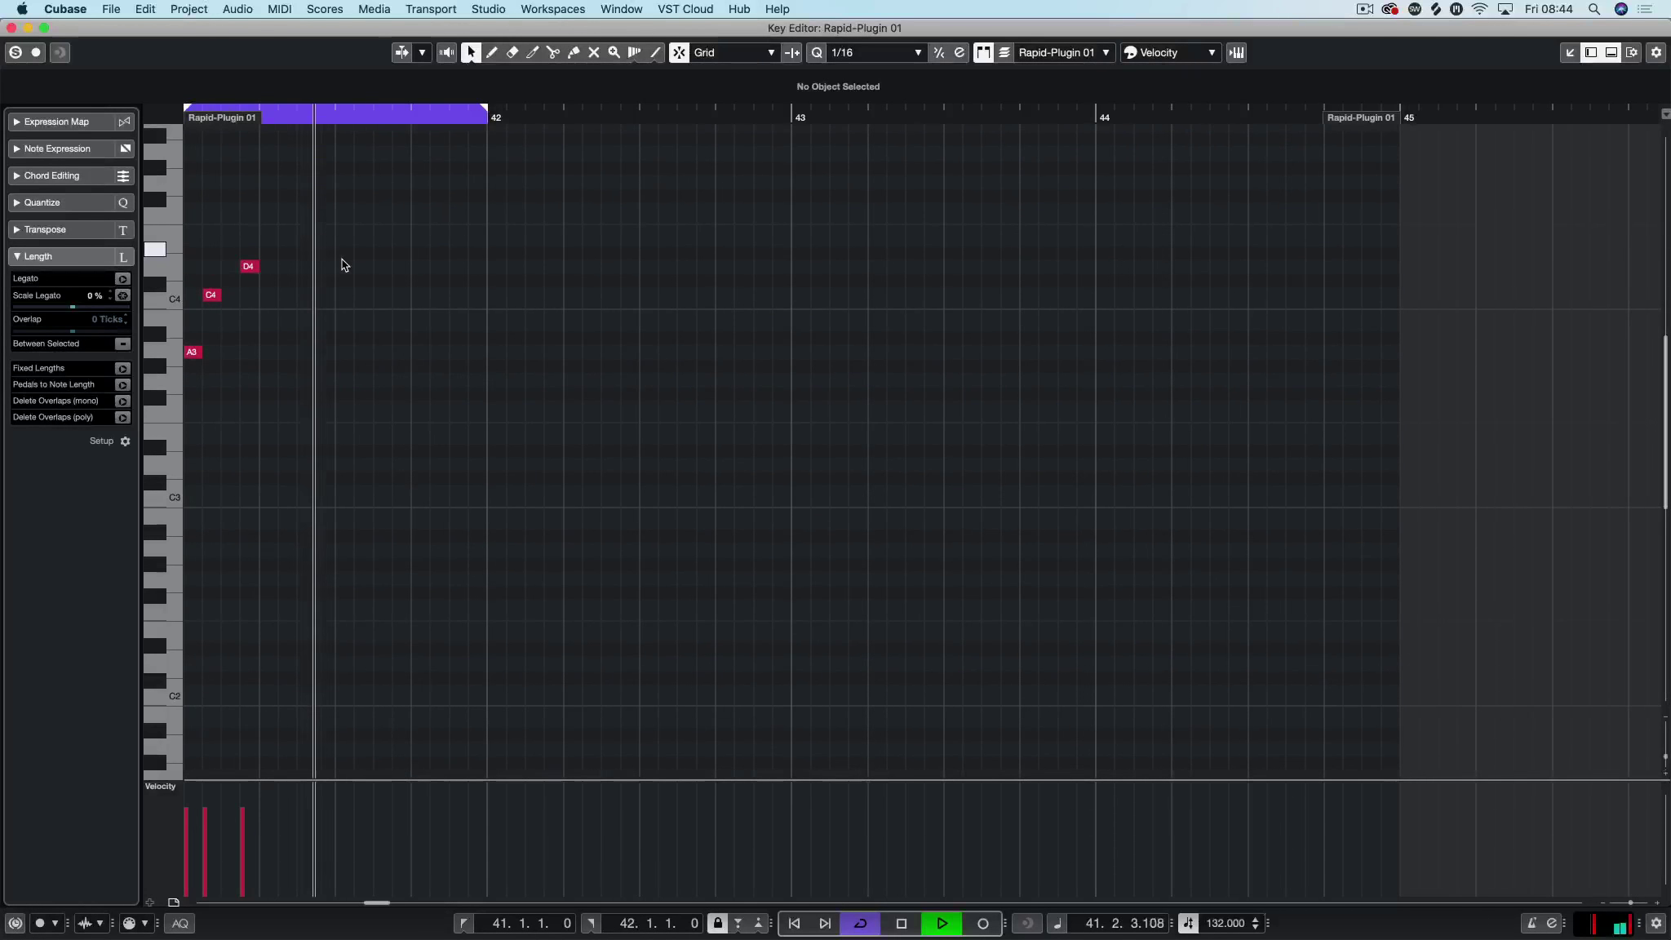
pyautogui.hscroll(-4, 346, 259)
pyautogui.press('space')
# Step: Copy the A3, C4, D4 group onto beats 2, 3 and 4 of bar 41 and play the loop
pyautogui.moveTo(589, 229); pyautogui.dragTo(565, 352)
pyautogui.moveTo(669, 237); pyautogui.dragTo(461, 386)
pyautogui.moveTo(484, 354); pyautogui.dragTo(632, 358)
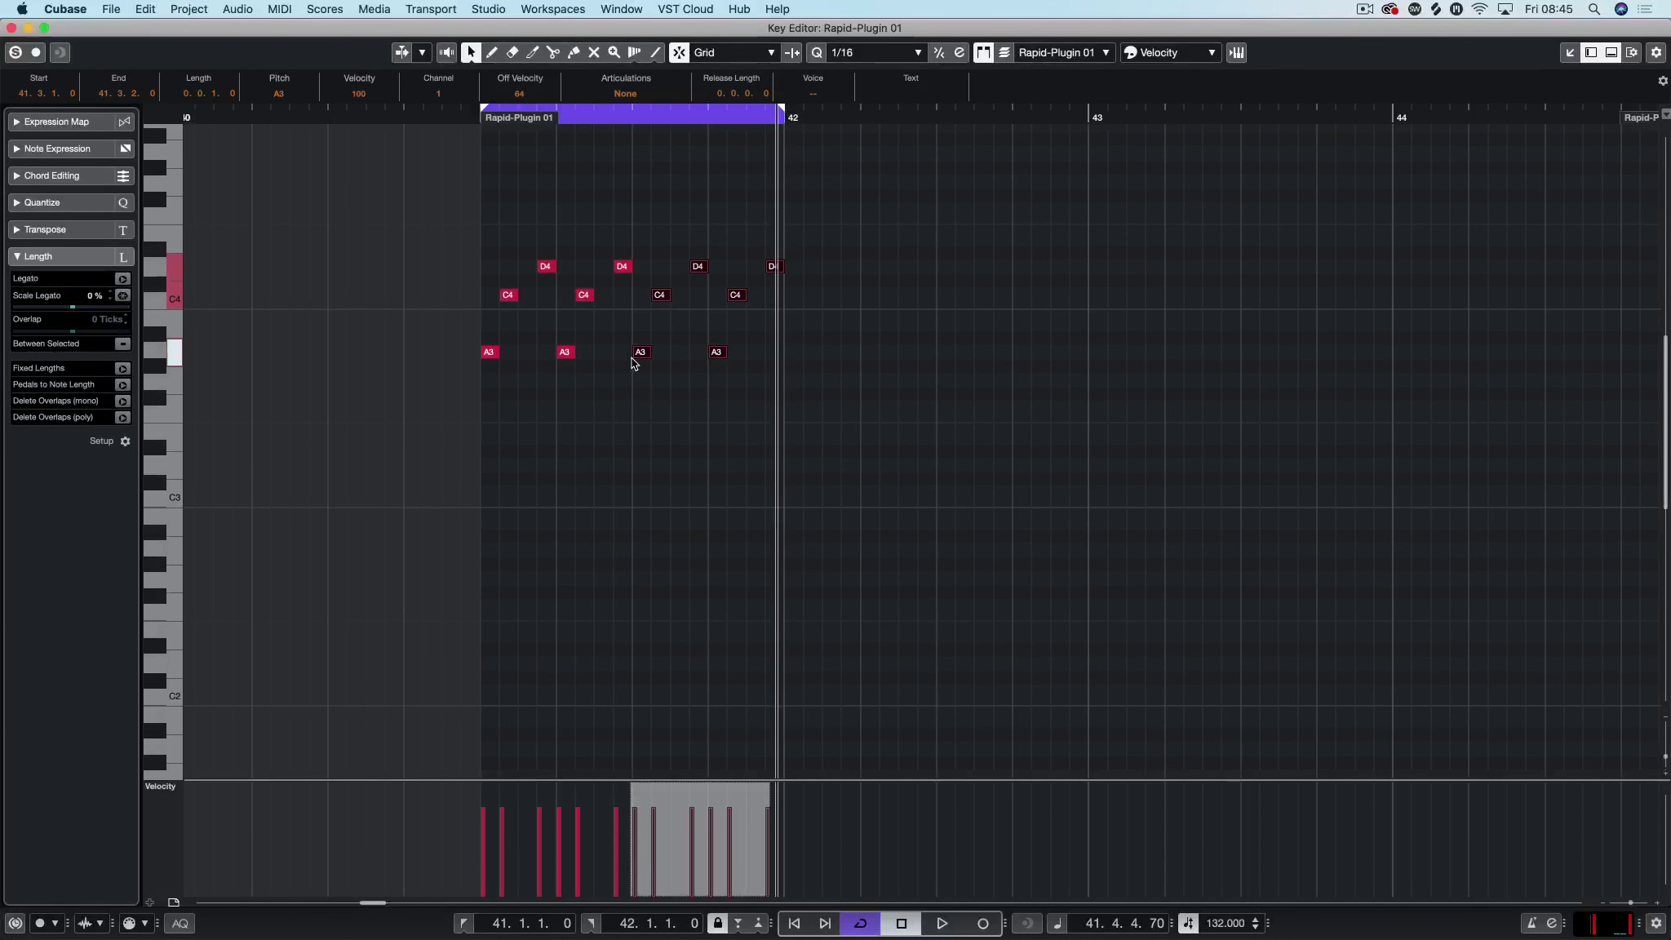
pyautogui.click(641, 209)
pyautogui.press('space')
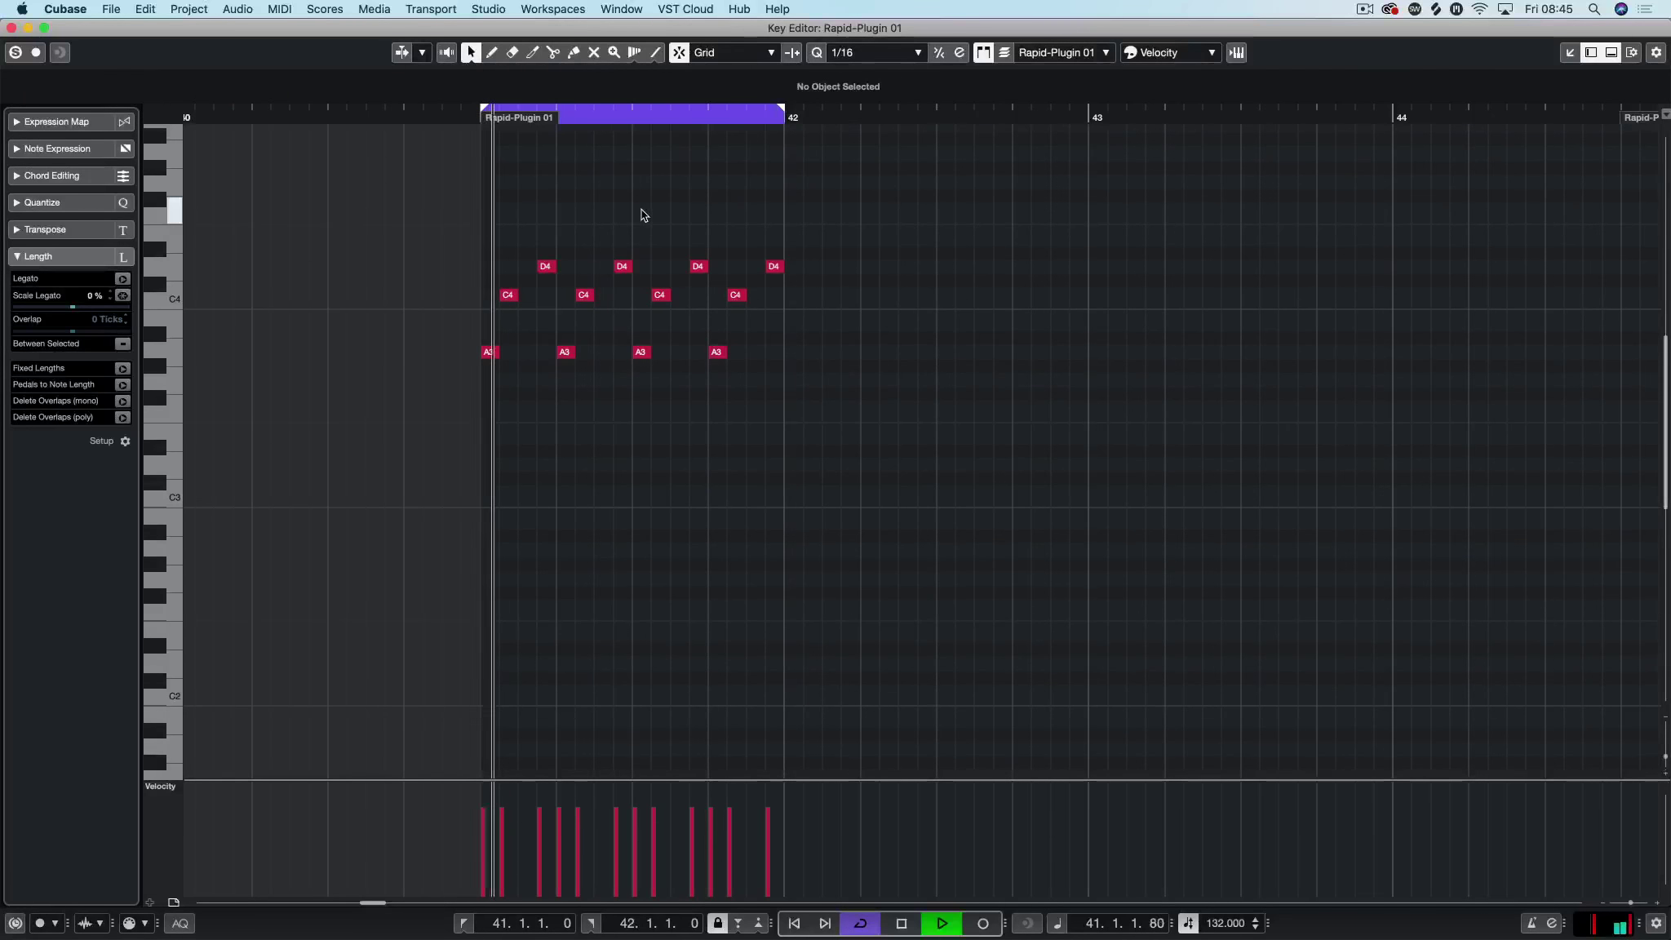
pyautogui.press('space')
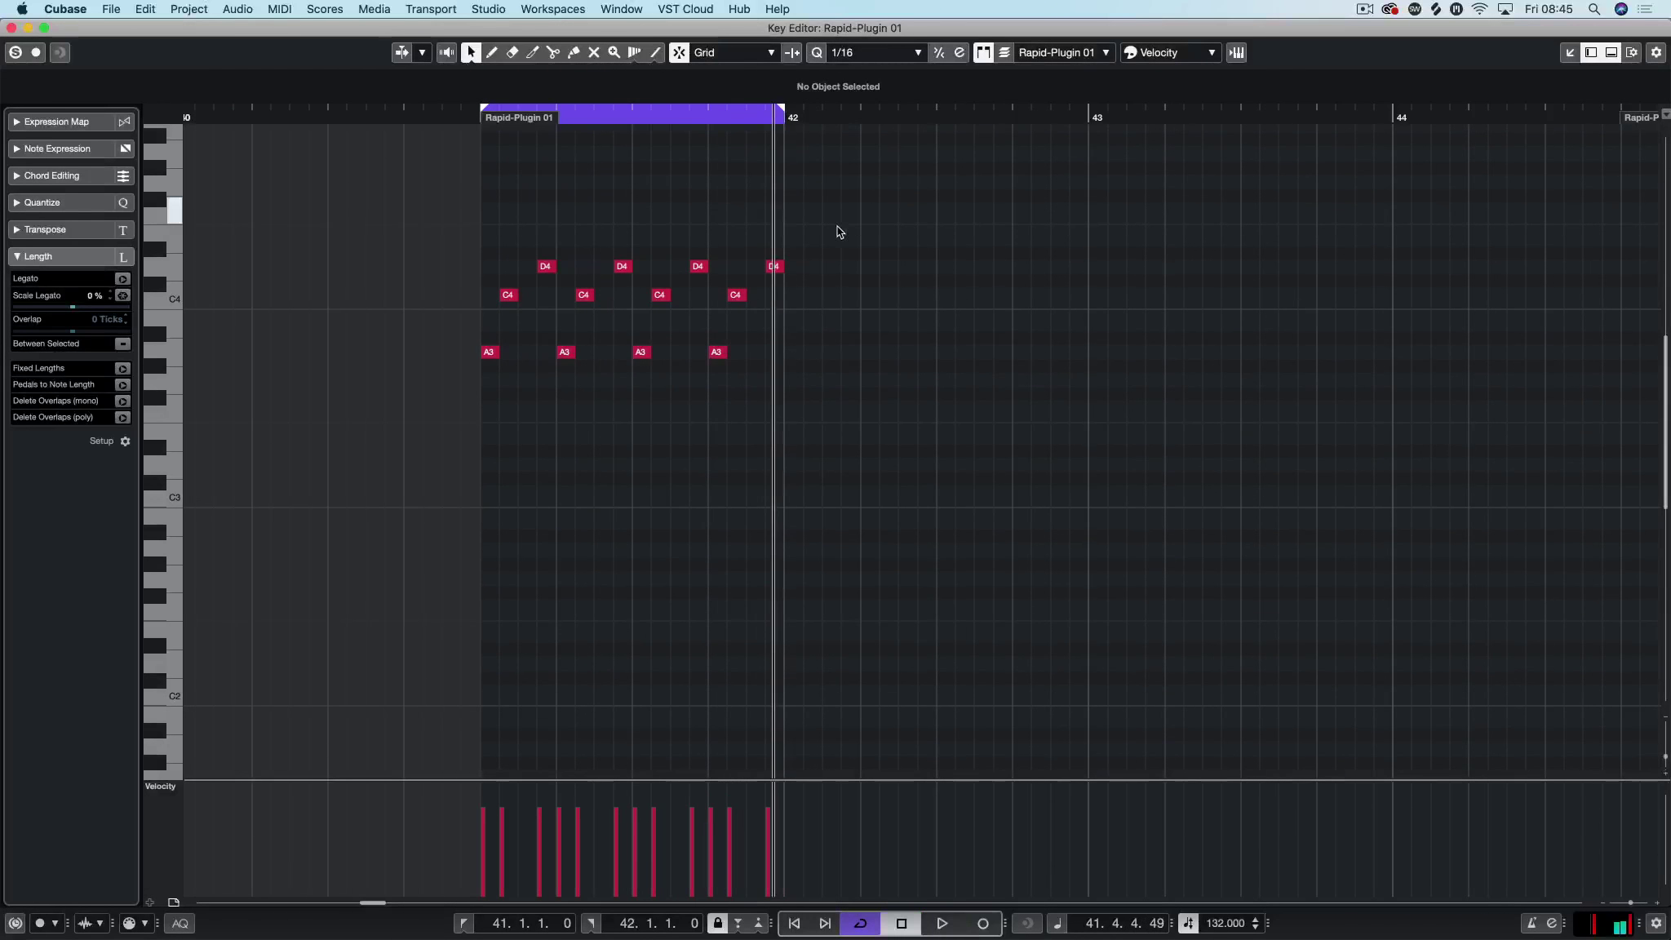
# Step: Delete the note copies in the second half of bar 41 and re-space the repeats so they start at 41.2.3 and 41.3.4
pyautogui.moveTo(852, 217); pyautogui.dragTo(629, 363)
pyautogui.press('Delete')
pyautogui.moveTo(663, 227); pyautogui.dragTo(701, 362)
pyautogui.click(713, 193)
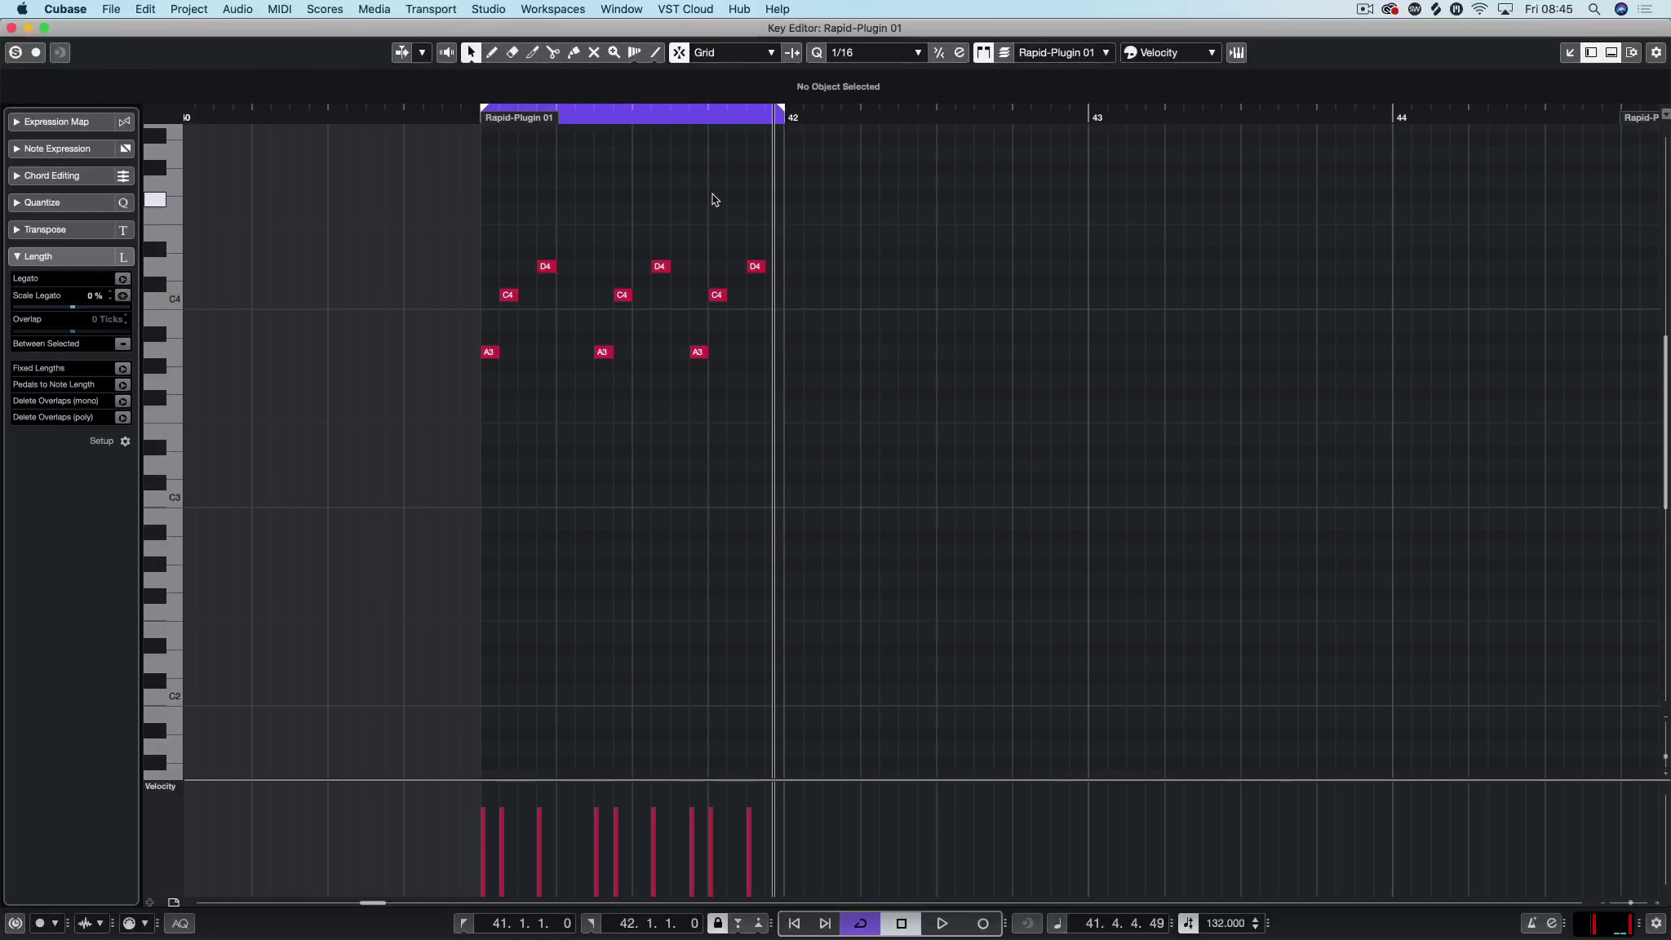
# Step: Move the last three-note group one sixteenth later so it starts at 41.4.1, and play the loop
pyautogui.moveTo(518, 178); pyautogui.dragTo(560, 269)
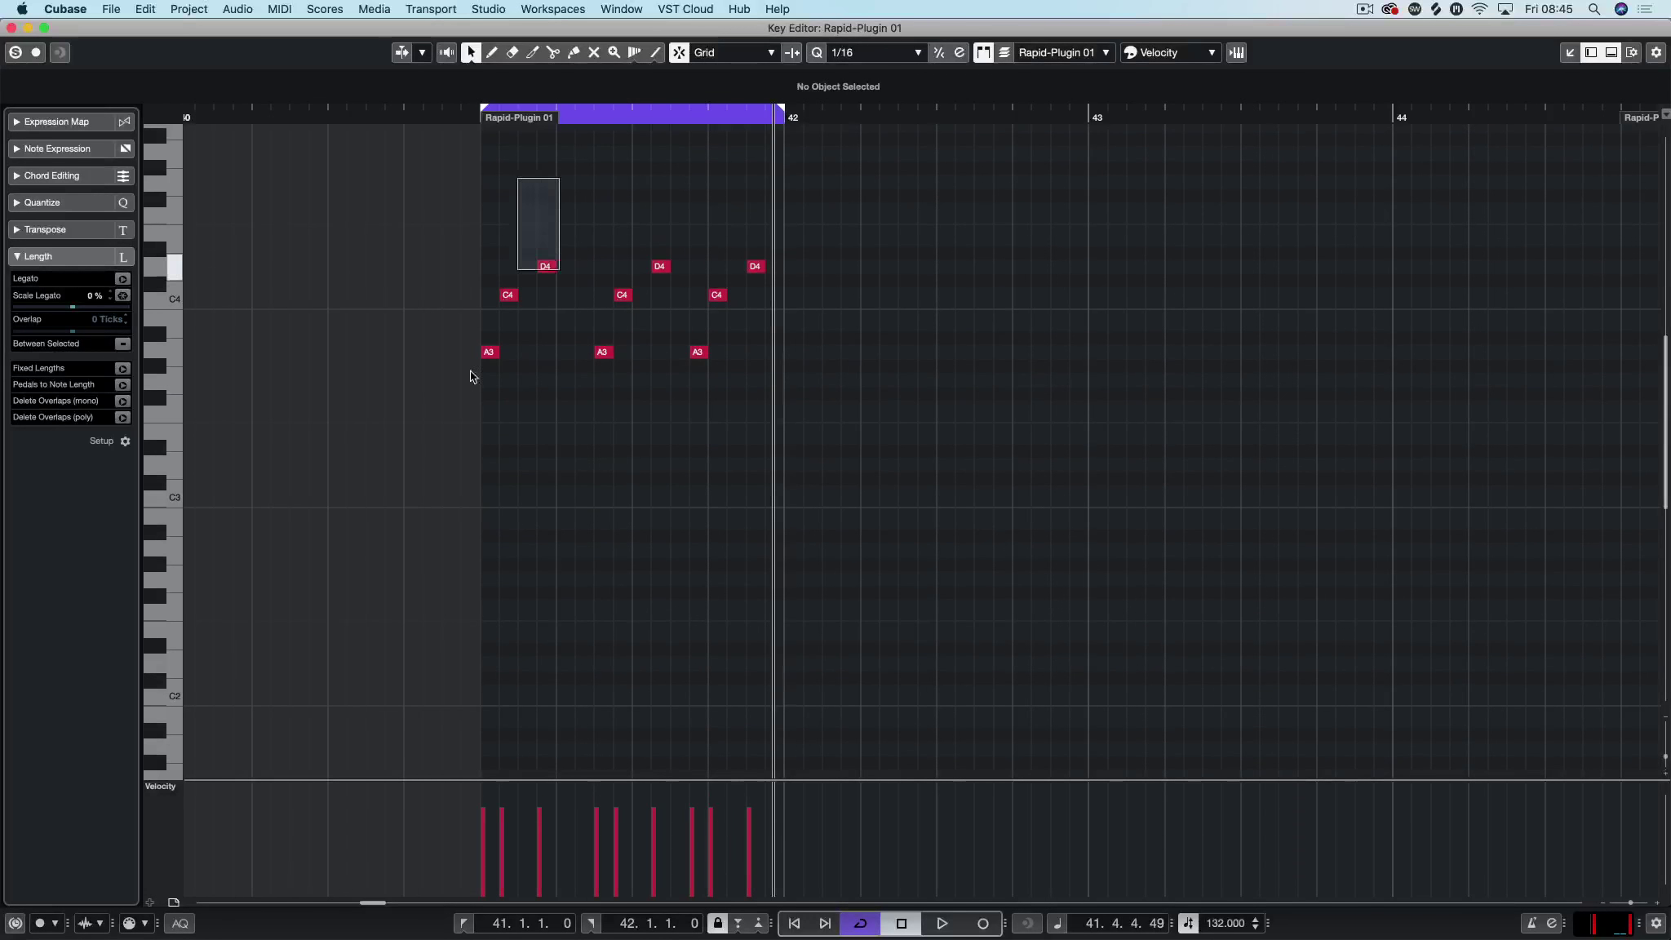
pyautogui.moveTo(470, 371); pyautogui.dragTo(429, 468)
pyautogui.moveTo(577, 214); pyautogui.dragTo(680, 435)
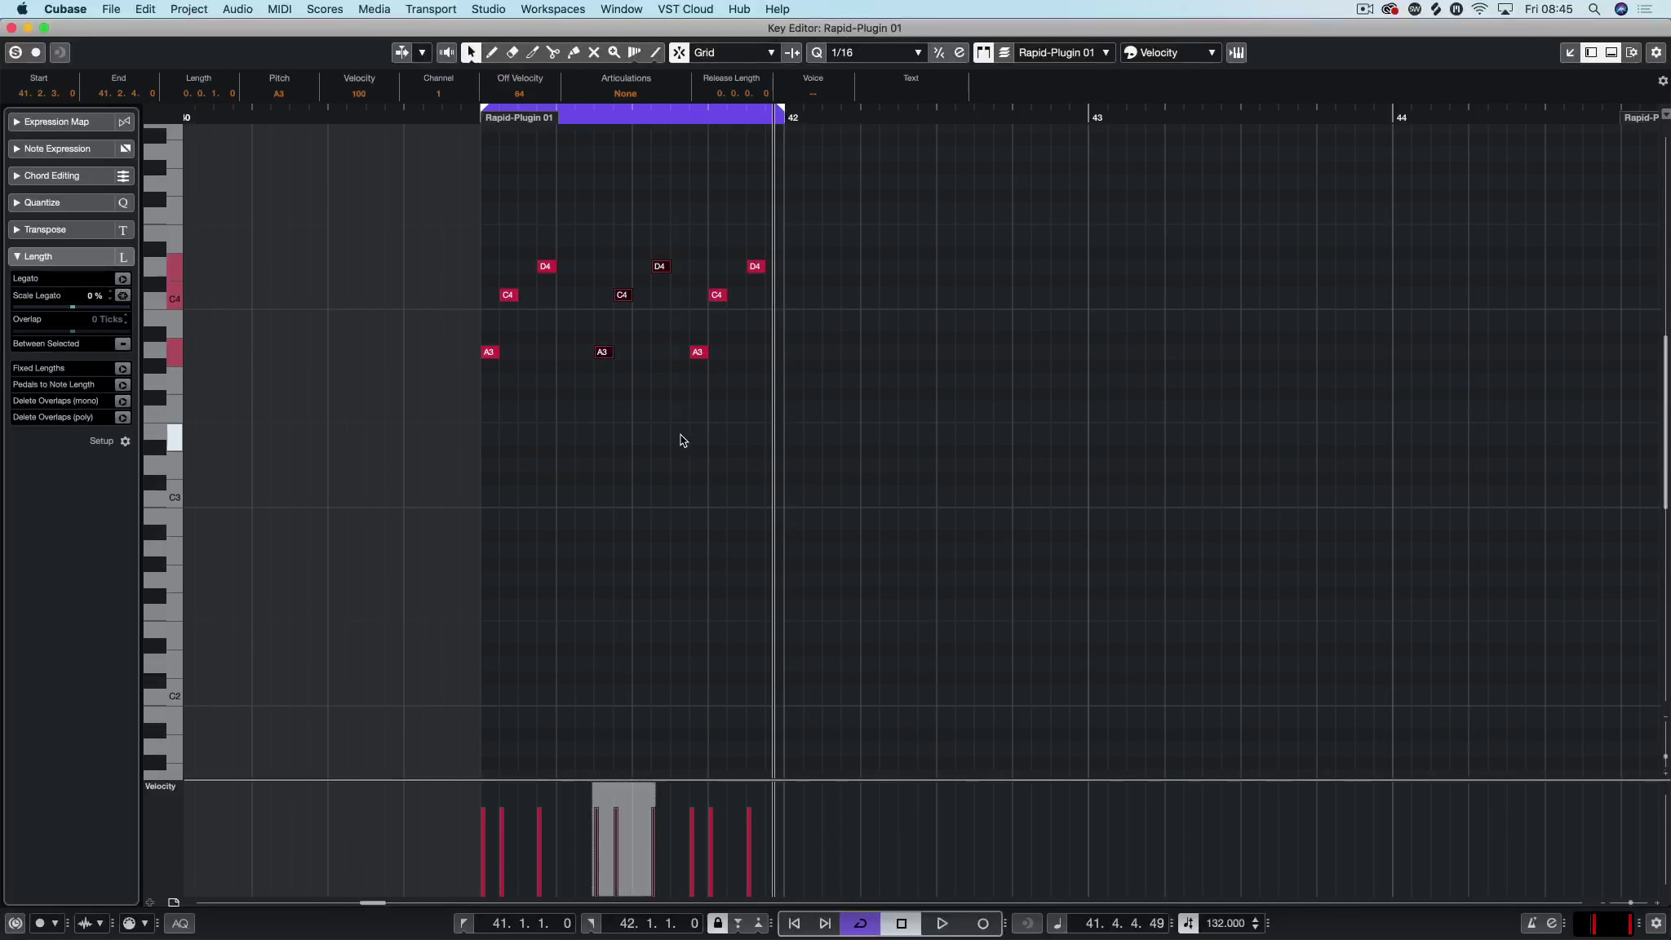
pyautogui.moveTo(808, 198); pyautogui.dragTo(718, 355)
pyautogui.click(723, 326)
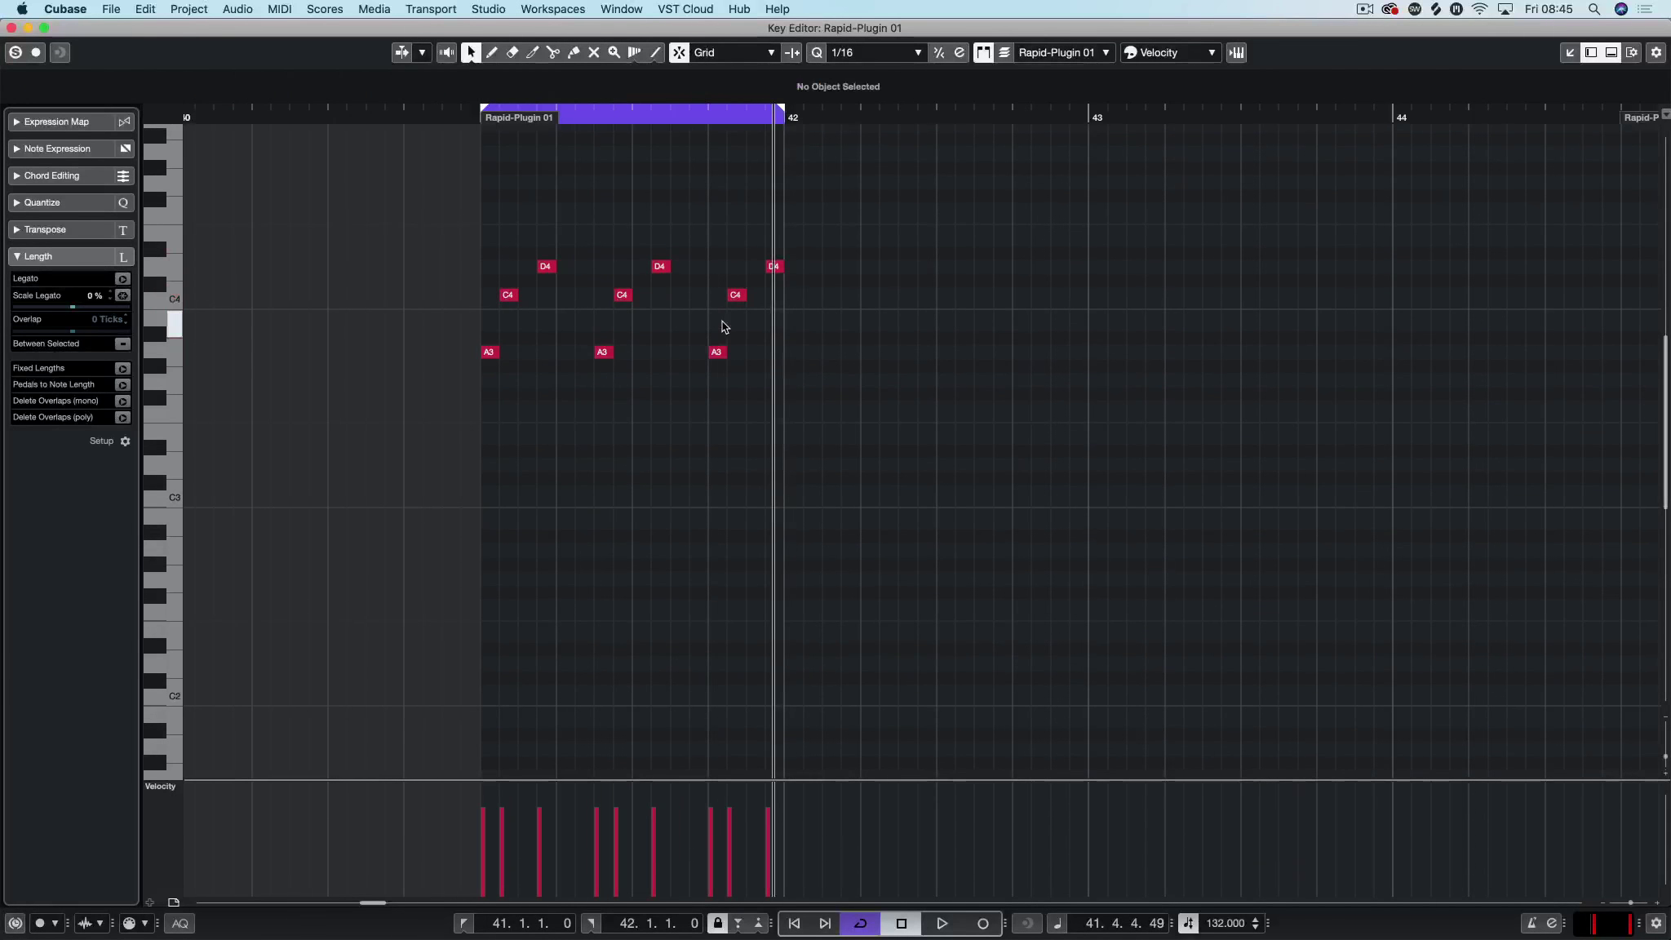
pyautogui.press('space')
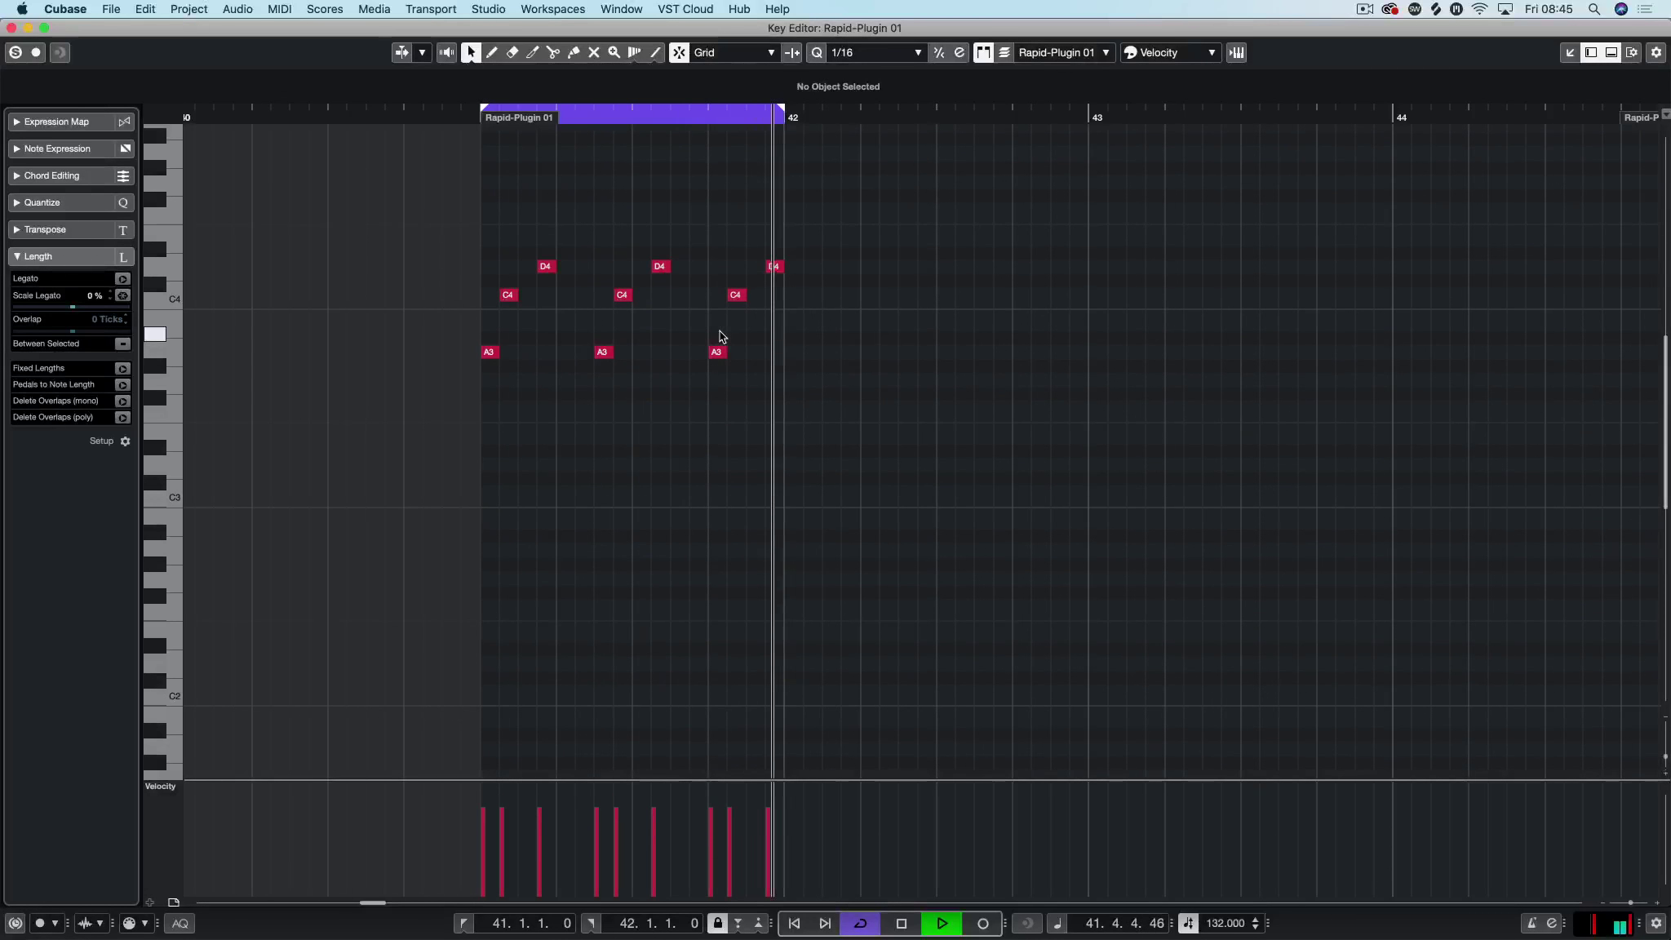
pyautogui.press('space')
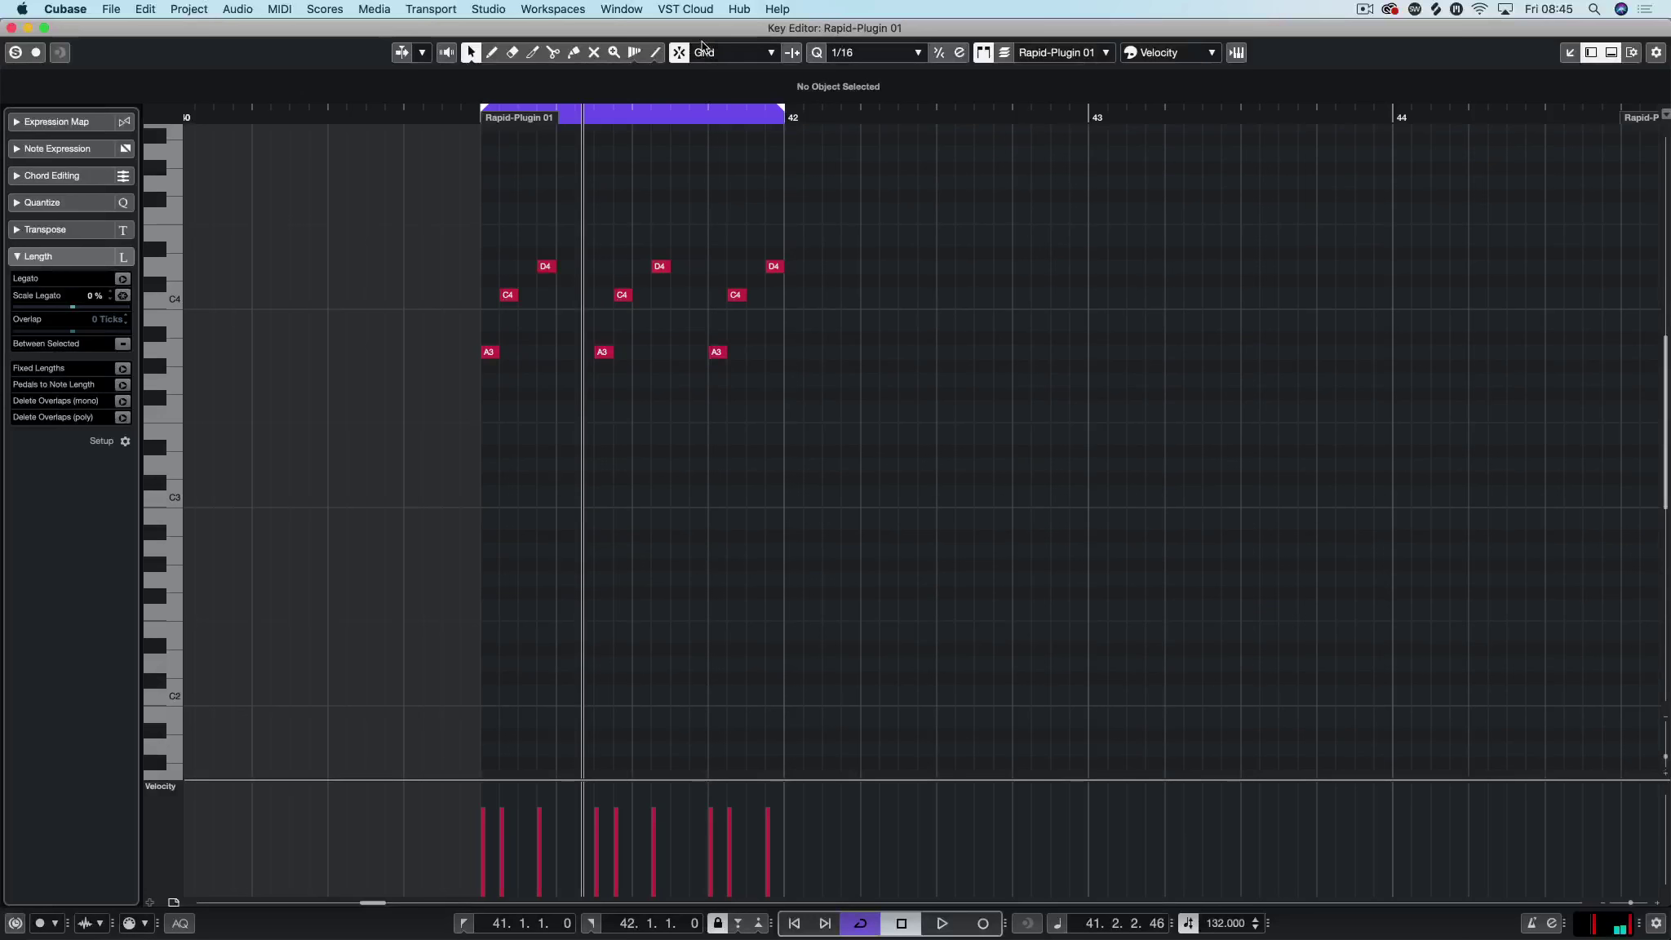
# Step: Draw a continuous row of A2 sixteenth notes across bar 41 with the Line tool and play the loop
pyautogui.click(656, 52)
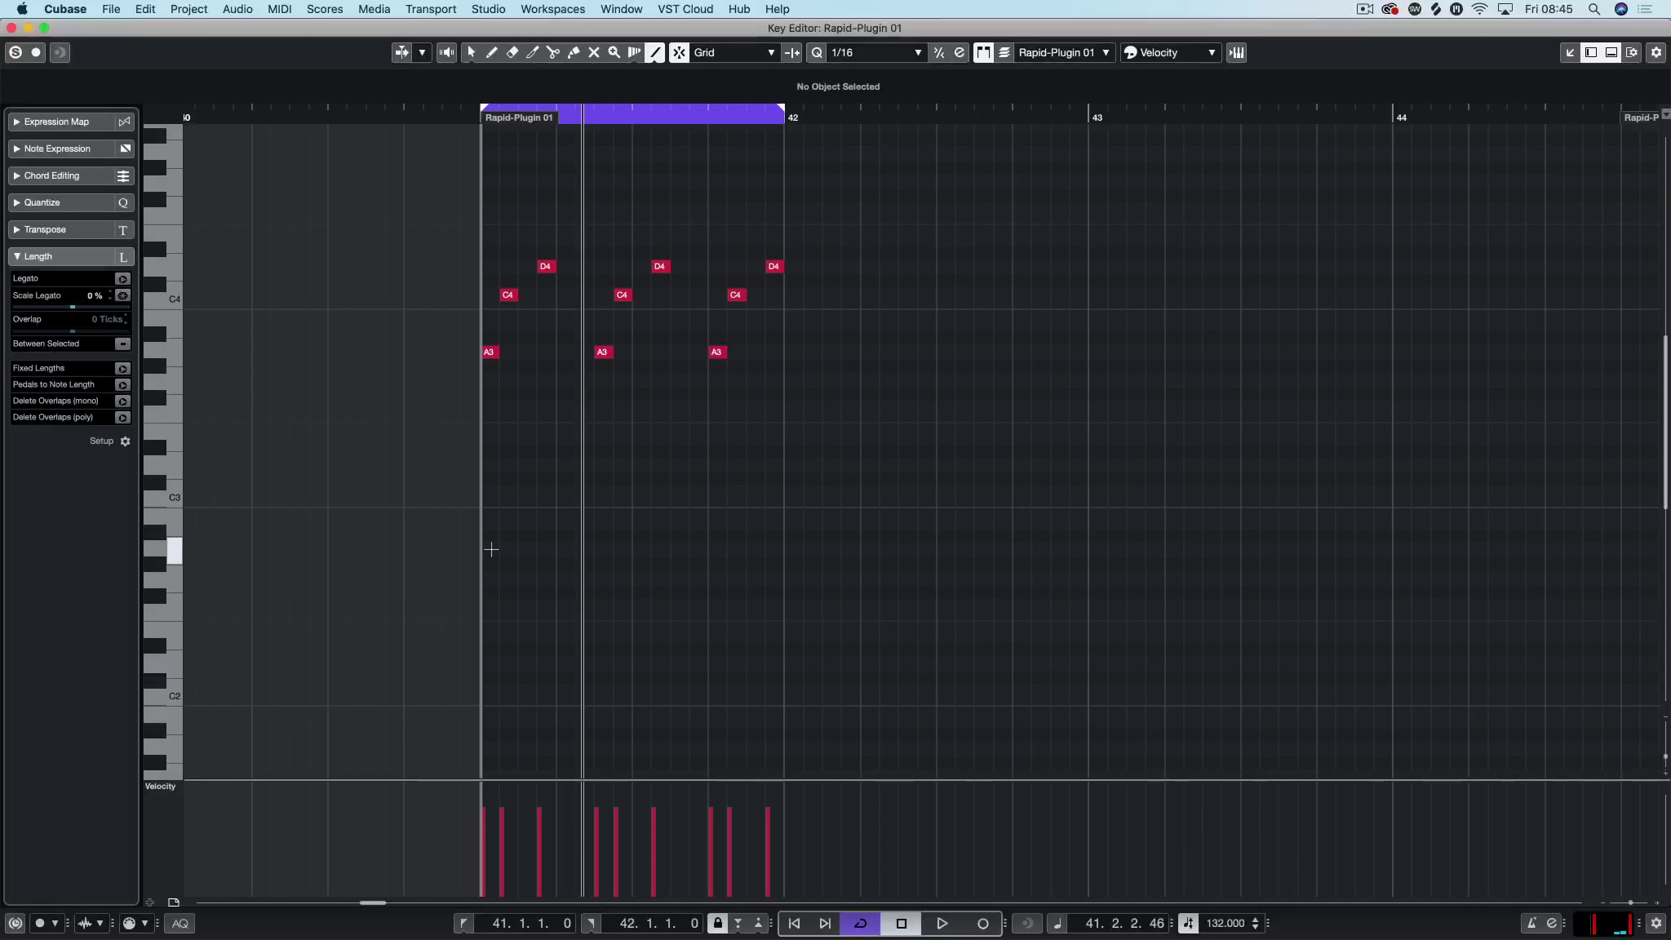
pyautogui.moveTo(491, 550); pyautogui.dragTo(772, 550)
pyautogui.press('space')
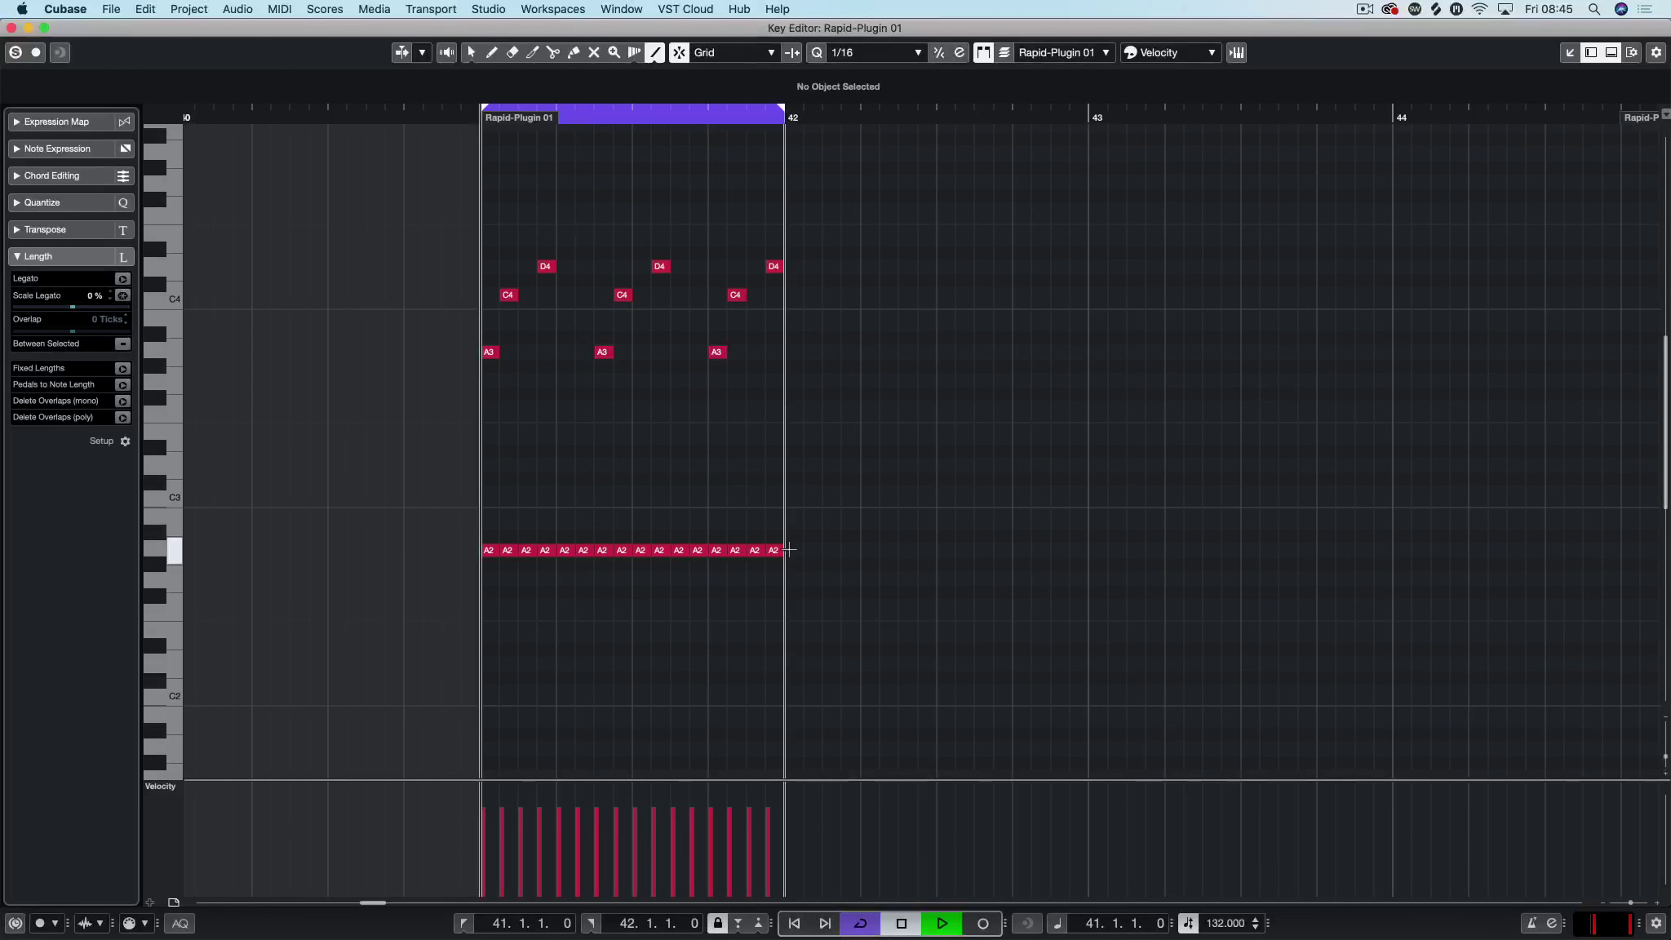
pyautogui.press('1')
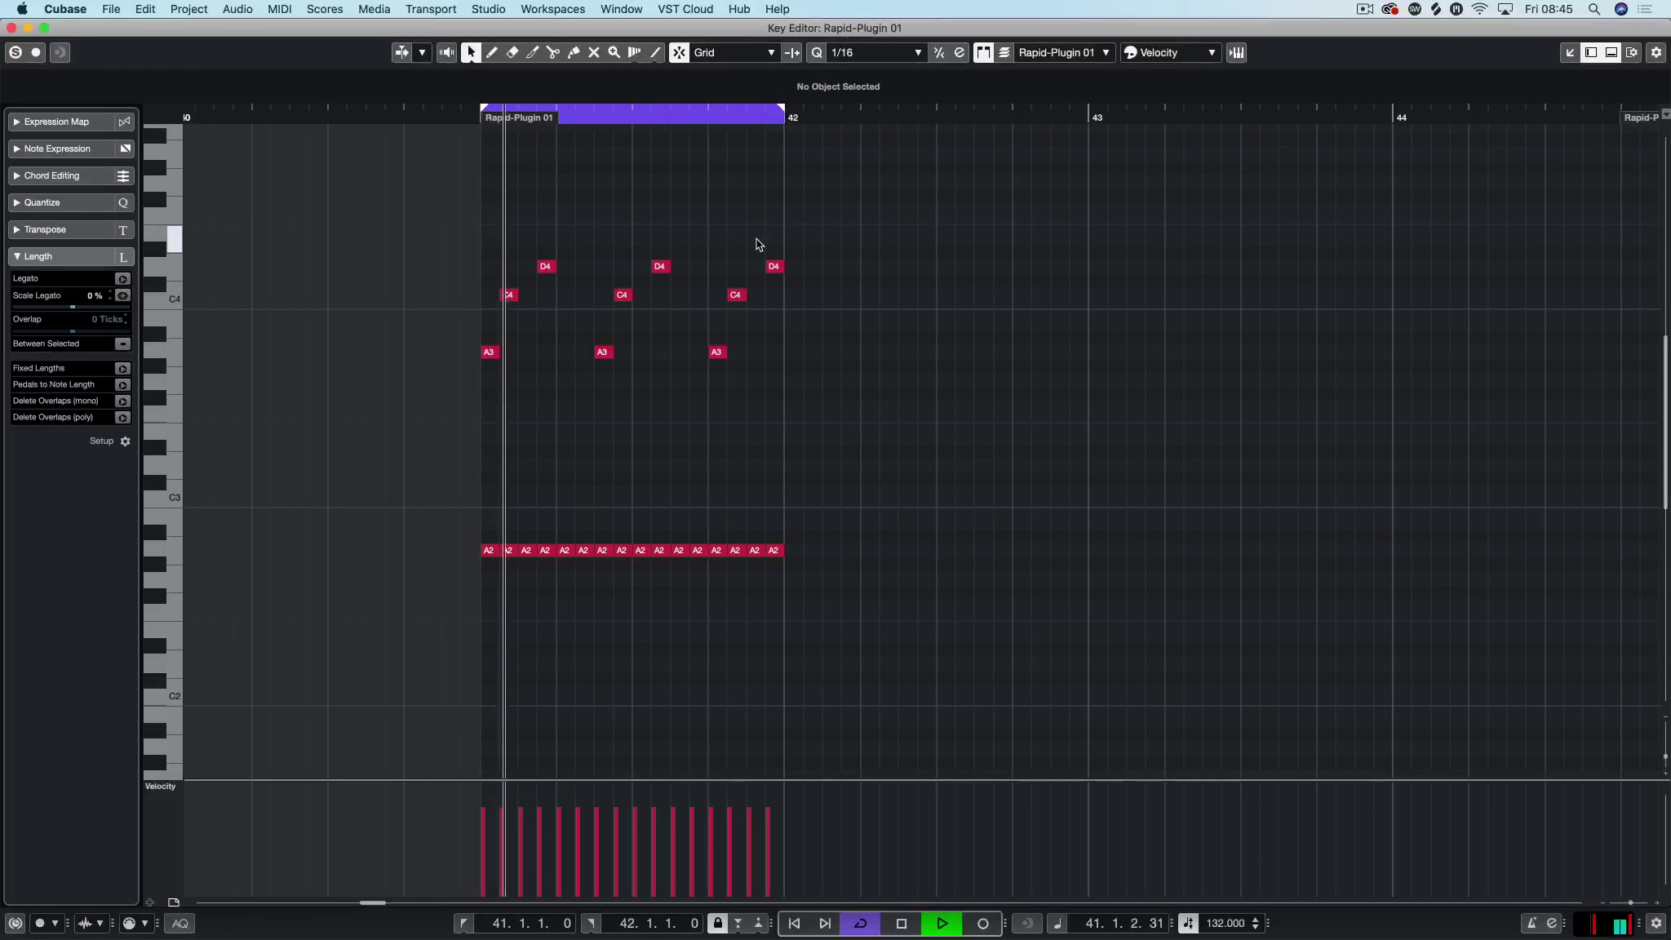
pyautogui.press('space')
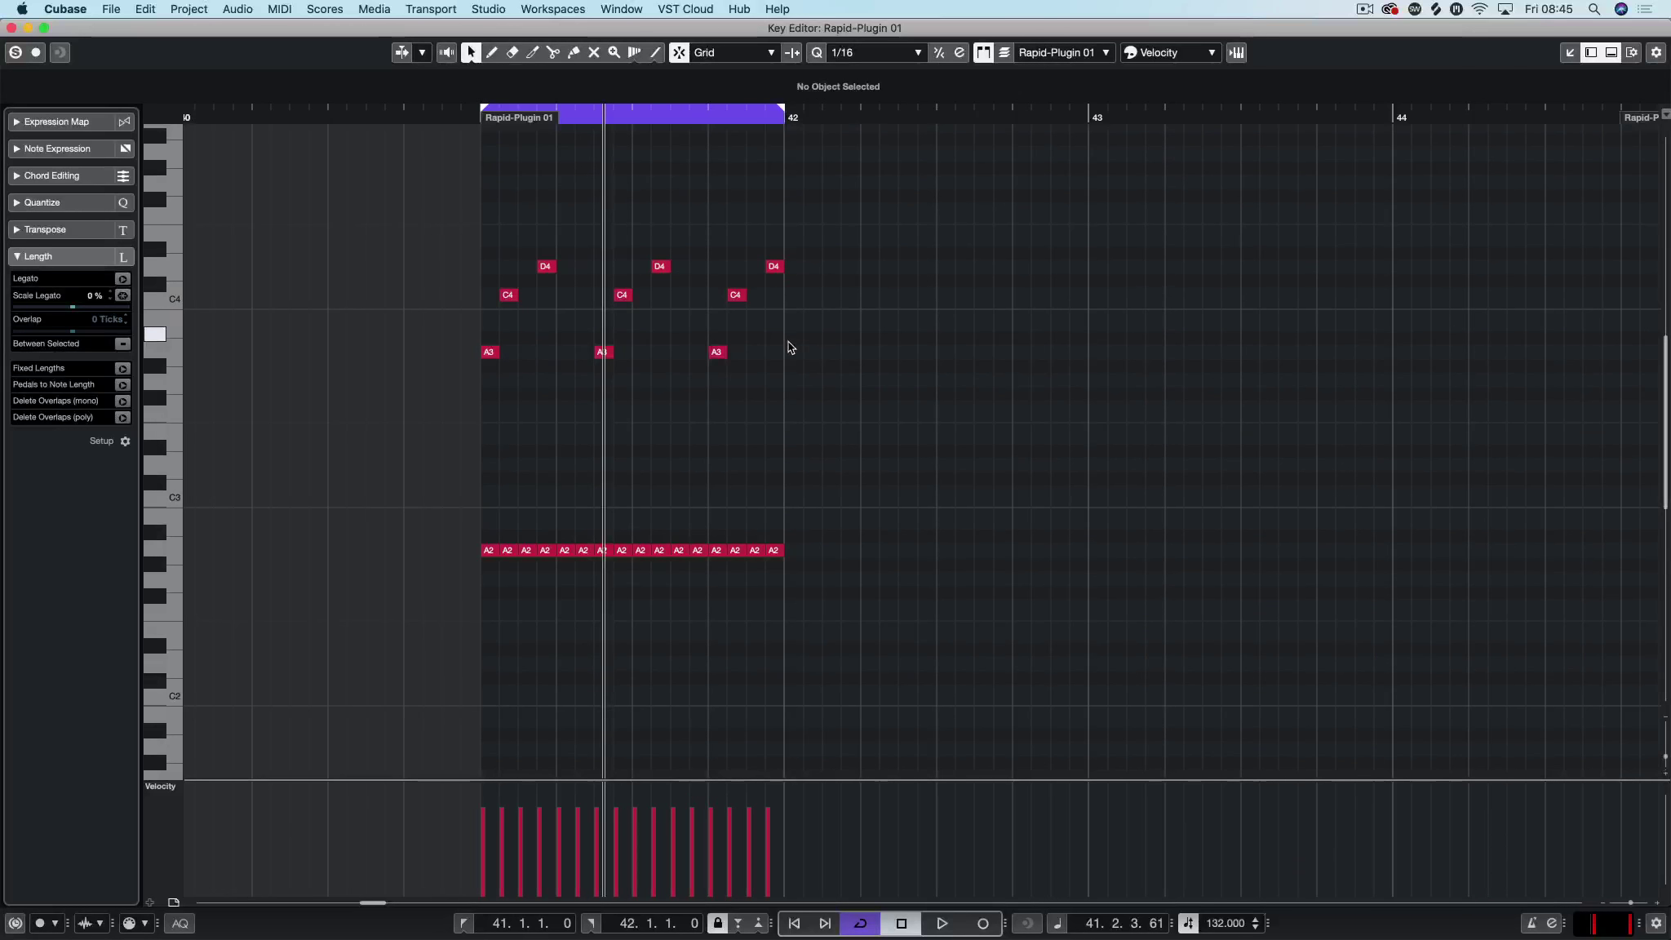
# Step: Transpose all notes in the part down one octave and play the loop
pyautogui.press('super+a')
pyautogui.hotkey('shift', 'Down')
pyautogui.hotkey('alt', 'space')
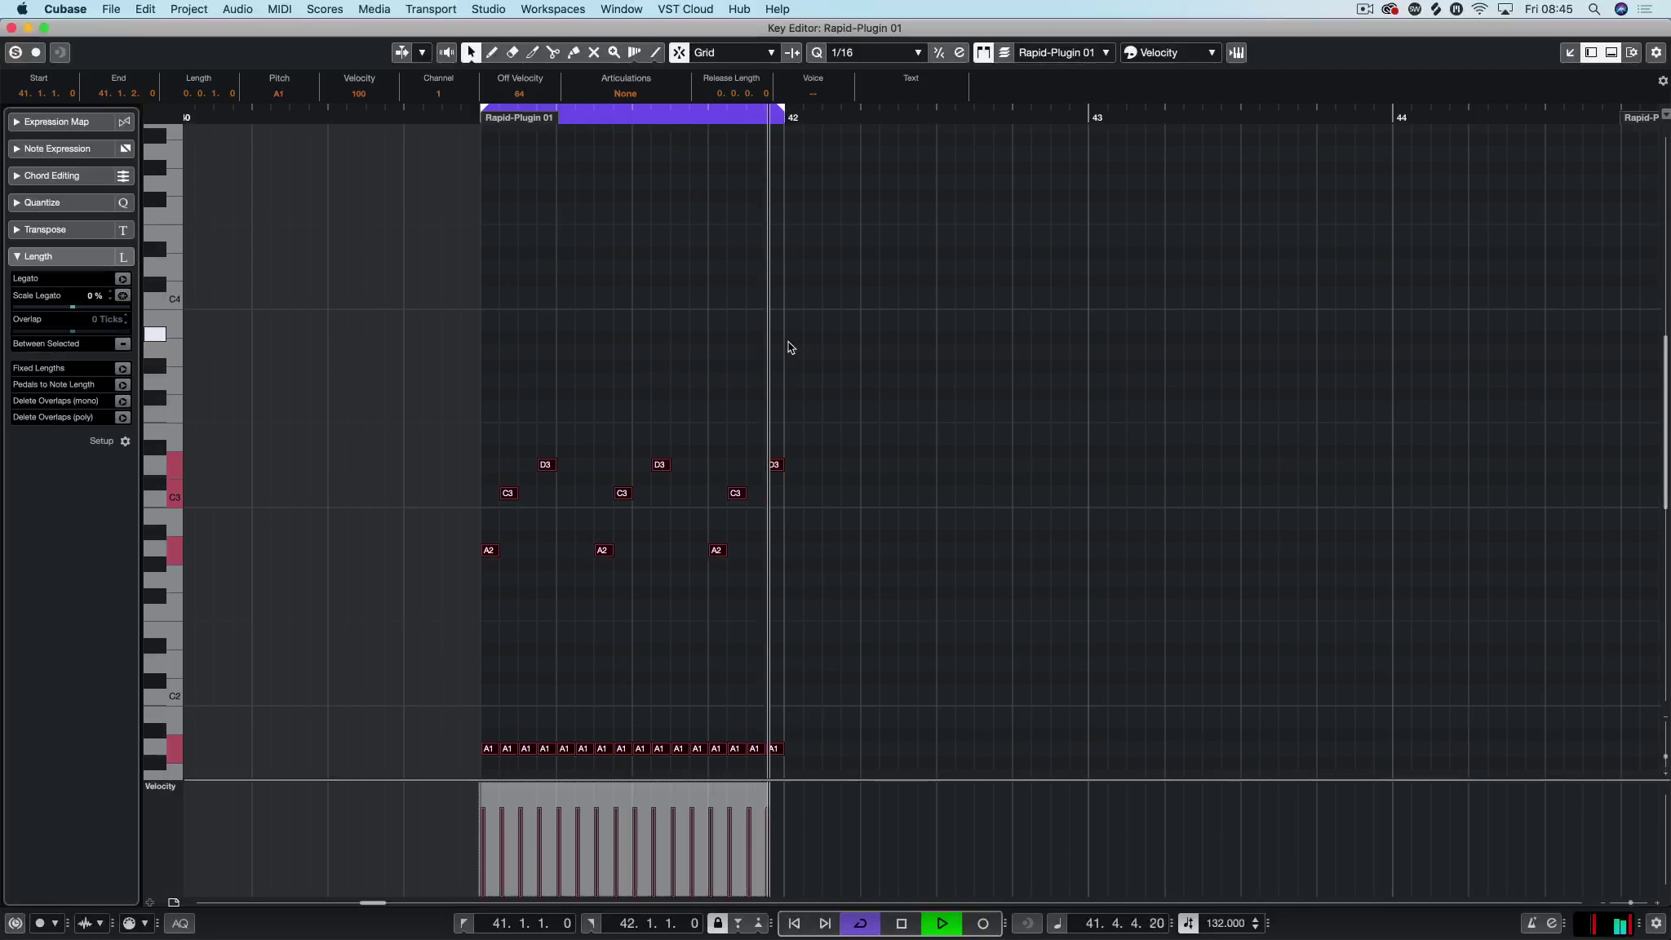
pyautogui.press('space')
# Step: Delete the second and third melody groups and move the remaining D3 one sixteenth earlier
pyautogui.click(854, 746)
pyautogui.moveTo(854, 745); pyautogui.dragTo(590, 247)
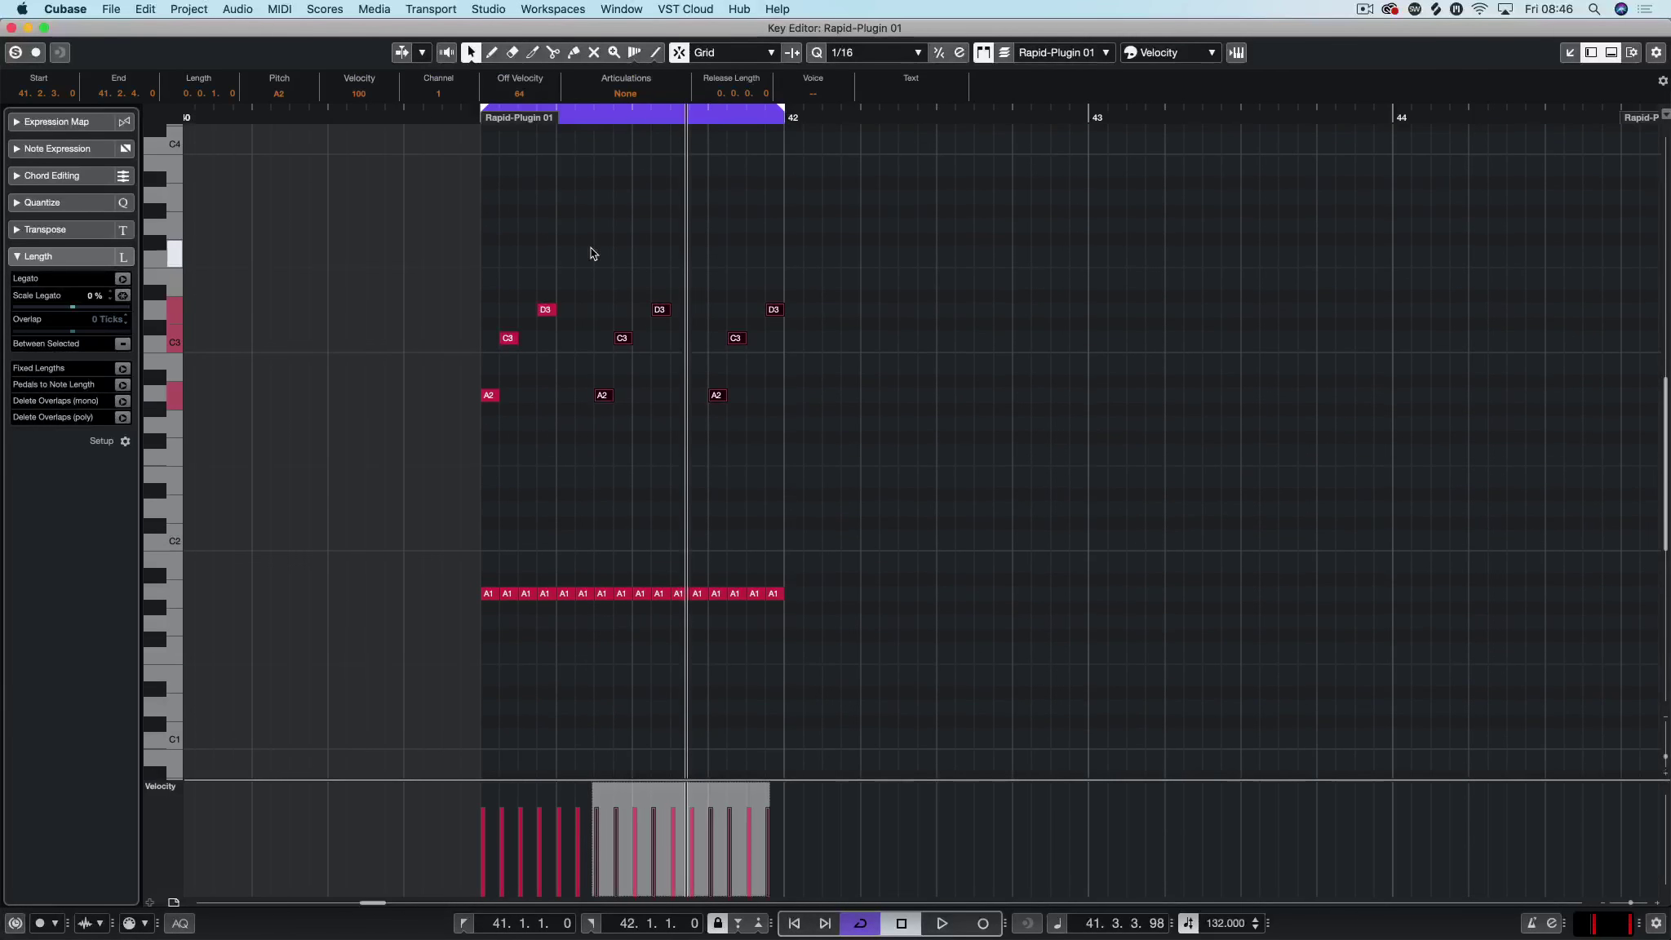
pyautogui.press('Delete')
pyautogui.moveTo(548, 311); pyautogui.dragTo(530, 315)
# Step: Duplicate the A2, C3, D3 group four times so it repeats every three sixteenths through bar 41
pyautogui.moveTo(575, 274); pyautogui.dragTo(481, 432)
pyautogui.hotkey('alt', 'd')
pyautogui.hotkey('alt', 'd')
pyautogui.hotkey('alt', 'd')
pyautogui.hotkey('alt', 'd')
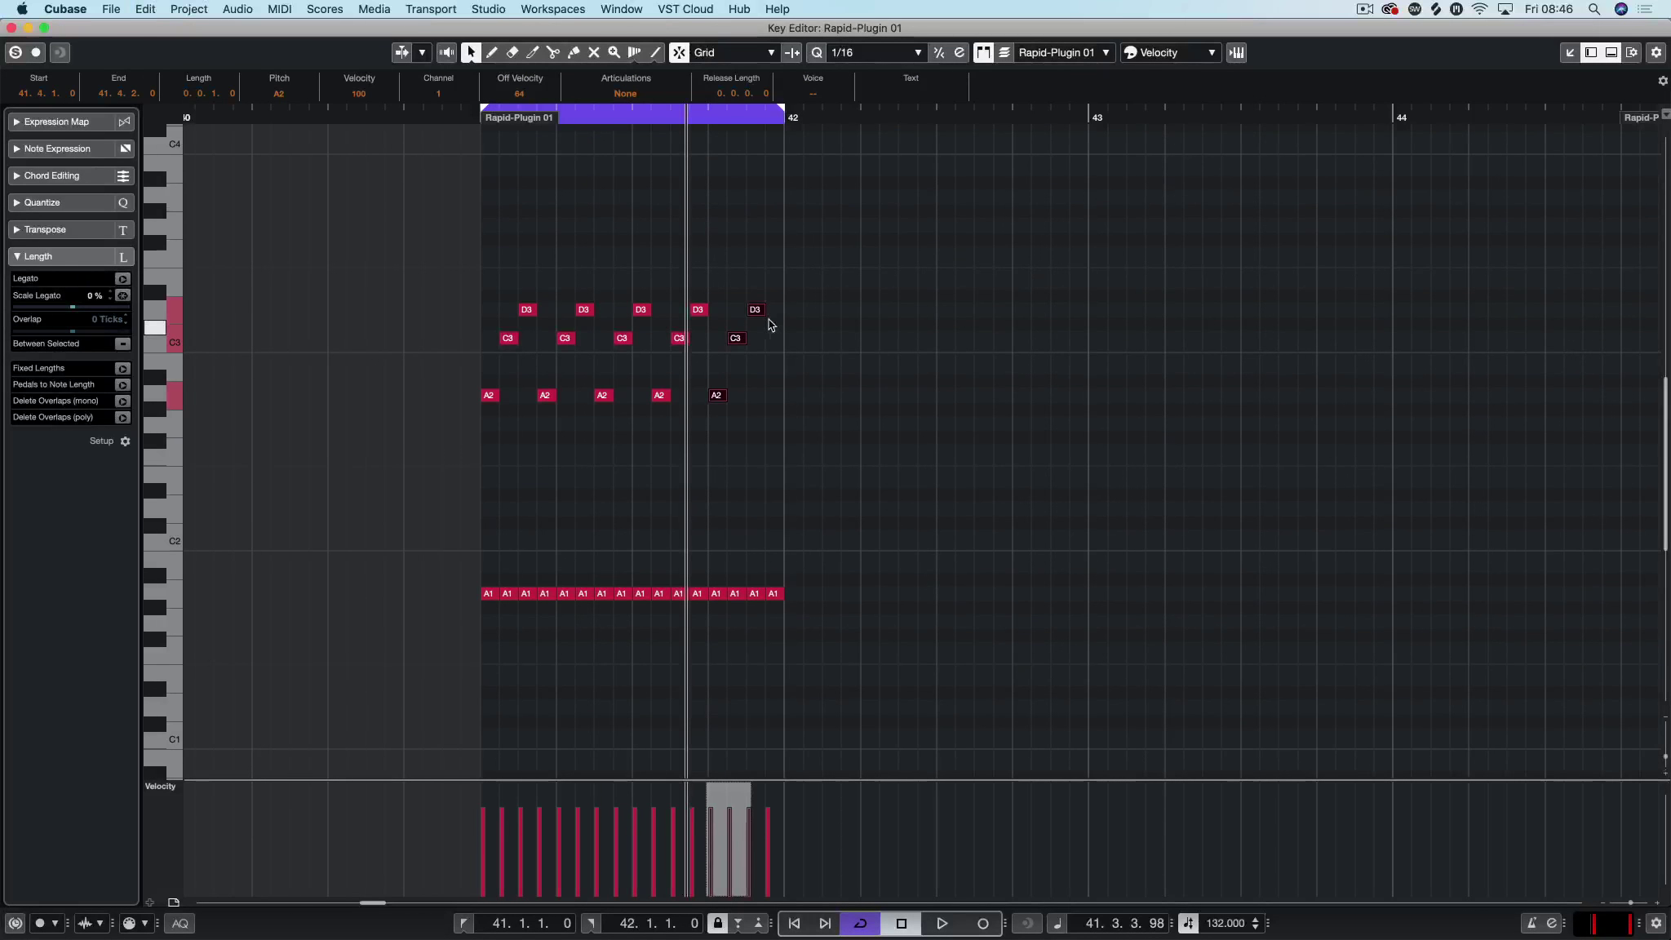
# Step: Copy the last A2 melody note to C3 on the final sixteenth of bar 41 and play the loop
pyautogui.moveTo(719, 397); pyautogui.dragTo(774, 340)
pyautogui.click(814, 427)
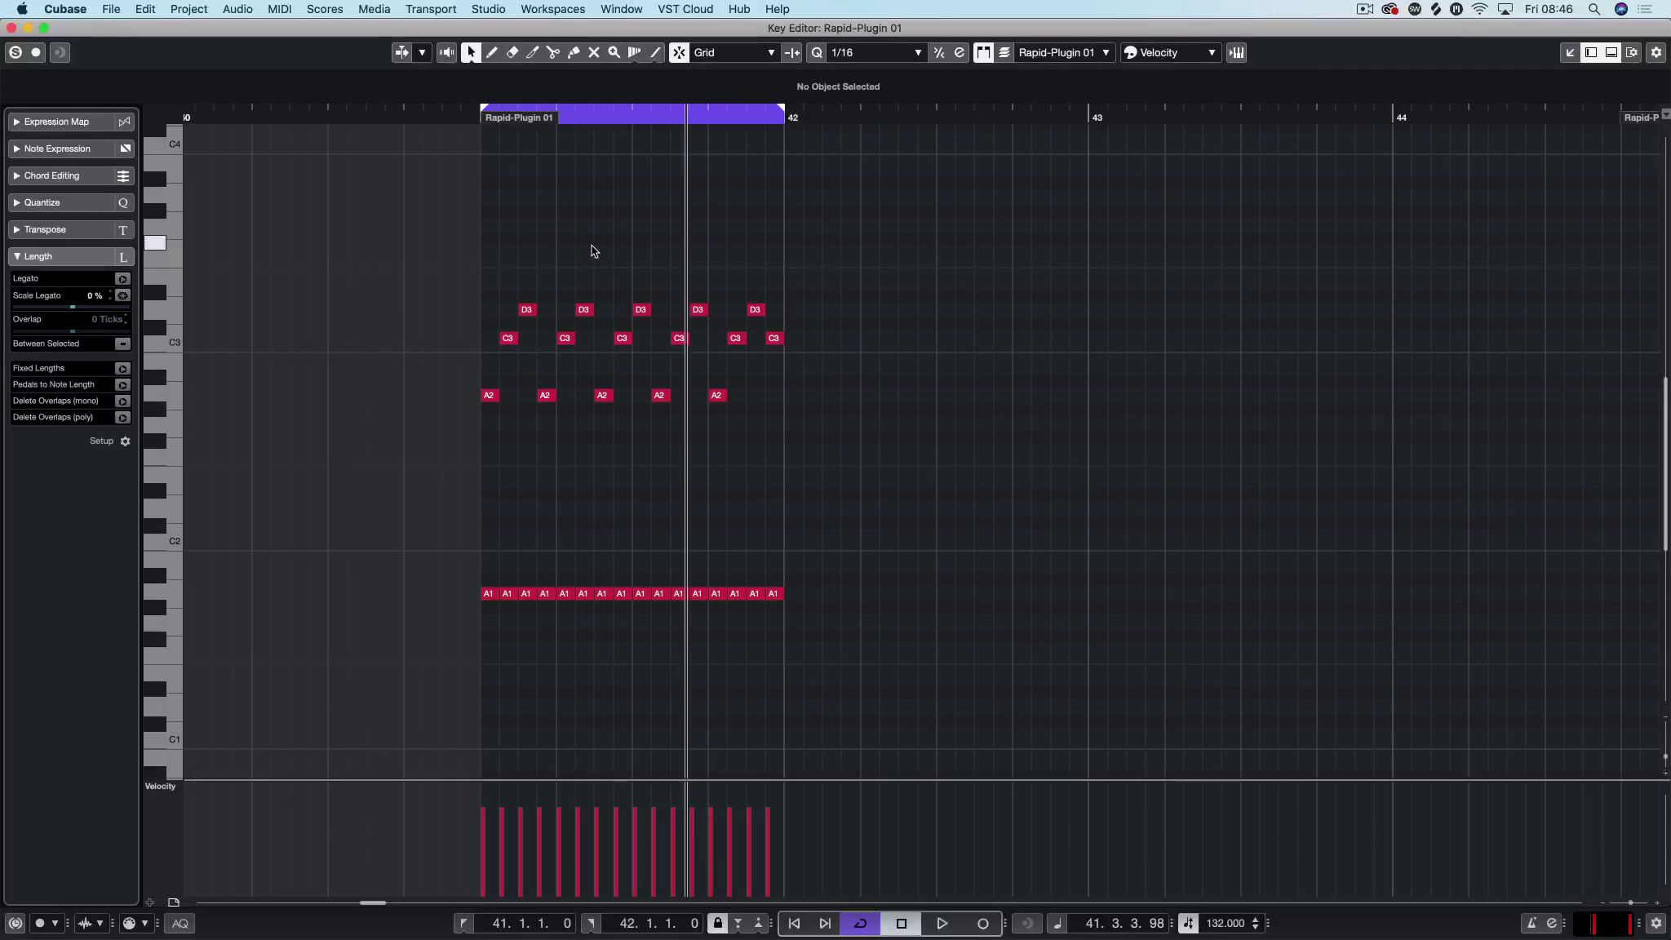
pyautogui.press('1')
pyautogui.press('space')
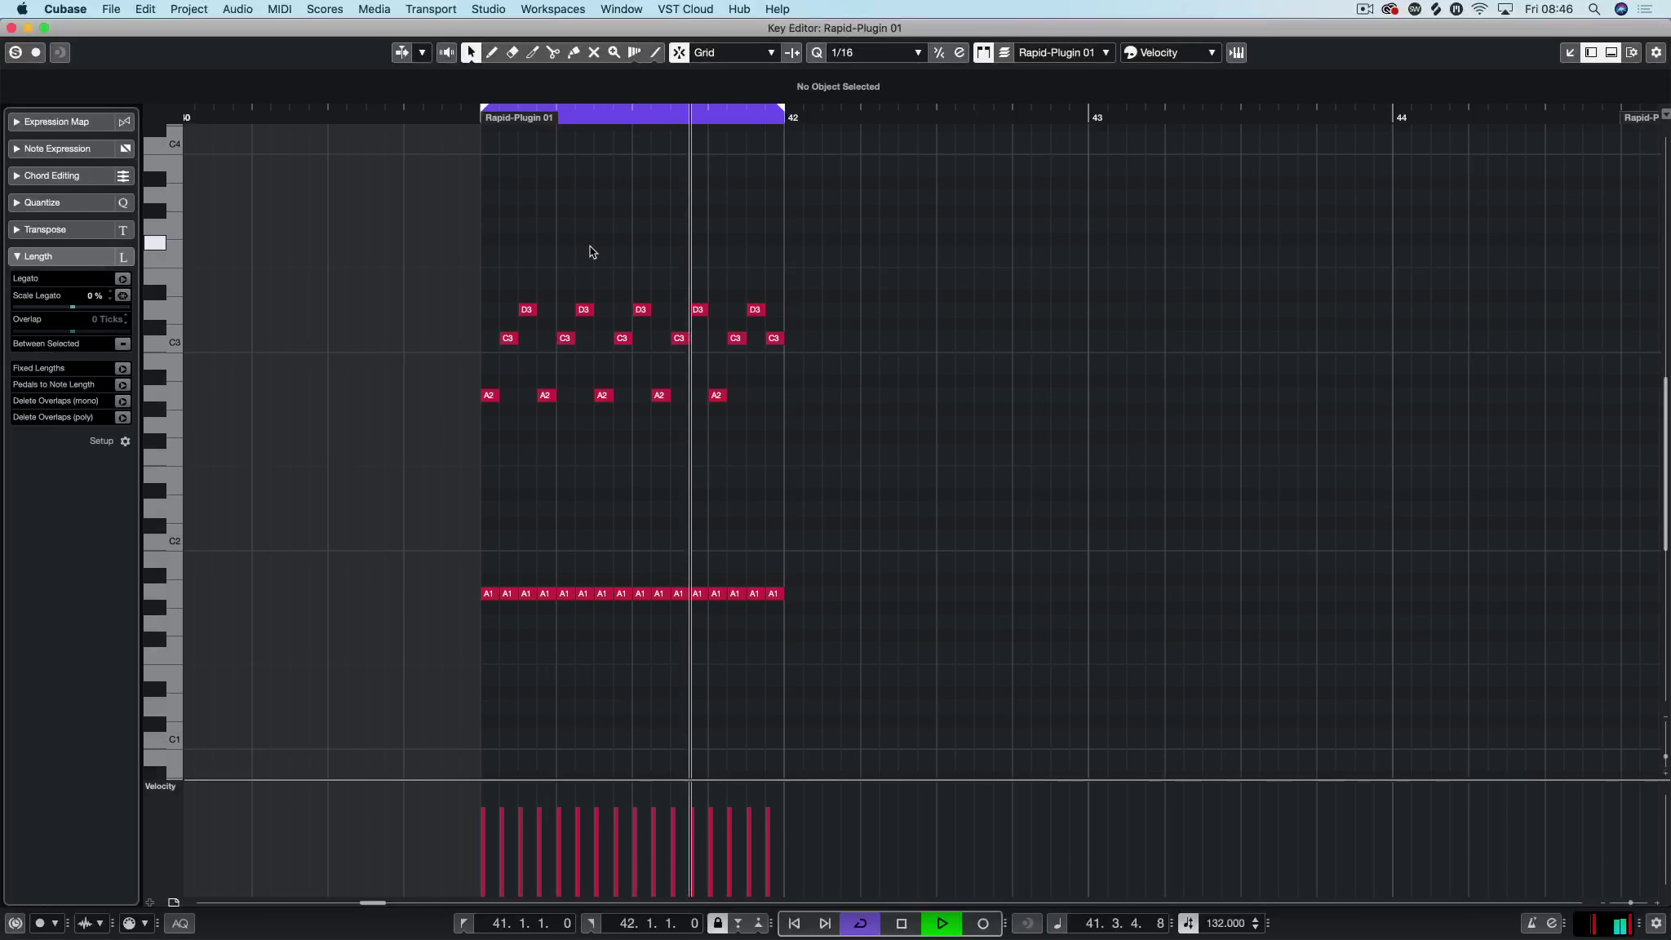
pyautogui.press('space')
# Step: Transpose all notes in the part up one octave and play the loop
pyautogui.press('super+a')
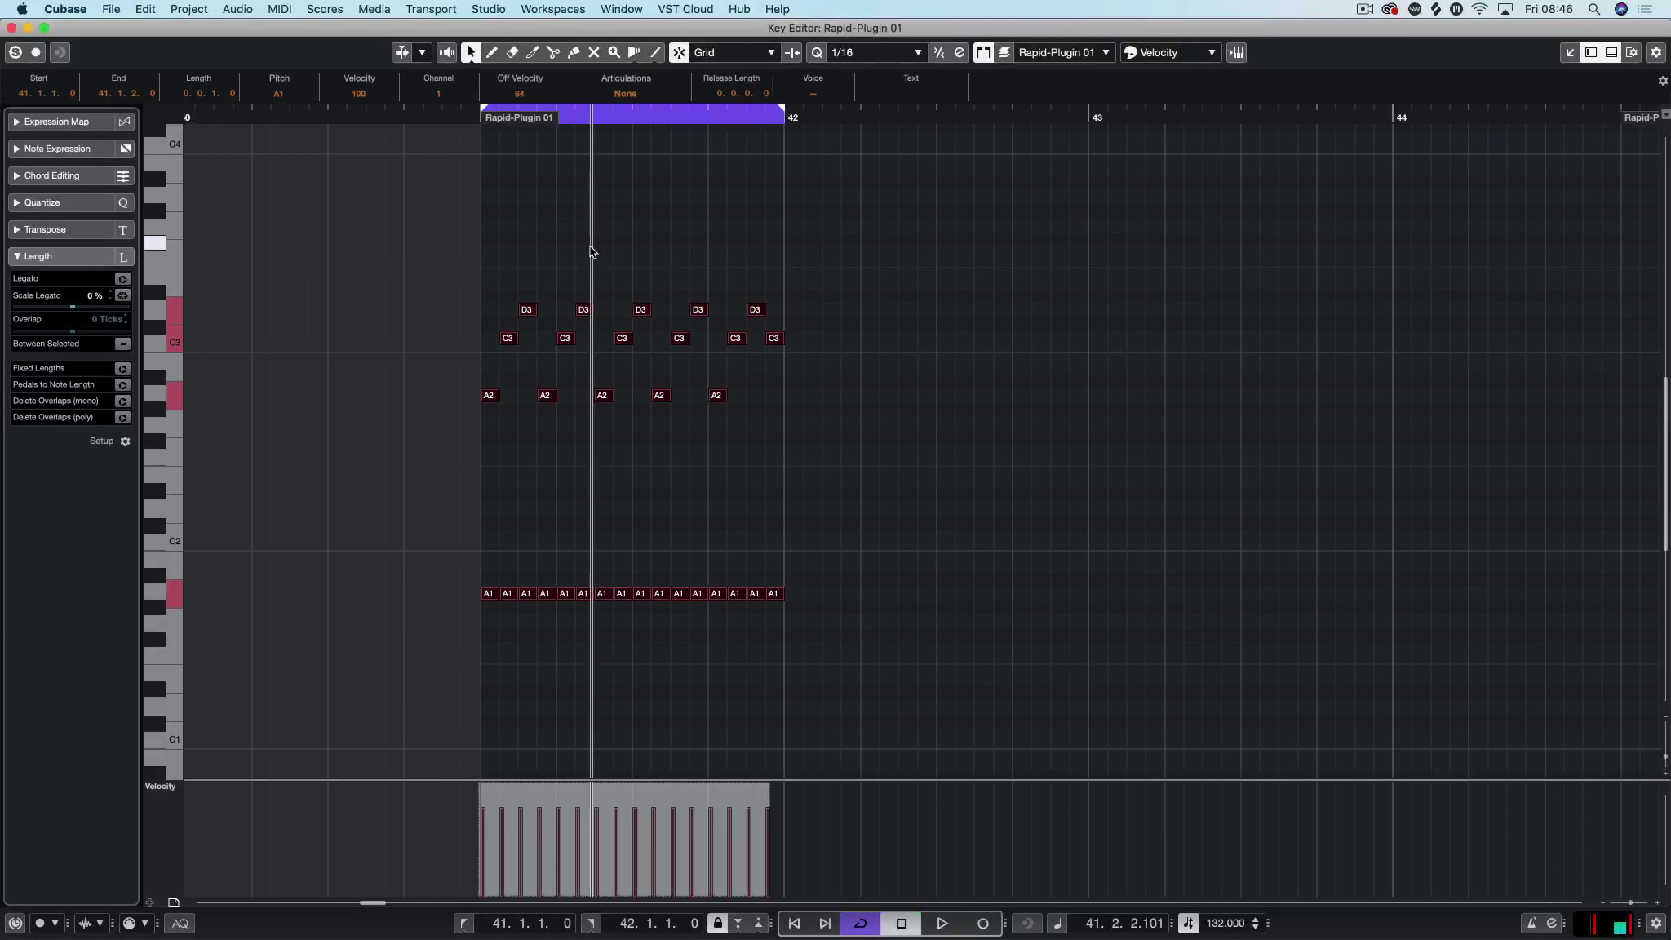
pyautogui.hotkey('shift', 'Up')
pyautogui.press('1')
pyautogui.press('space')
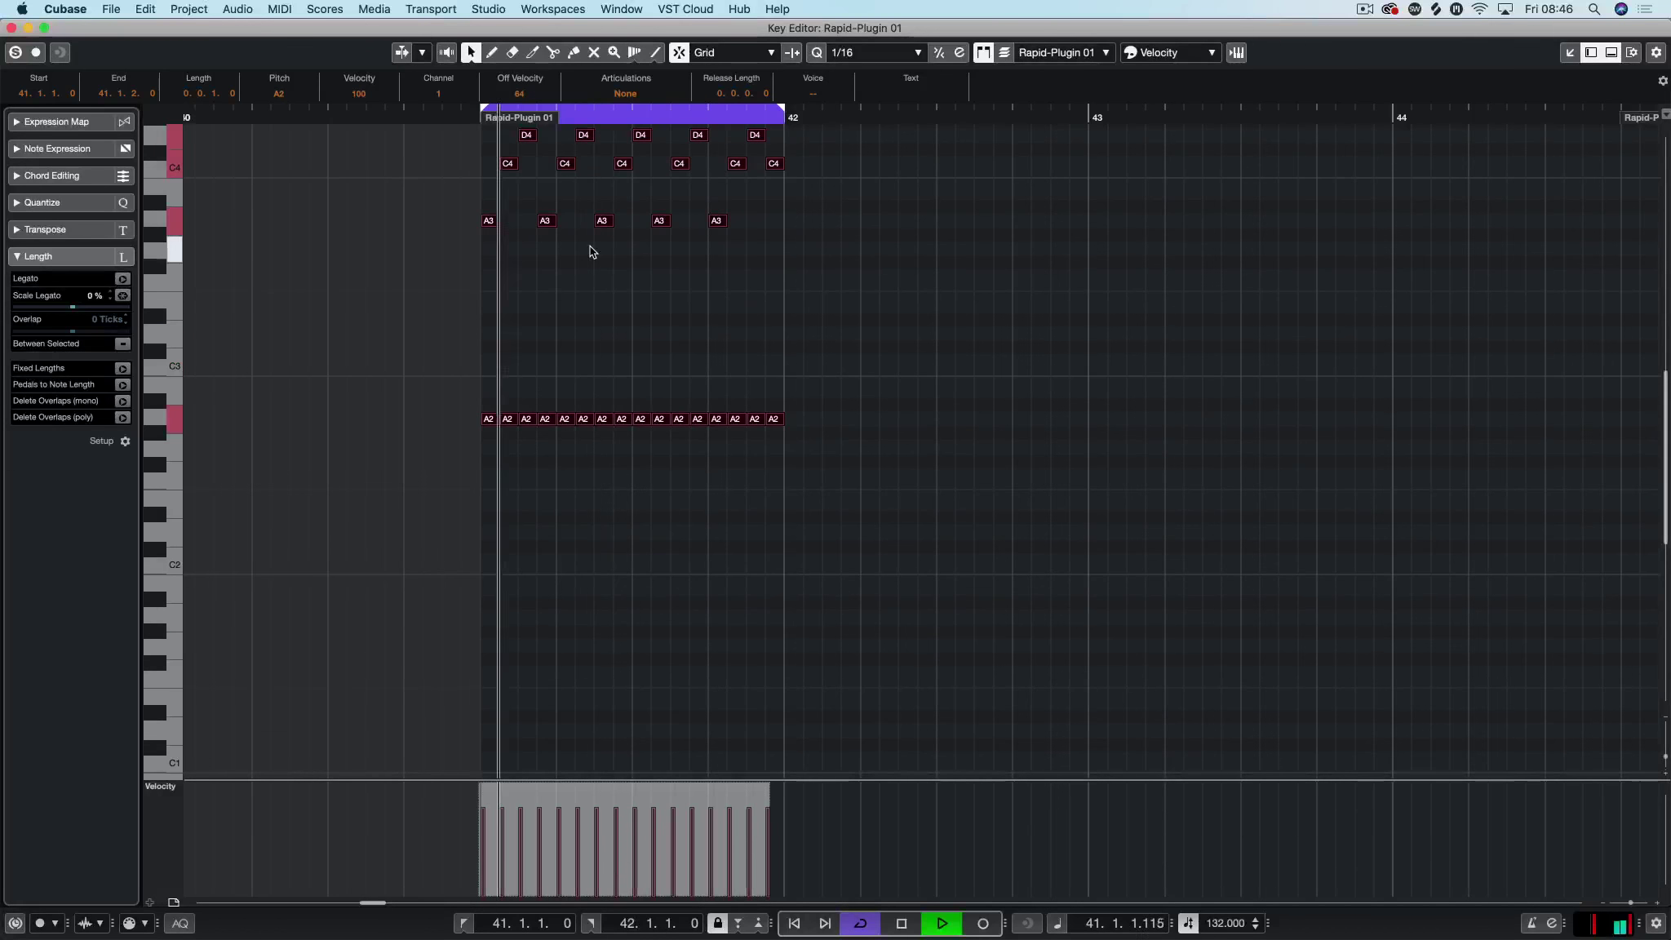
pyautogui.click(829, 170)
pyautogui.scroll(3, 883, 566)
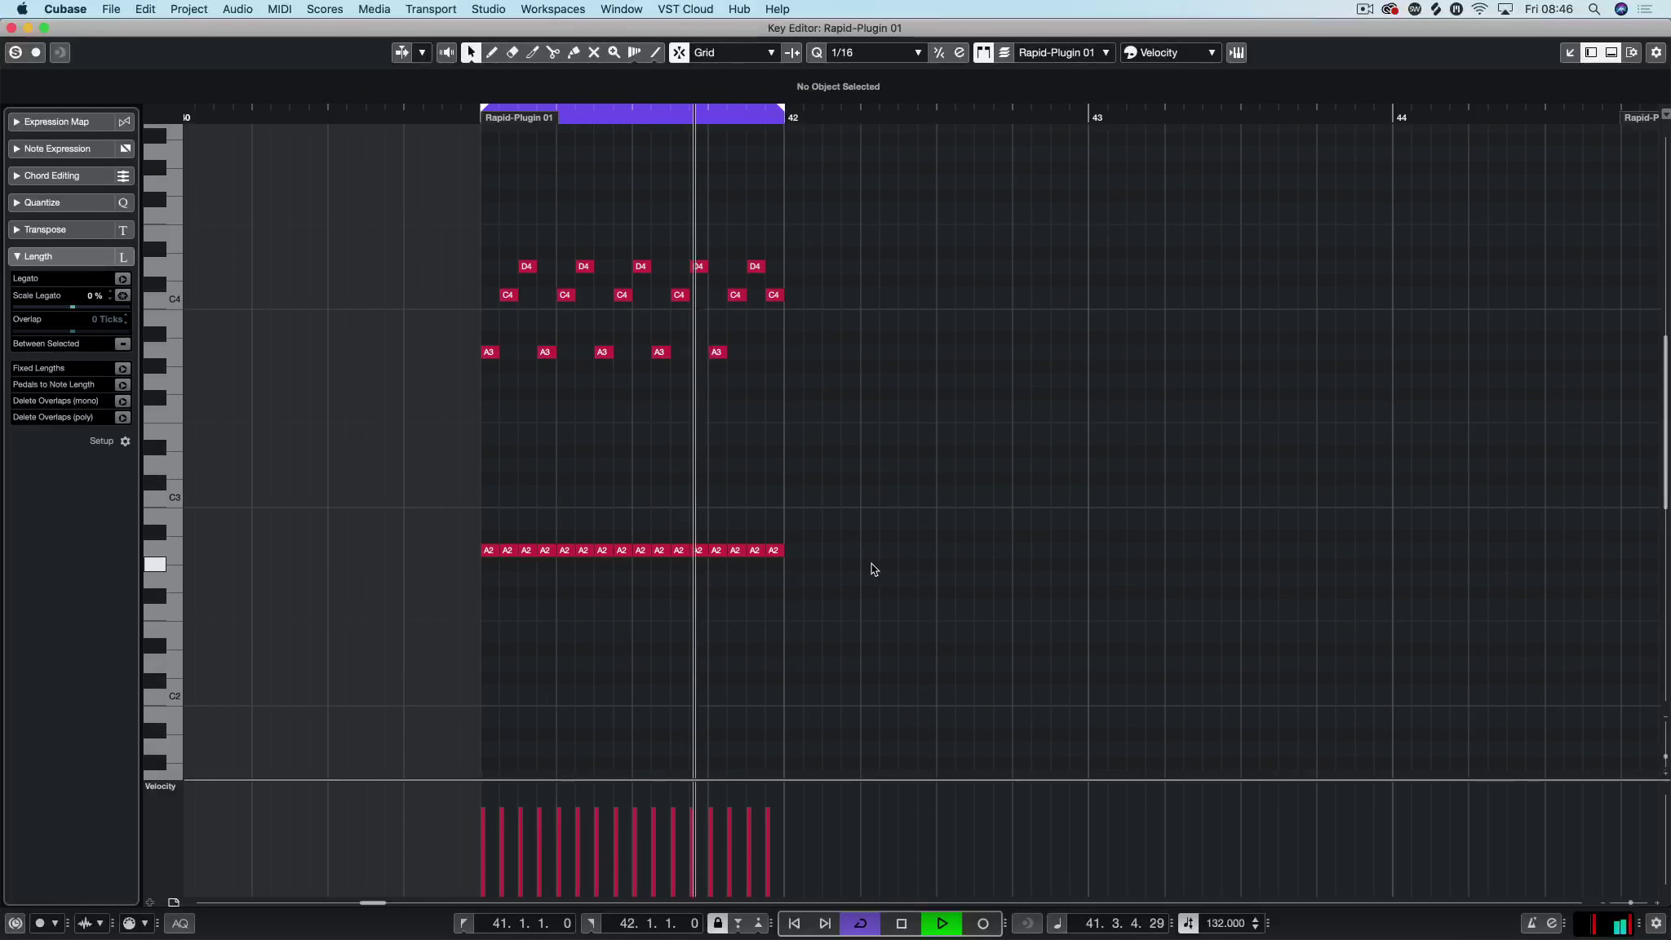
pyautogui.press('space')
# Step: Transpose only the row of A2 bass notes down one octave to A1 and play the loop
pyautogui.moveTo(864, 525); pyautogui.dragTo(444, 586)
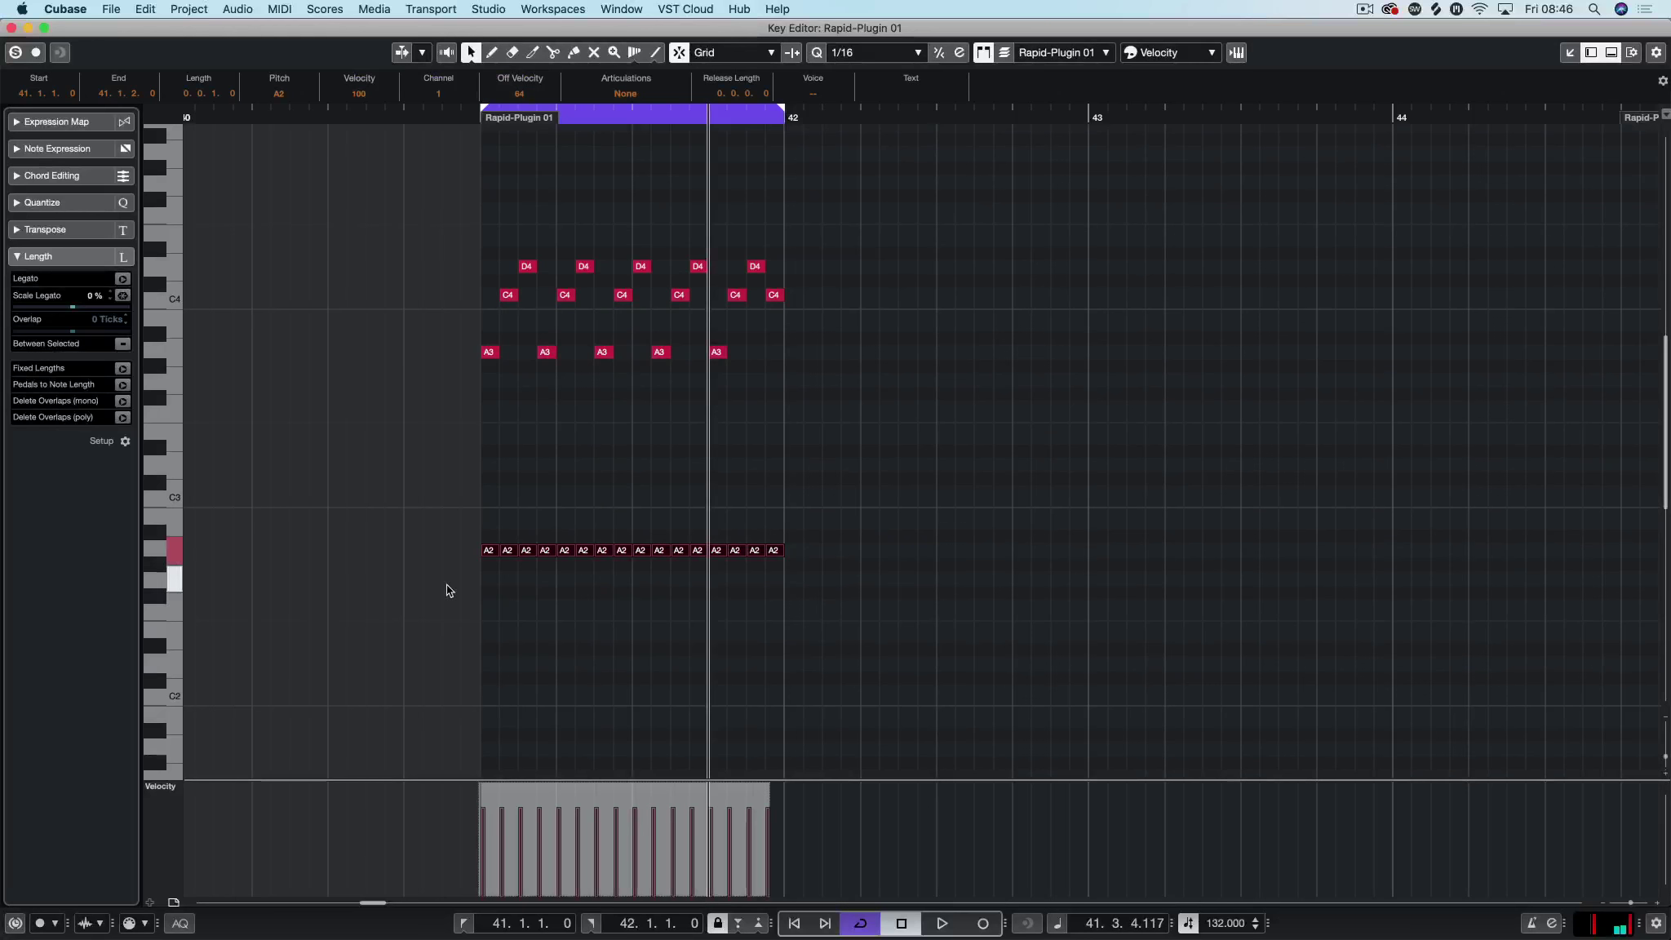
pyautogui.hotkey('shift', 'Down')
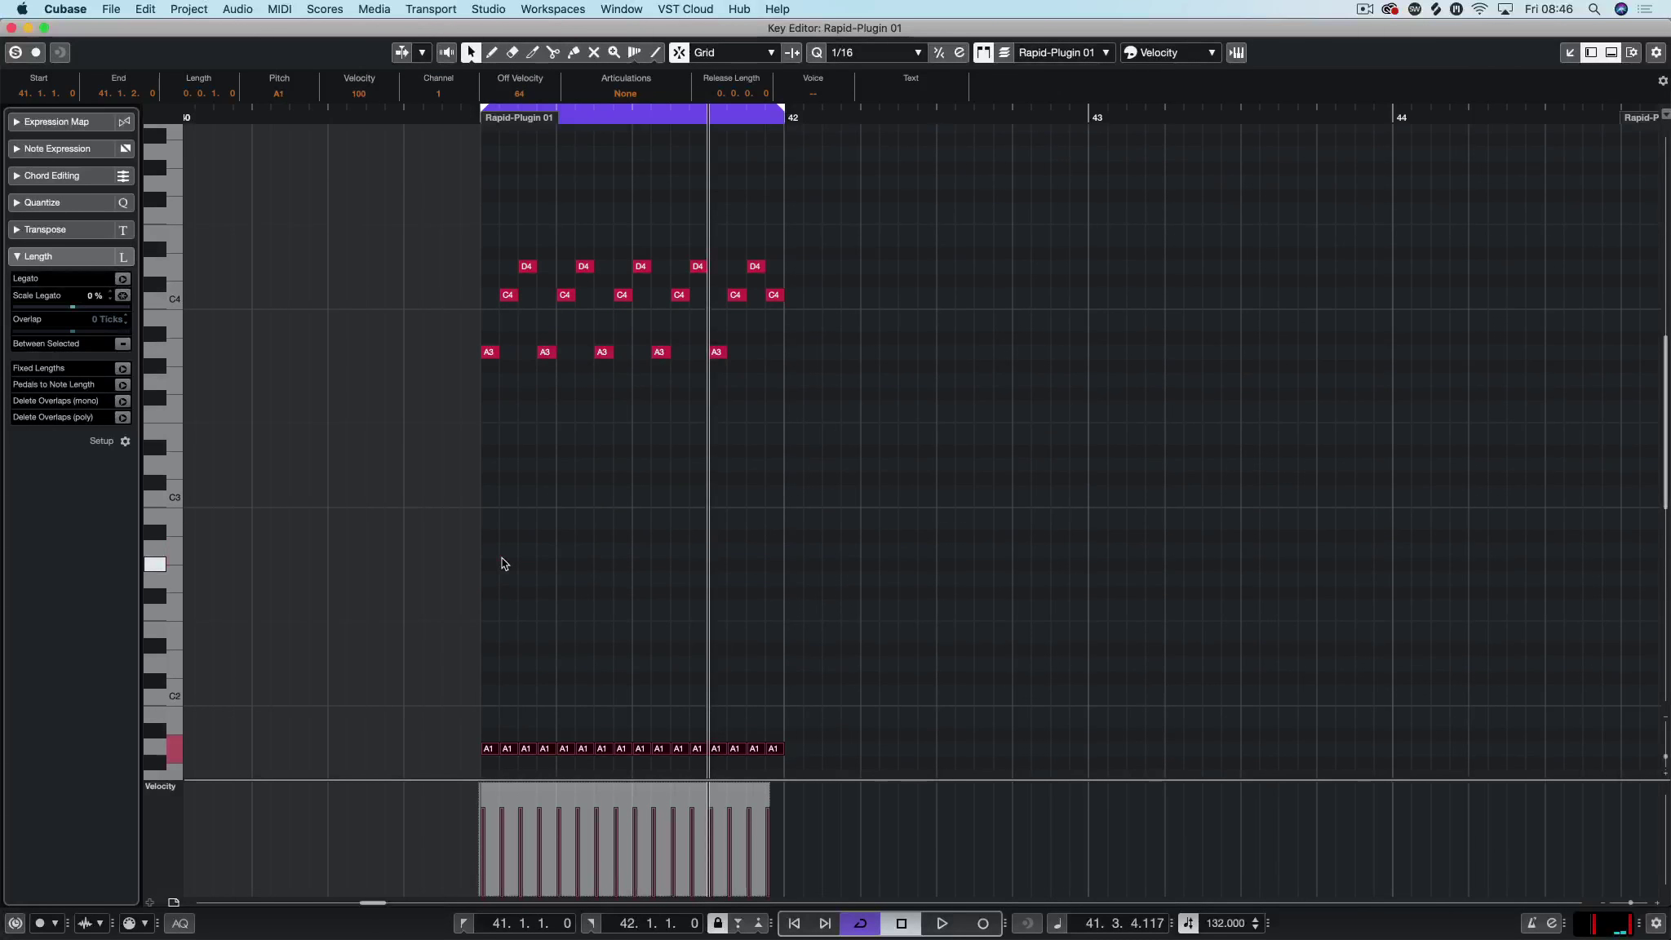
pyautogui.press('space')
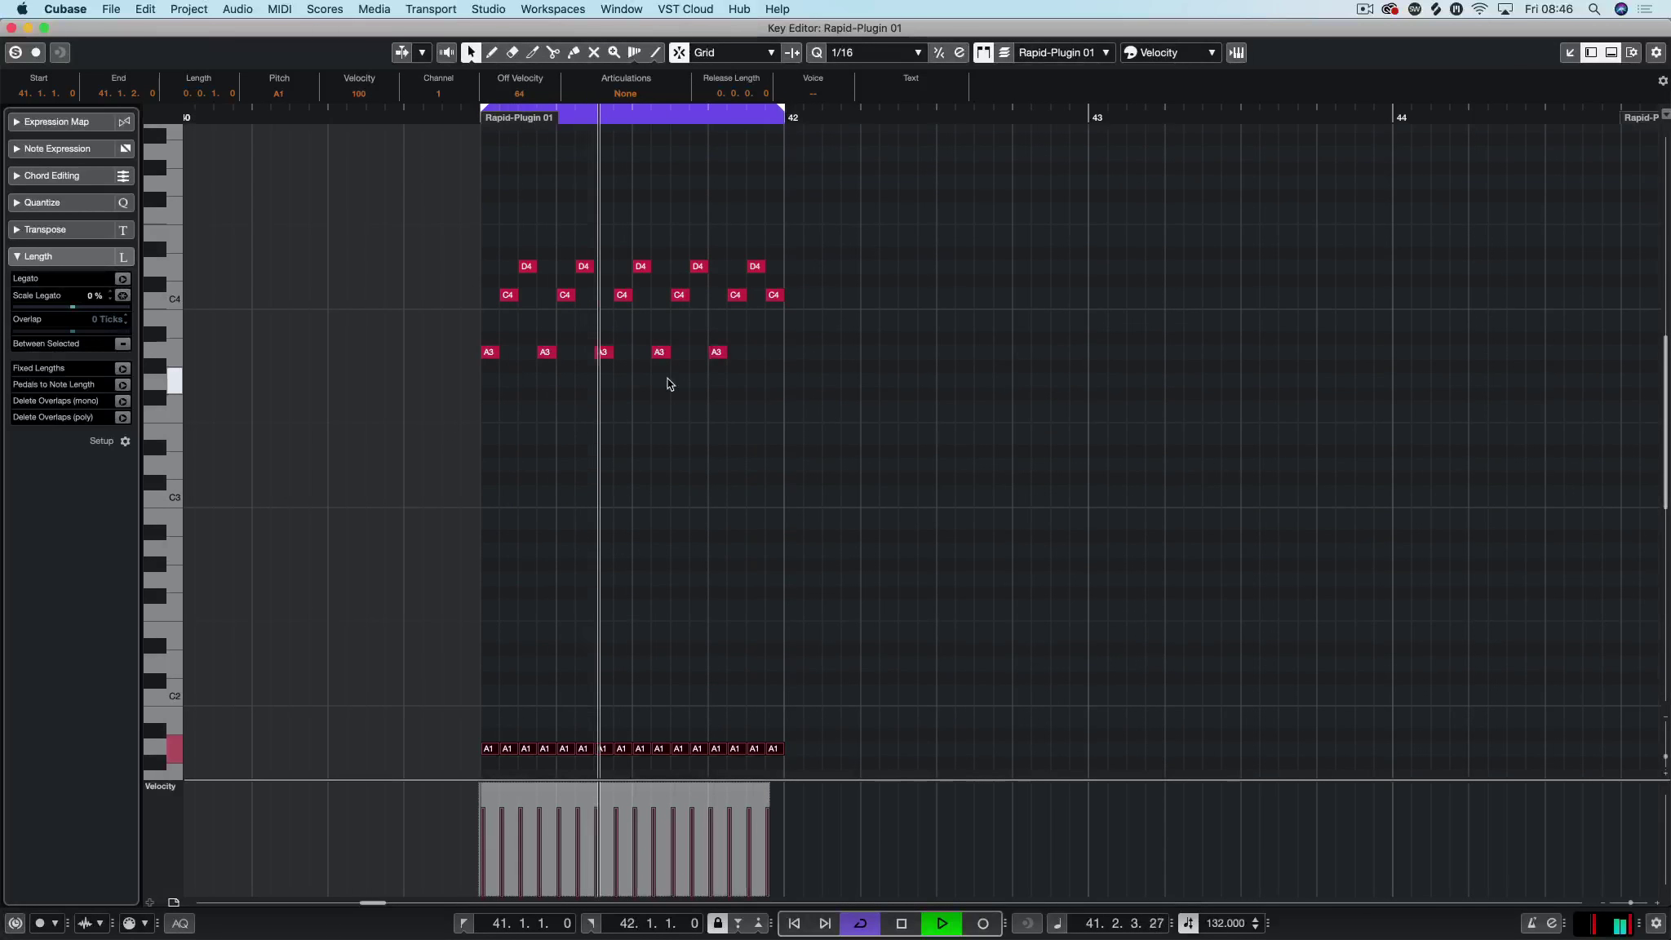
pyautogui.press('space')
# Step: Duplicate all notes of bar 41 into bar 42 and set the loop range to bar 42
pyautogui.moveTo(848, 207); pyautogui.dragTo(465, 754)
pyautogui.press('super+d')
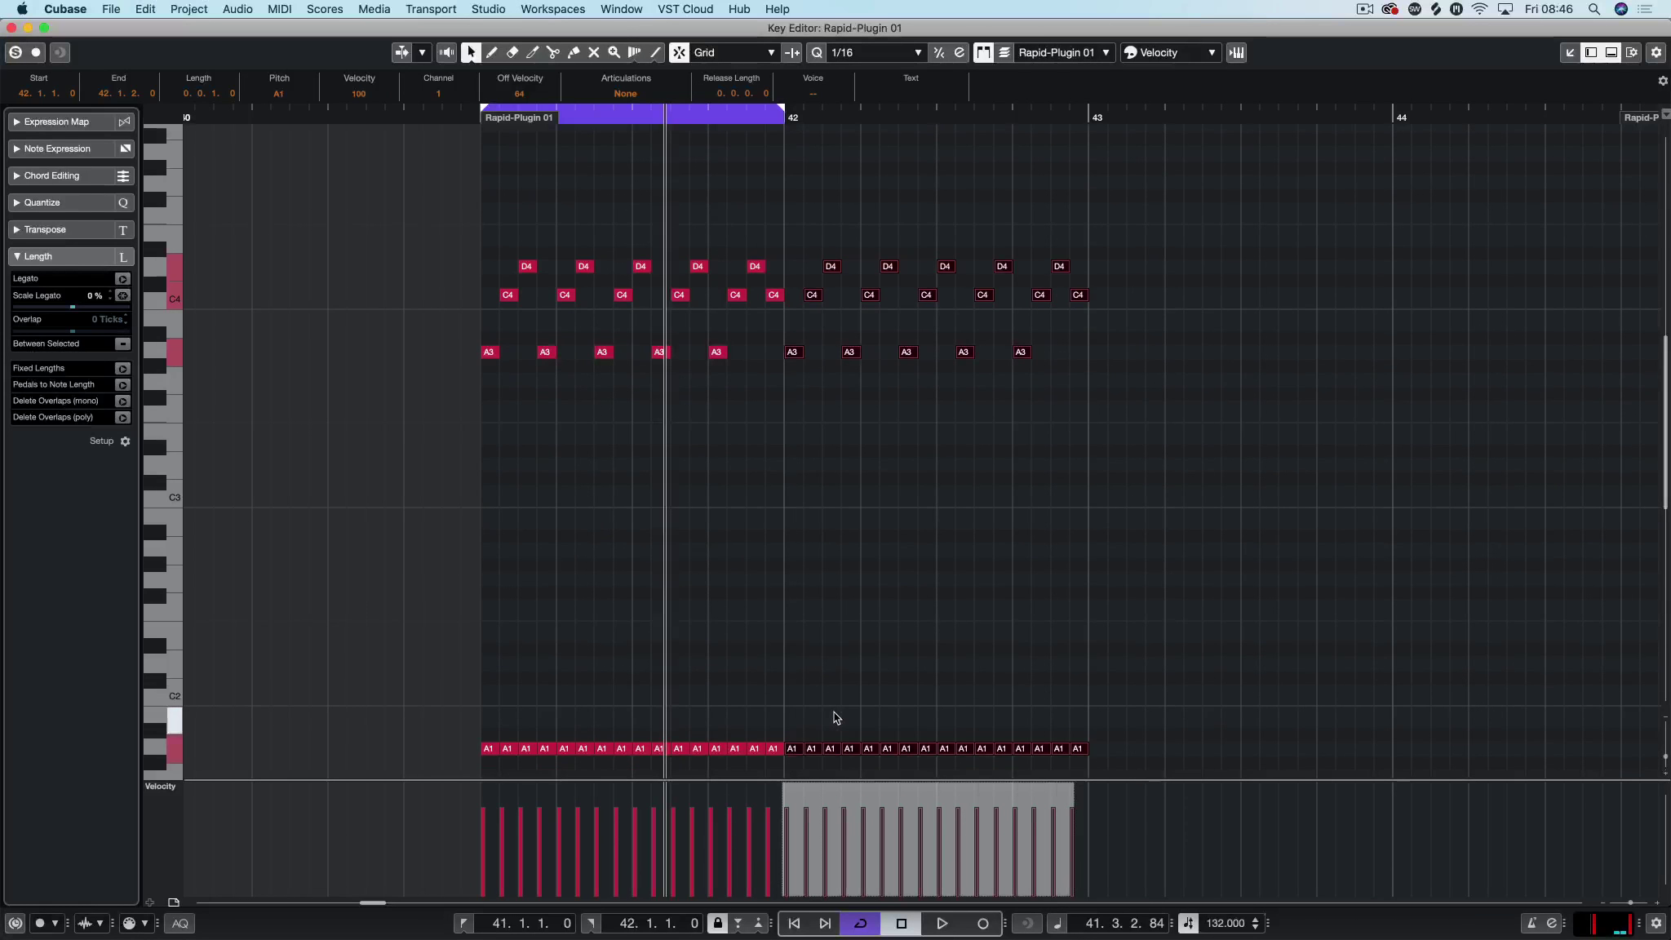
pyautogui.press('p')
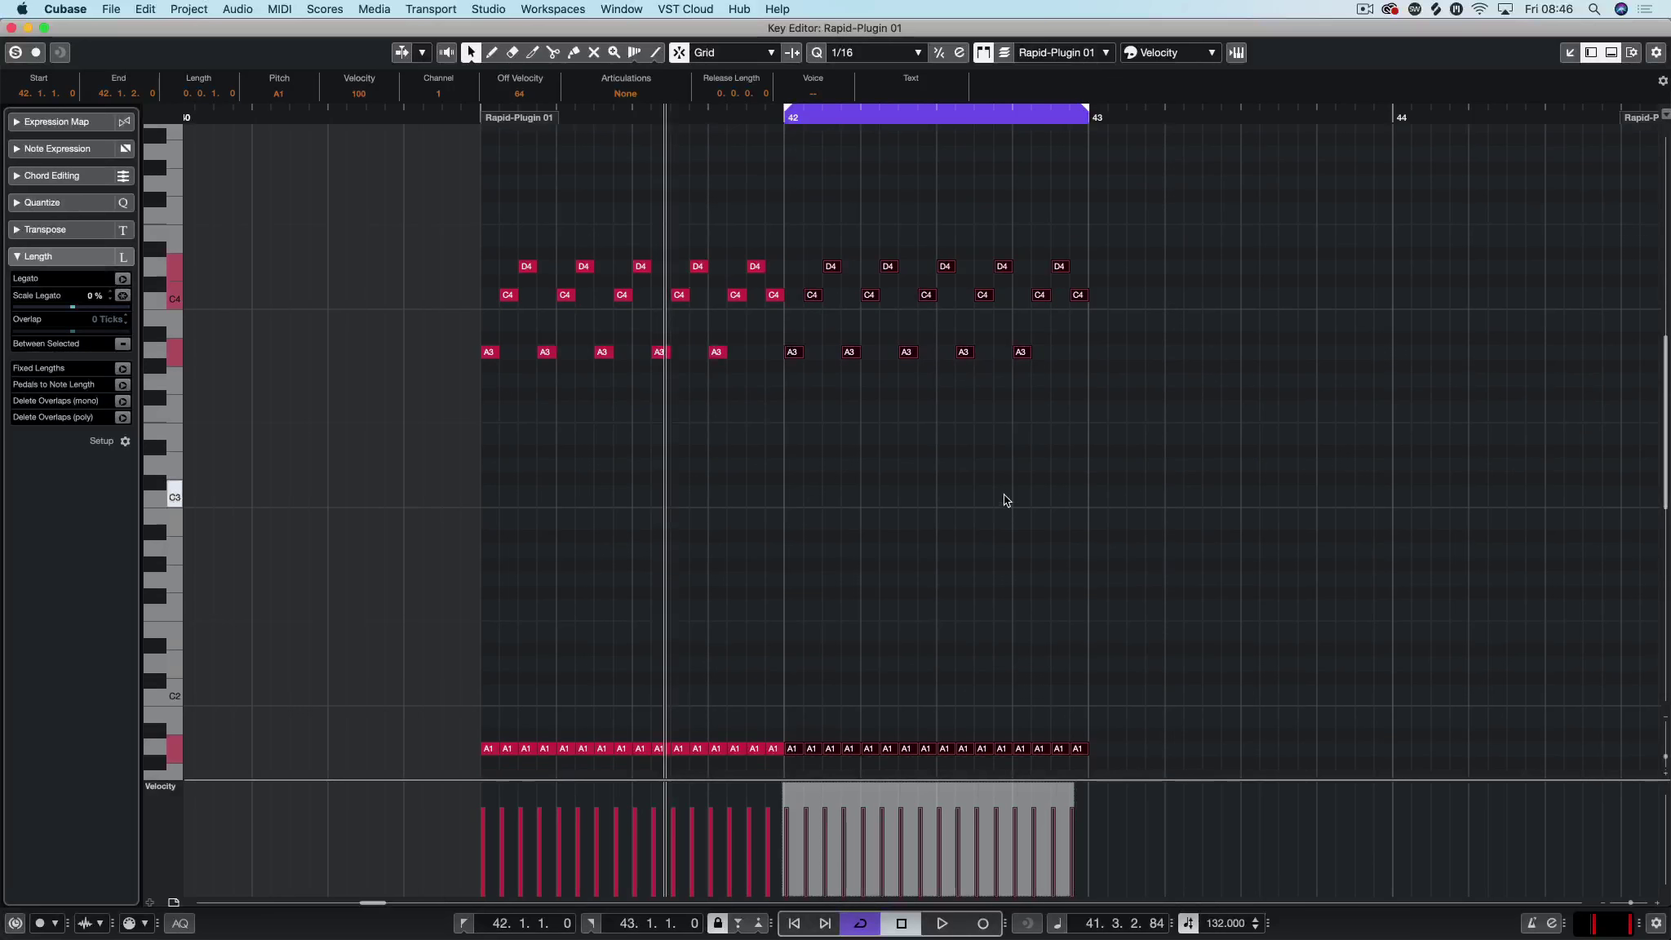
pyautogui.press('KP_1')
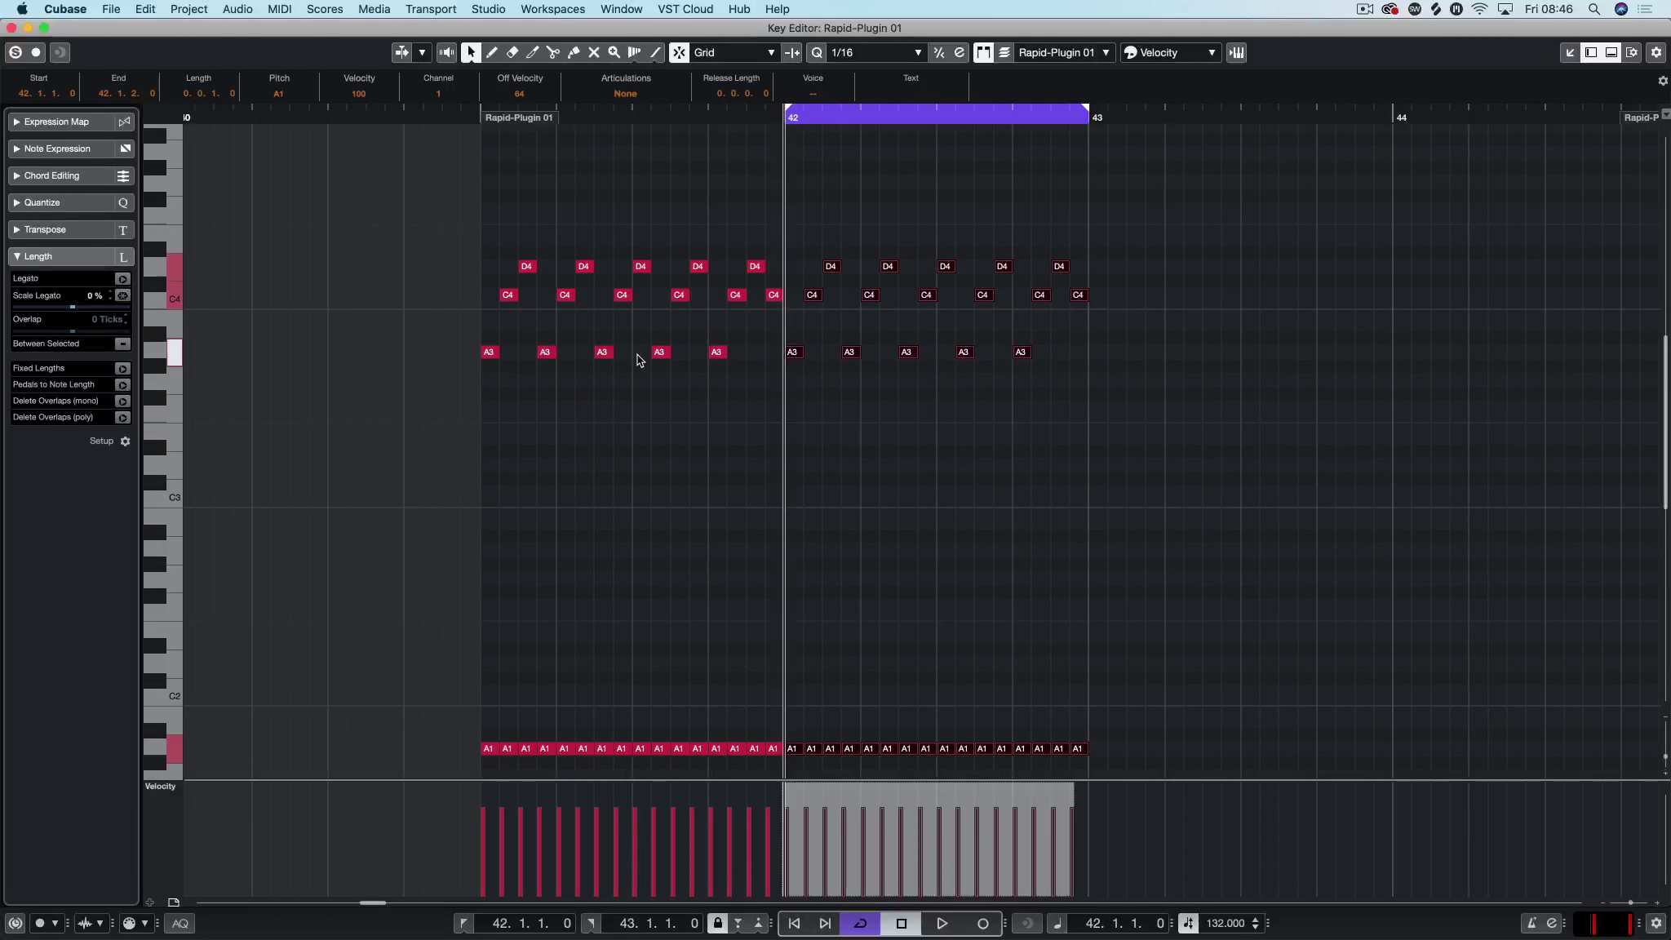
pyautogui.hscroll(5, 640, 360)
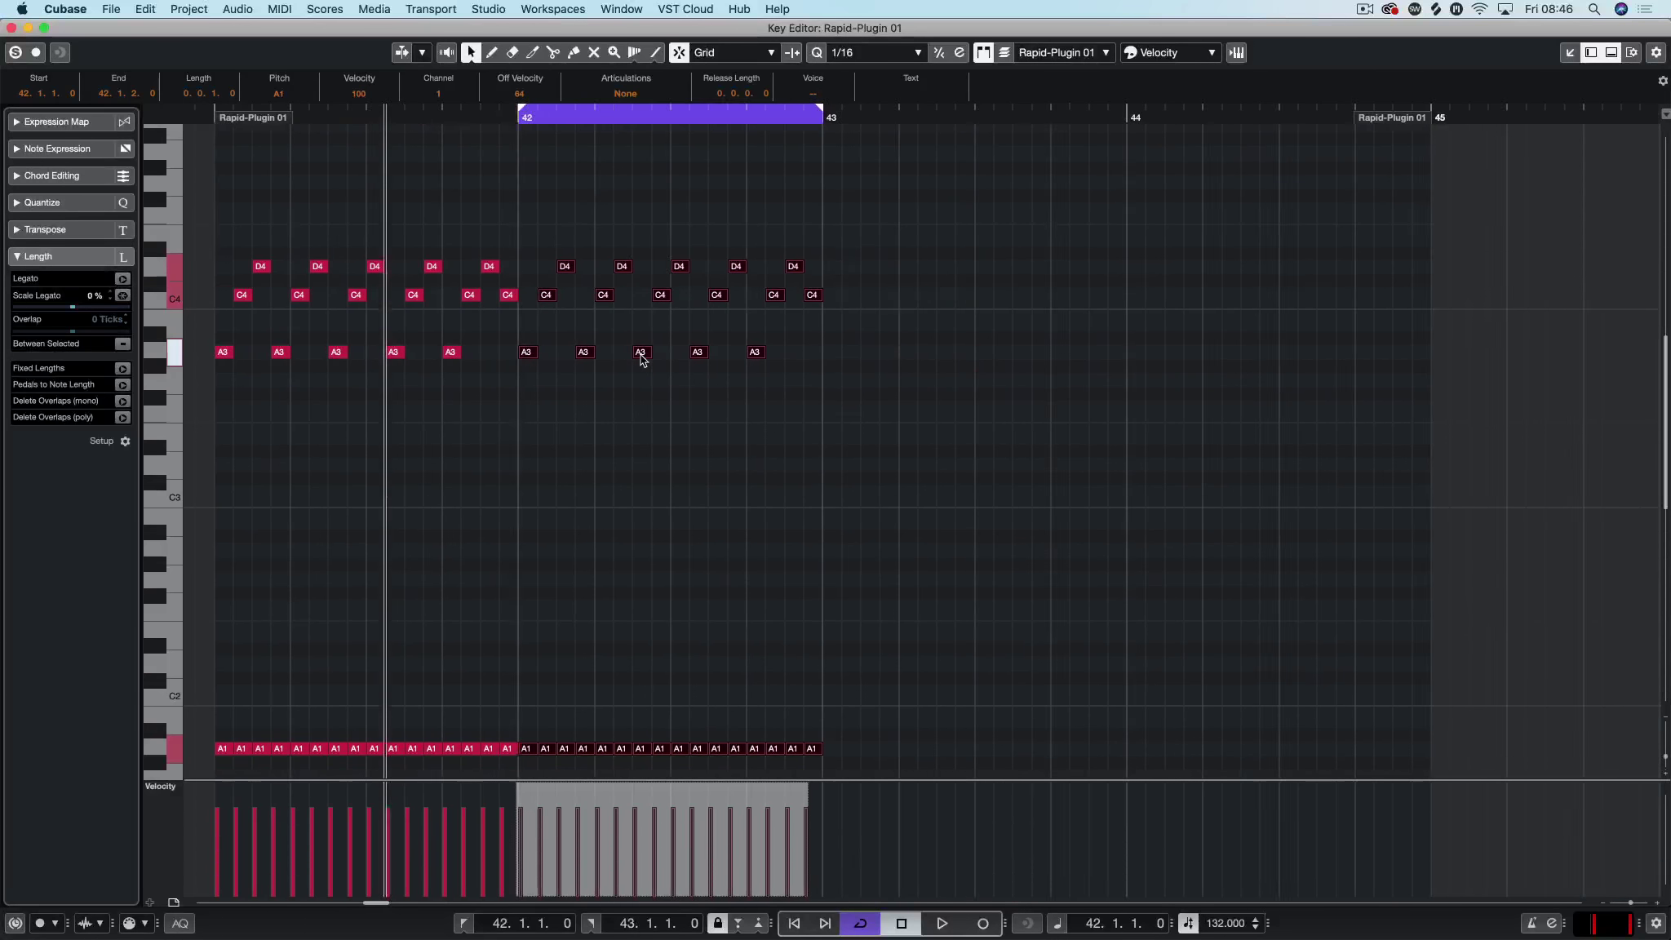
# Step: Delete the A1 bass row in bar 42 and every melody note after the bar's first A3, C4 and D4
pyautogui.hscroll(-2, 641, 360)
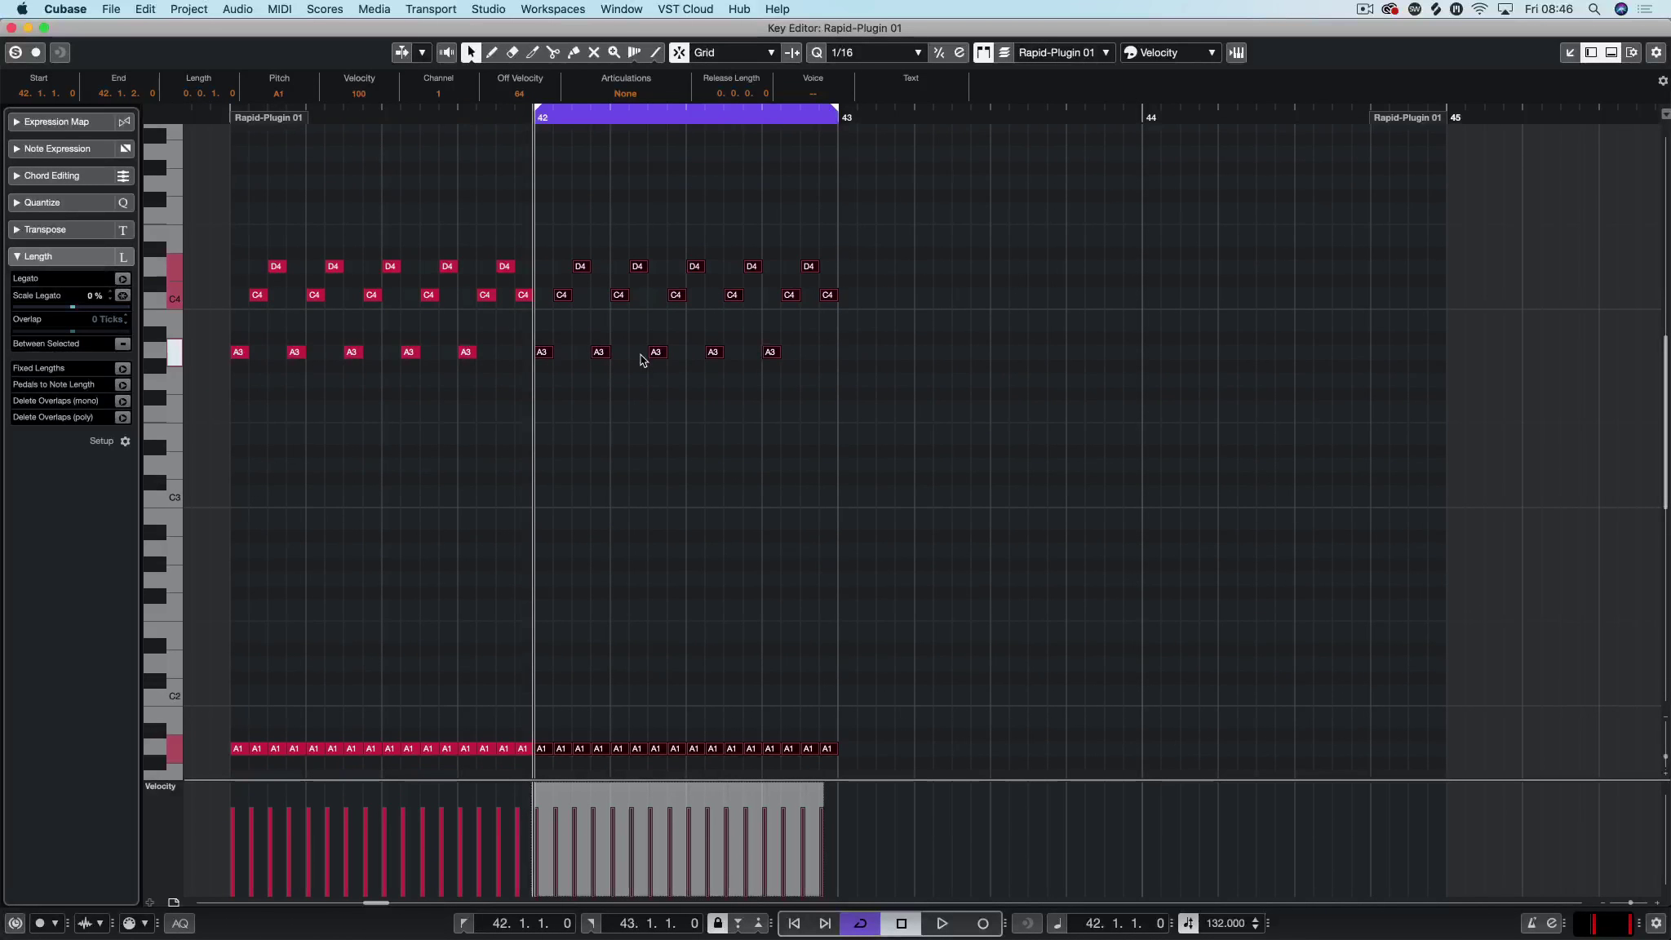
pyautogui.click(827, 295)
pyautogui.press('h')
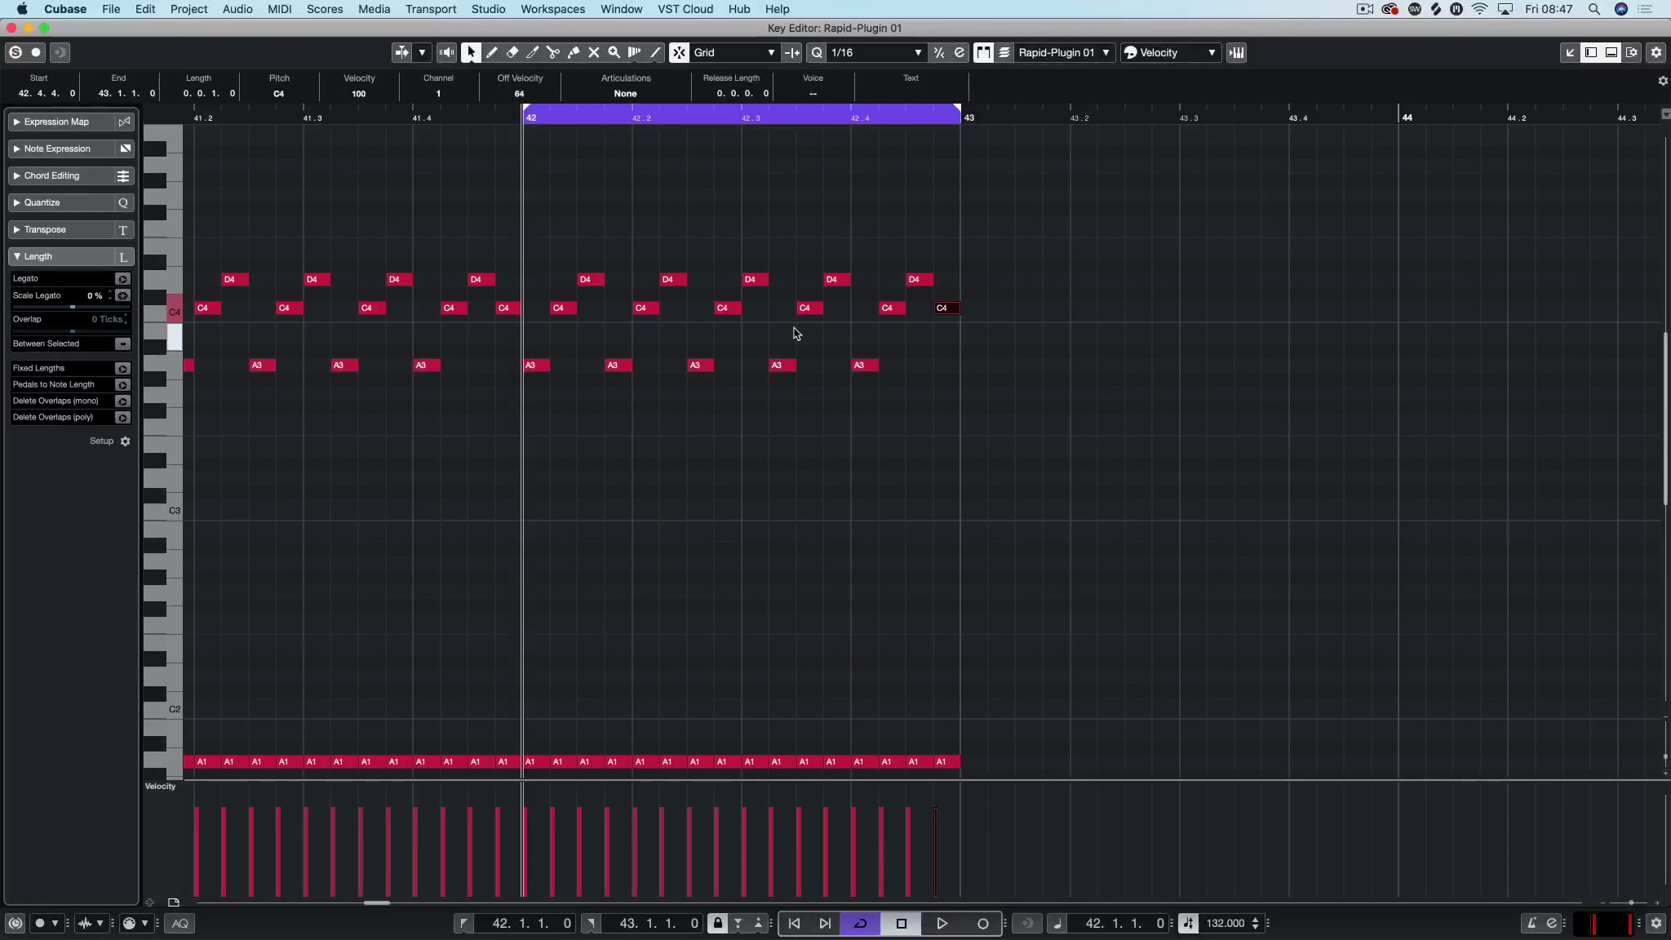
pyautogui.moveTo(1011, 645); pyautogui.dragTo(551, 768)
pyautogui.press('Delete')
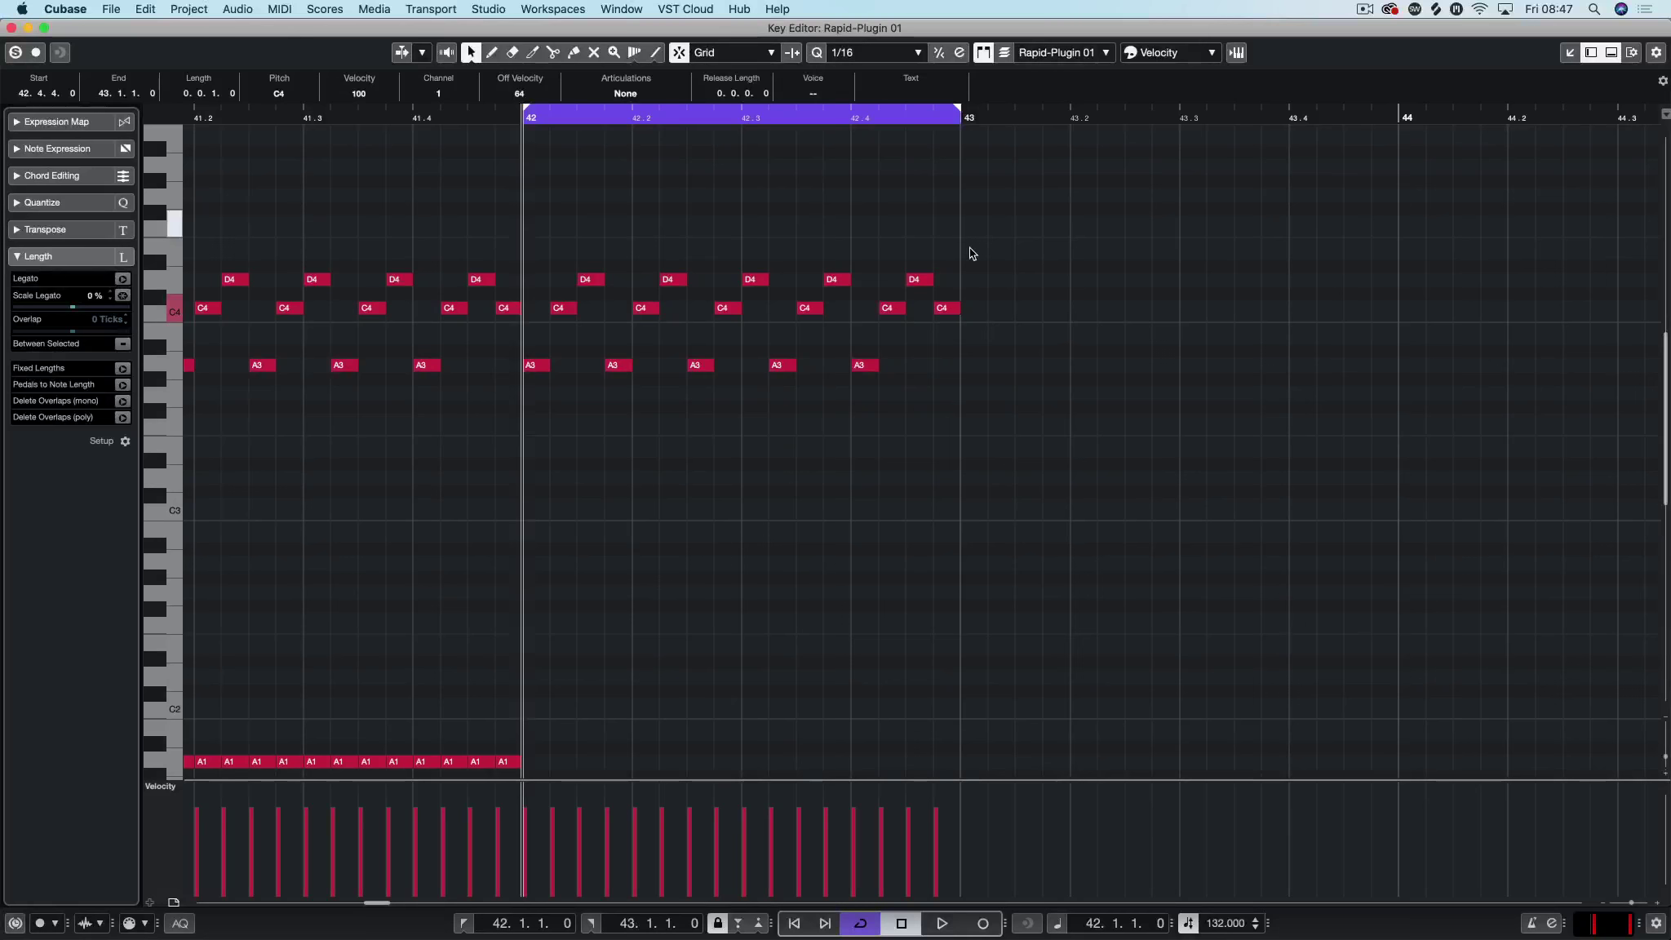
pyautogui.moveTo(1016, 225); pyautogui.dragTo(625, 394)
pyautogui.press('Delete')
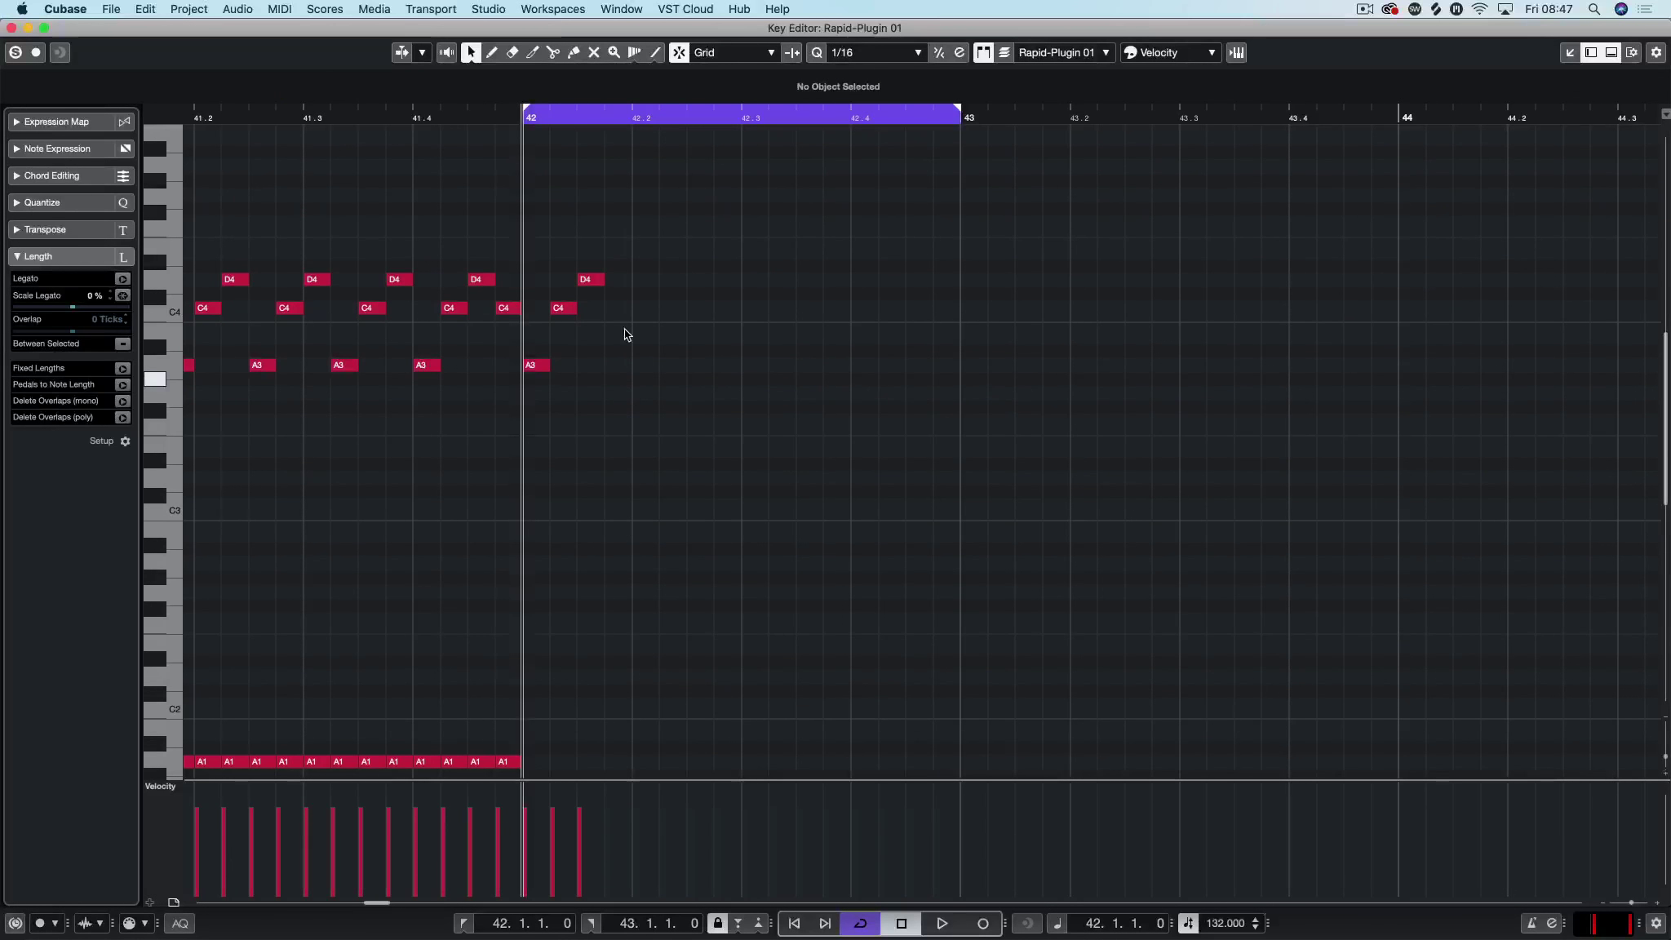
pyautogui.moveTo(622, 243); pyautogui.dragTo(519, 395)
pyautogui.click(569, 376)
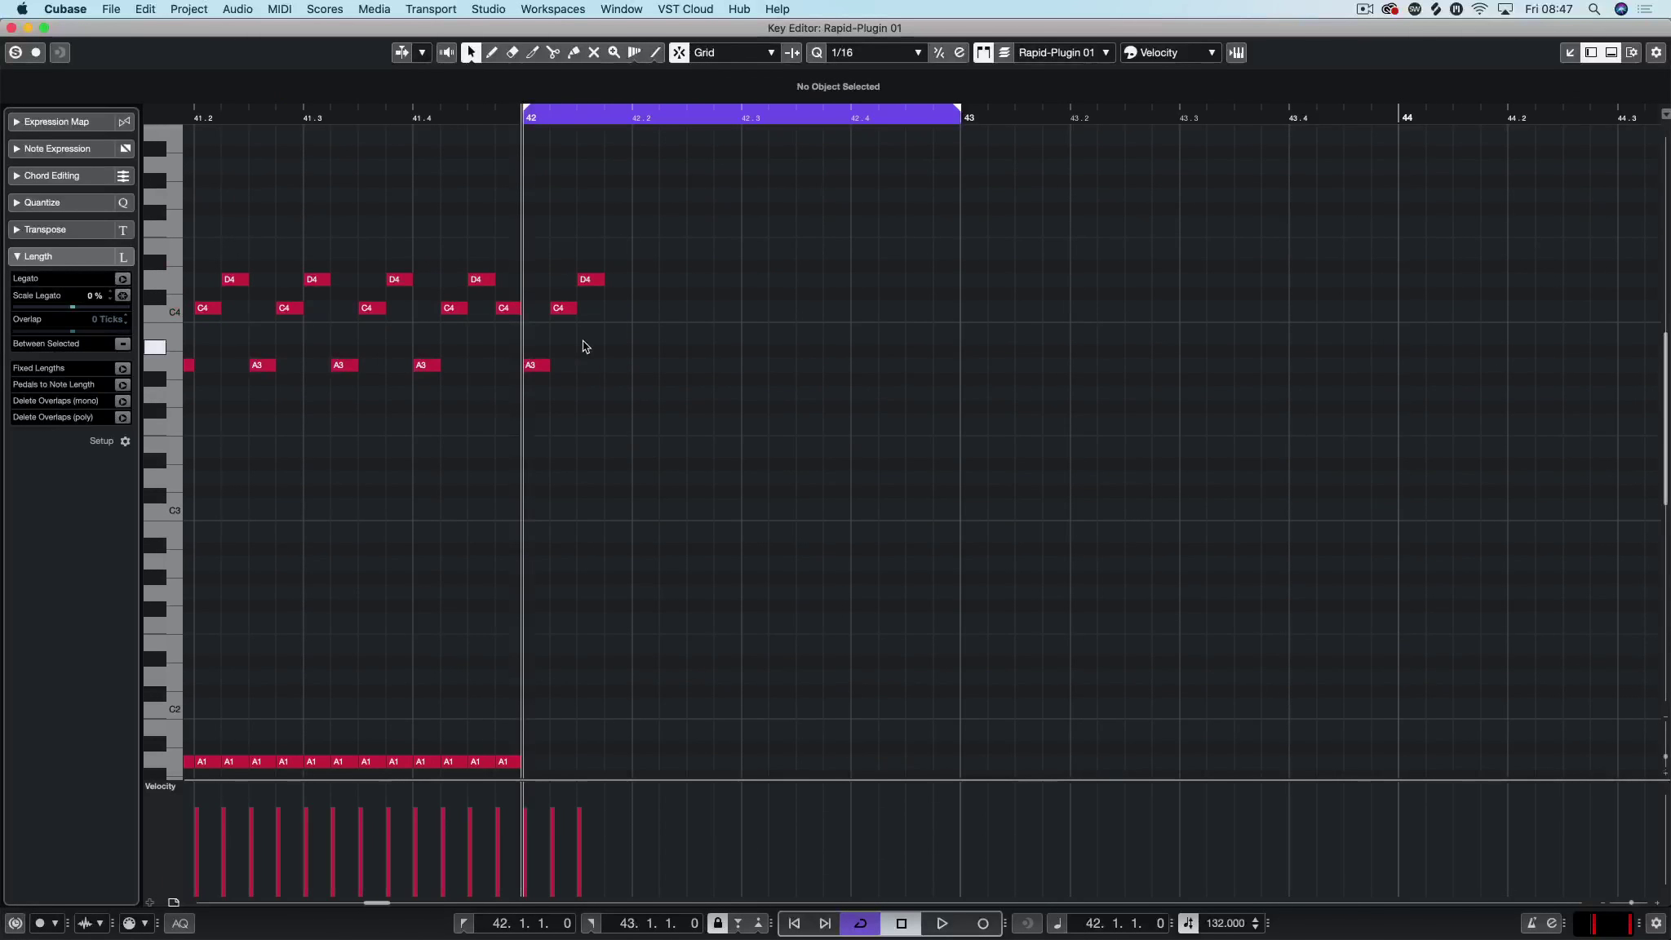
# Step: Move the C4 and D4 notes of bar 42 one sixteenth later, to 42.1.3 and 42.1.4
pyautogui.moveTo(563, 309); pyautogui.dragTo(617, 282)
pyautogui.click(592, 281)
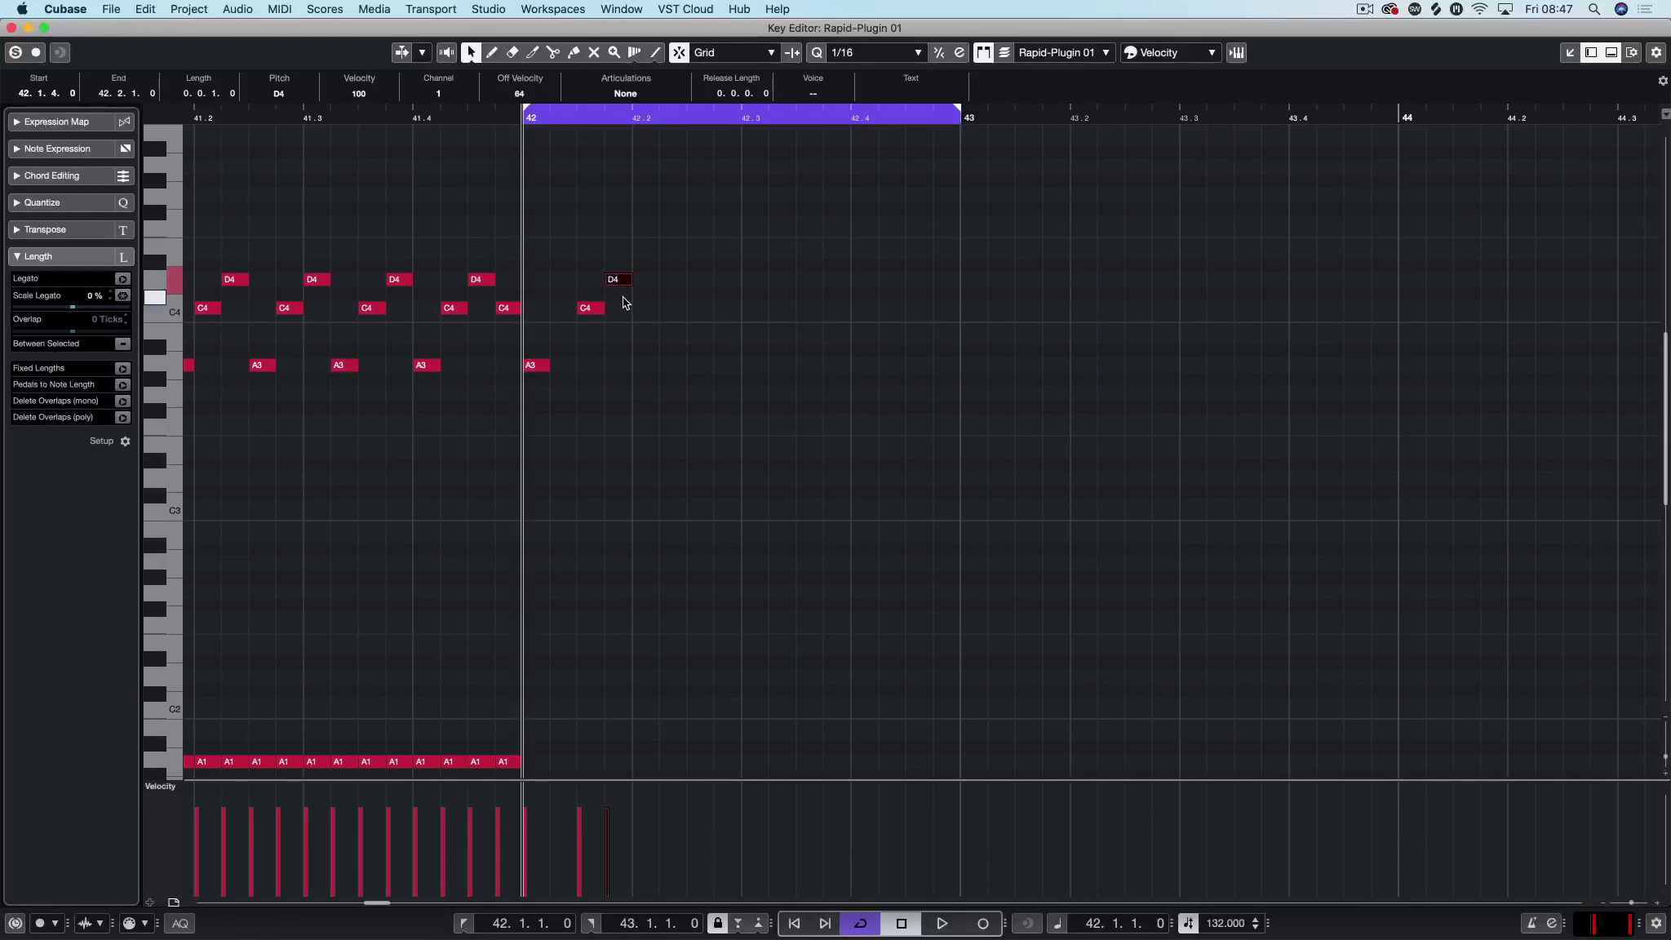
pyautogui.press('space')
# Step: Try the C4 note at 42.1.2 while playing the loop, and return it to 42.1.3
pyautogui.moveTo(620, 280); pyautogui.dragTo(571, 312)
pyautogui.press('space')
pyautogui.press('space')
pyautogui.press('space')
pyautogui.press('space')
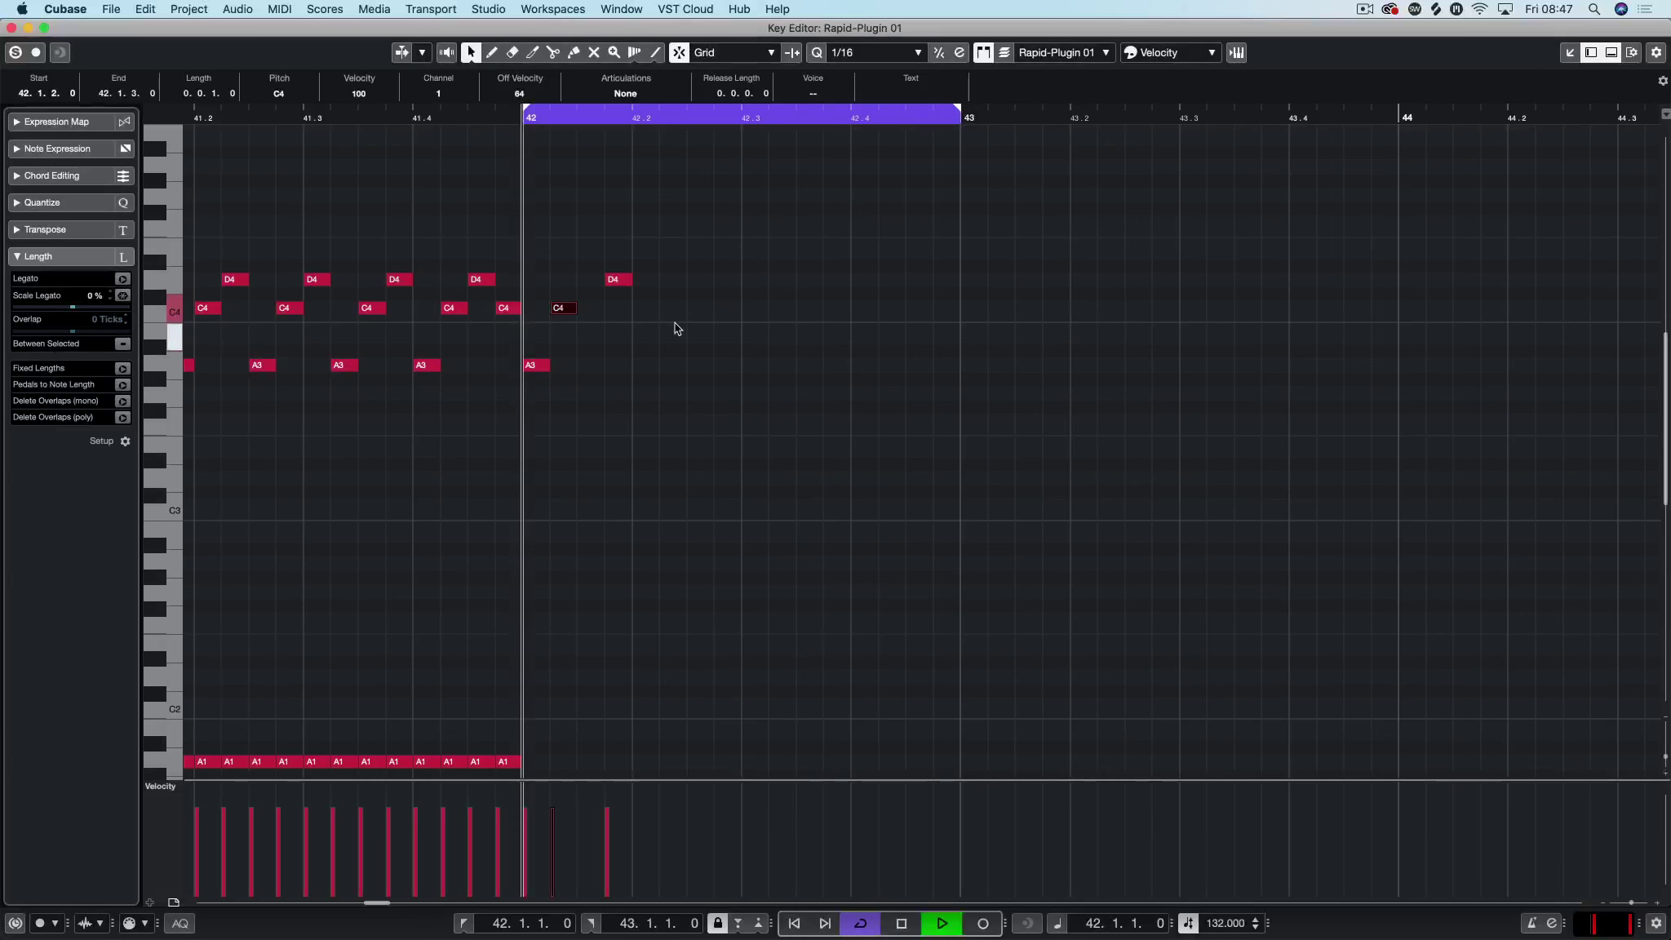
pyautogui.press('space')
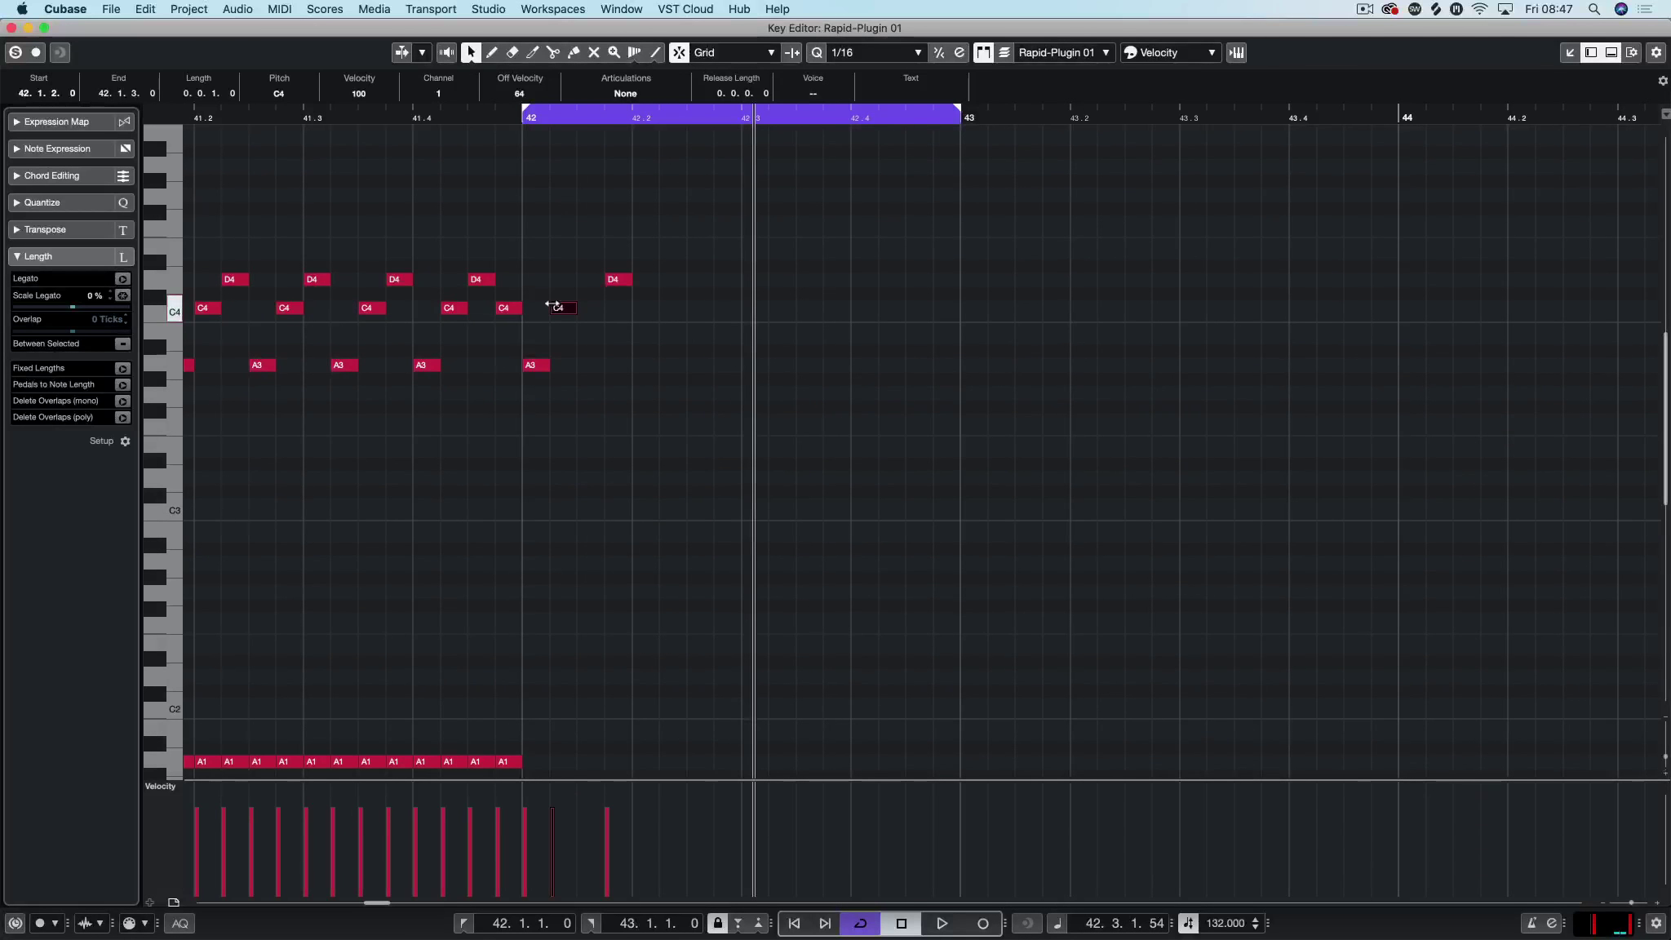
pyautogui.moveTo(570, 313); pyautogui.dragTo(589, 313)
# Step: Draw A2 sixteenth notes at 42.1.2 and 42.2.1 with the Line tool and play the loop
pyautogui.click(655, 52)
pyautogui.click(558, 563)
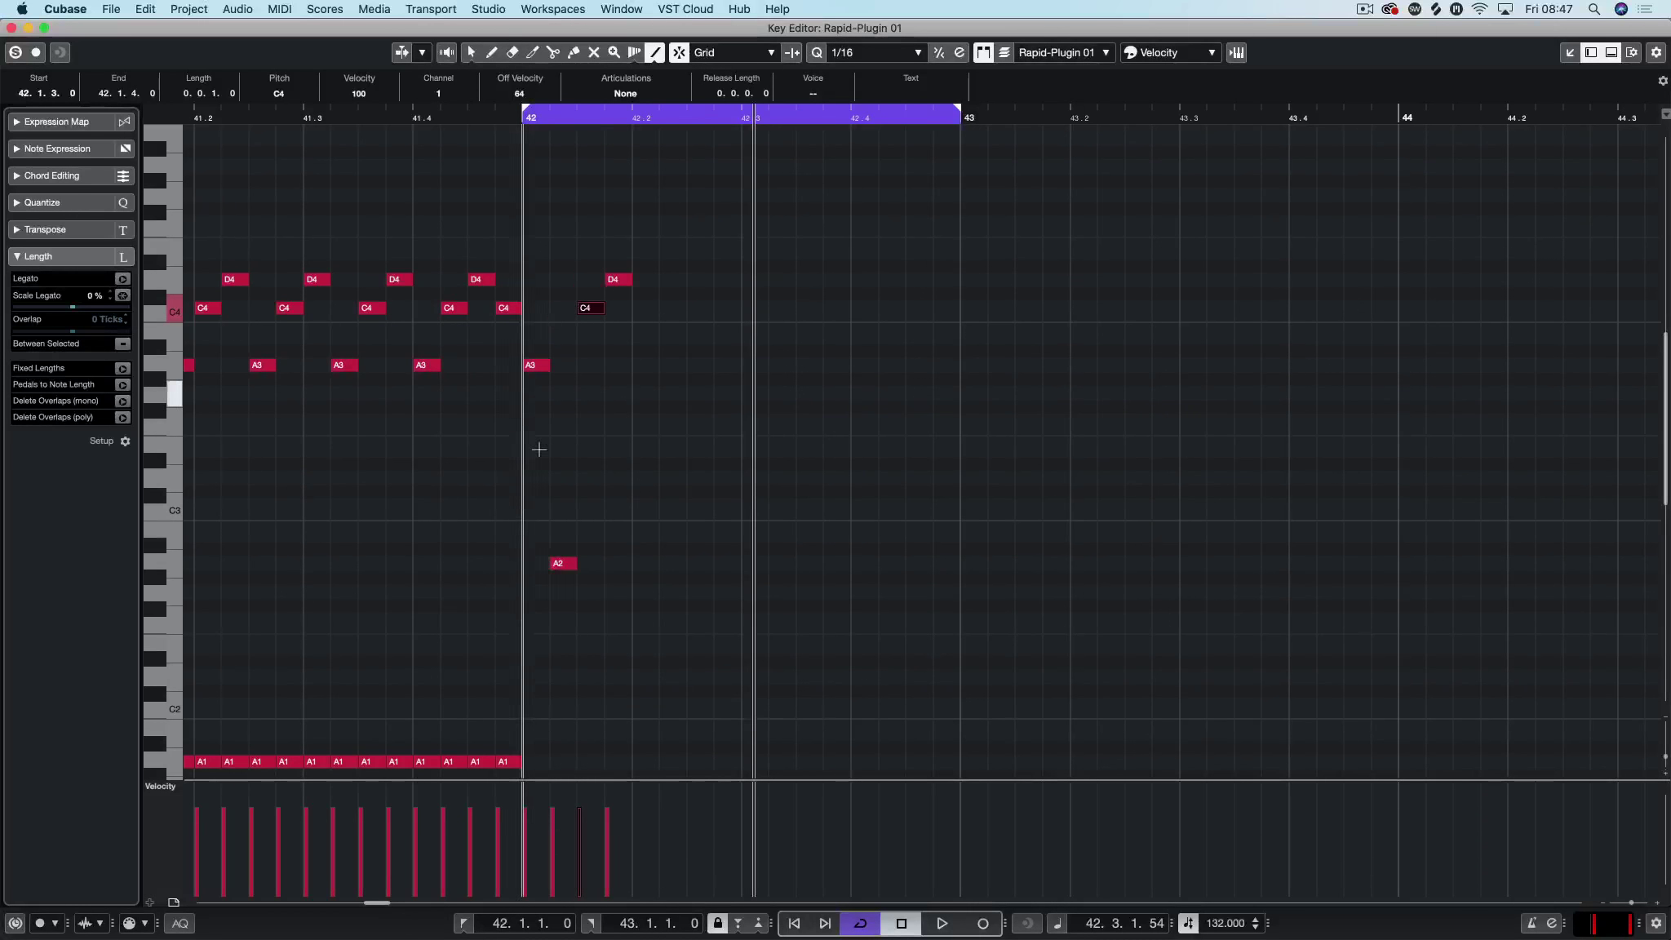
pyautogui.click(645, 563)
pyautogui.click(470, 52)
pyautogui.click(646, 251)
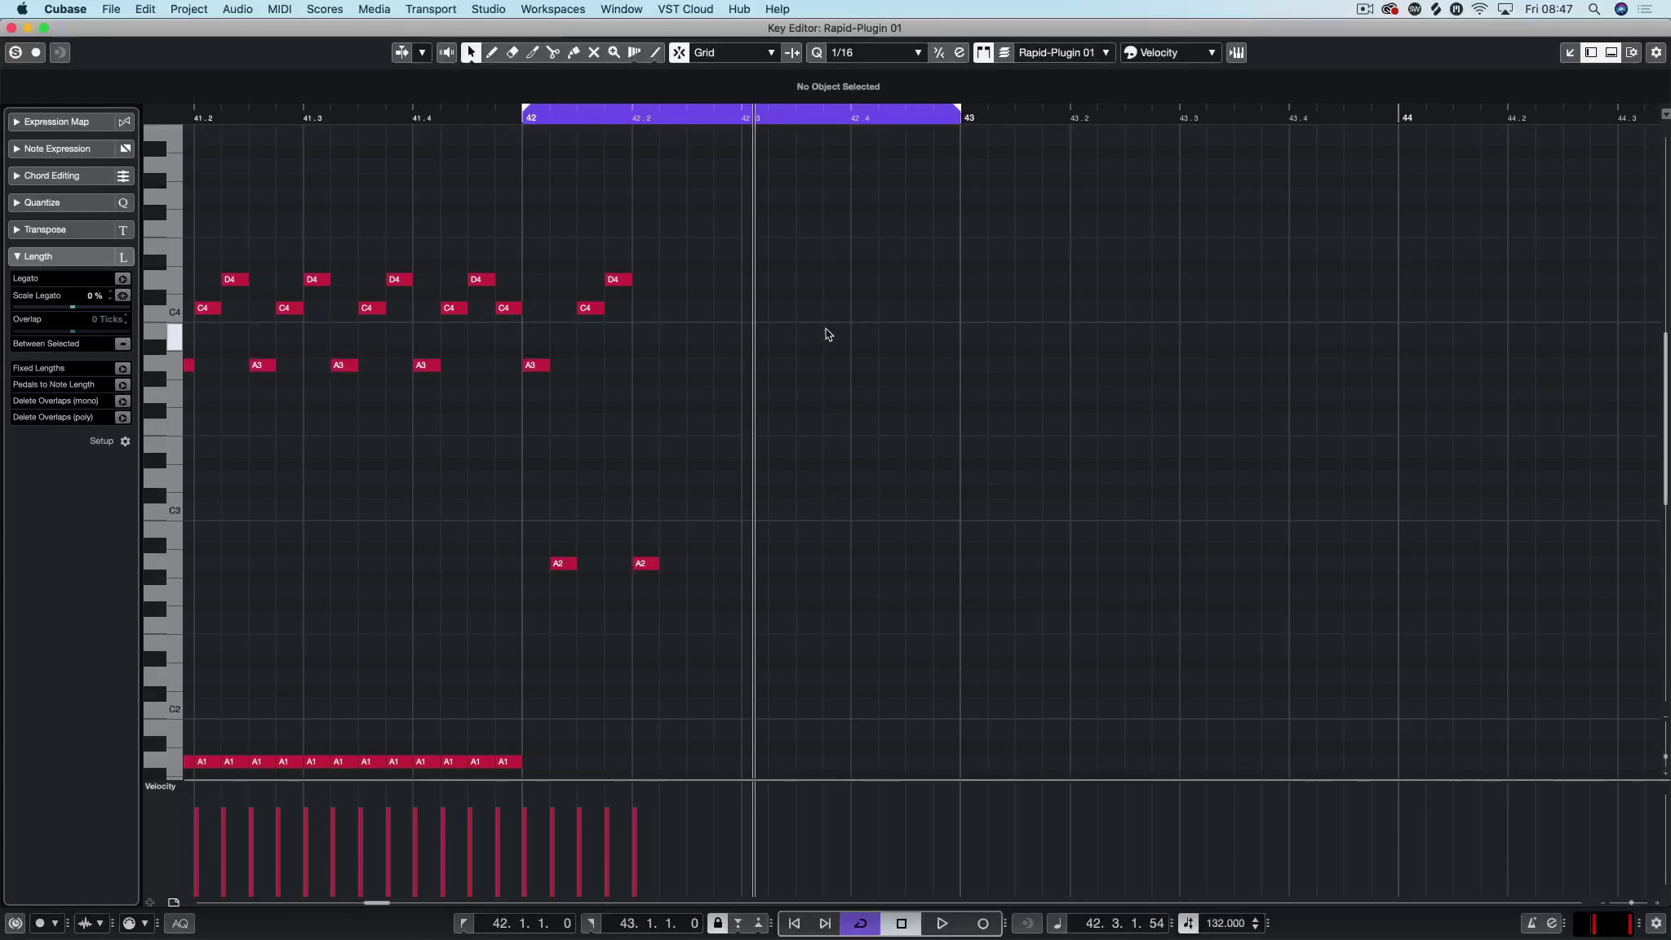
pyautogui.press('space')
pyautogui.press('space')
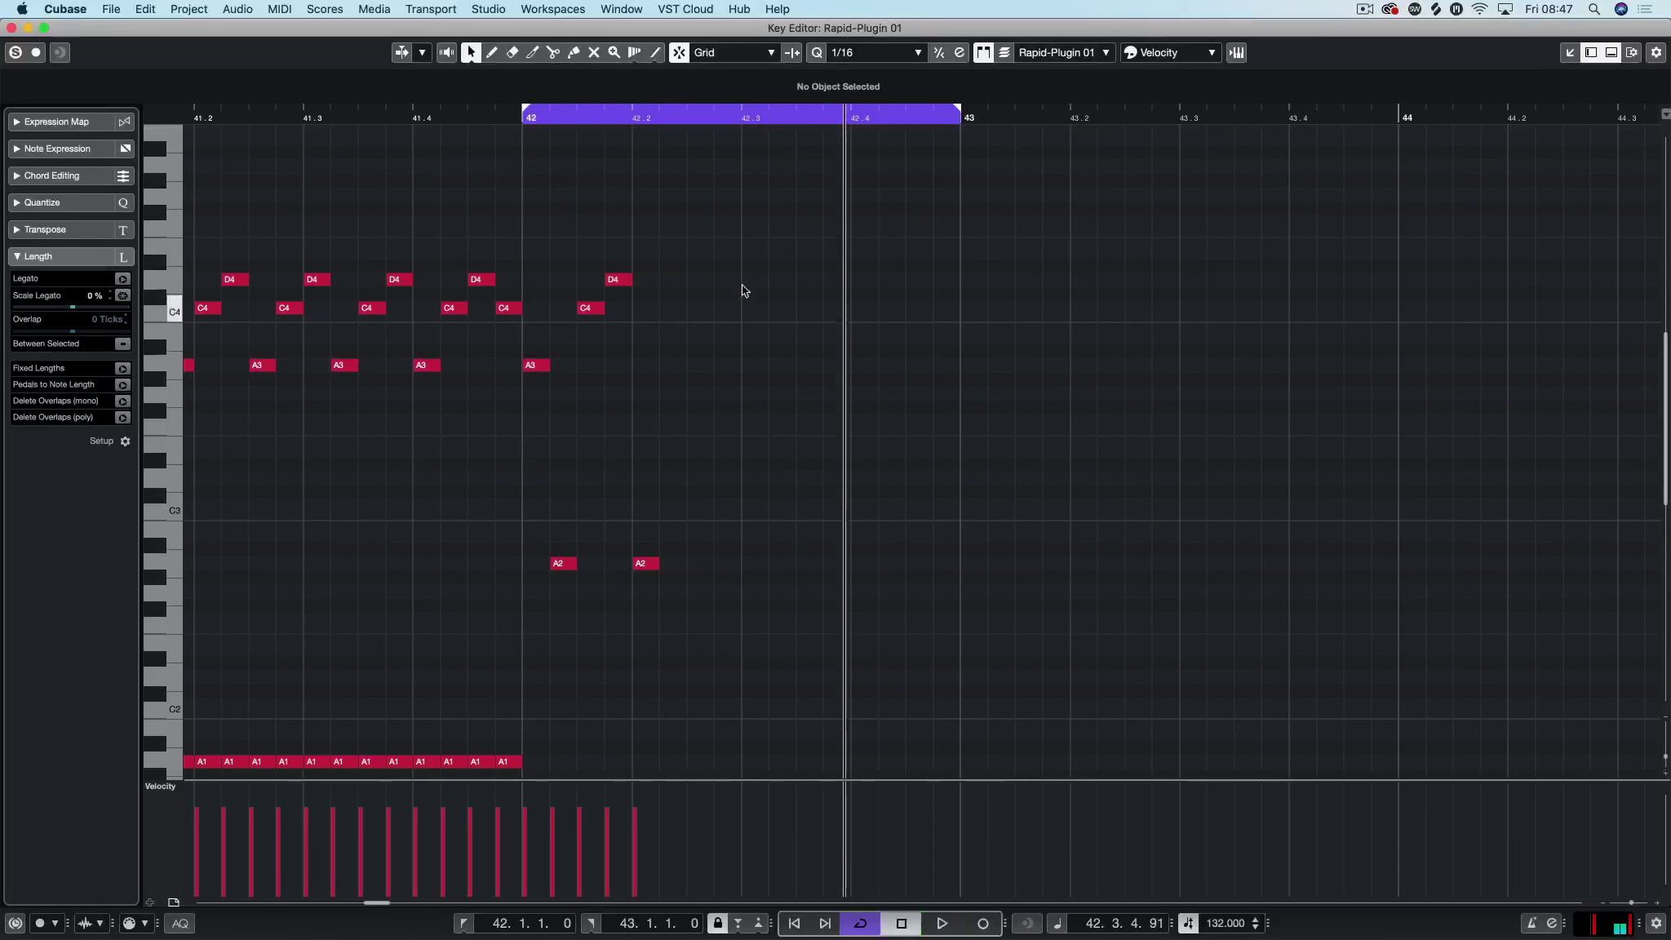
# Step: Duplicate the five-note group of bar 42 so the copy starts at 42.2.3, and copy an A2 note to 42.2.2
pyautogui.moveTo(746, 211); pyautogui.dragTo(535, 622)
pyautogui.press('super+d')
pyautogui.press('space')
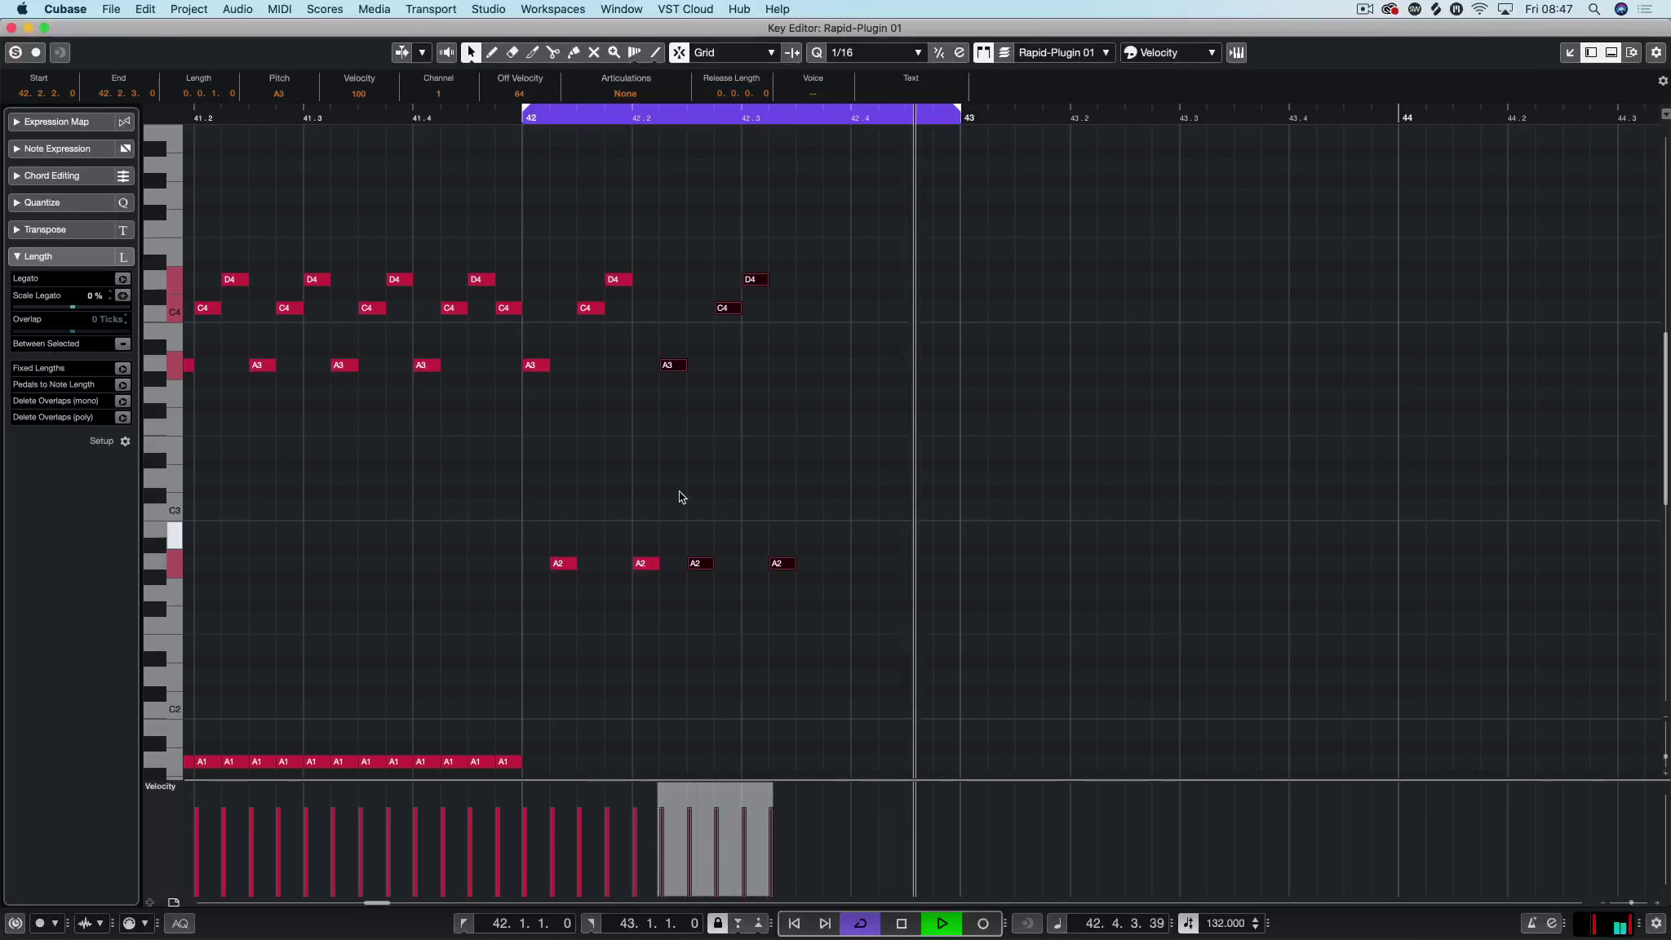
pyautogui.press('space')
pyautogui.press('space')
pyautogui.press('space')
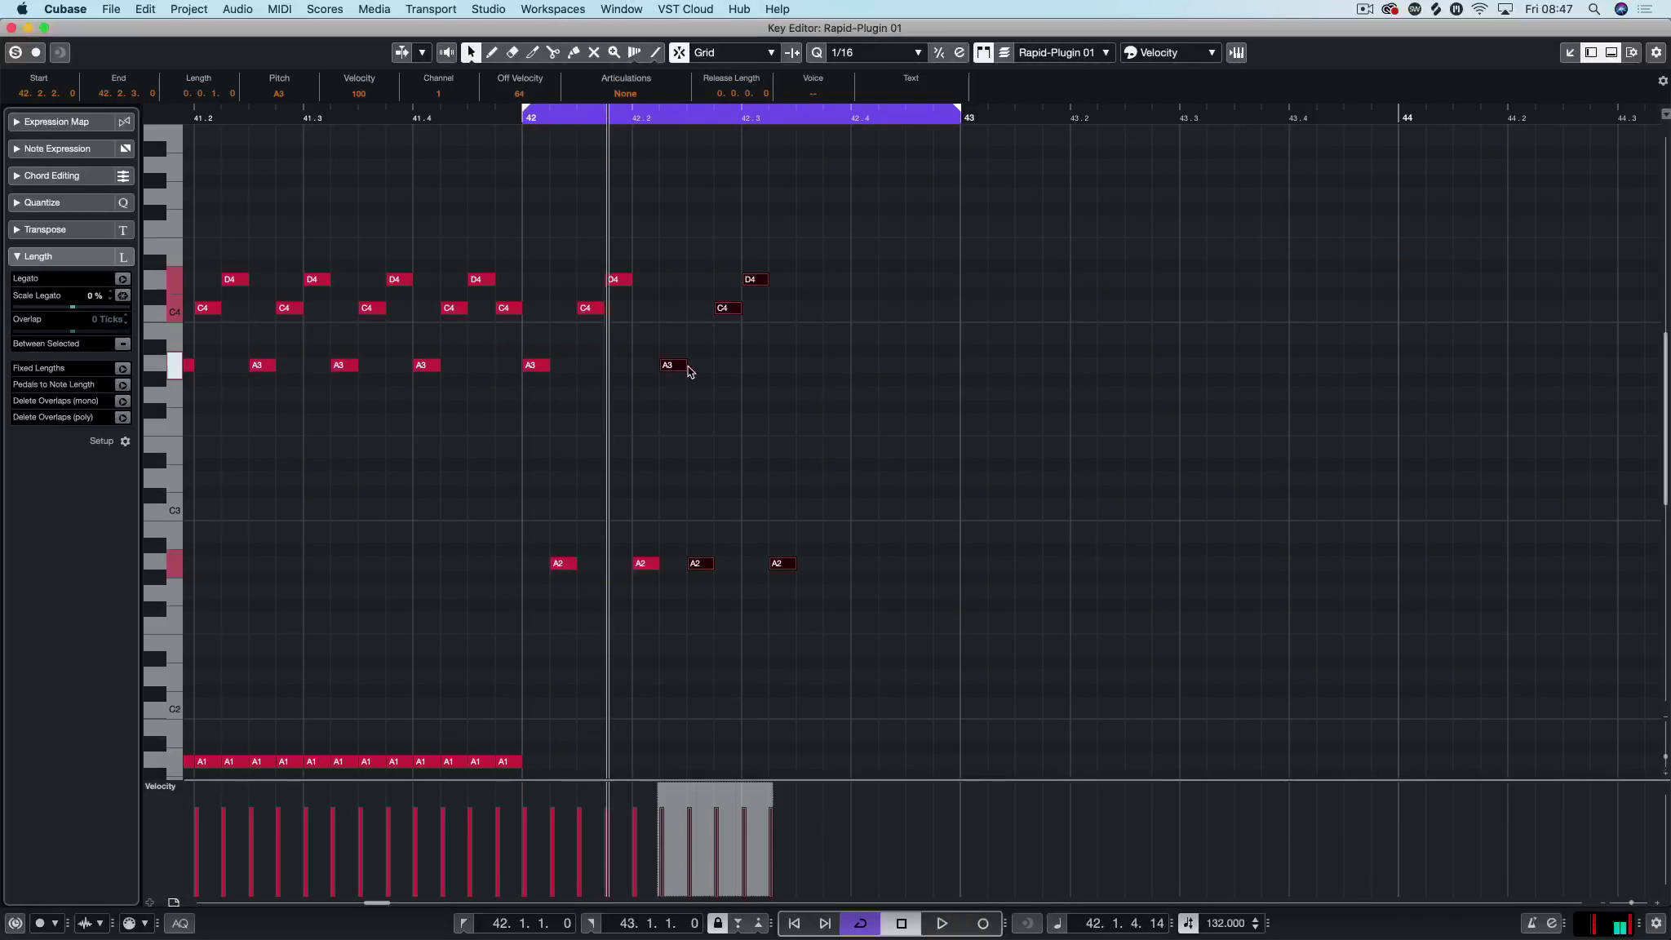
pyautogui.hotkey('ctrl', 'Right')
pyautogui.moveTo(651, 563); pyautogui.dragTo(677, 565)
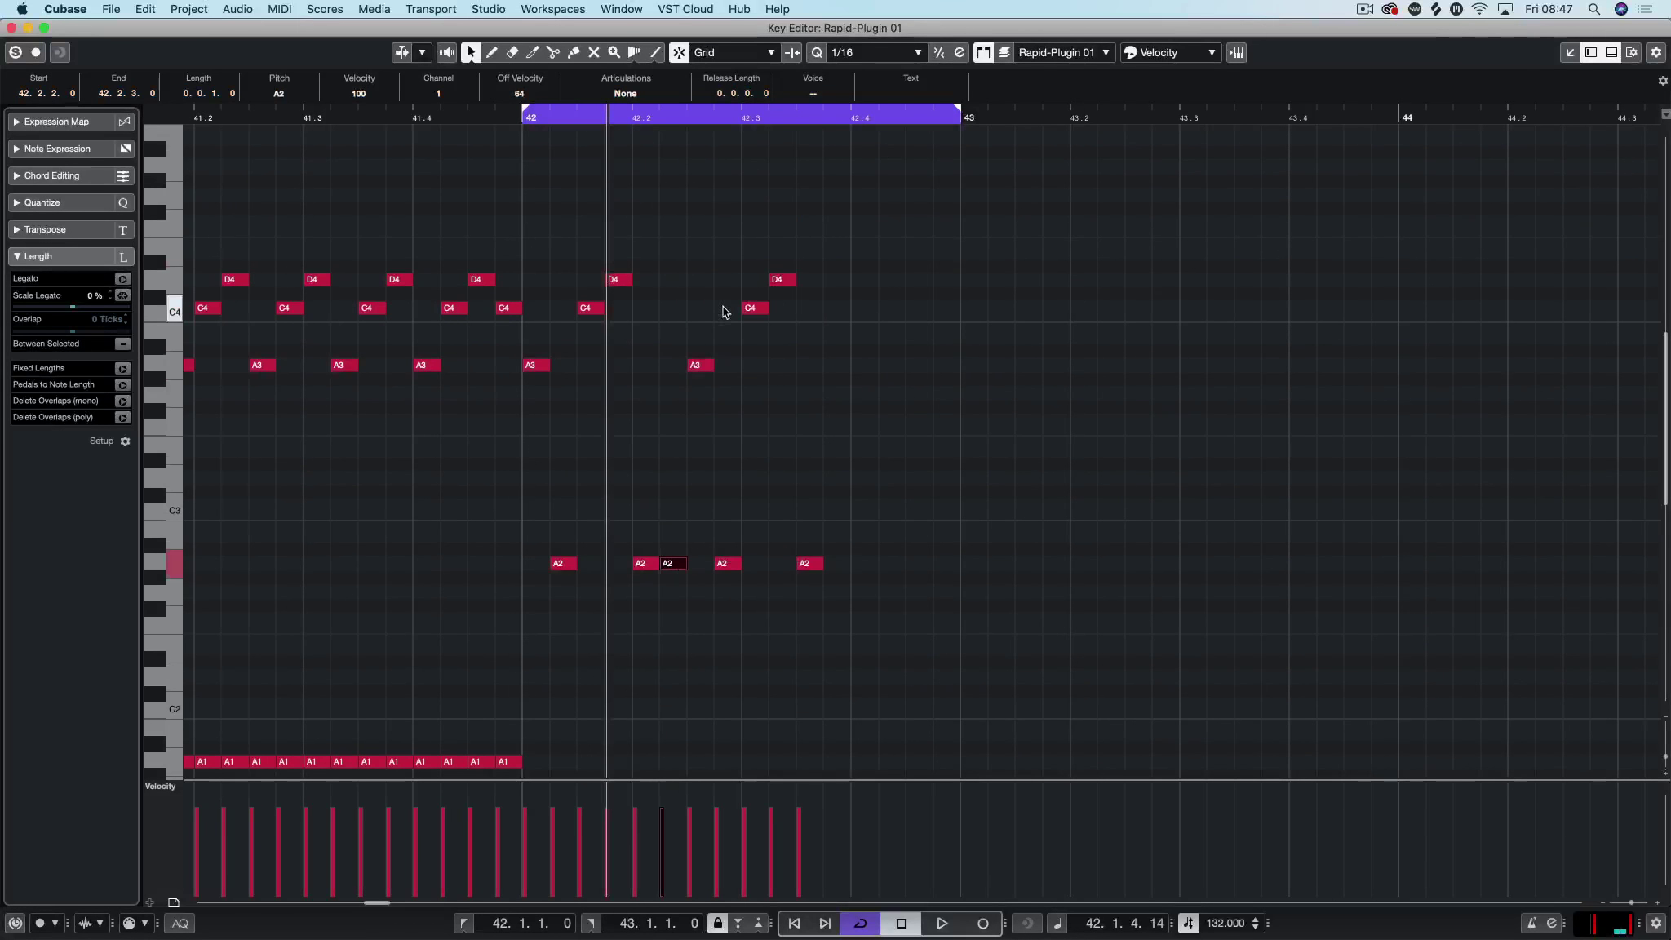
# Step: Copy the second A3, C4 and D4 group of bar 42 to beat 4, starting at 42.4.1
pyautogui.moveTo(838, 223); pyautogui.dragTo(690, 383)
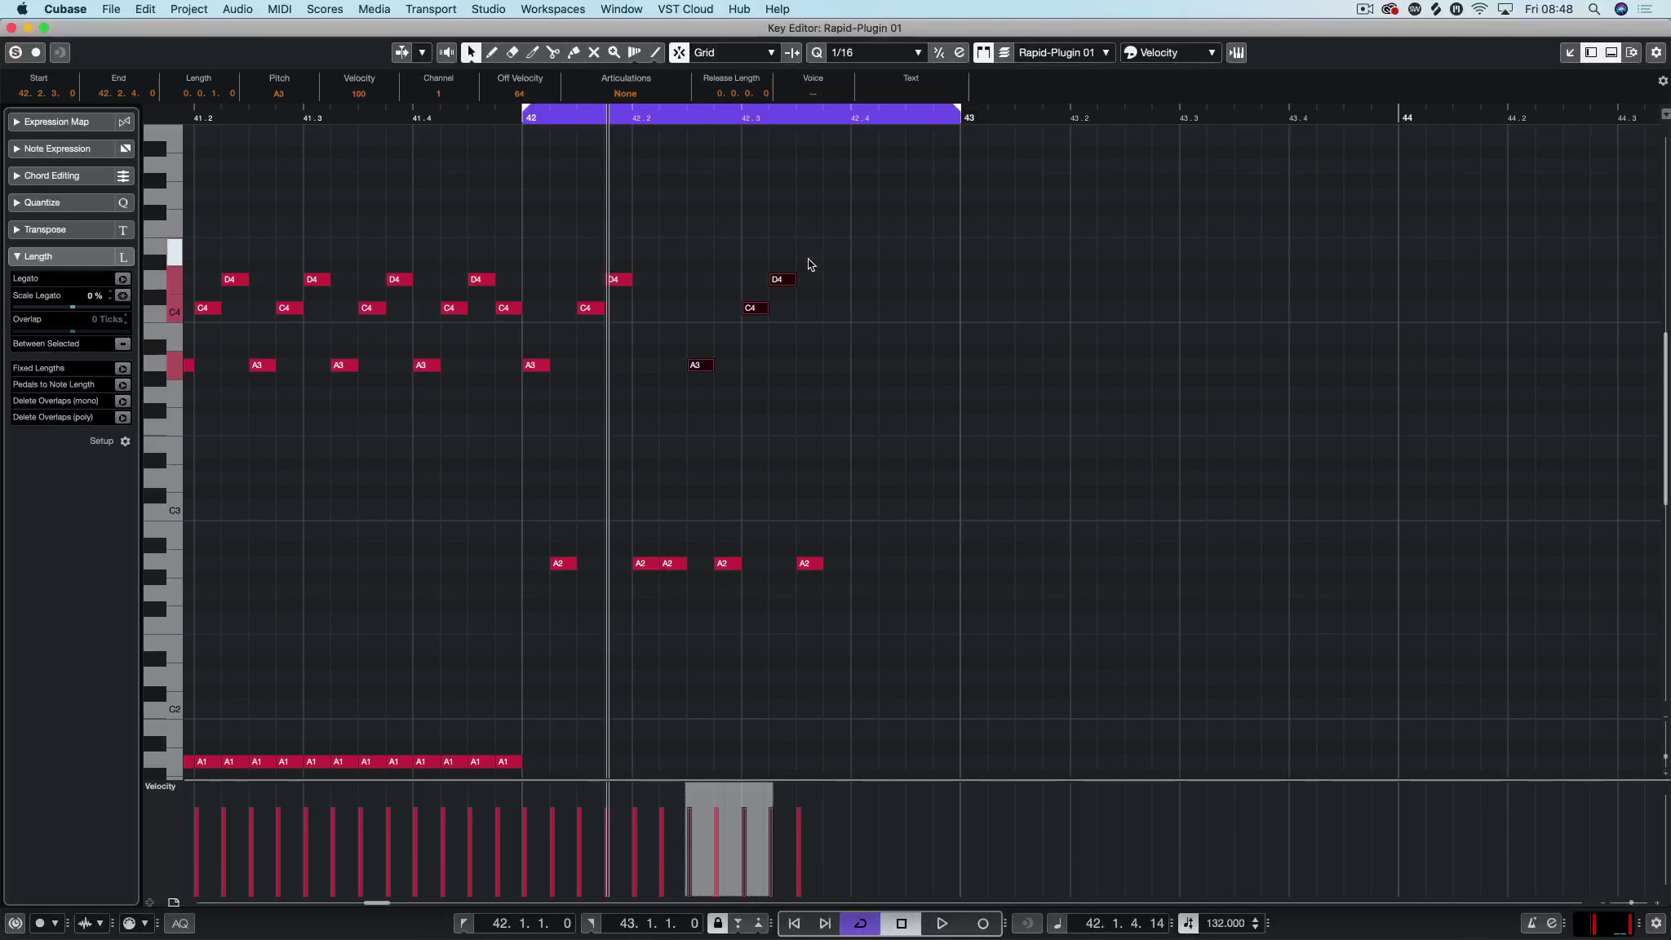
pyautogui.moveTo(808, 259); pyautogui.dragTo(697, 381)
pyautogui.moveTo(696, 365); pyautogui.dragTo(859, 365)
# Step: Copy the last three A2 notes so they start at 42.3.4, delete the one falling in bar 43, and play the loop
pyautogui.moveTo(855, 470); pyautogui.dragTo(672, 582)
pyautogui.moveTo(673, 563); pyautogui.dragTo(836, 569)
pyautogui.click(922, 500)
pyautogui.click(971, 565)
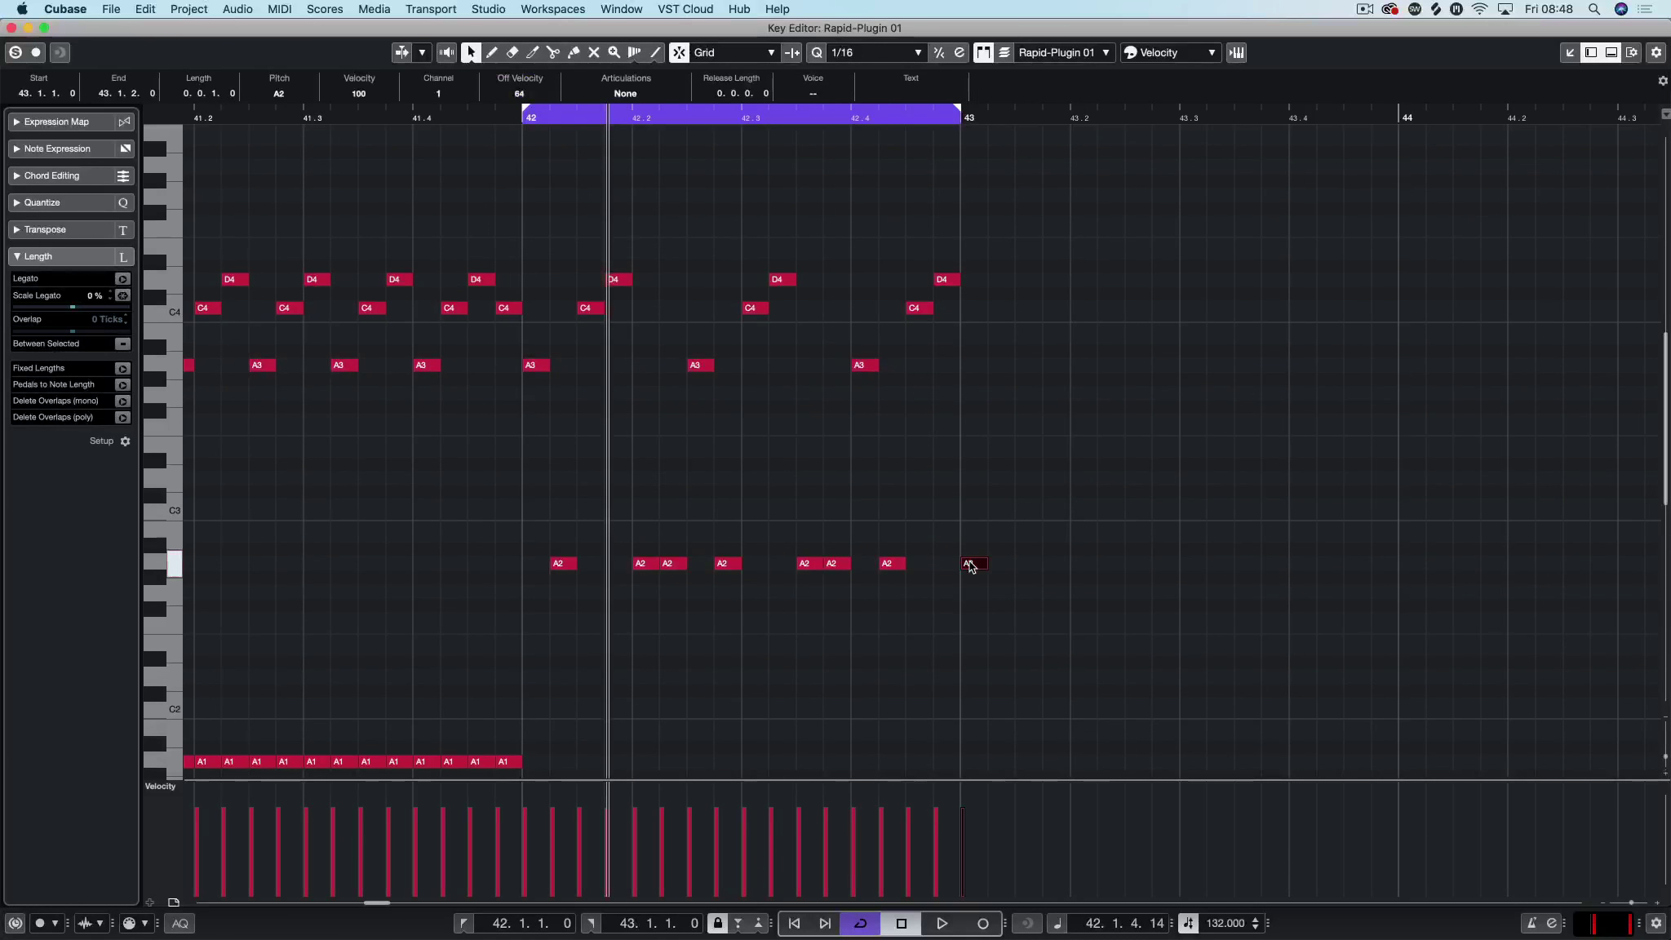
pyautogui.press('Delete')
pyautogui.press('KP_1')
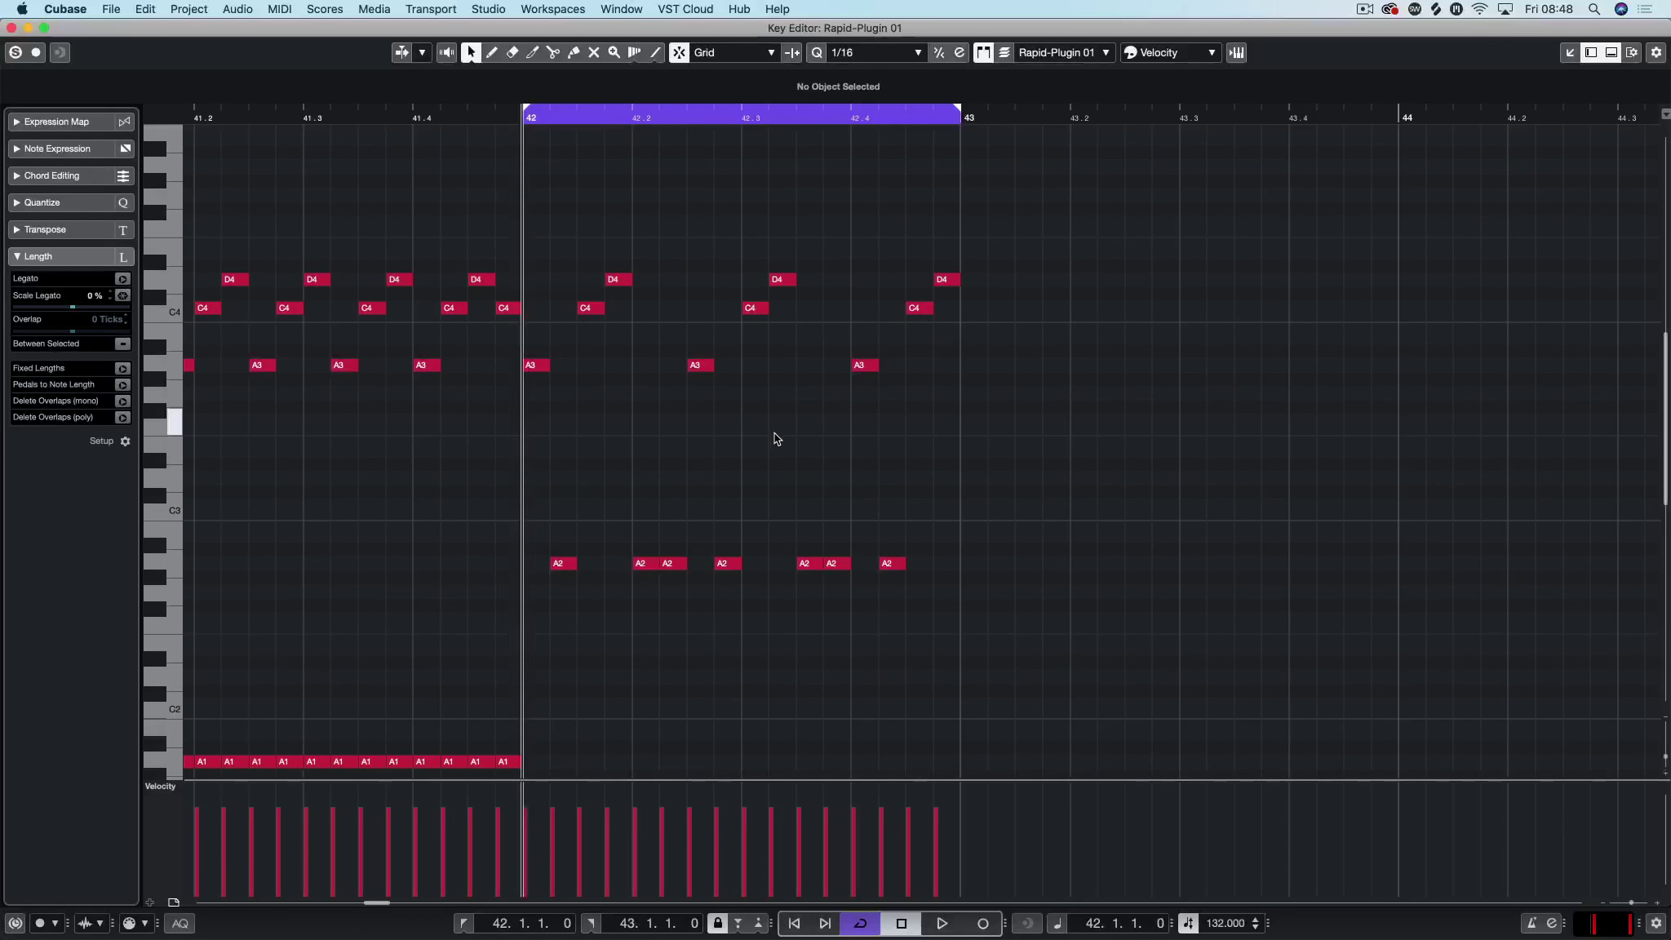
pyautogui.press('space')
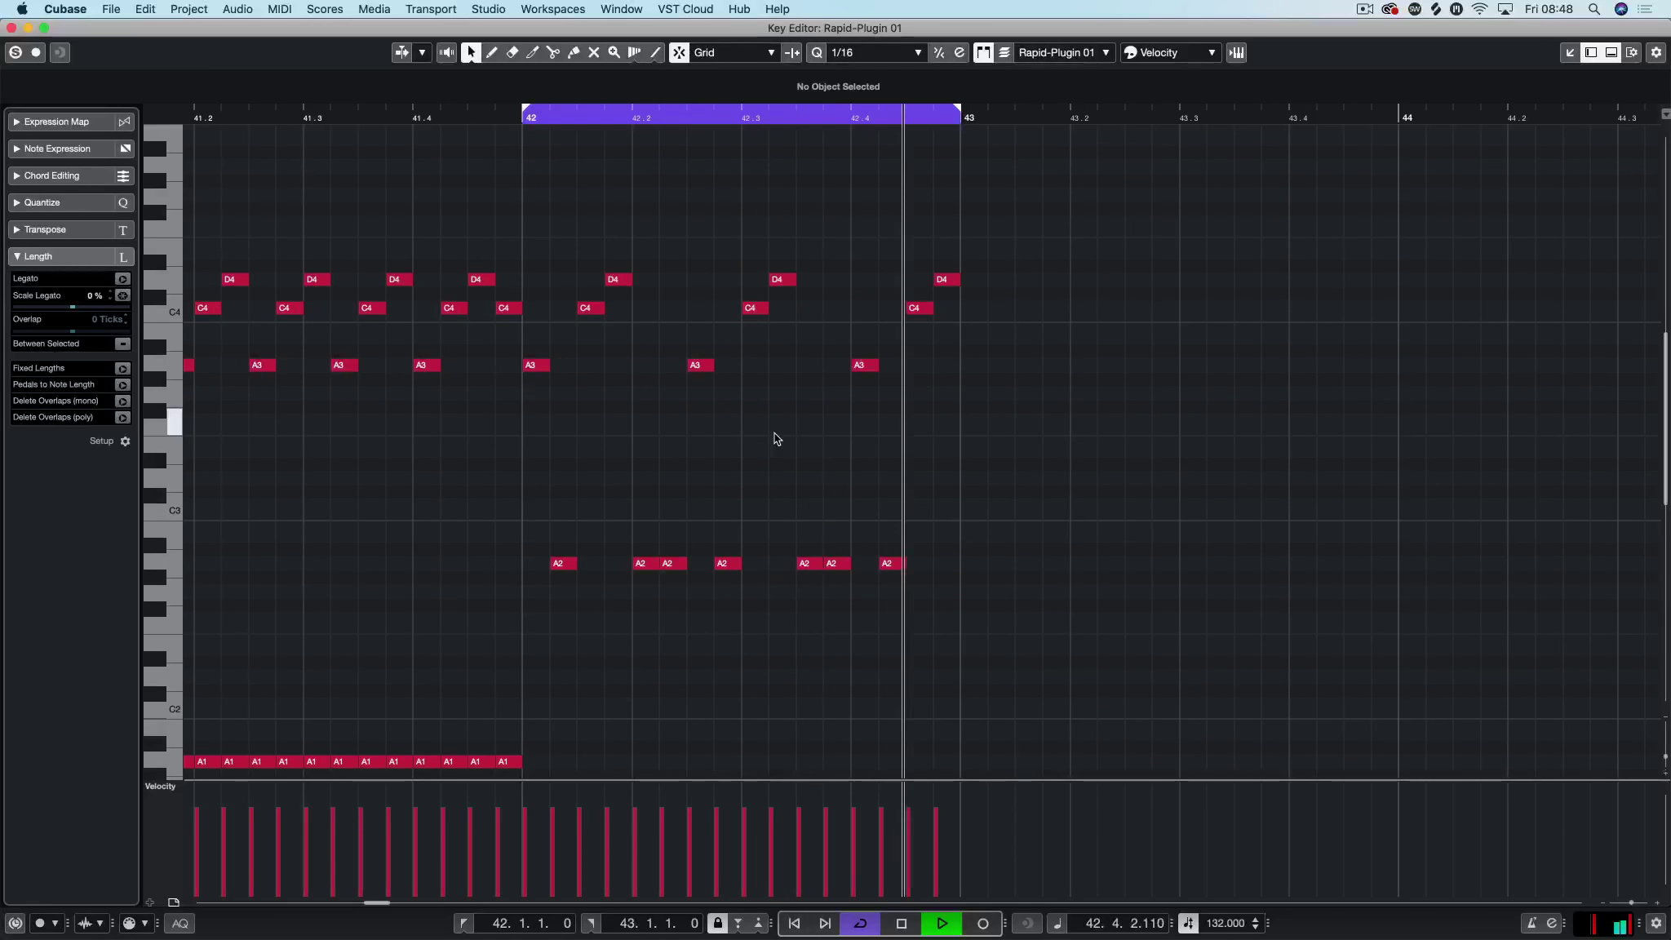
# Step: Stop playback and transpose all A2 notes in bar 42 down one octave to A1
pyautogui.press('space')
pyautogui.moveTo(922, 541); pyautogui.dragTo(520, 606)
pyautogui.hotkey('shift', 'Down')
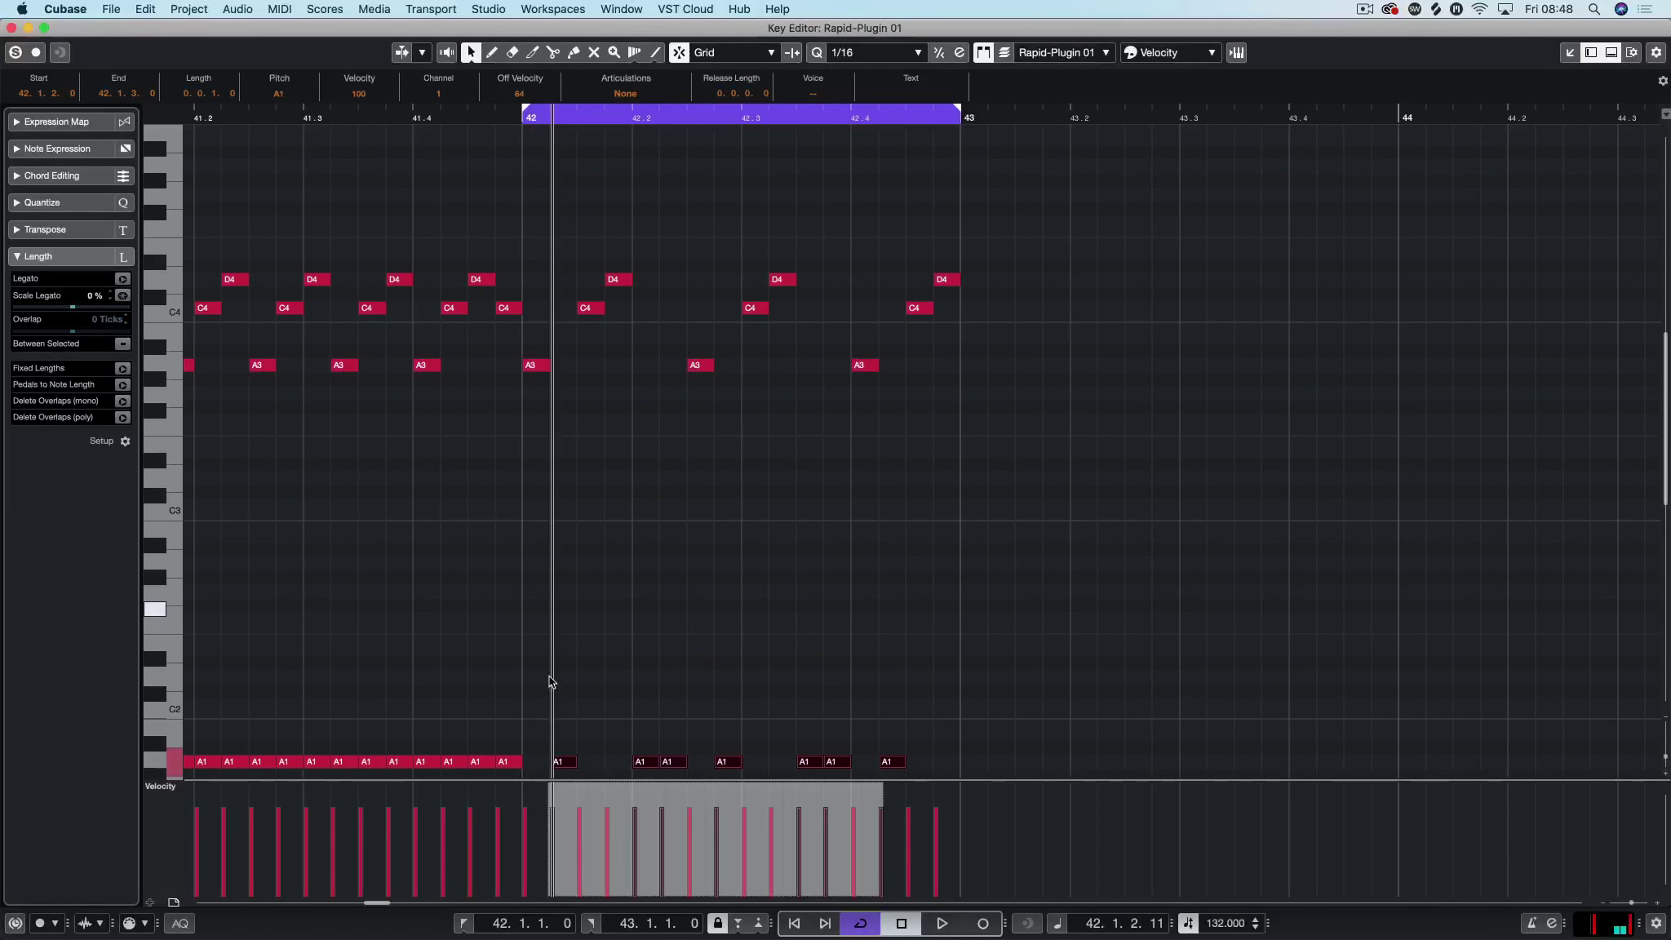
# Step: Transpose the A1 notes at 42.2.1 and 42.3.3 up one octave to A2 and play the loop
pyautogui.click(642, 762)
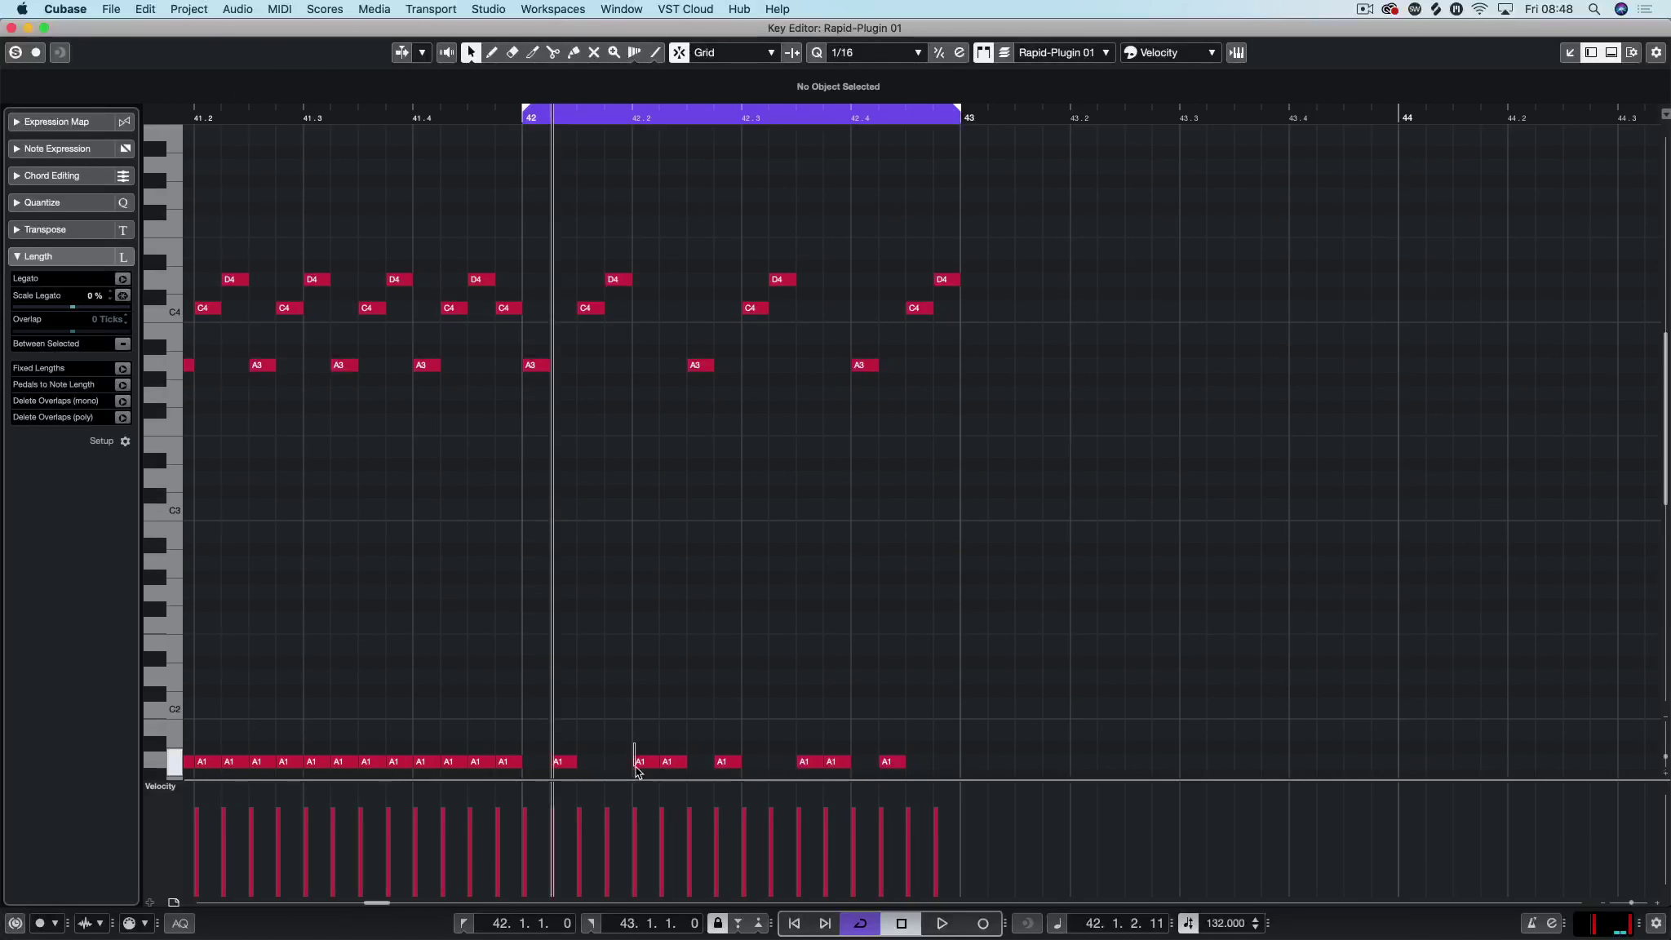
pyautogui.keyDown('shift'); pyautogui.click(808, 763); pyautogui.keyUp('shift')
pyautogui.hotkey('shift', 'Up')
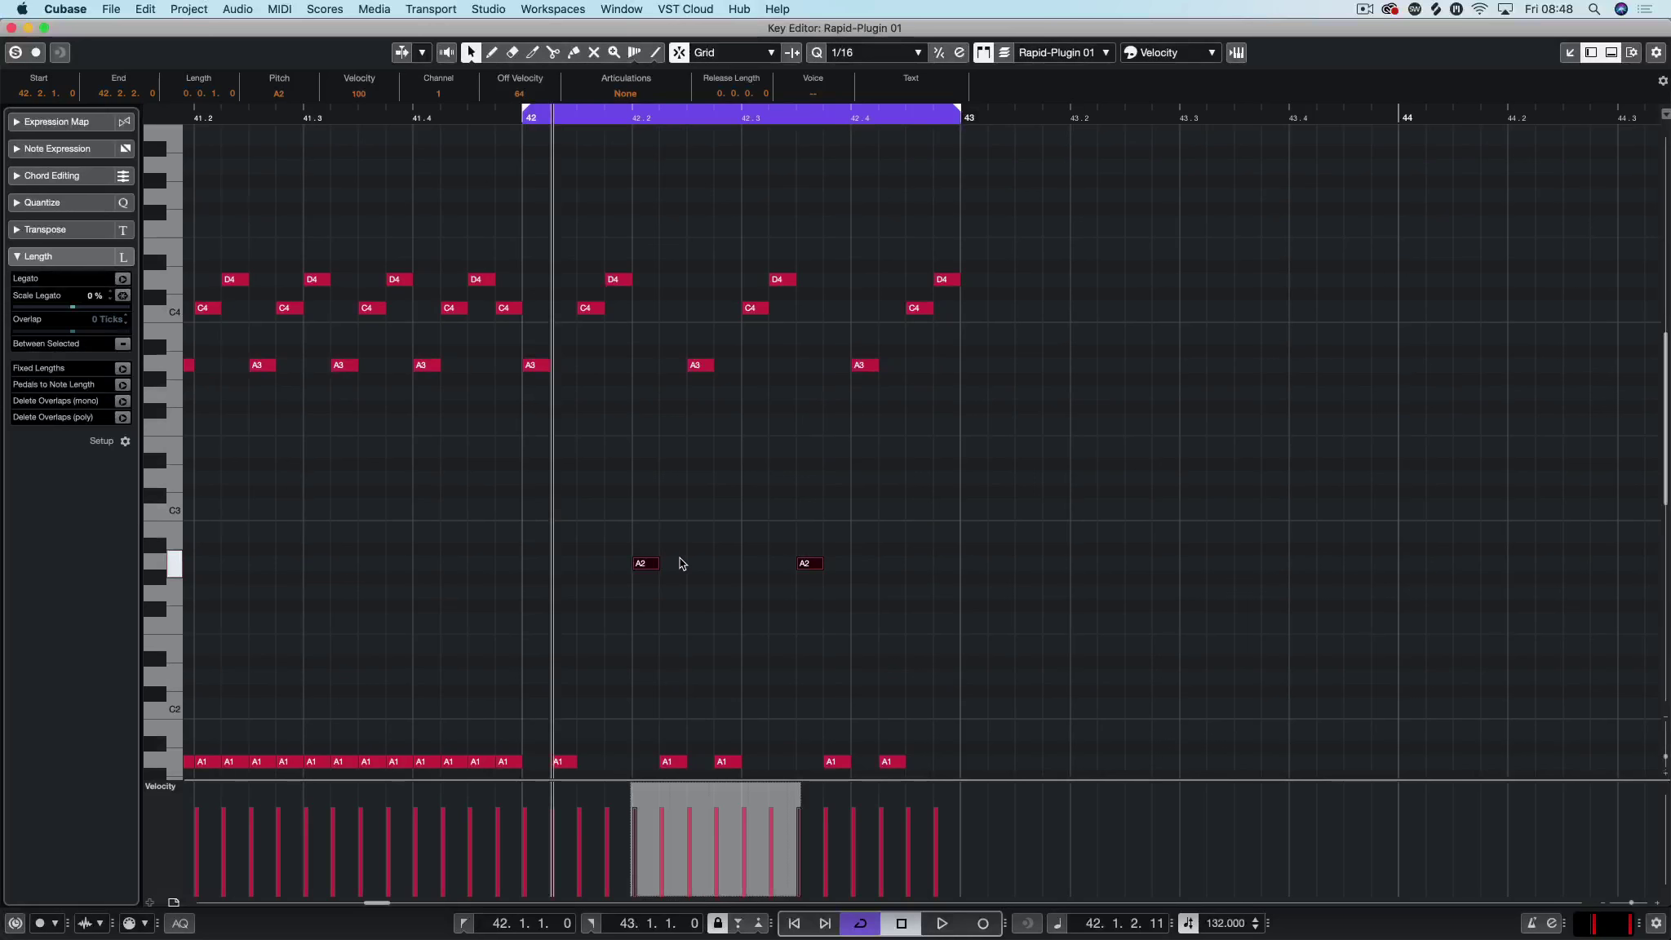
pyautogui.press('space')
pyautogui.press('space')
pyautogui.press('space')
pyautogui.press('space')
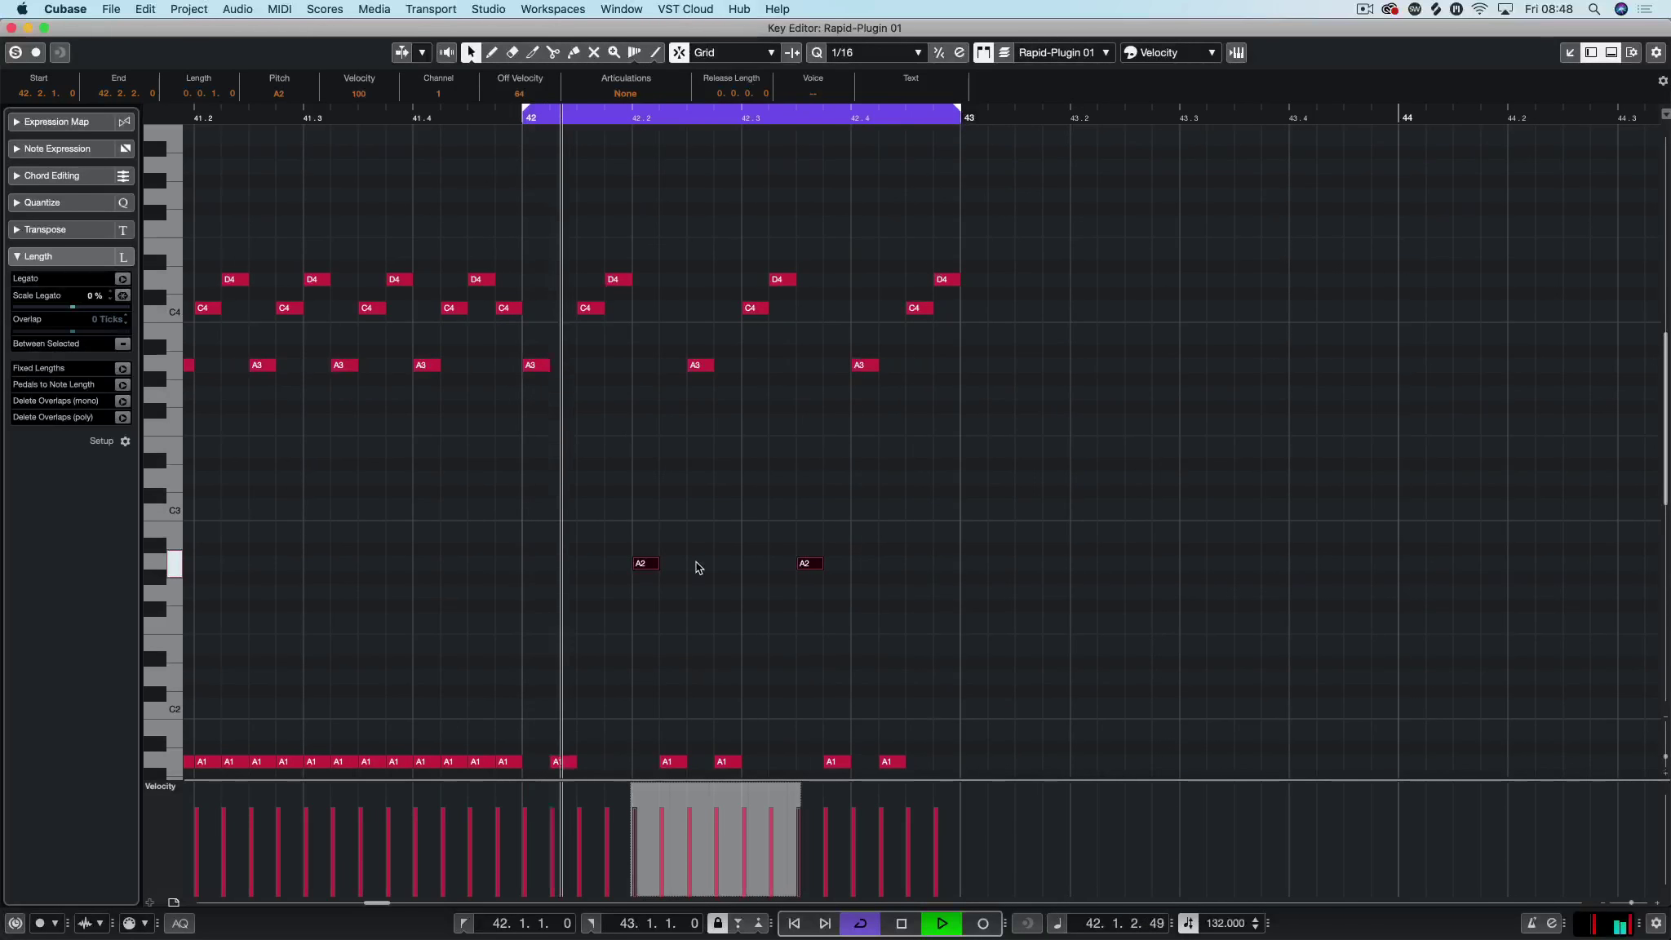
pyautogui.press('space')
# Step: Try the A1 and A2 notes of bar 42 one octave higher with loop playback, and transpose them back down
pyautogui.moveTo(1048, 528); pyautogui.dragTo(546, 765)
pyautogui.hotkey('shift', 'Up')
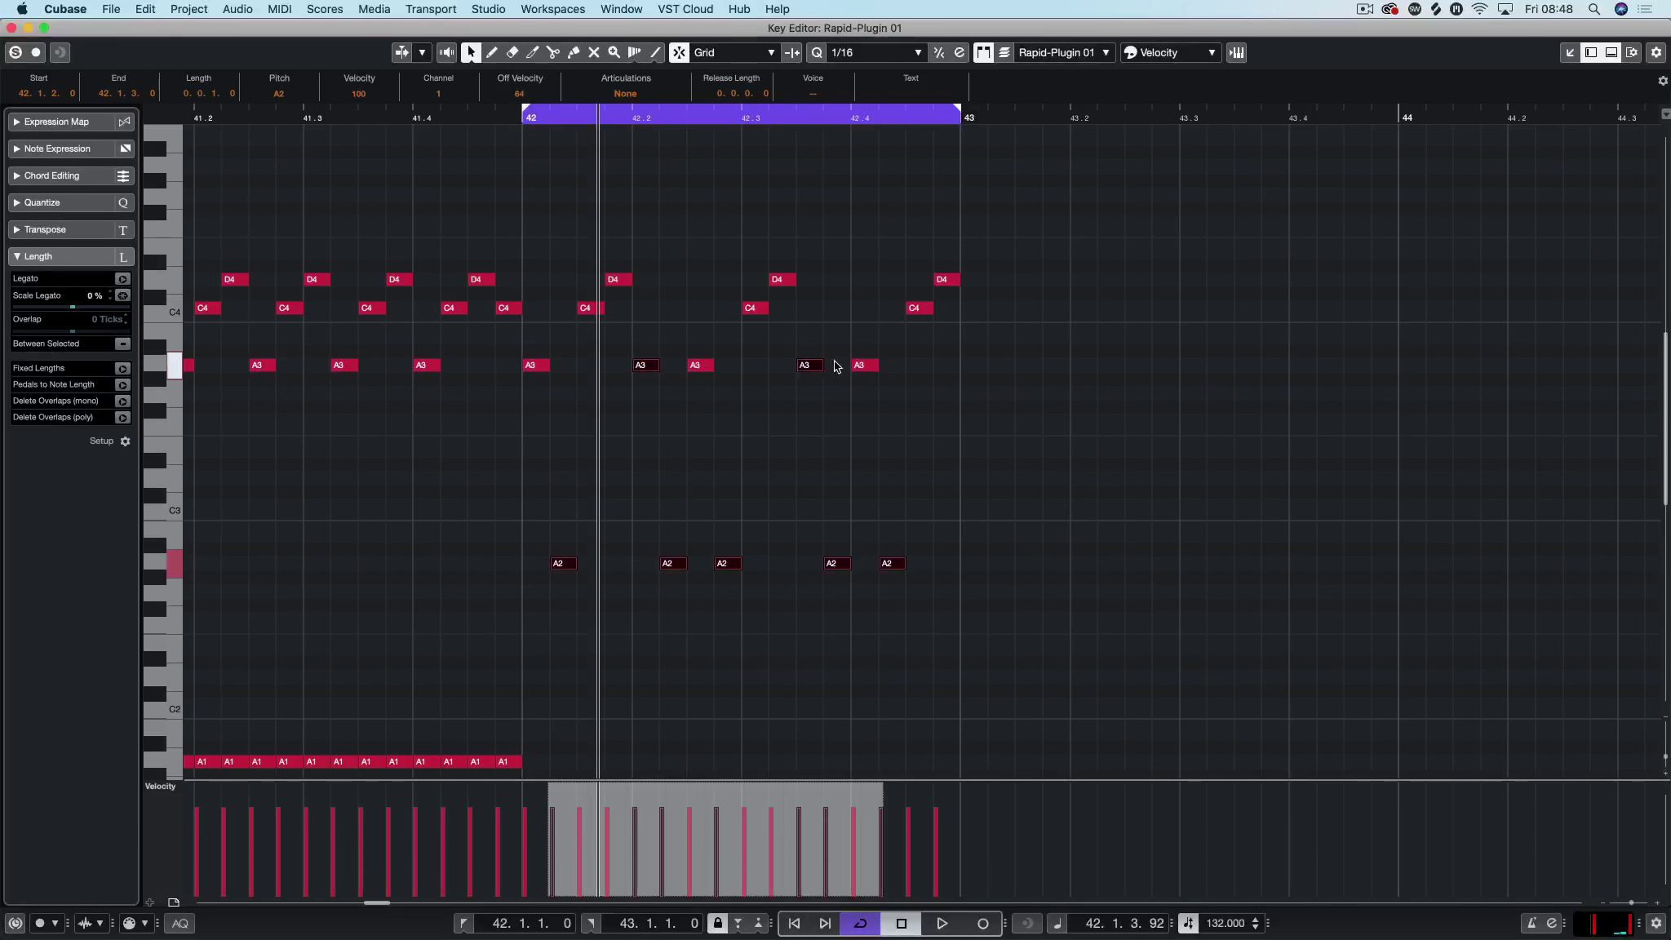
pyautogui.press('space')
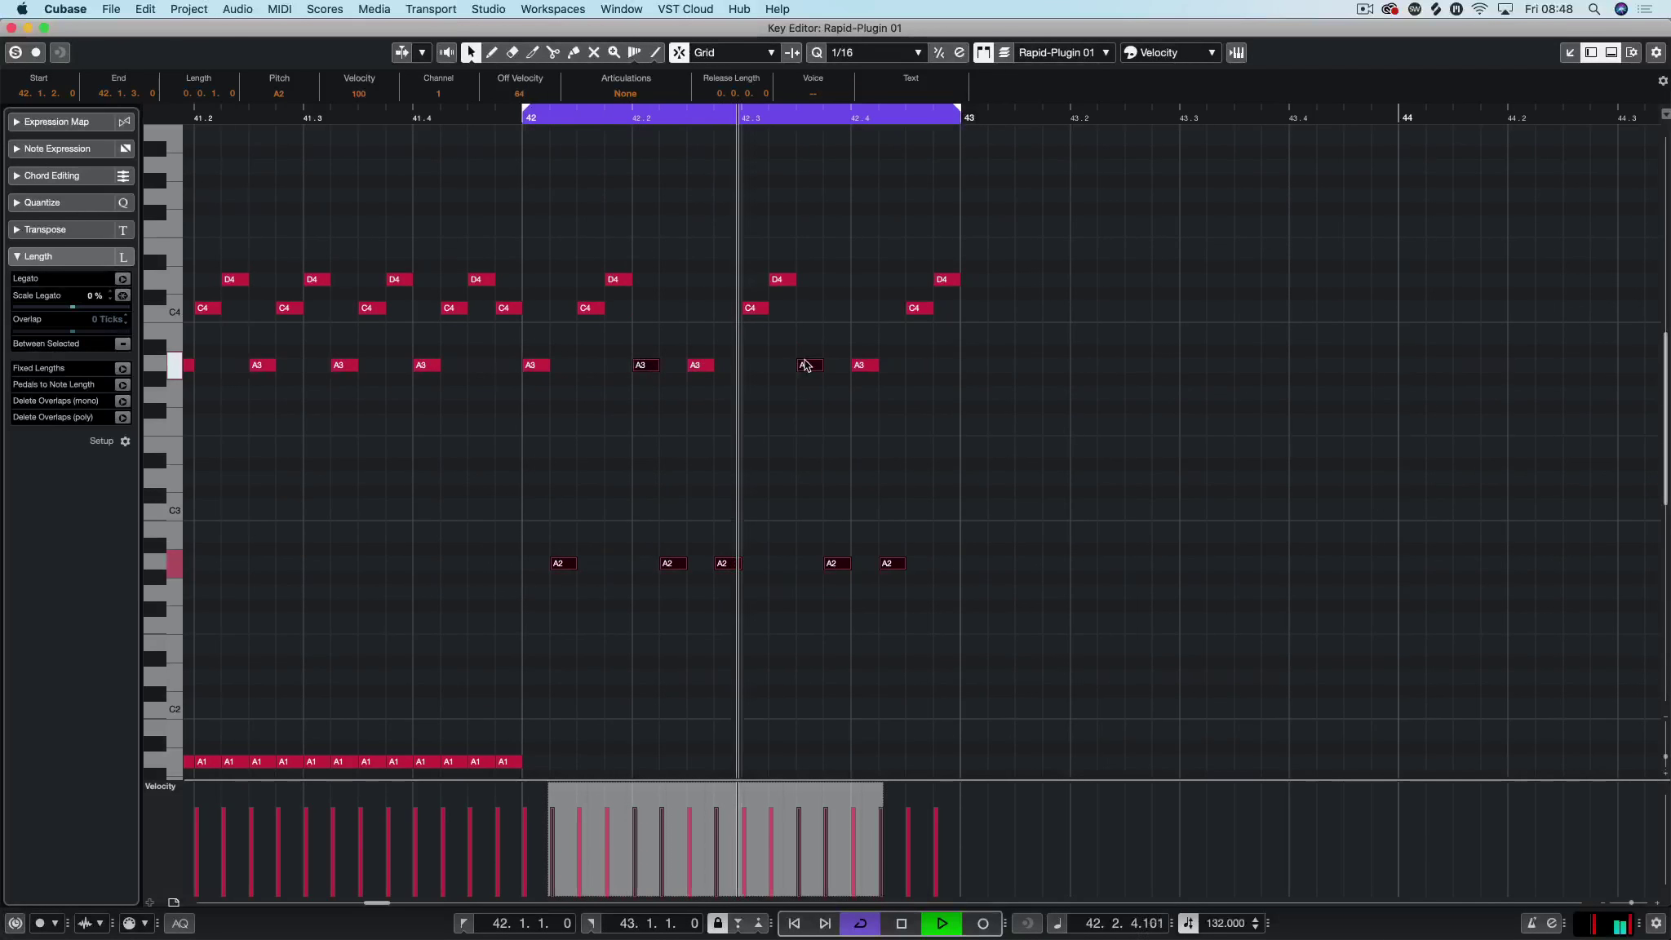
pyautogui.press('space')
pyautogui.hotkey('shift', 'Down')
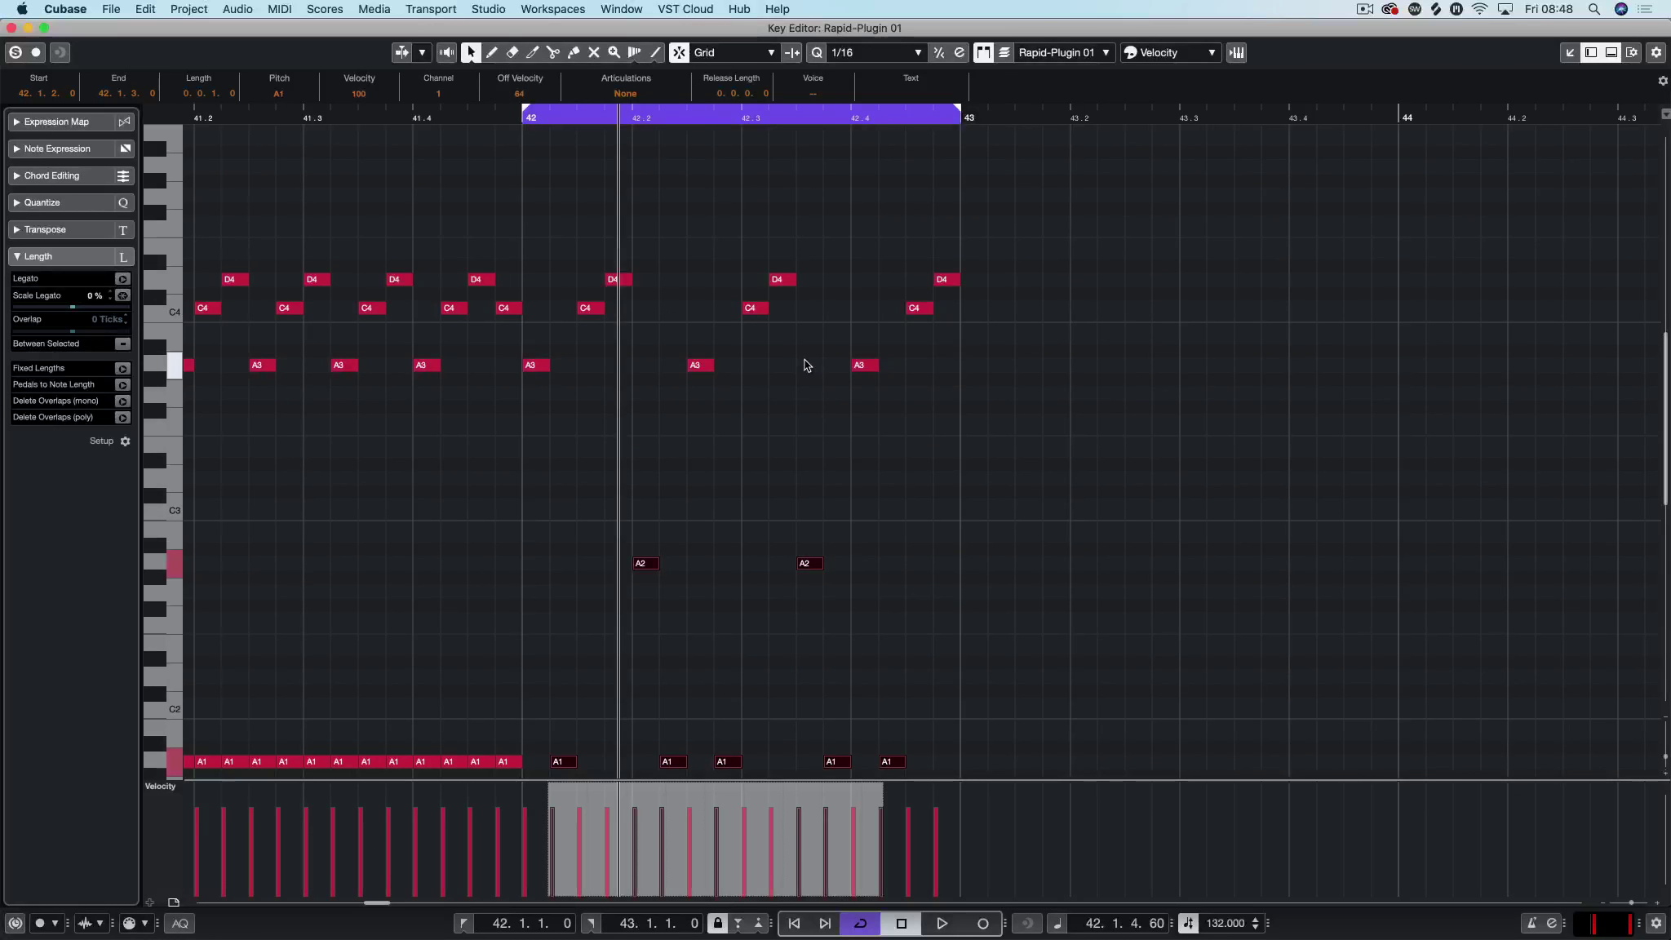
# Step: Move the loop range from bar 42 to bar 43
pyautogui.click(574, 118)
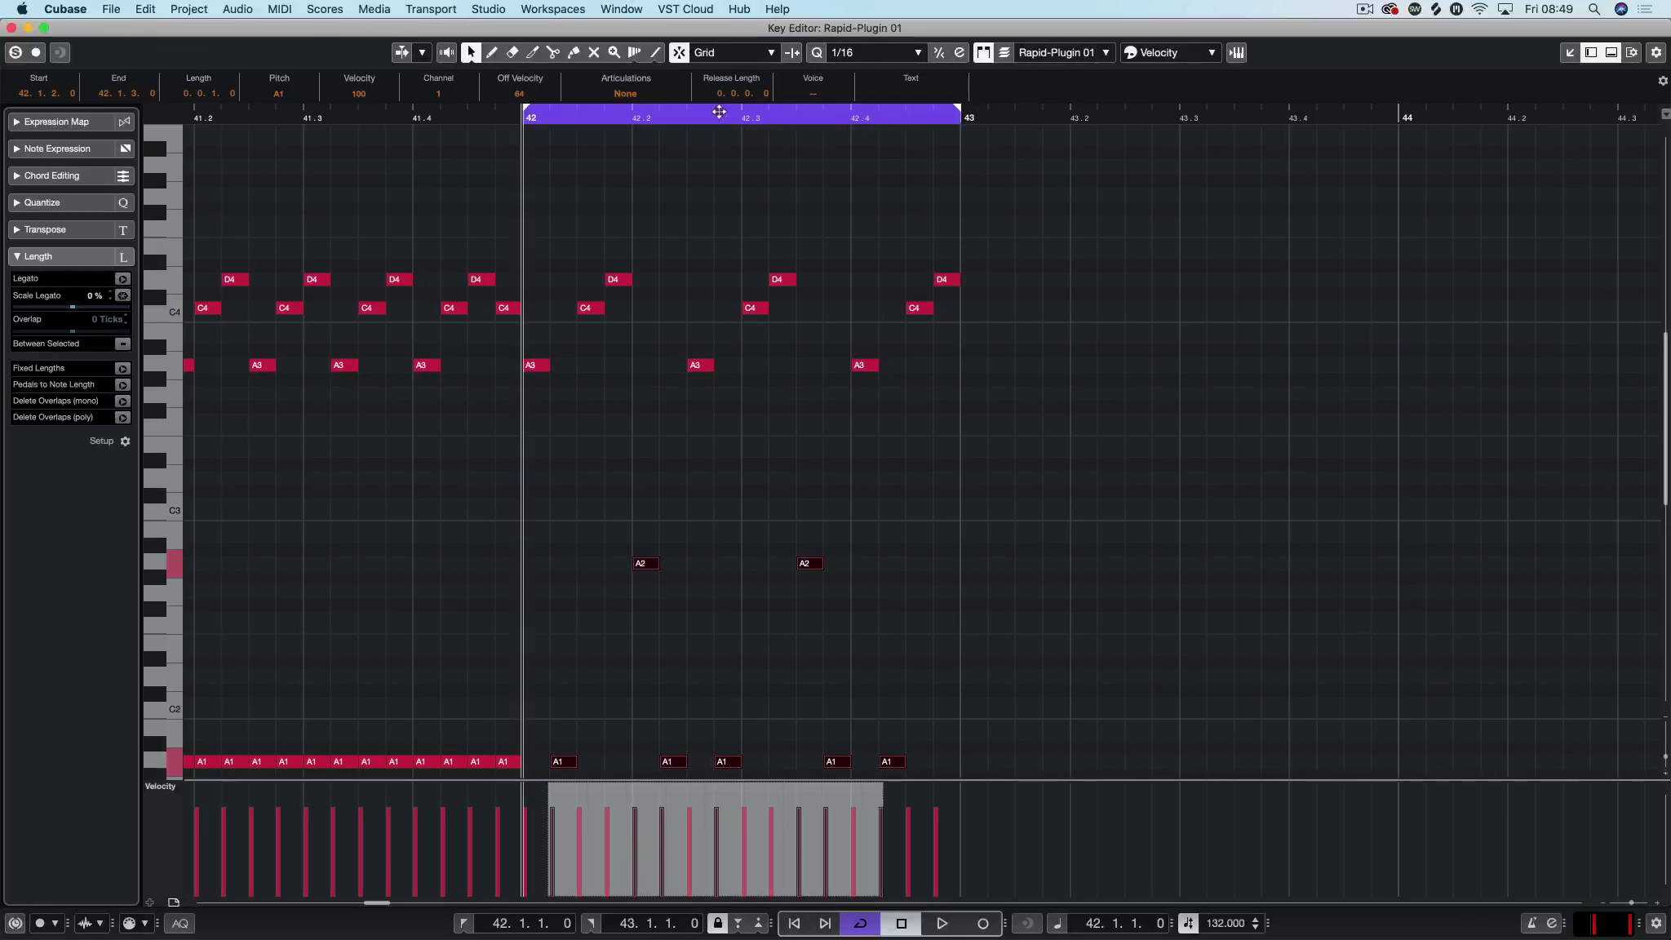
pyautogui.moveTo(774, 114); pyautogui.dragTo(1137, 126)
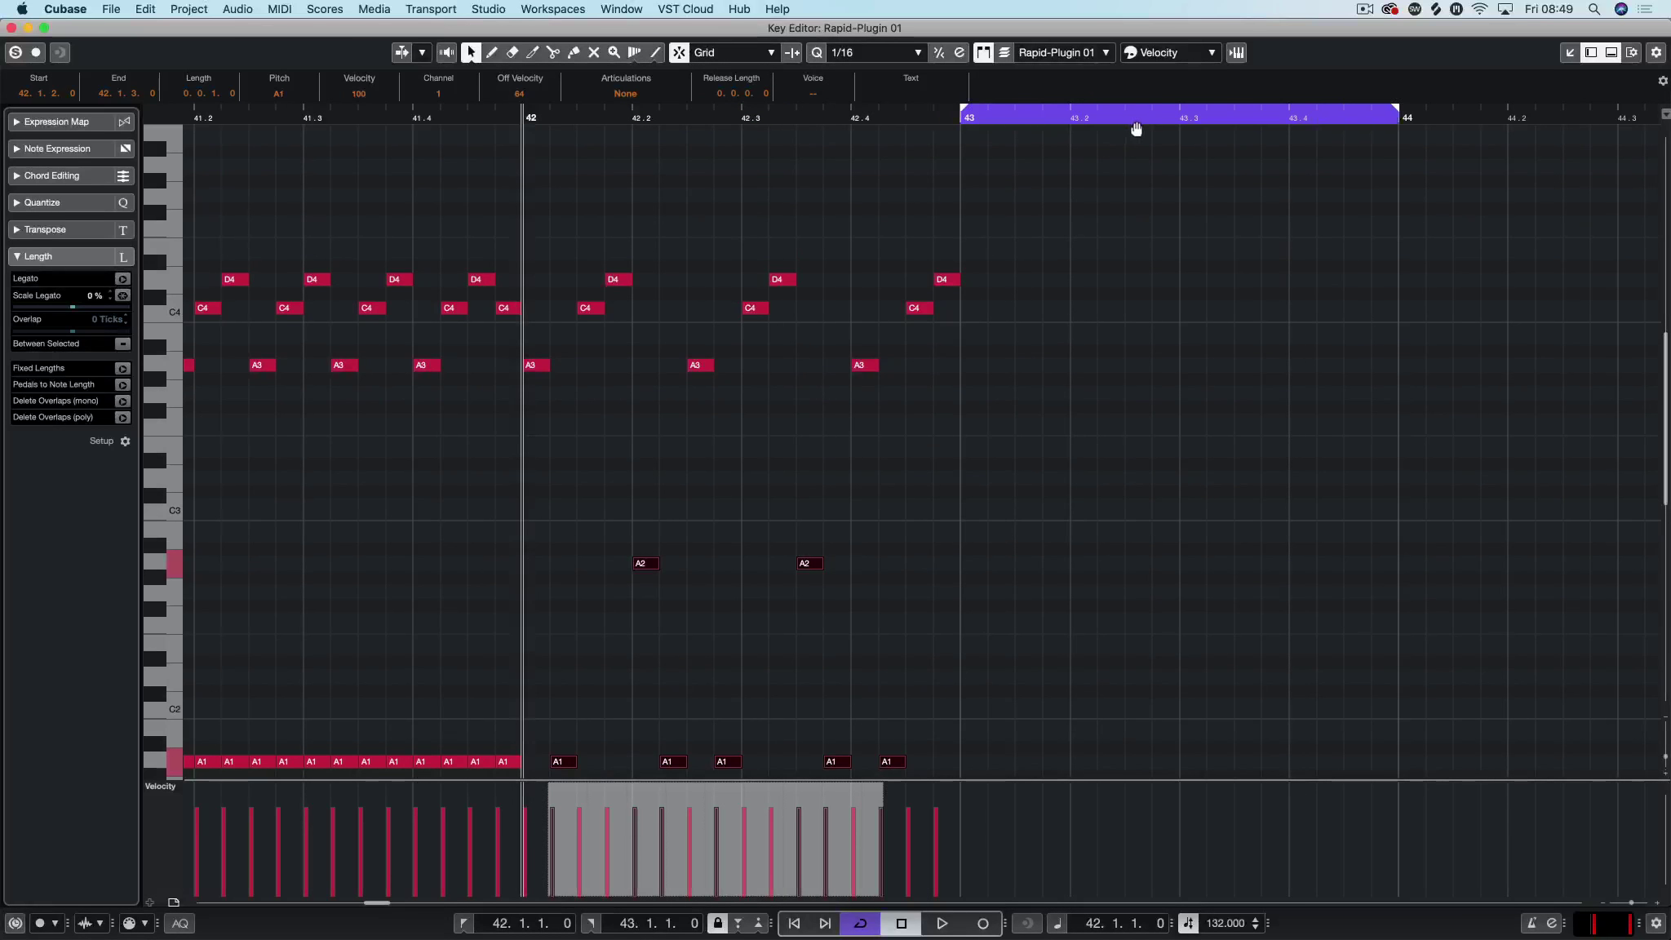
pyautogui.click(1111, 197)
# Step: Copy the upper melody notes of bar 41, without the bass row, to the start of bar 43
pyautogui.hscroll(3, 1109, 199)
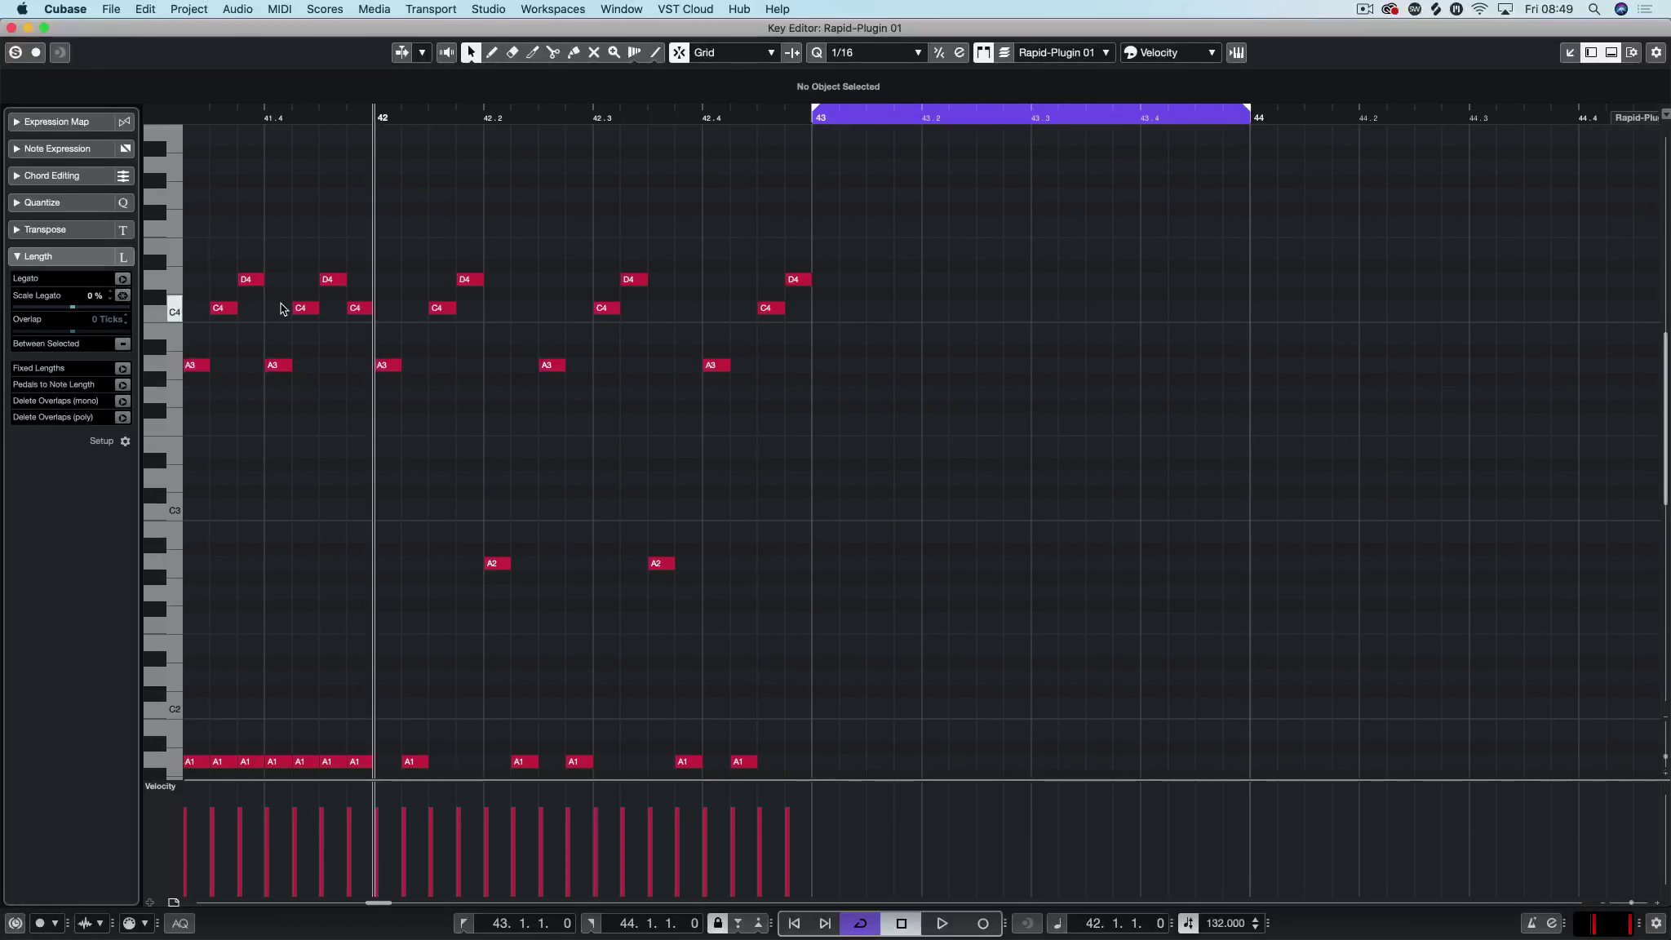
pyautogui.hscroll(-7, 294, 302)
pyautogui.moveTo(259, 257); pyautogui.dragTo(709, 612)
pyautogui.press('KP_1')
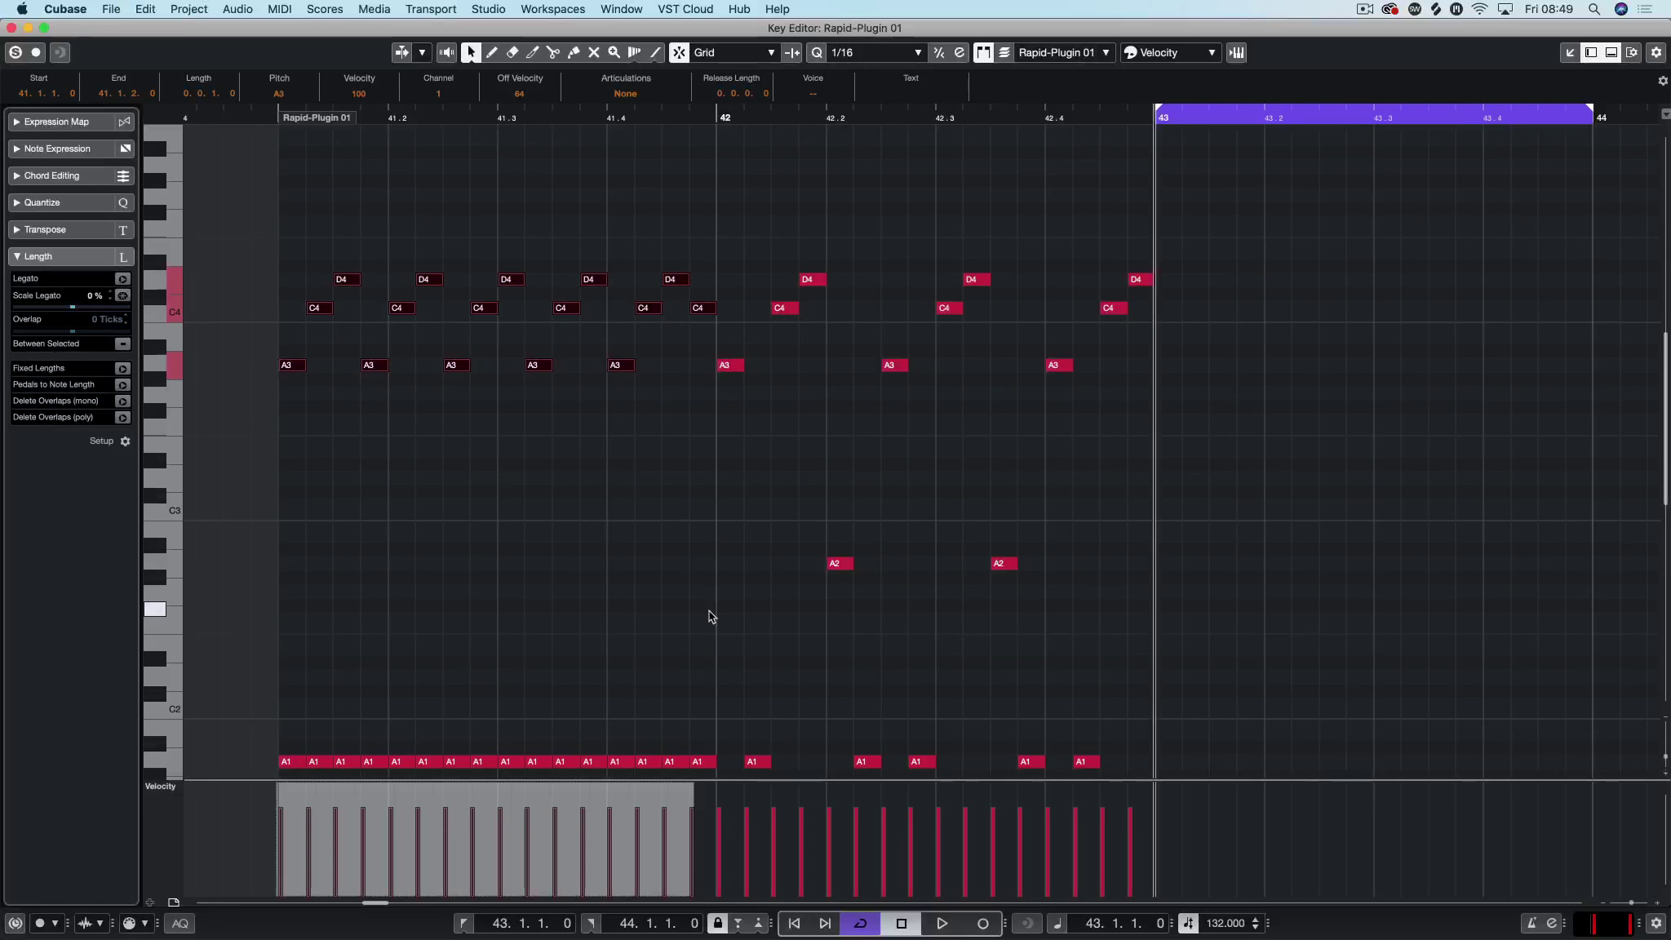
pyautogui.press('super+v')
pyautogui.hscroll(12, 709, 611)
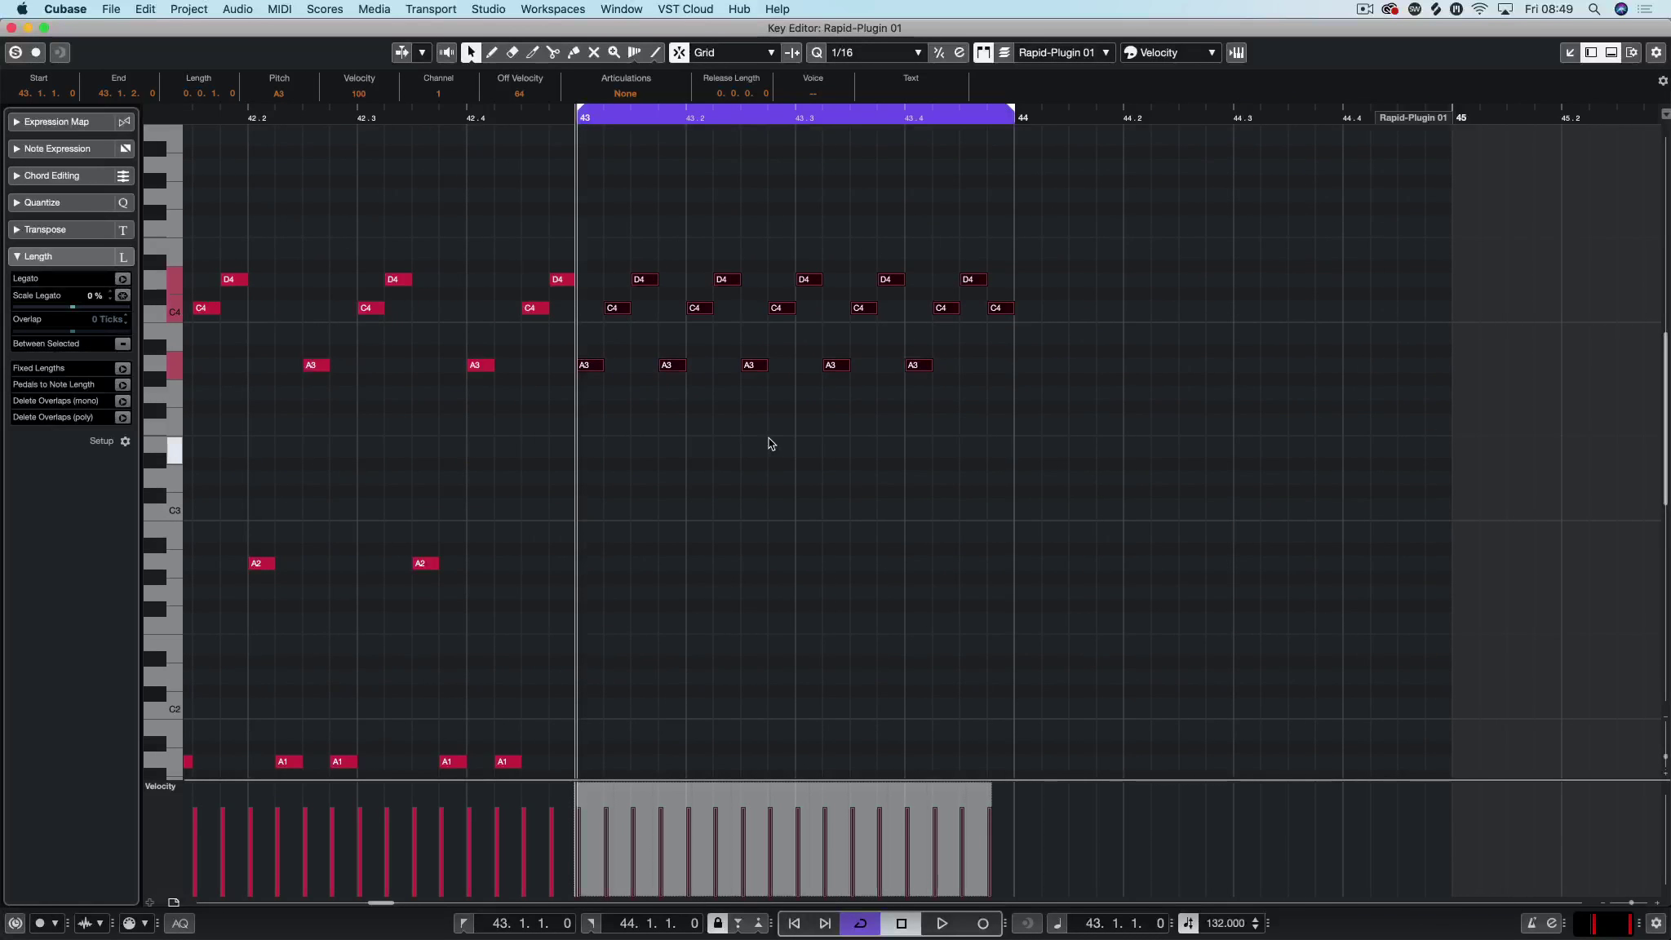
# Step: Delete all notes in bar 43 except its first A3, C4 and D4
pyautogui.moveTo(1026, 251); pyautogui.dragTo(674, 413)
pyautogui.press('BackSpace')
pyautogui.moveTo(701, 219); pyautogui.dragTo(590, 381)
pyautogui.click(596, 389)
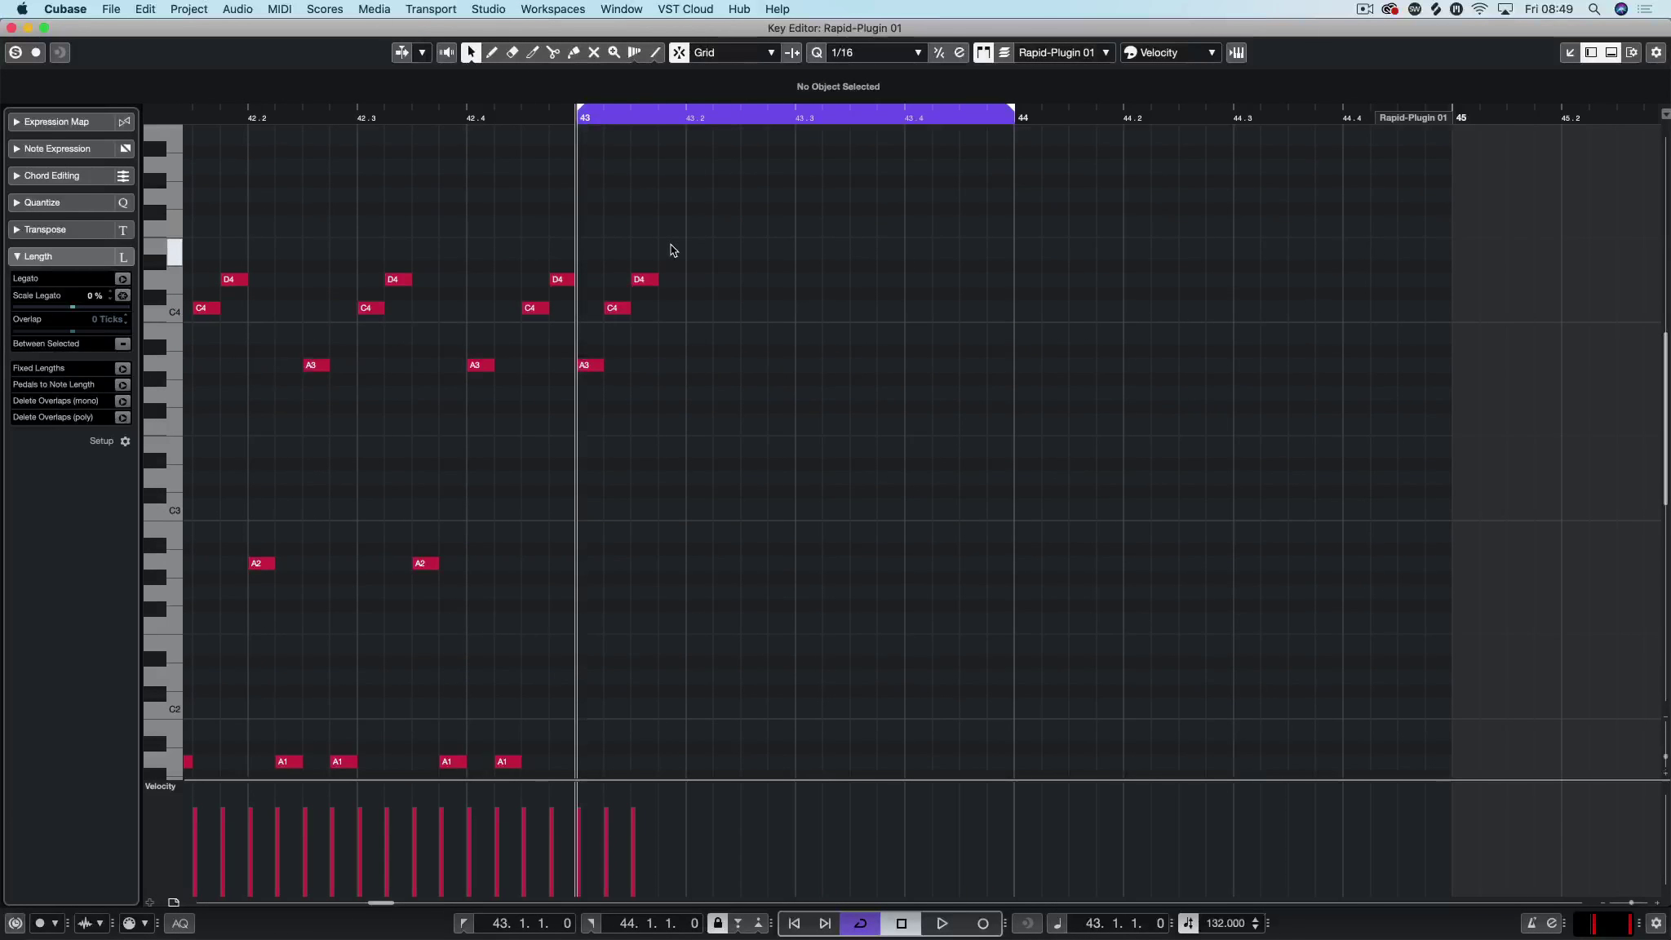
# Step: Draw A4 sixteenth notes at 43.1.2, 43.1.4, 43.2.3, 43.3.2, 43.3.4 and 43.4.3 with the Line tool
pyautogui.click(657, 53)
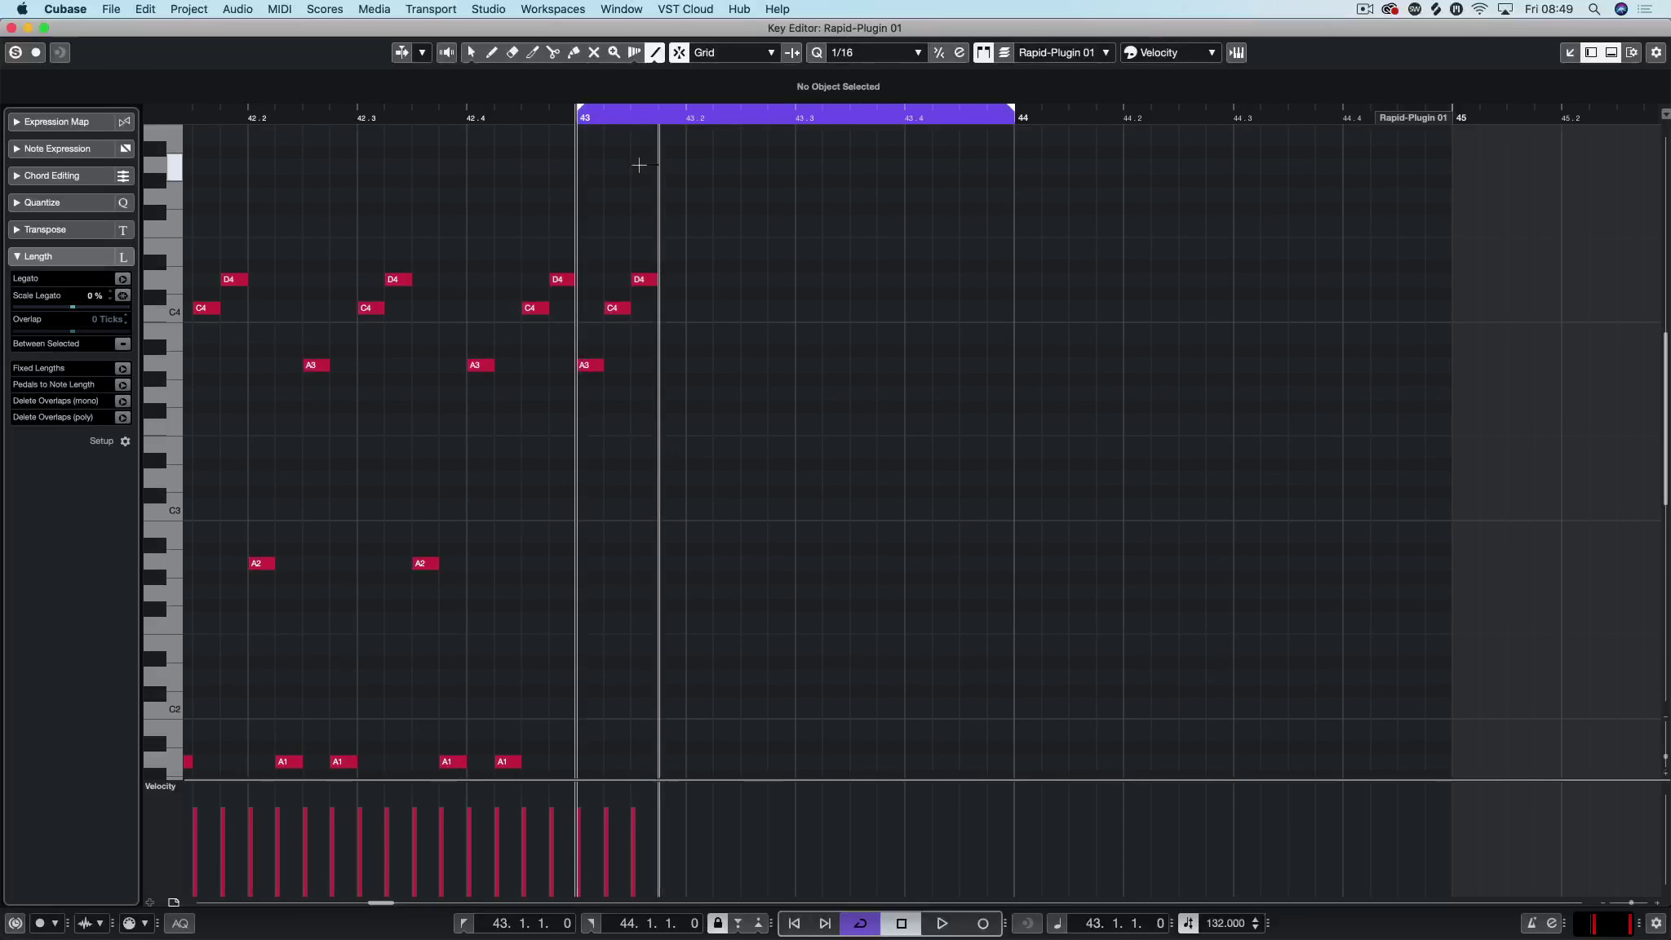
pyautogui.click(611, 167)
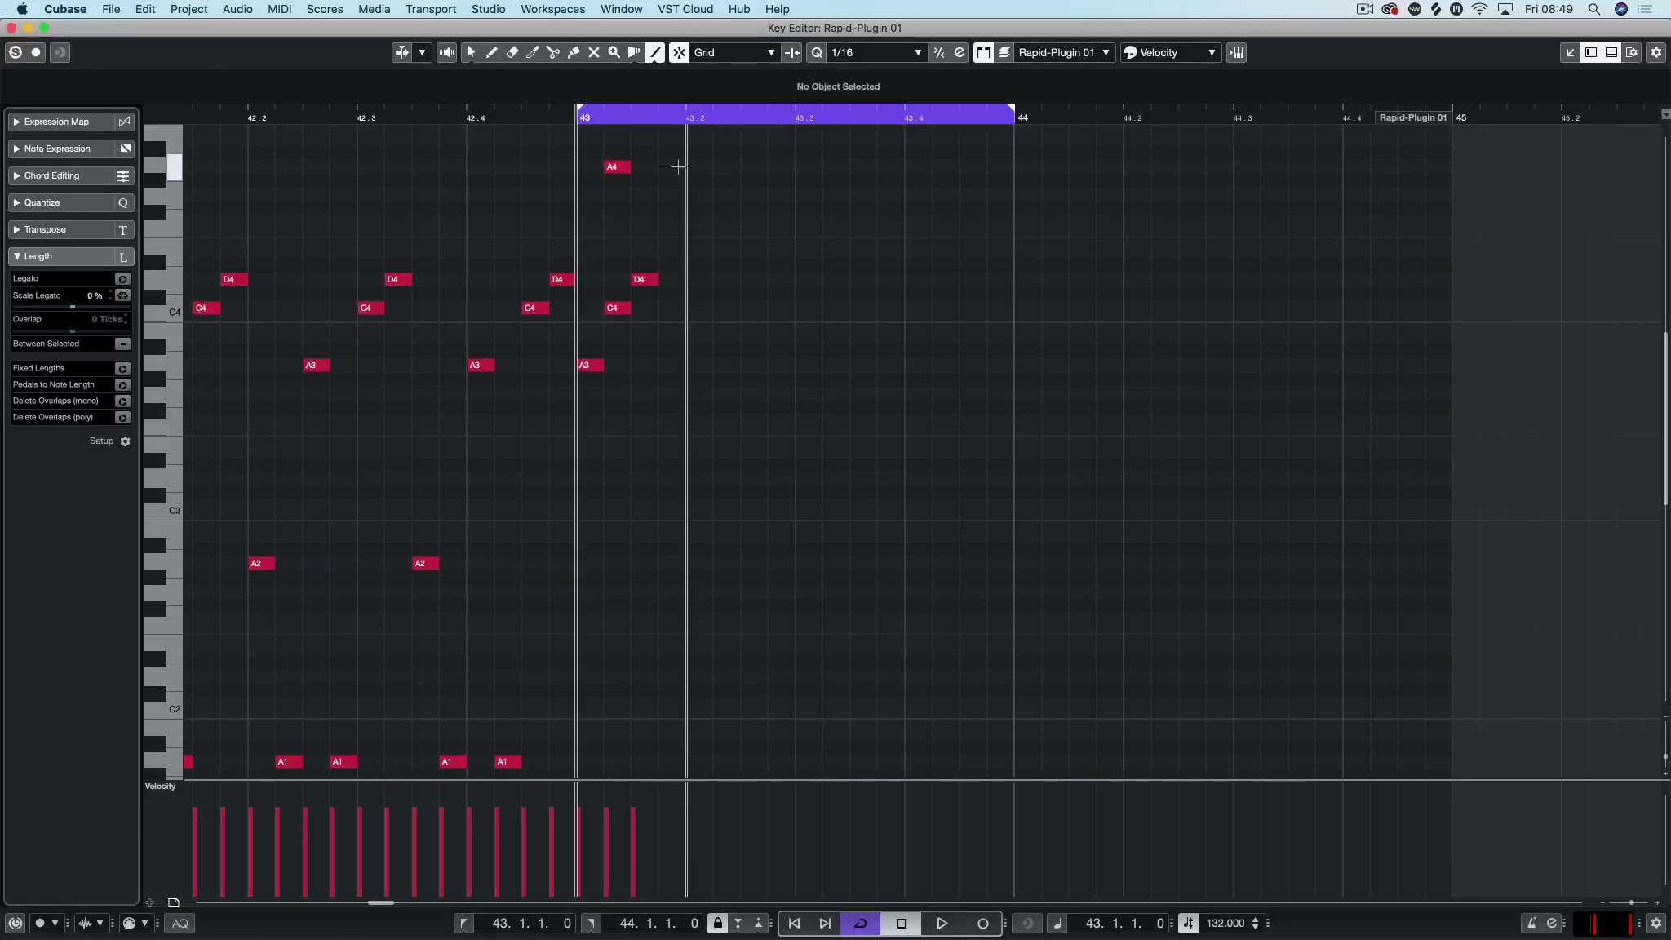
pyautogui.click(674, 167)
pyautogui.click(755, 166)
pyautogui.click(837, 167)
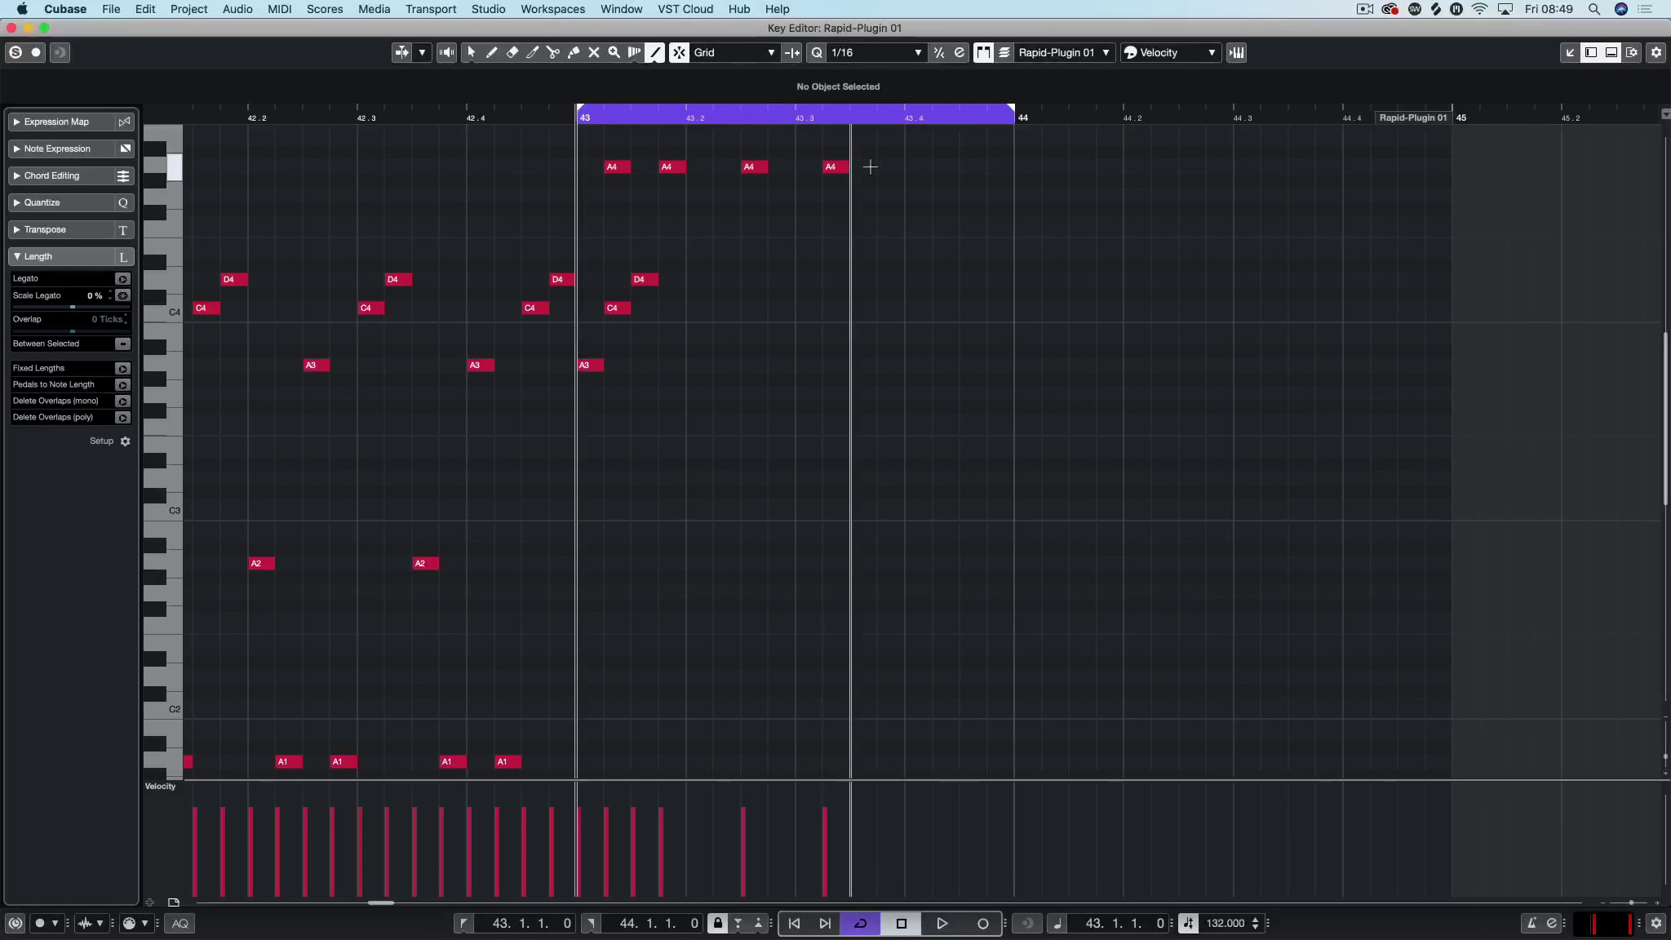
pyautogui.click(888, 166)
pyautogui.click(973, 166)
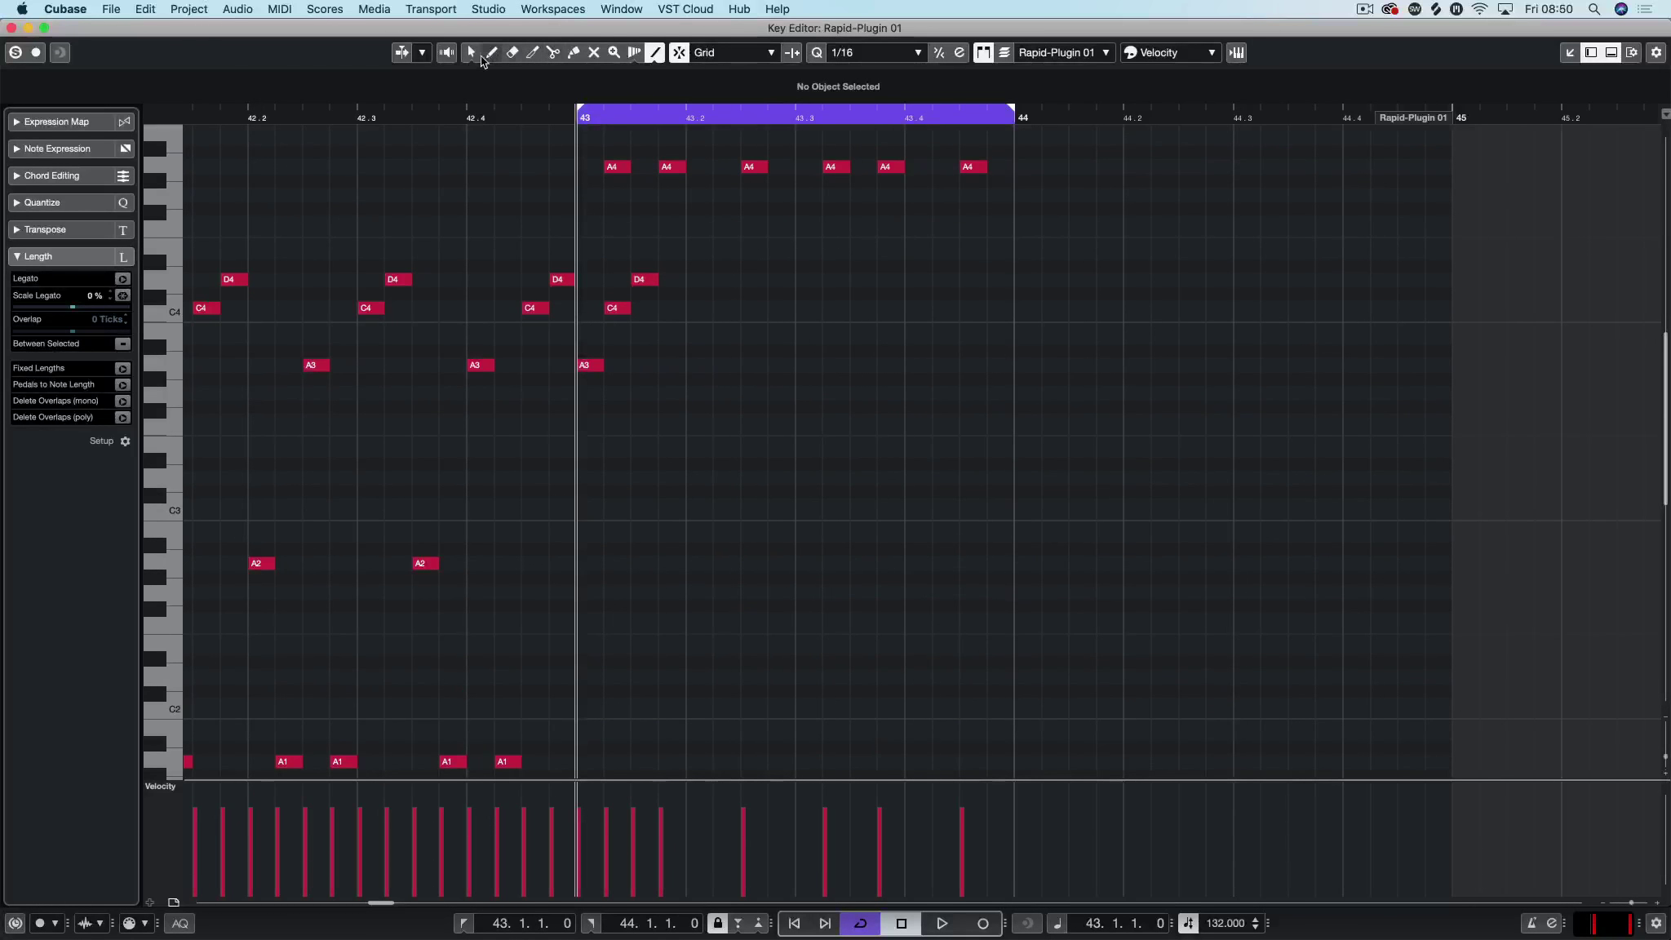
# Step: Delete bar 43's A3, C4 and D4 to audition the A4 rhythm alone, and undo the deletion
pyautogui.click(470, 54)
pyautogui.press('space')
pyautogui.press('space')
pyautogui.moveTo(663, 244); pyautogui.dragTo(581, 412)
pyautogui.press('Delete')
pyautogui.press('space')
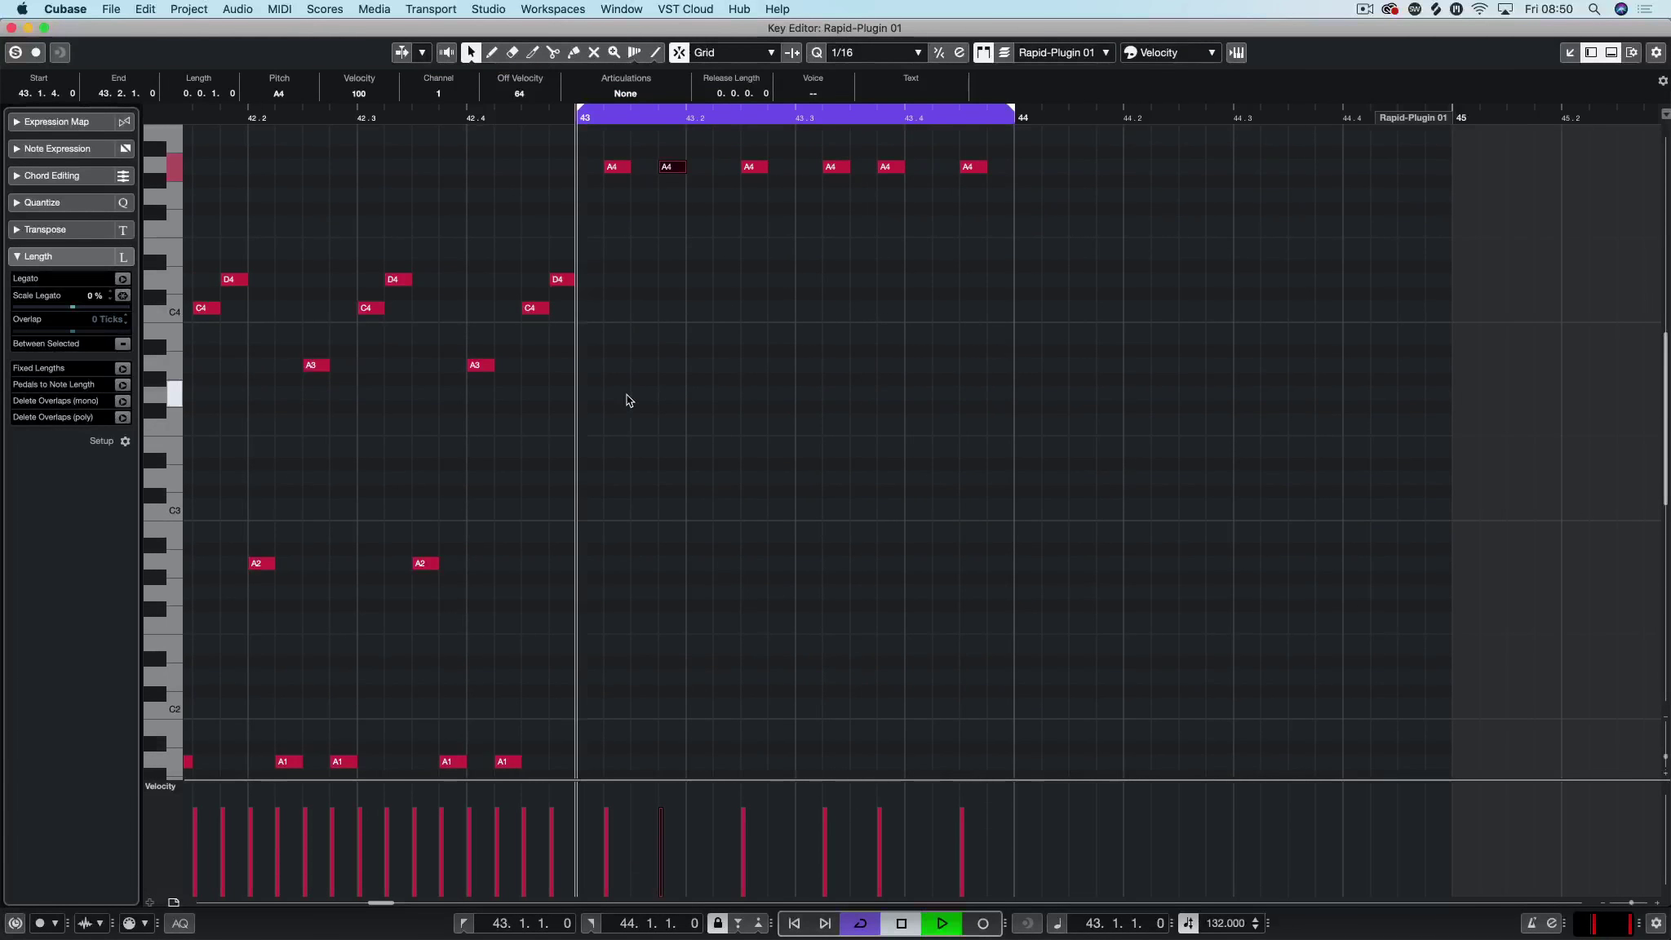
pyautogui.click(694, 243)
pyautogui.scroll(4, 714, 118)
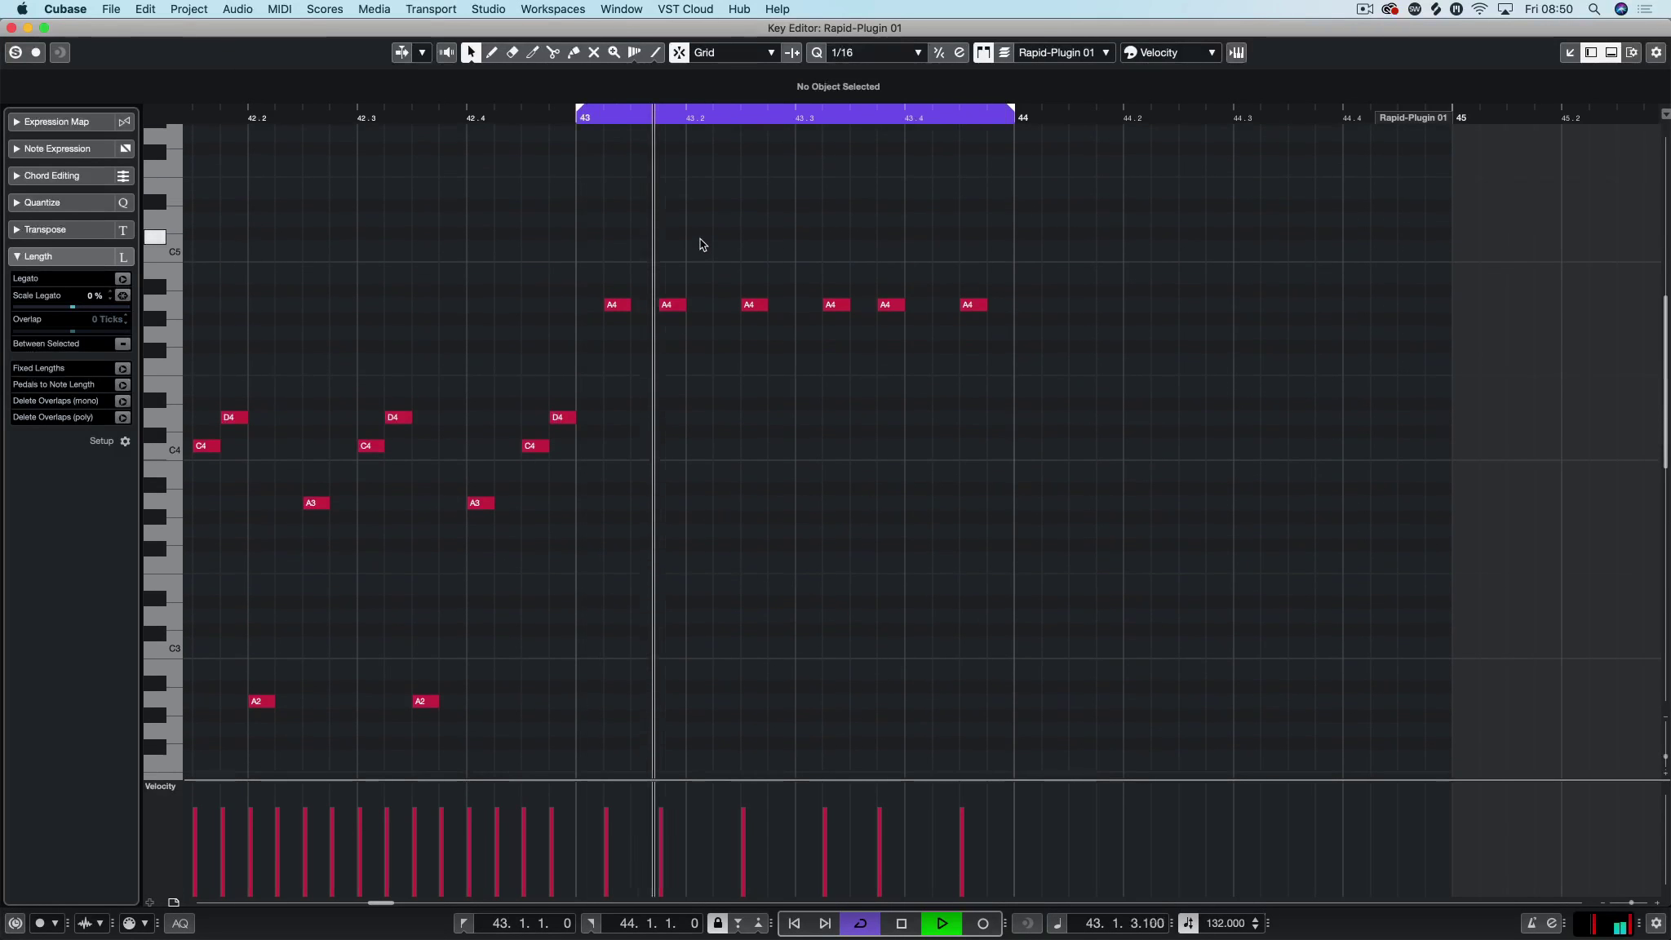
pyautogui.press('space')
pyautogui.press('super+z')
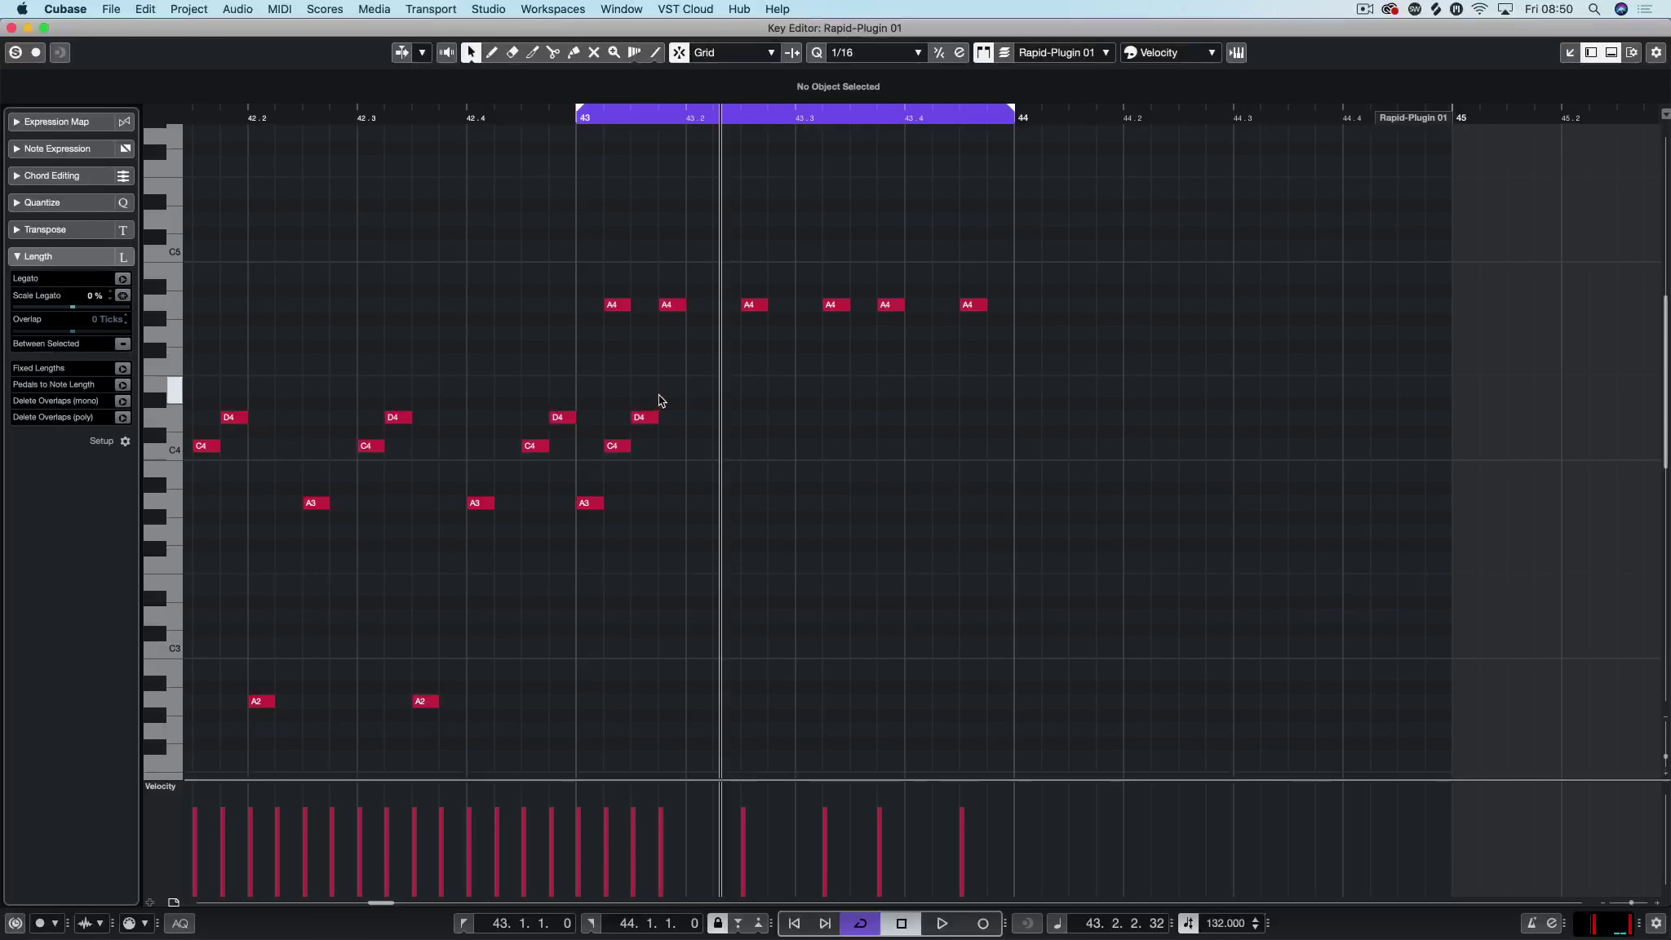
# Step: Spread A3, C4 and D4 under the A4 rhythm at 43.1.2, 43.1.4 and 43.2.3, repeating them at 43.3.2, 43.3.4 and 43.4.3
pyautogui.moveTo(664, 389); pyautogui.dragTo(611, 507)
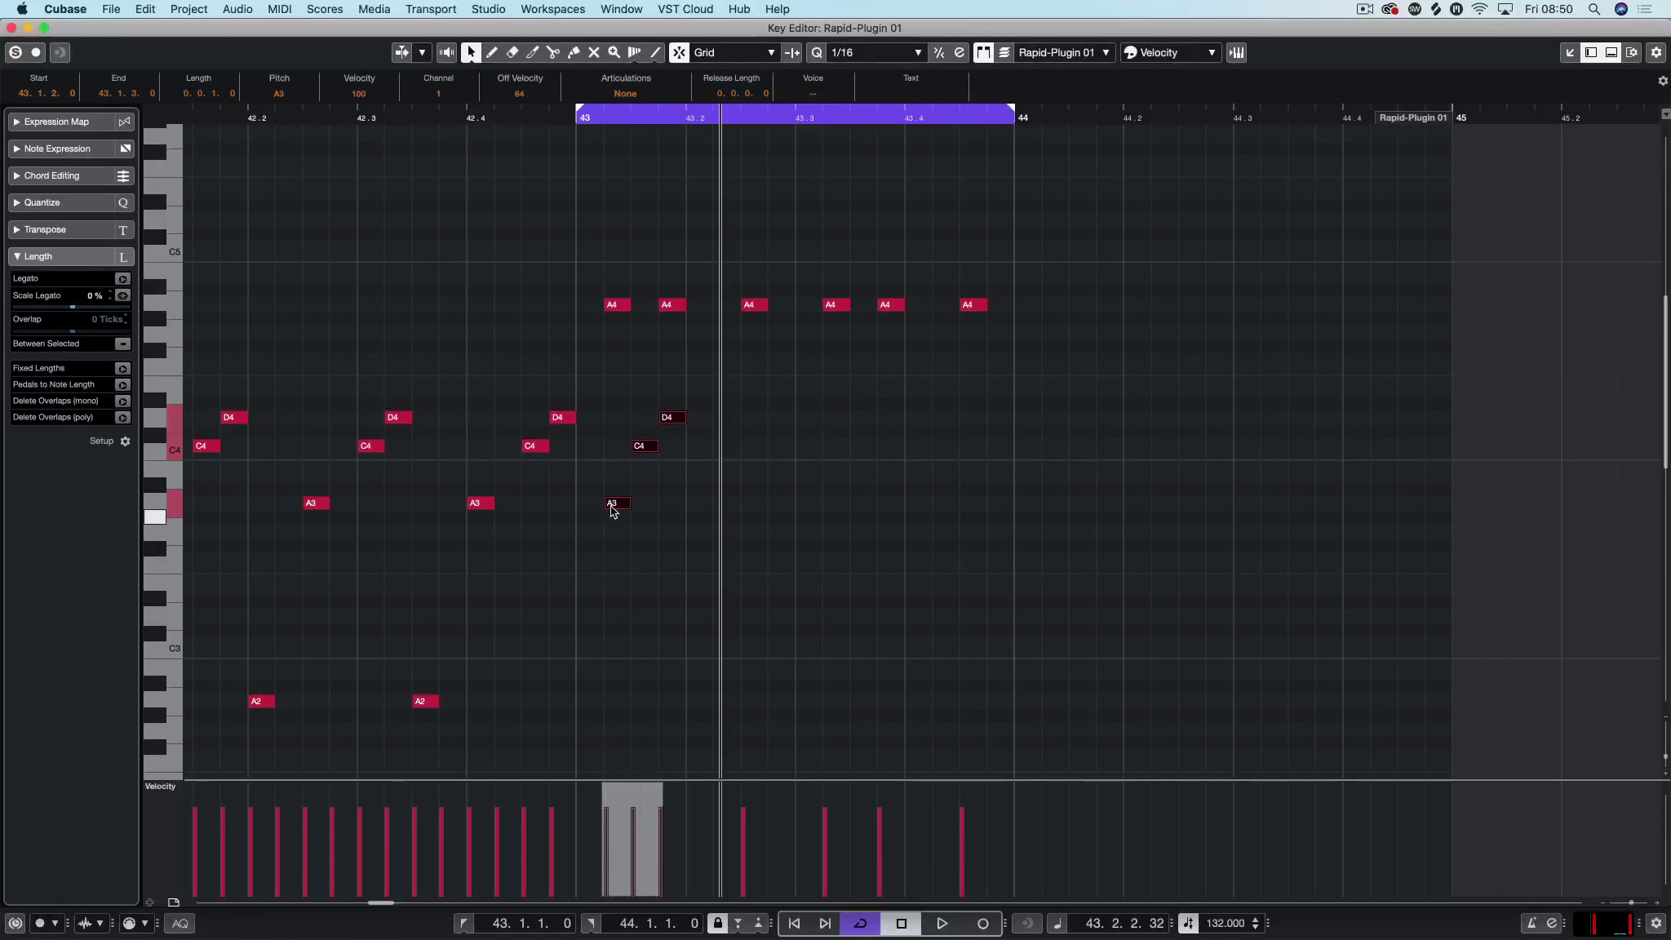
pyautogui.moveTo(706, 388); pyautogui.dragTo(641, 461)
pyautogui.moveTo(645, 447); pyautogui.dragTo(823, 505)
pyautogui.click(682, 390)
# Step: Try bar 43 without the six A4 guide notes and play the loop
pyautogui.moveTo(604, 269); pyautogui.dragTo(1079, 333)
pyautogui.press('Delete')
pyautogui.press('space')
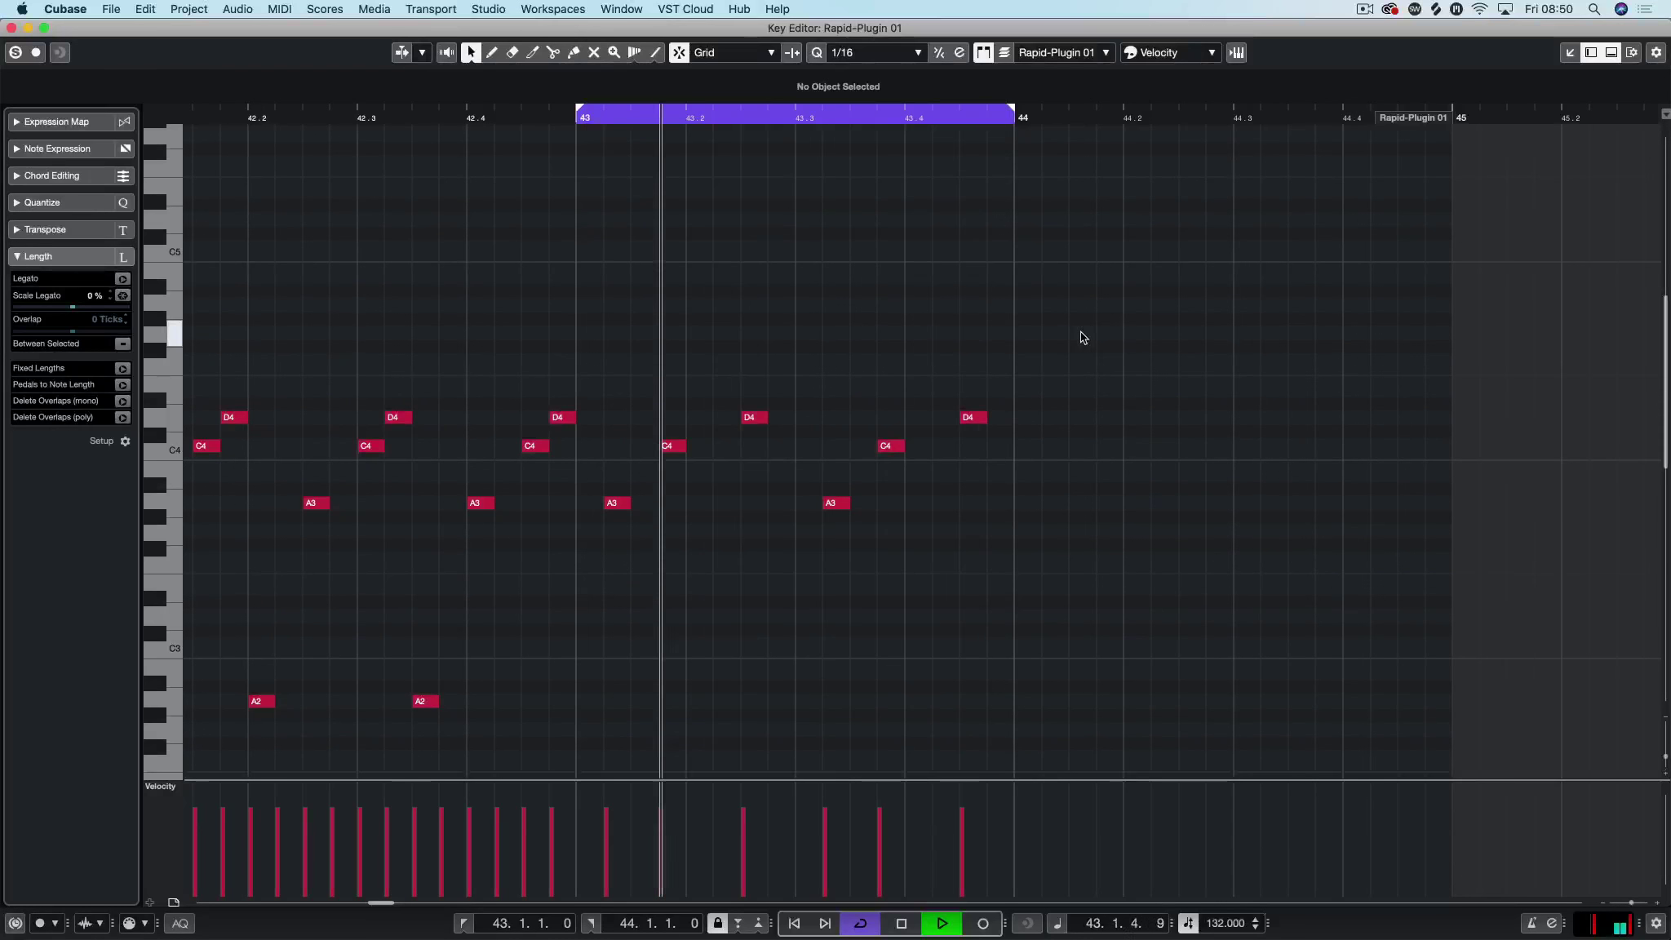
pyautogui.press('space')
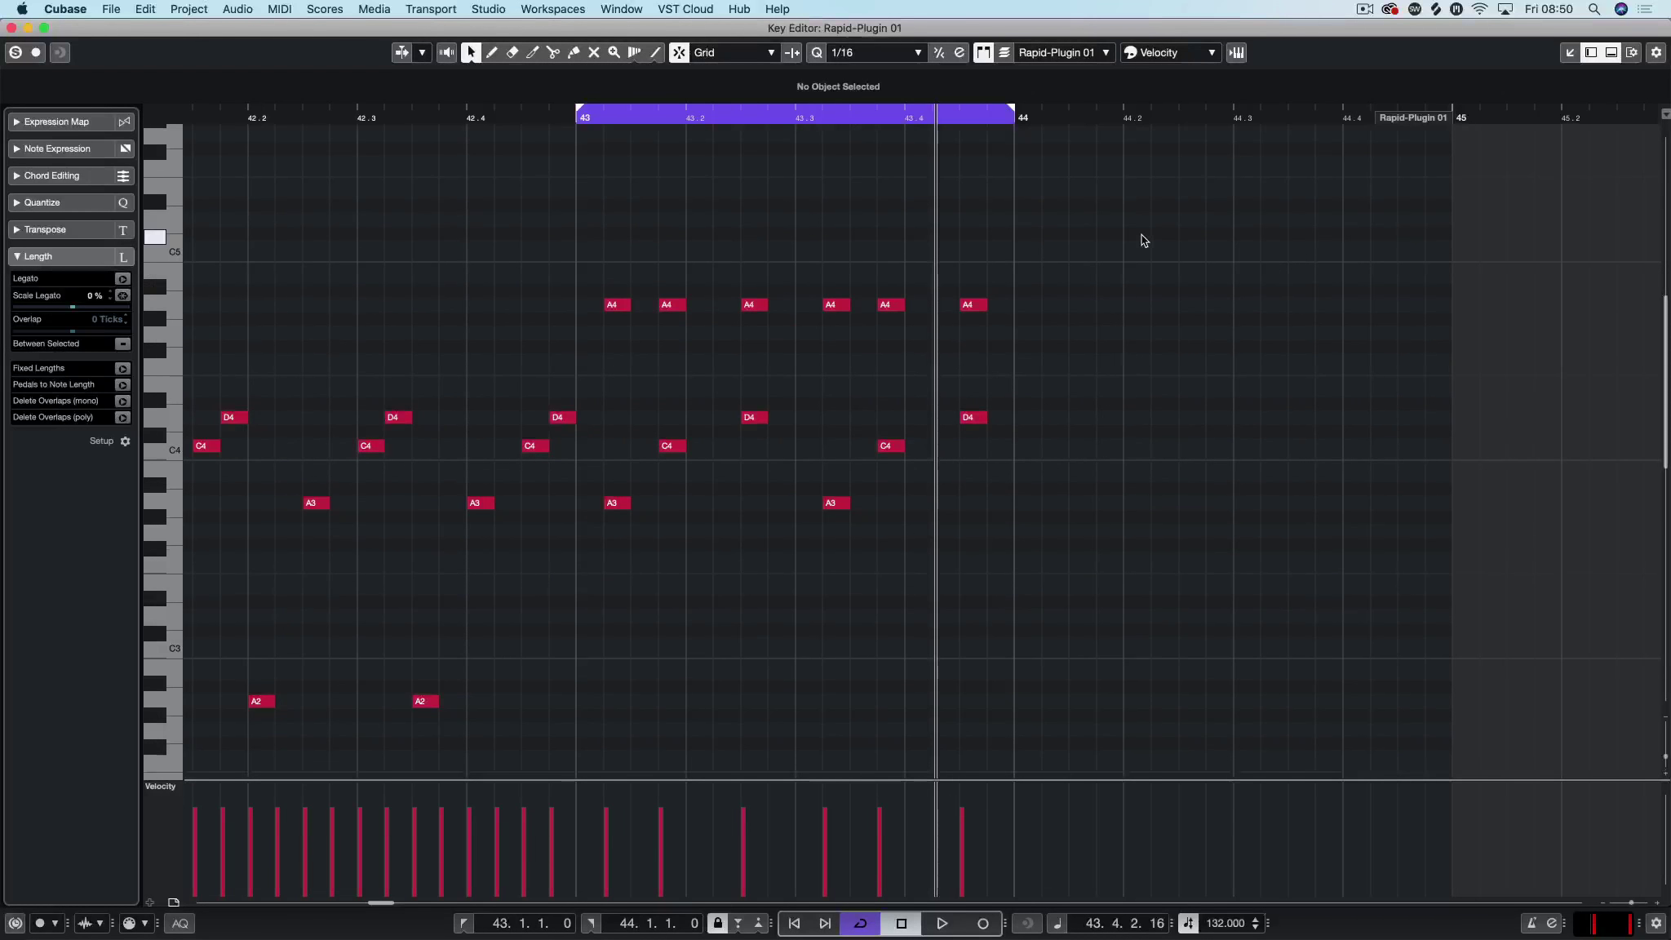
# Step: Move the six A4 notes down to A2 and one sixteenth earlier, starting at 43.1.1, and play the loop
pyautogui.moveTo(1121, 236); pyautogui.dragTo(531, 347)
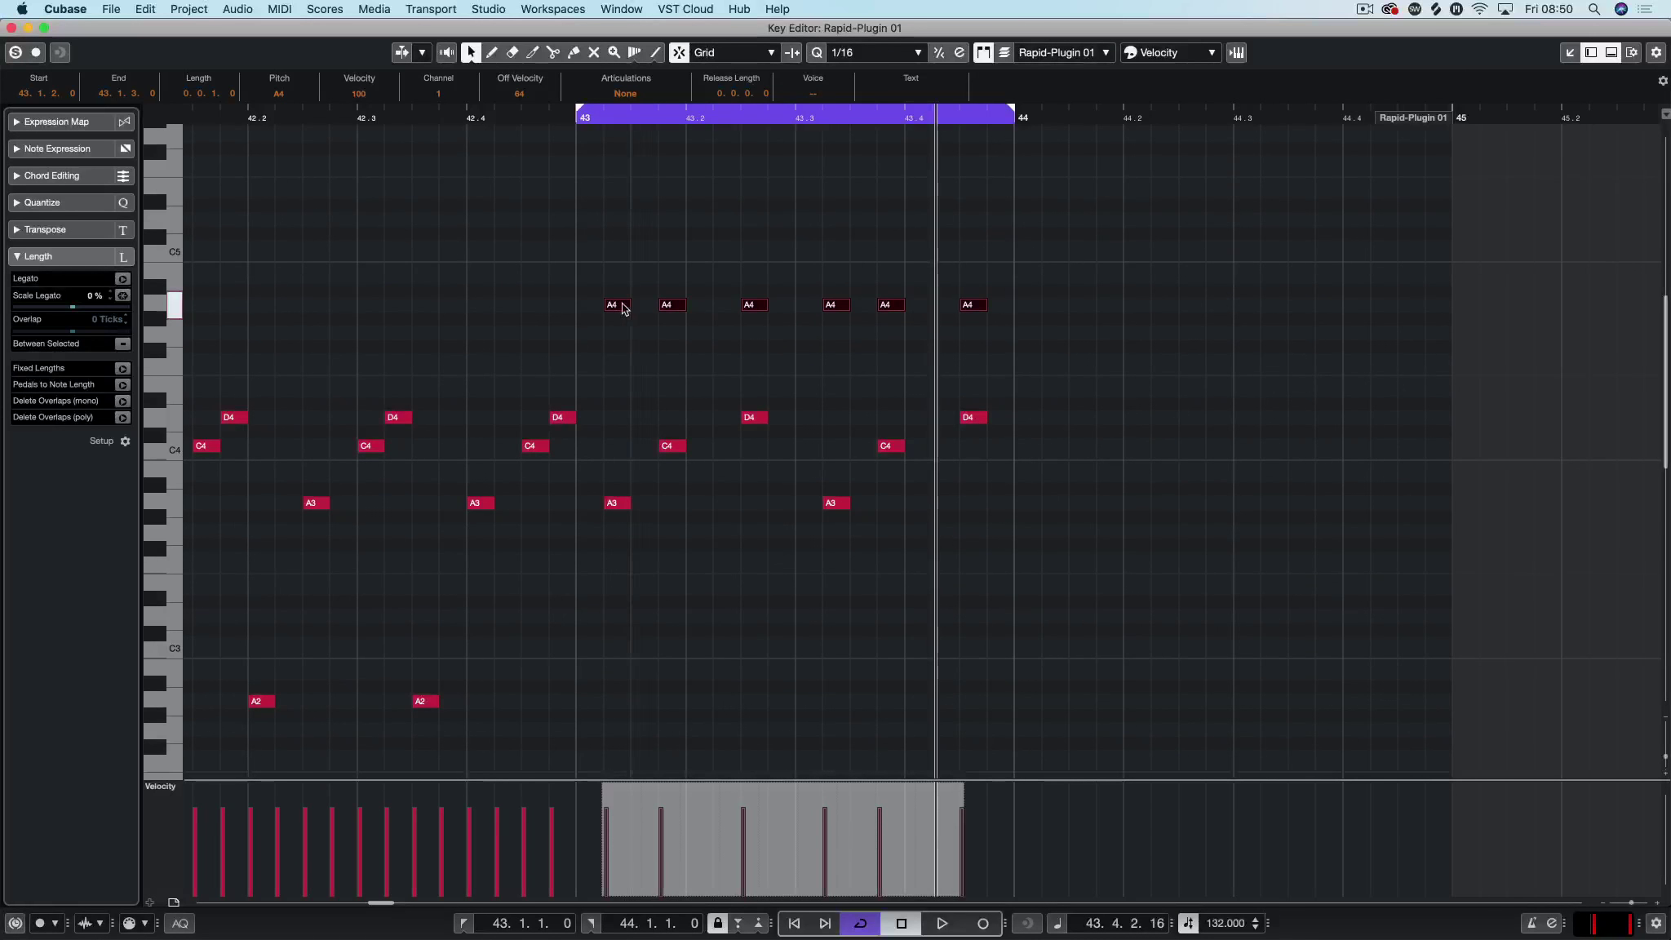
pyautogui.moveTo(616, 308); pyautogui.dragTo(589, 707)
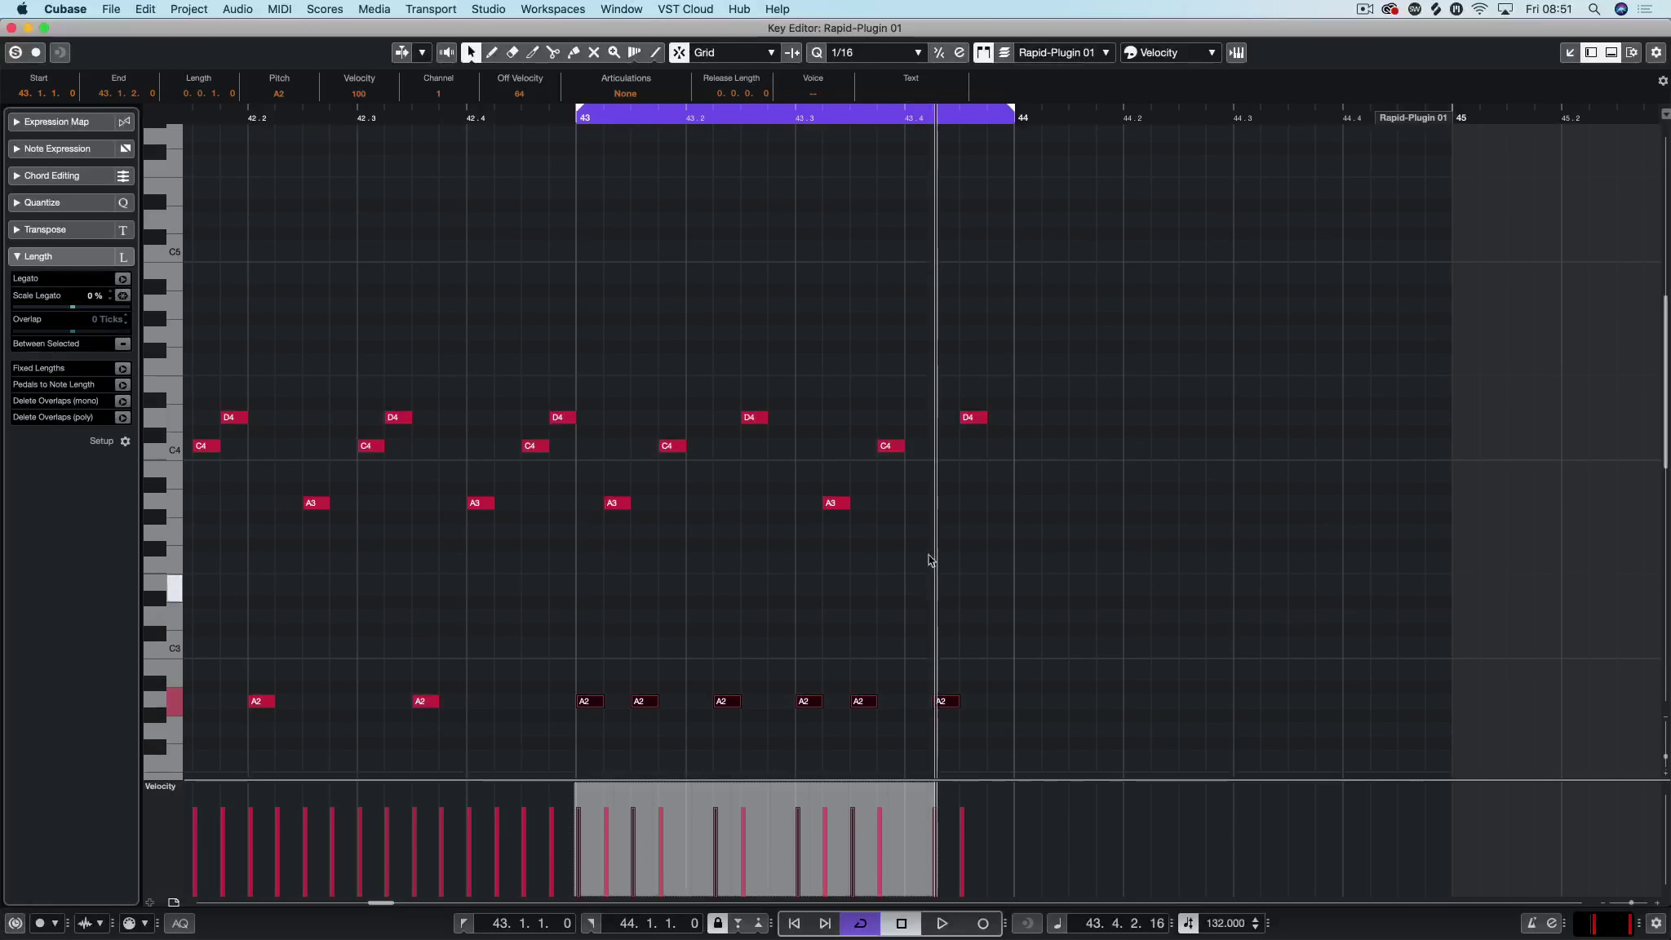
pyautogui.press('space')
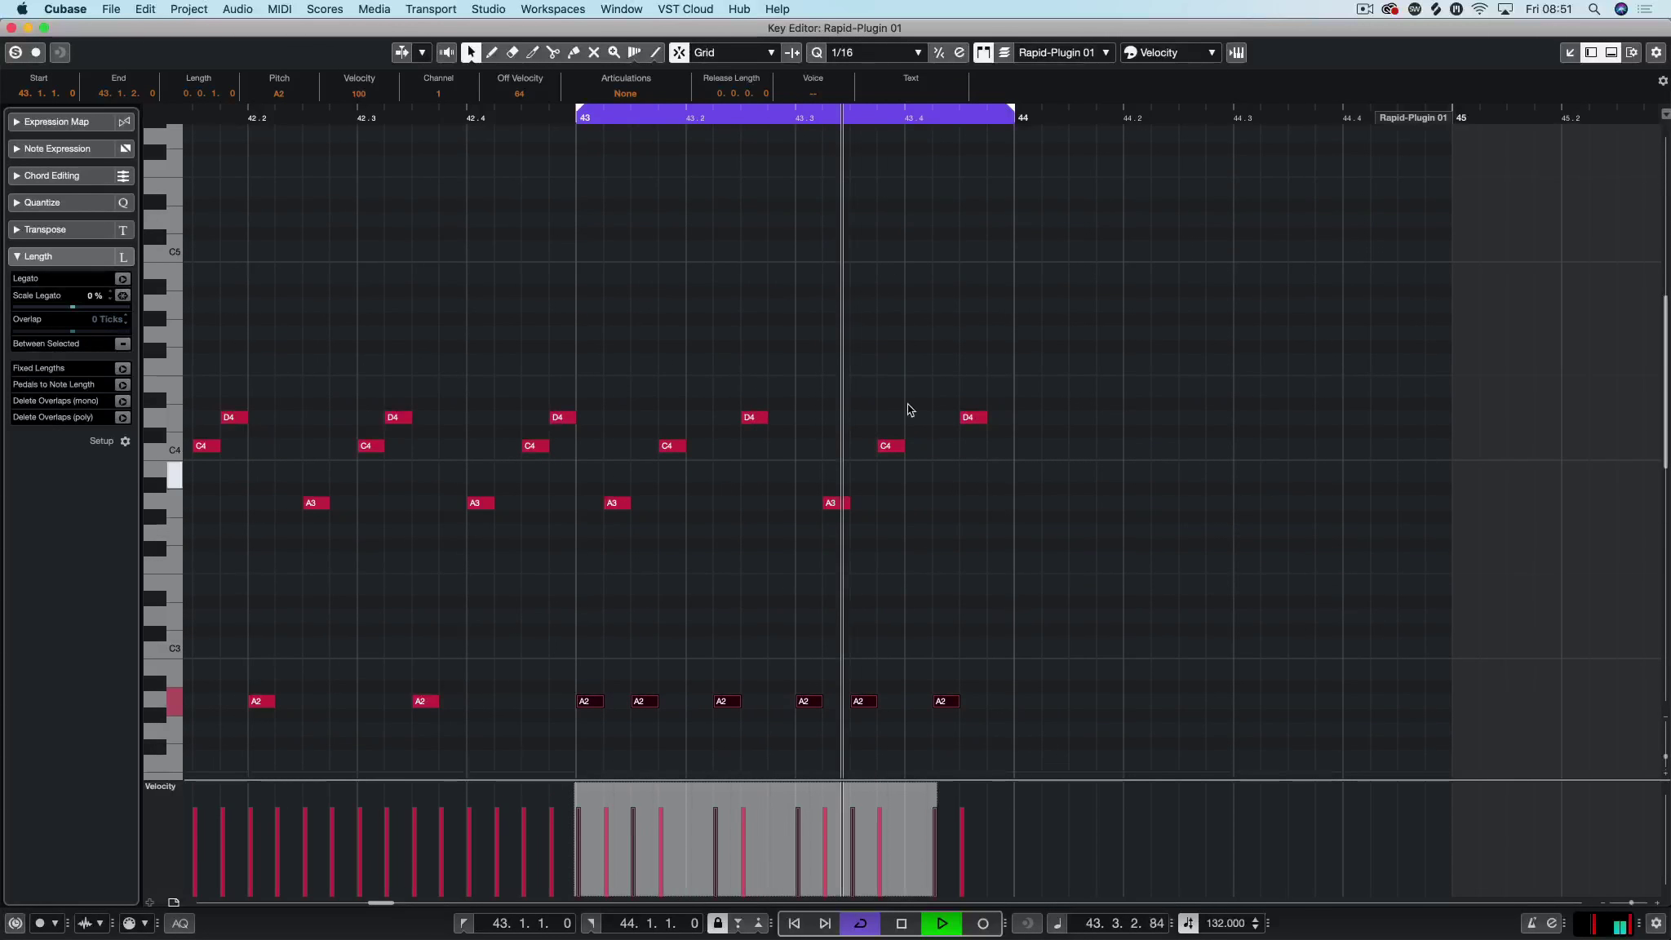
pyautogui.press('space')
# Step: Highlight bar 42's A3, C4 and D4 melody notes for comparison and play the bar 43 loop
pyautogui.hscroll(-5, 524, 477)
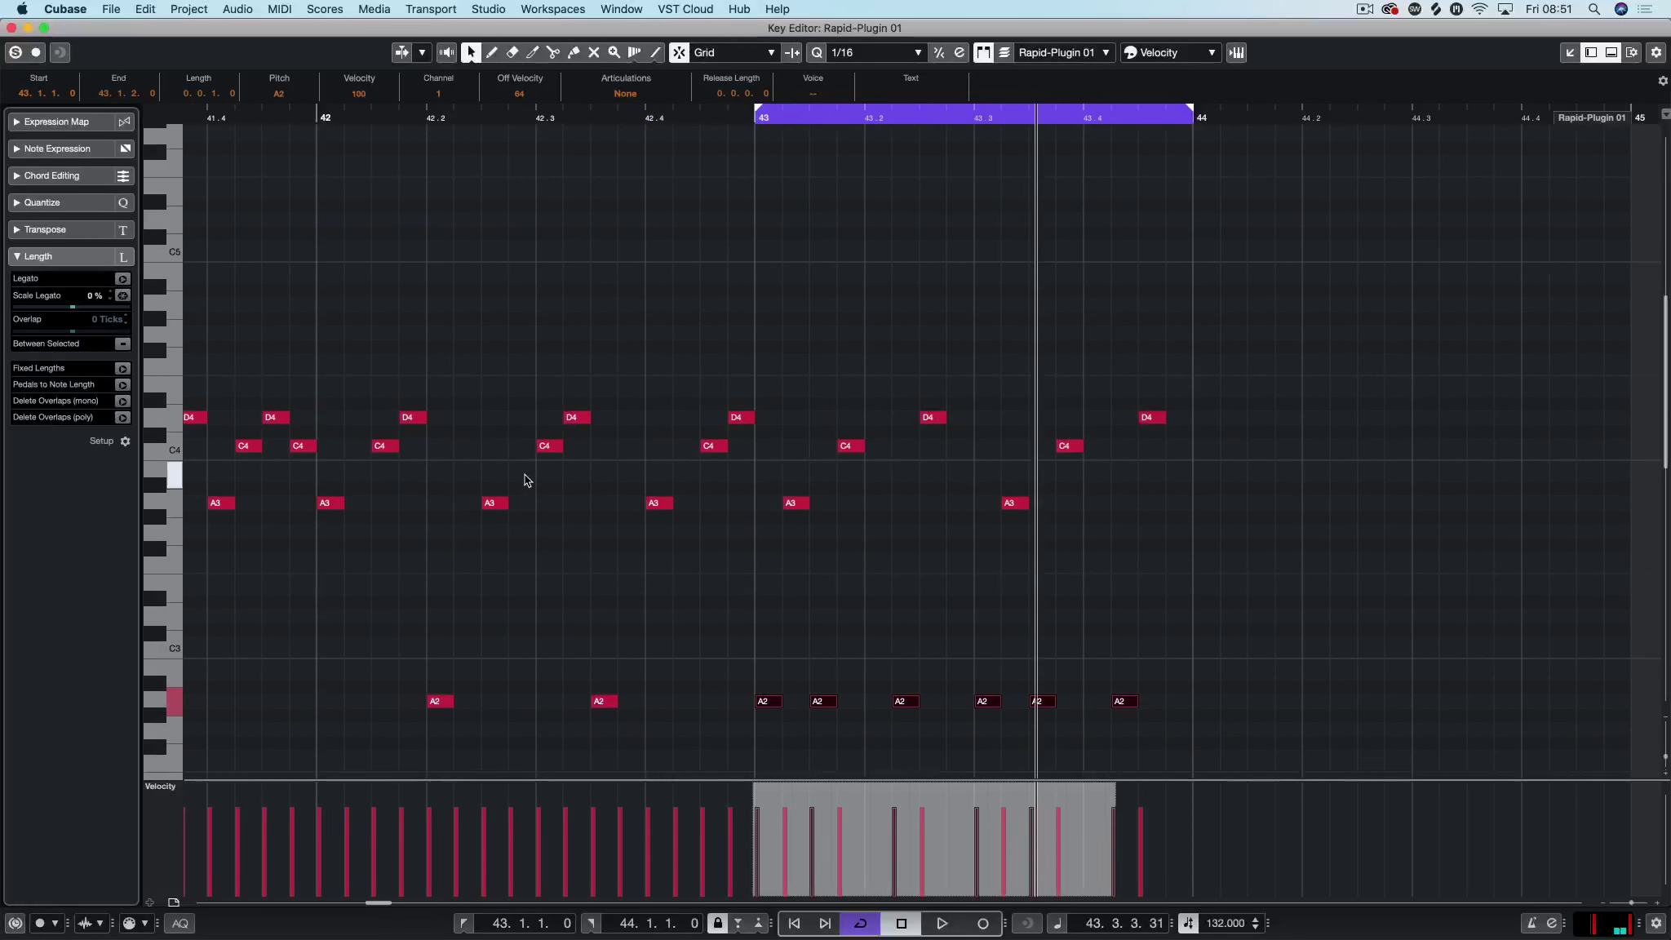
pyautogui.moveTo(334, 390); pyautogui.dragTo(736, 559)
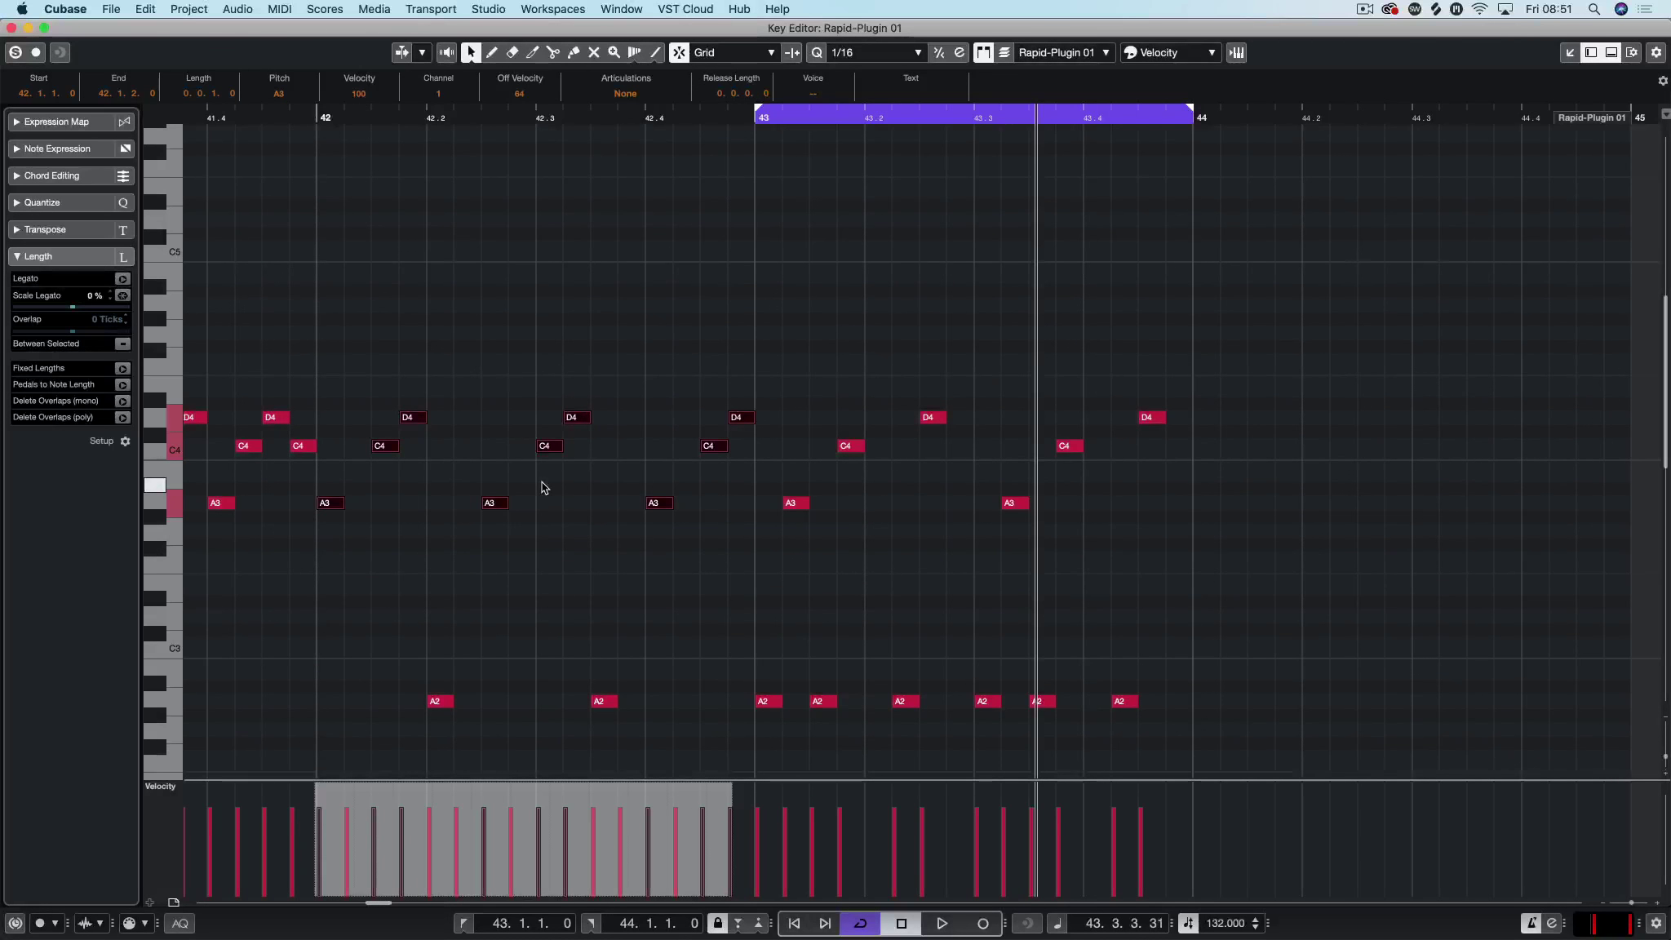
pyautogui.press('space')
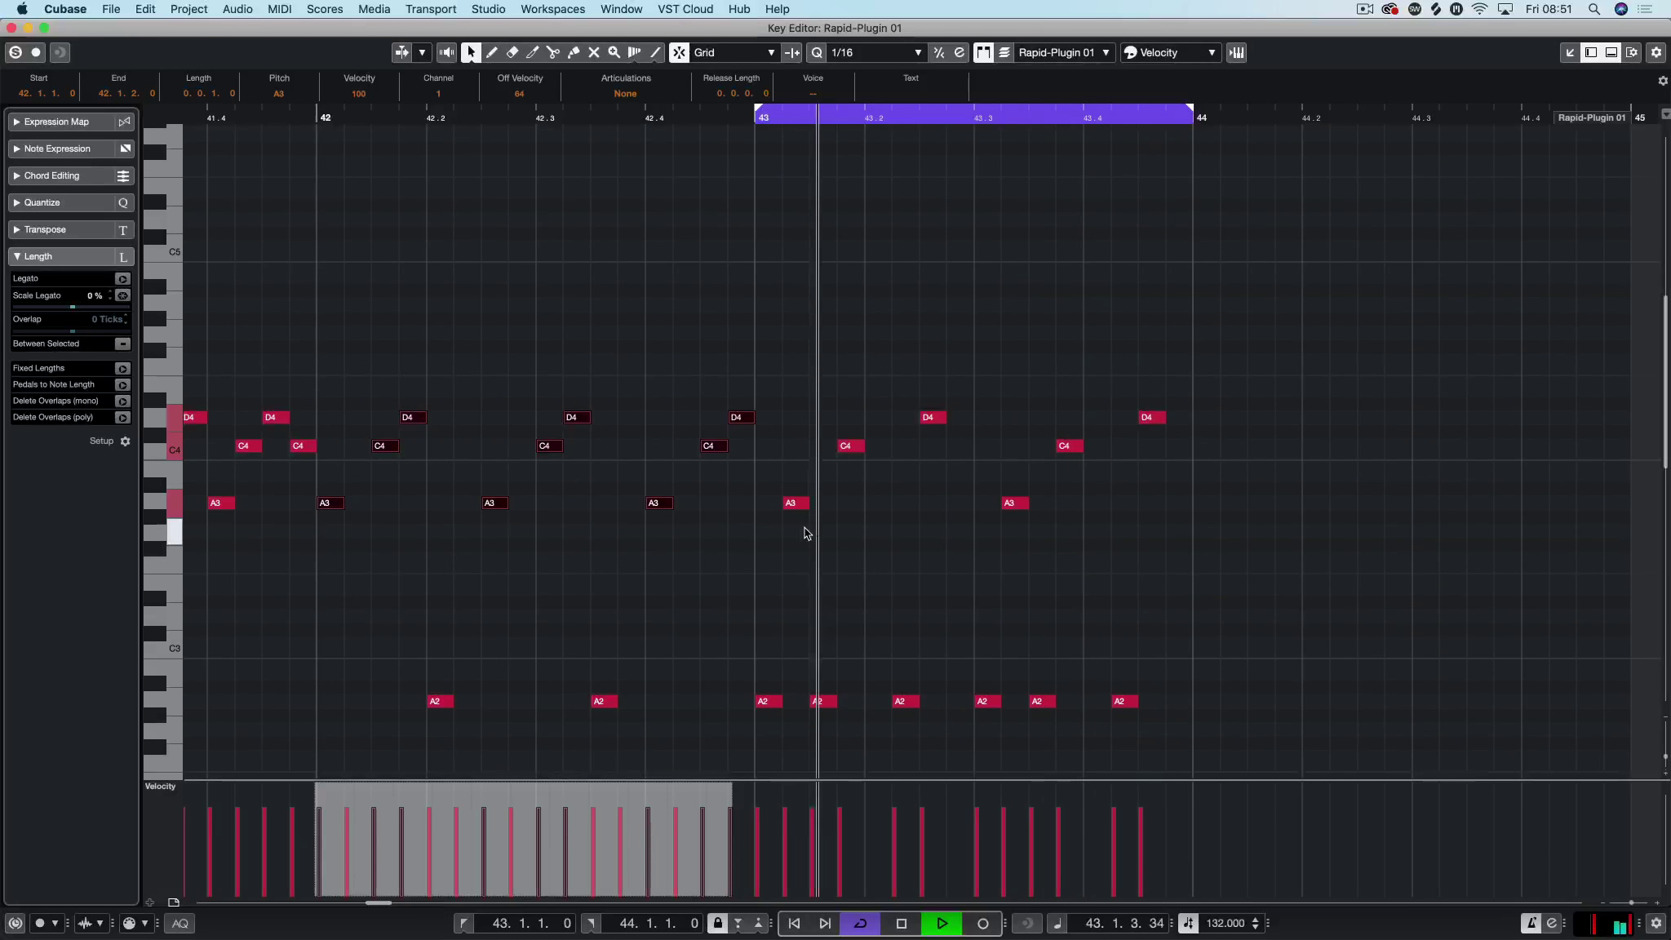
pyautogui.press('space')
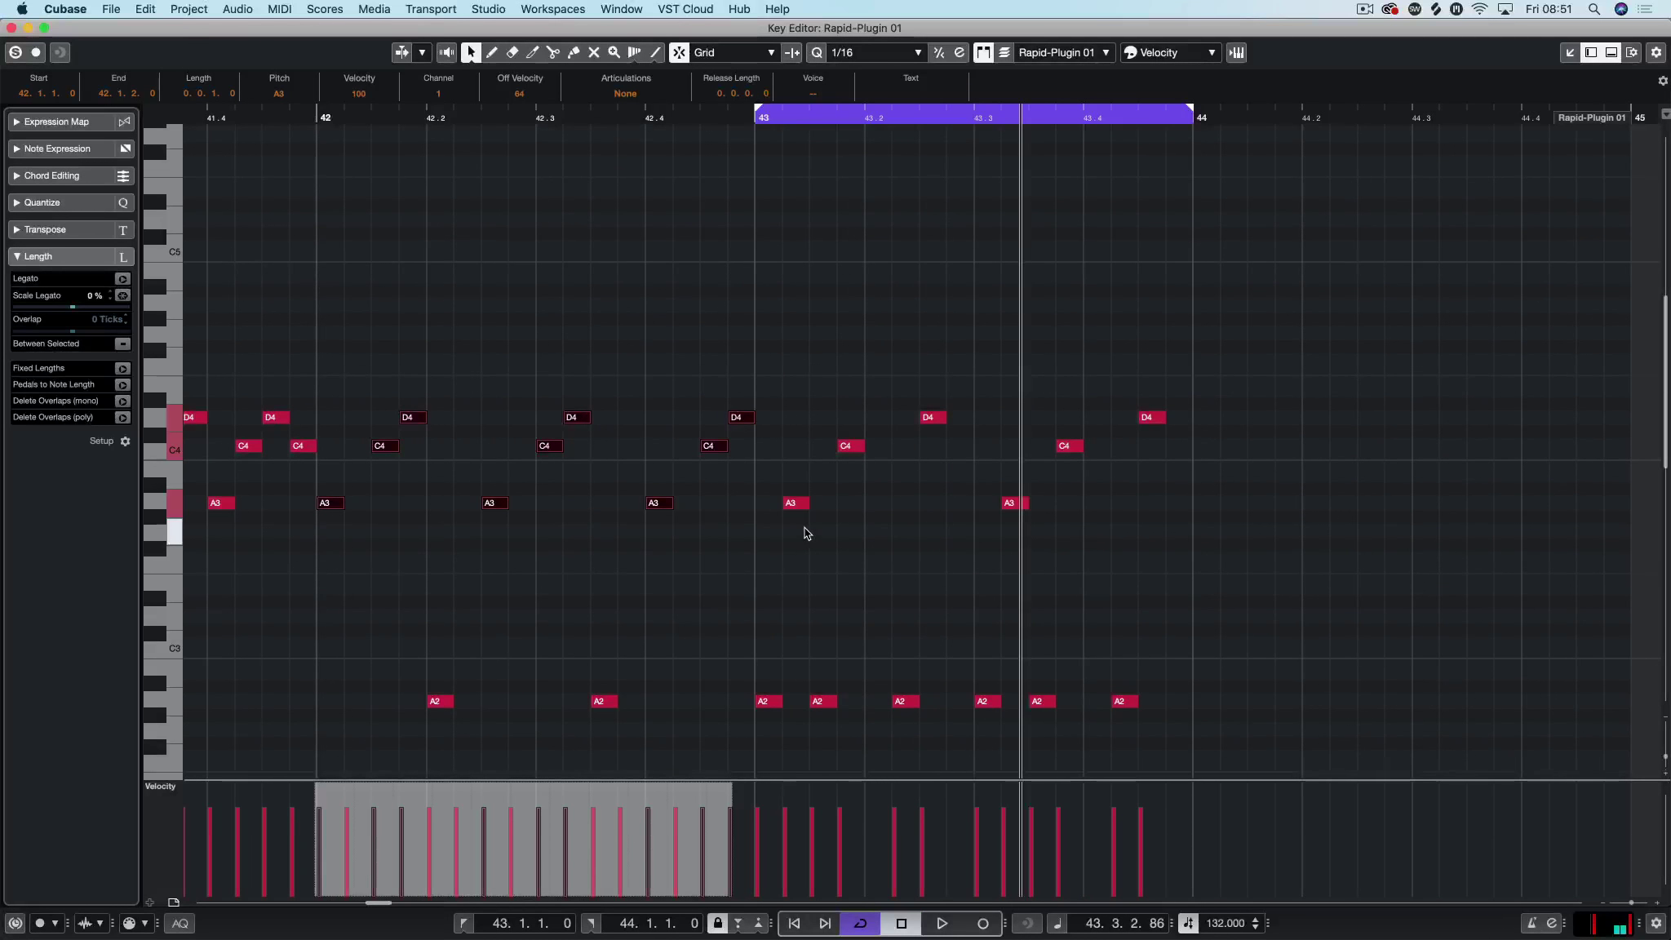
pyautogui.press('KP_0')
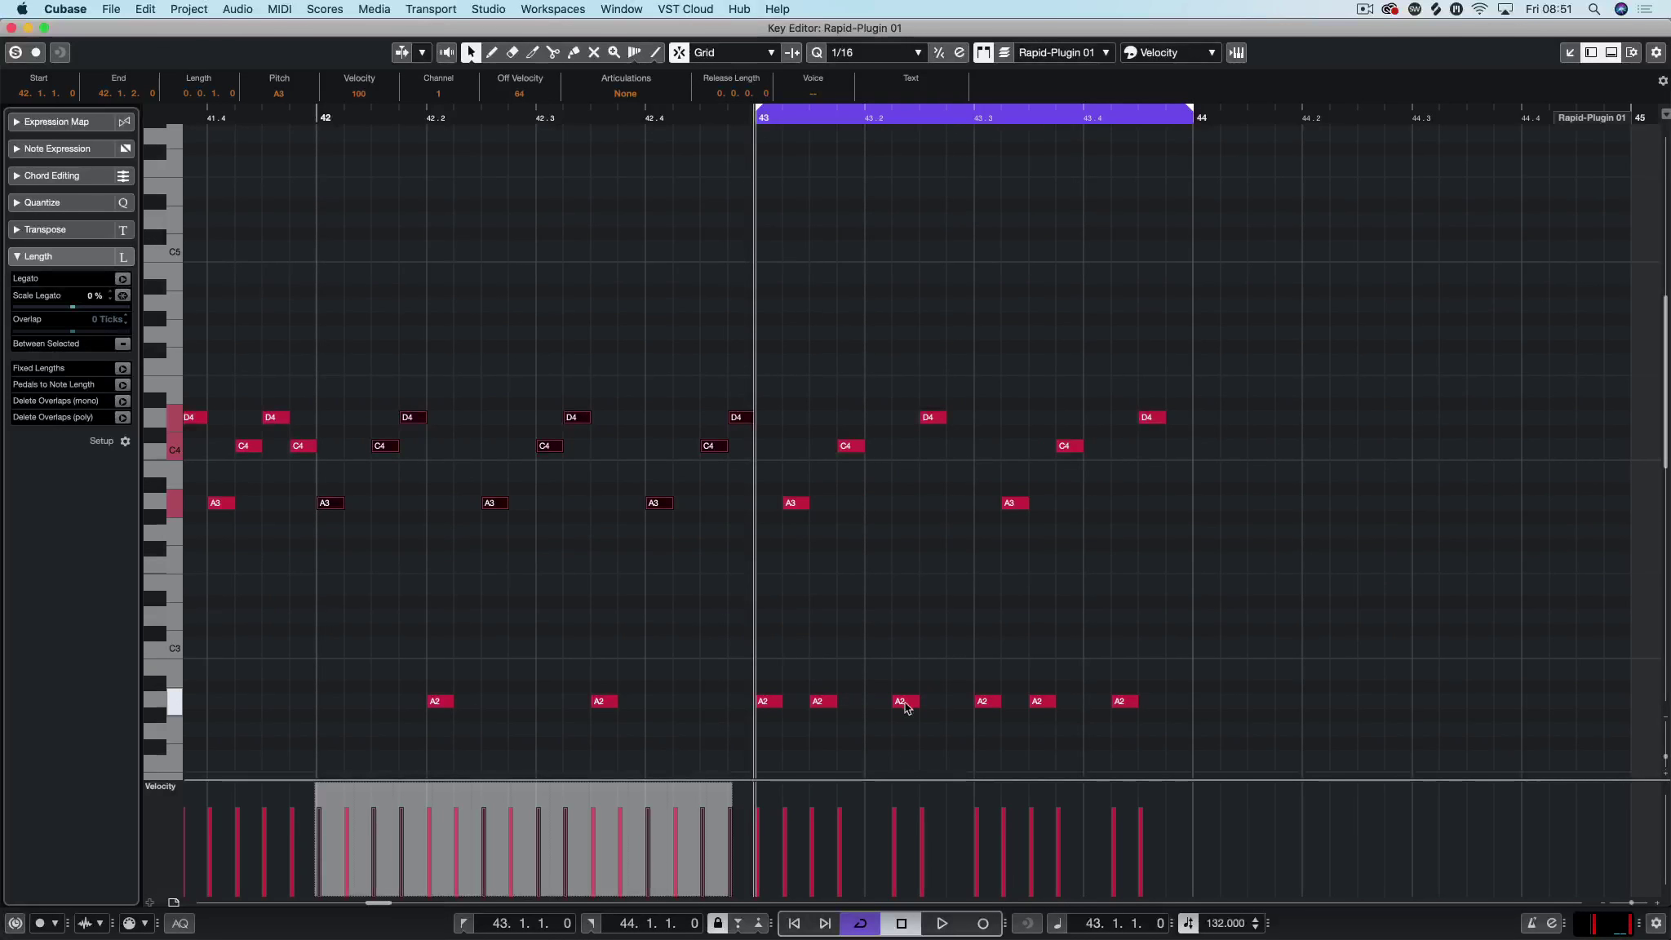
# Step: Try filling the gaps of bar 43 with A2 notes at 43.2.1, 43.2.4, 43.4.1 and 43.4.4, and undo them
pyautogui.moveTo(906, 705); pyautogui.dragTo(1174, 711)
pyautogui.press('space')
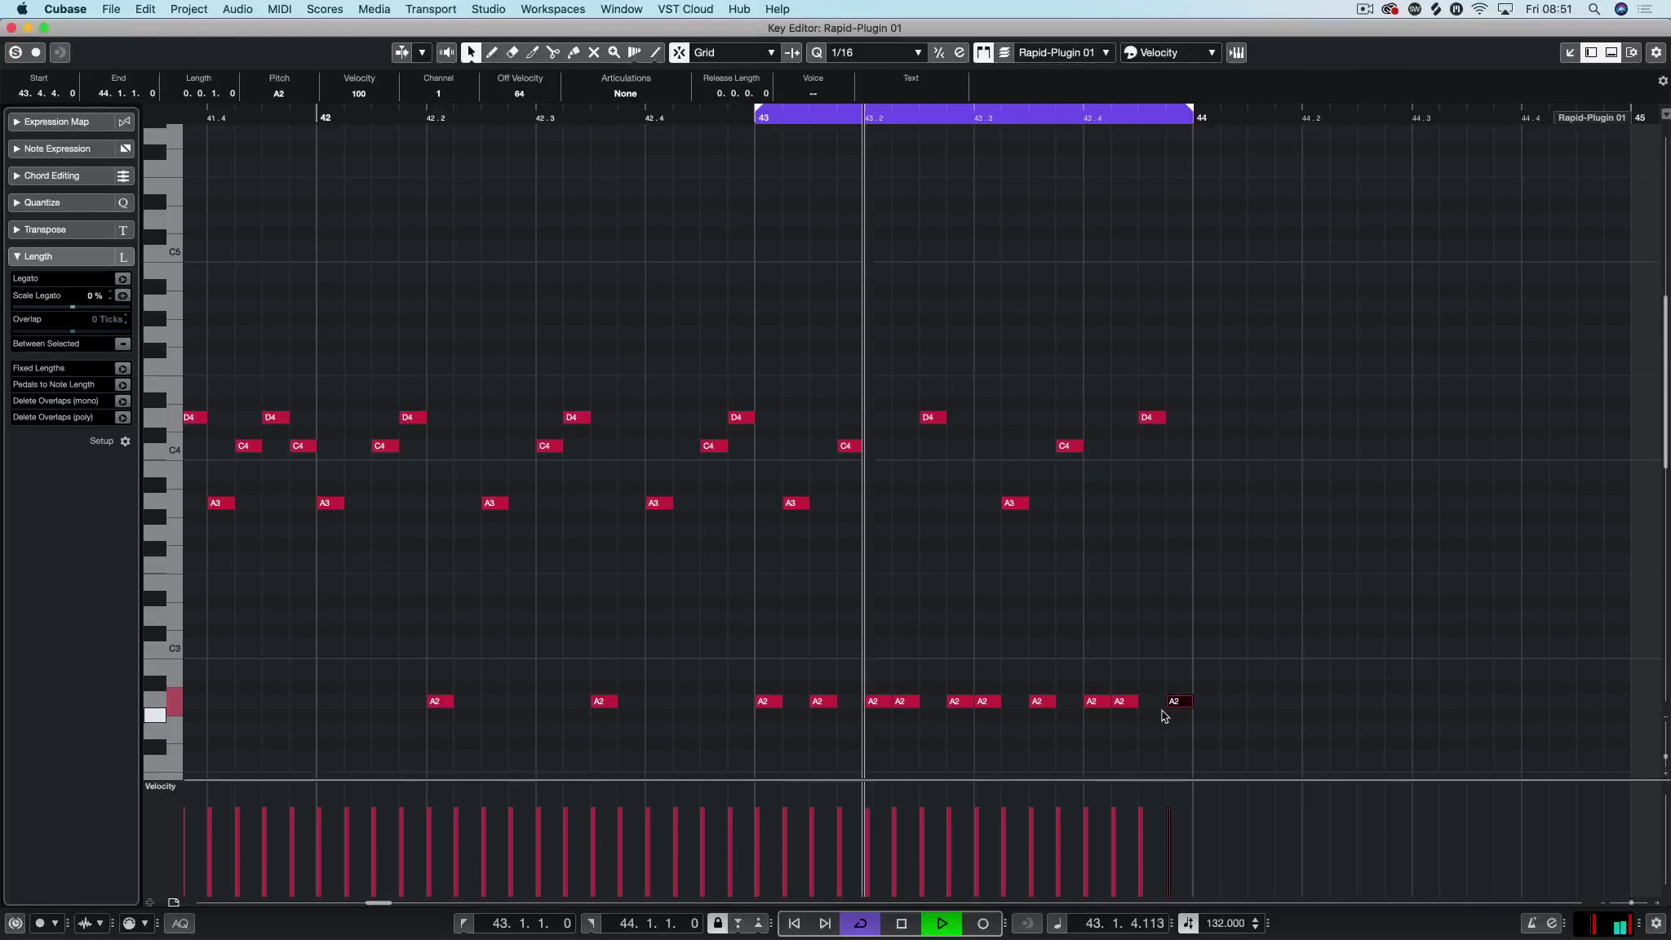
pyautogui.press('space')
pyautogui.press('super+z')
pyautogui.press('super+z')
pyautogui.press('super+z')
pyautogui.press('super+z')
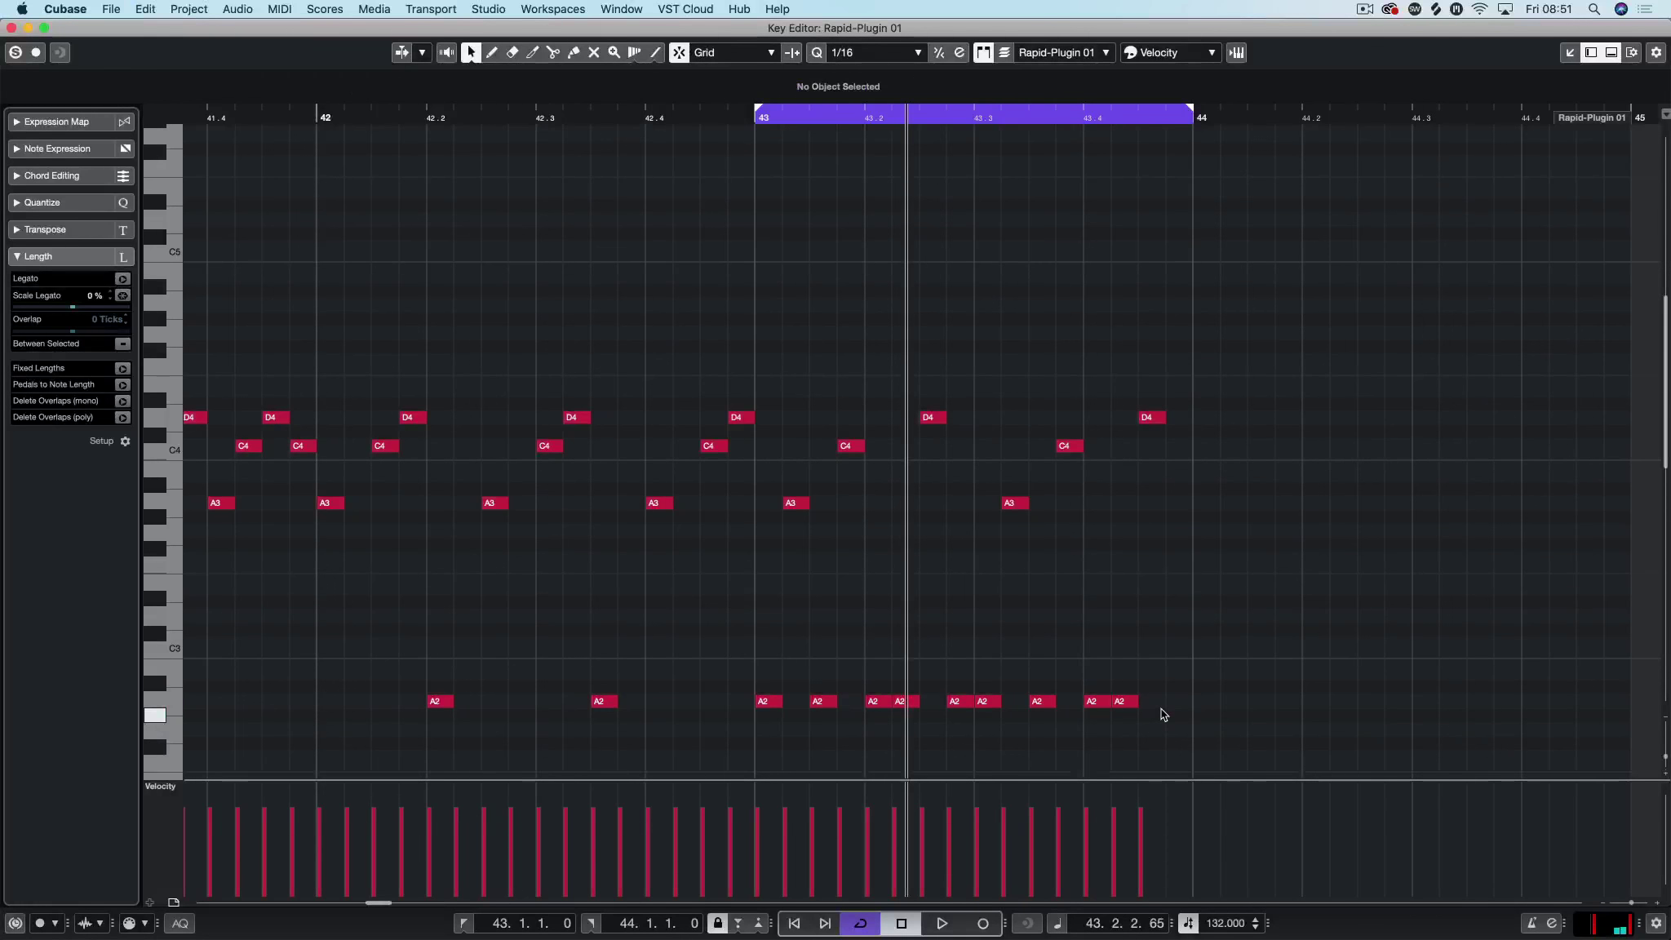
pyautogui.press('space')
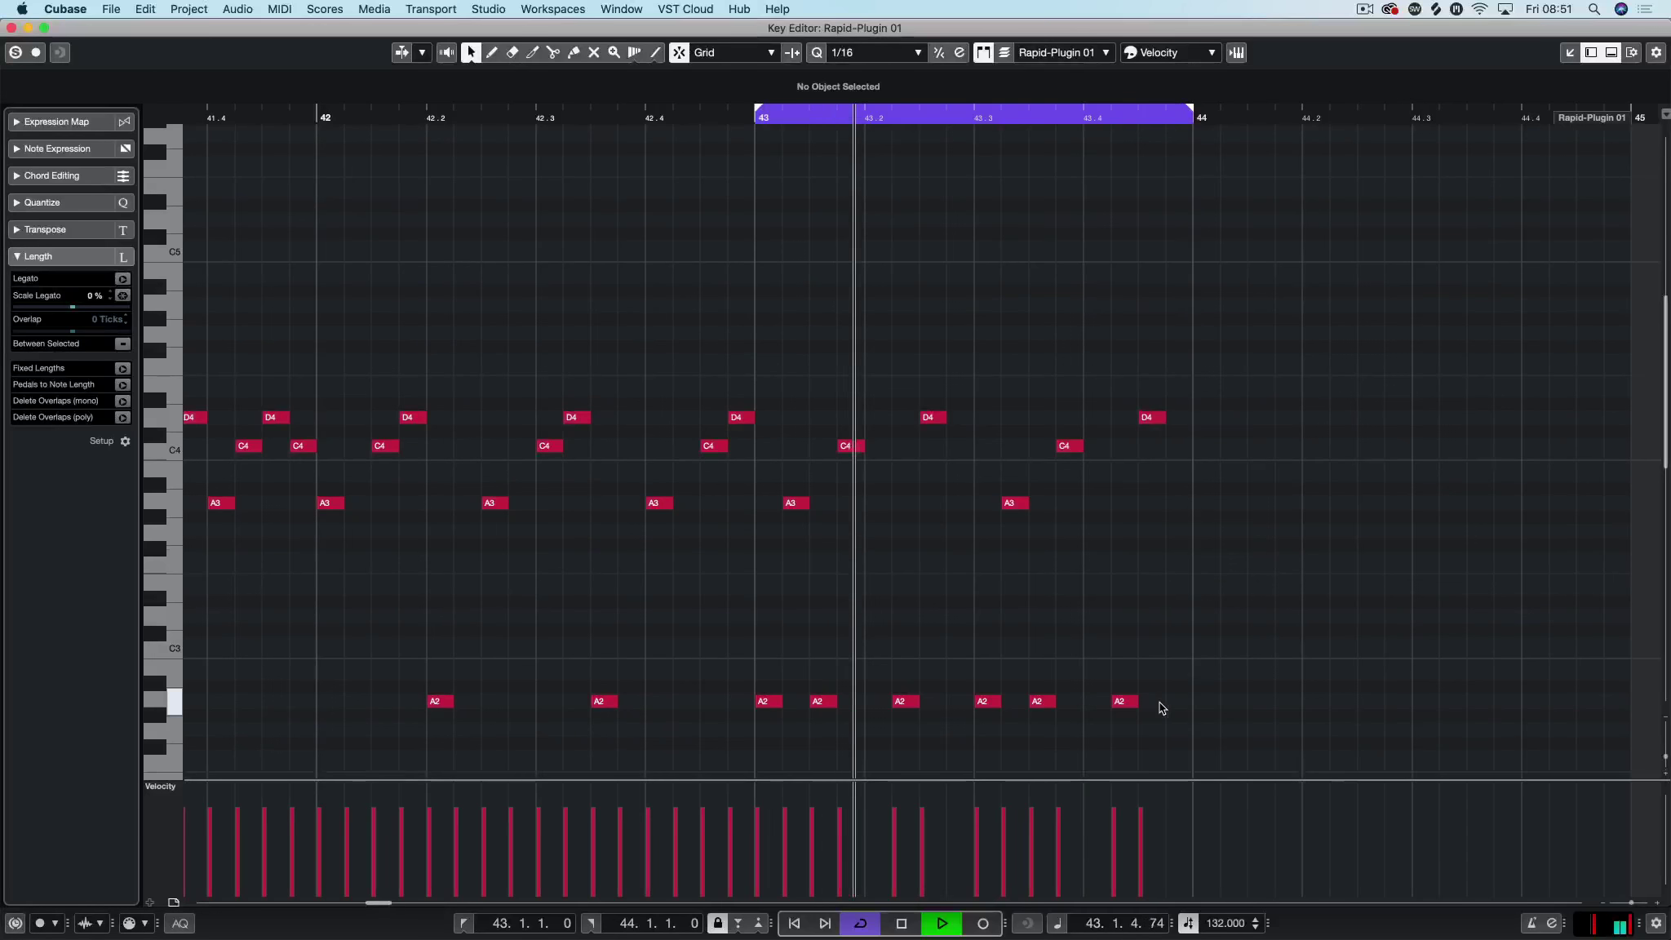
# Step: Add a Quantizer MIDI insert to the Rapid-Plugin 01 track and reopen the part starting at bar 41 in the Key Editor
pyautogui.press('super+w')
pyautogui.press('space')
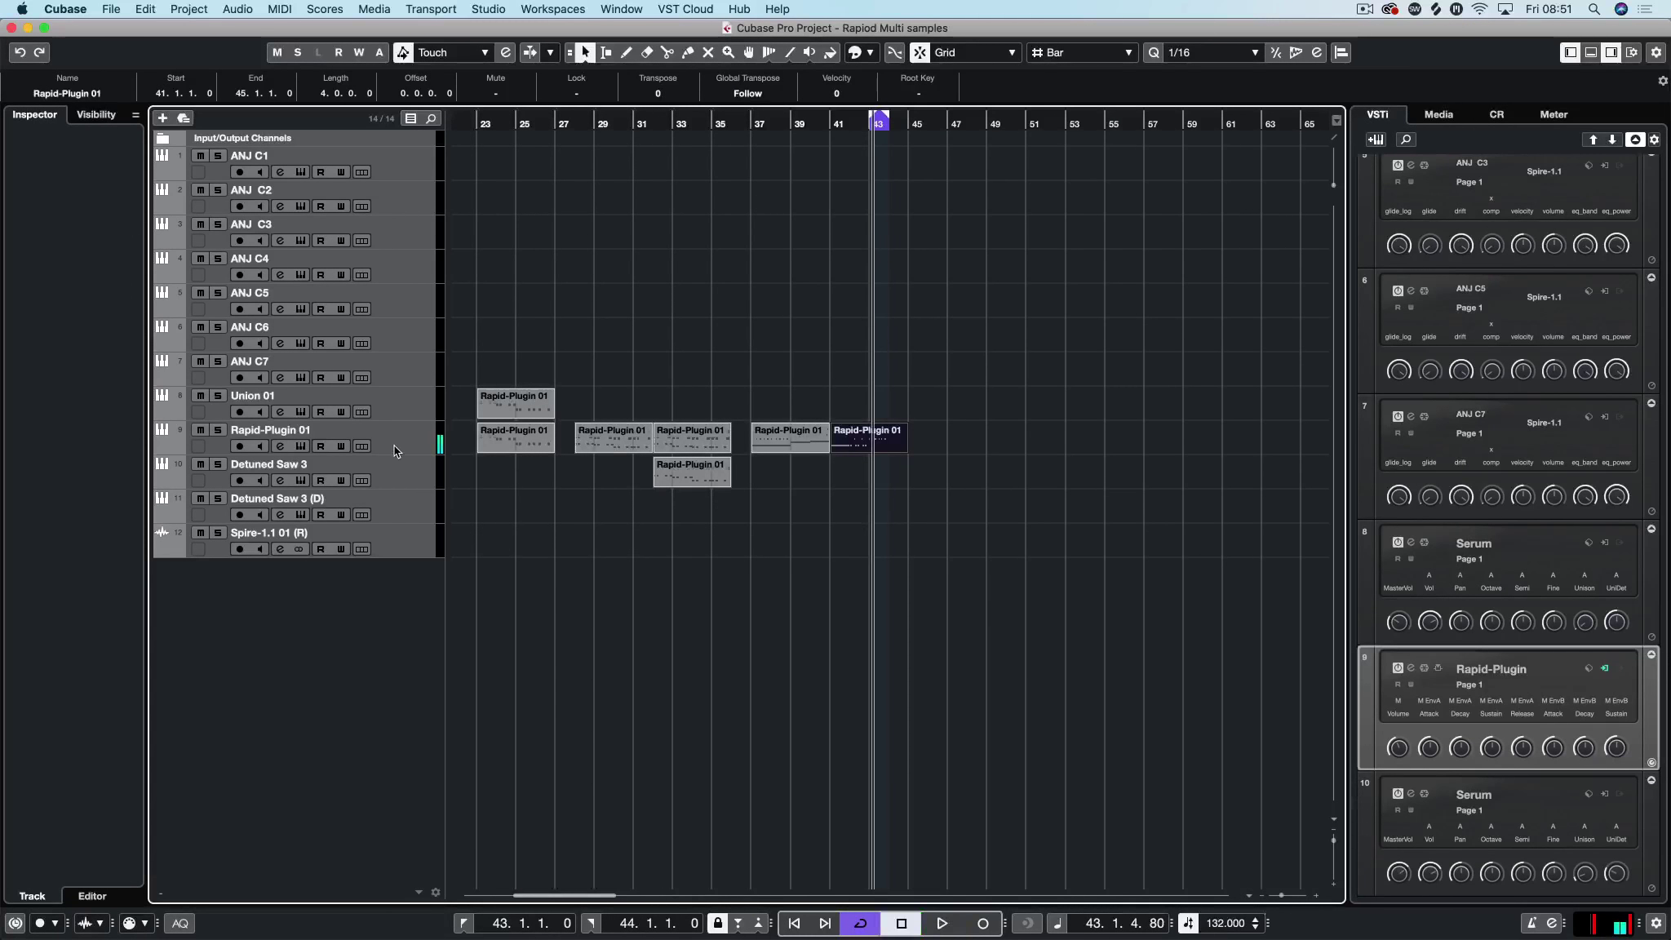
pyautogui.click(399, 447)
pyautogui.click(85, 253)
pyautogui.click(69, 278)
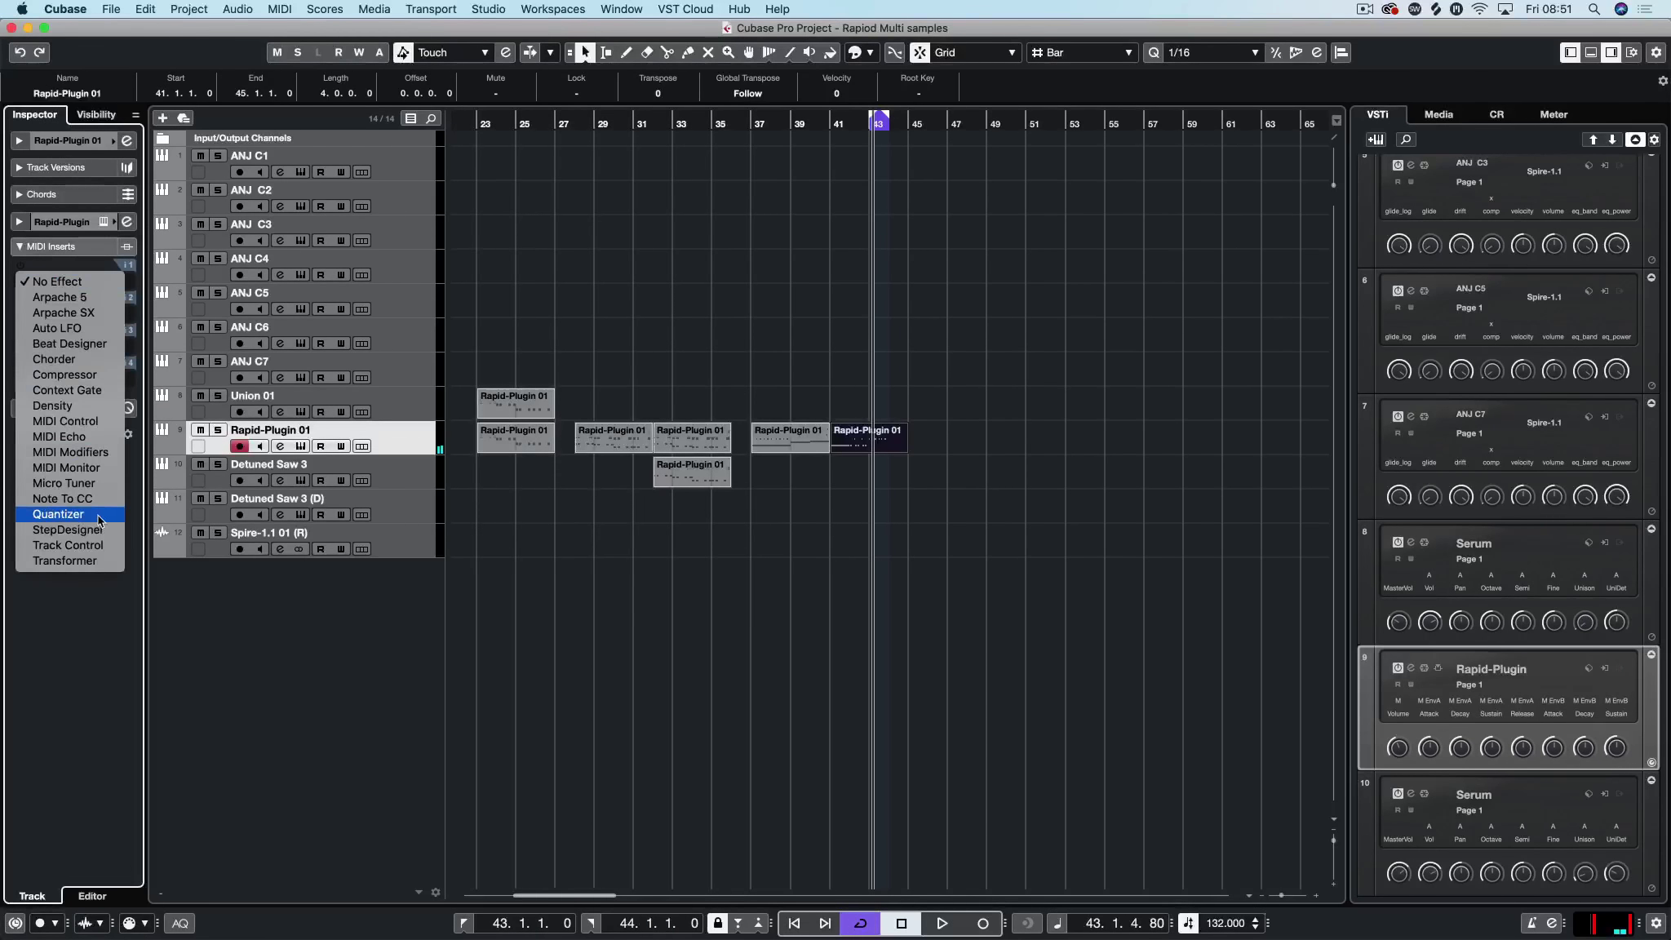
pyautogui.click(67, 515)
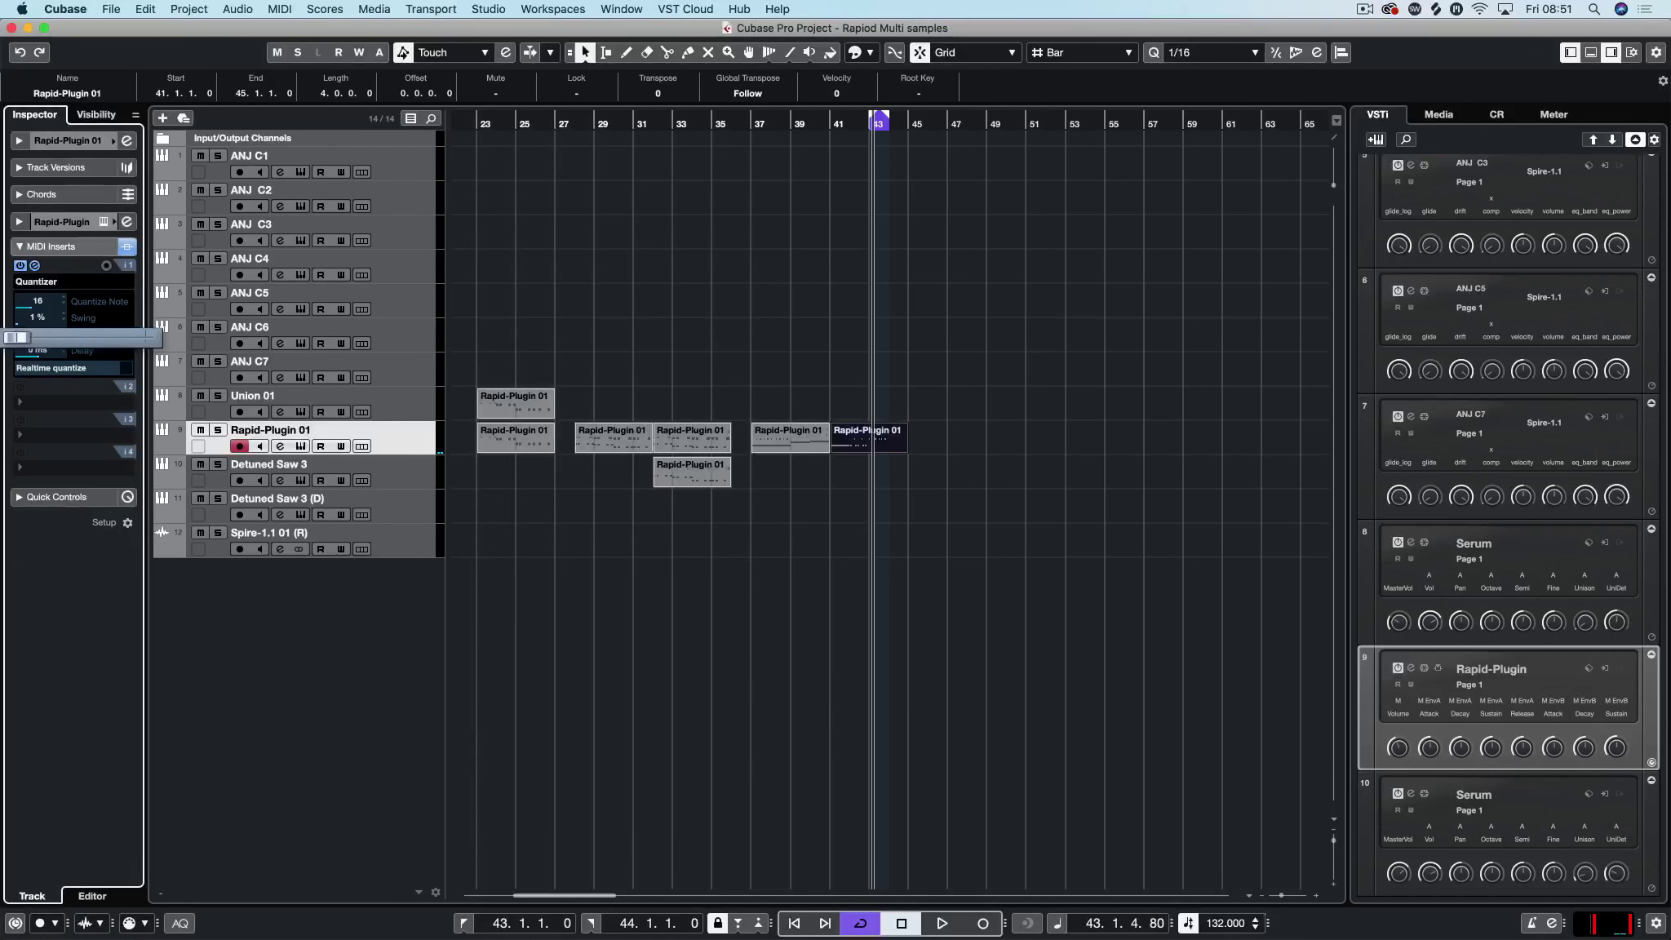
pyautogui.doubleClick(873, 442)
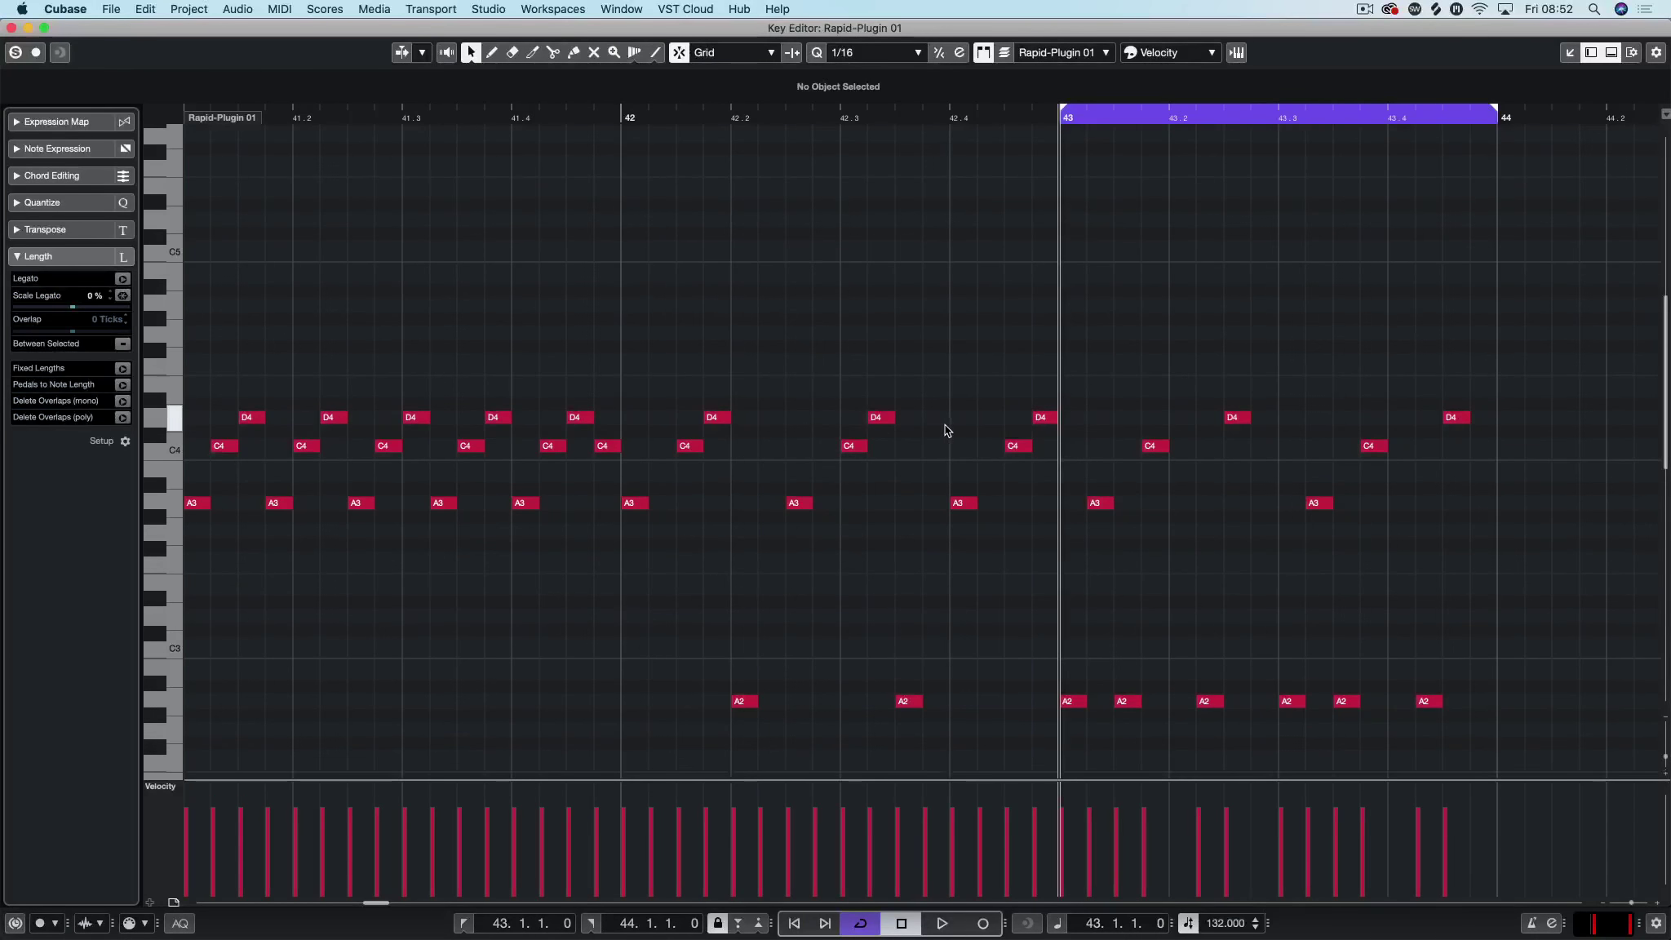
# Step: Shorten all melody and A2 notes in bar 43 to 96 ticks and play the loop
pyautogui.hscroll(10, 947, 423)
pyautogui.press('space')
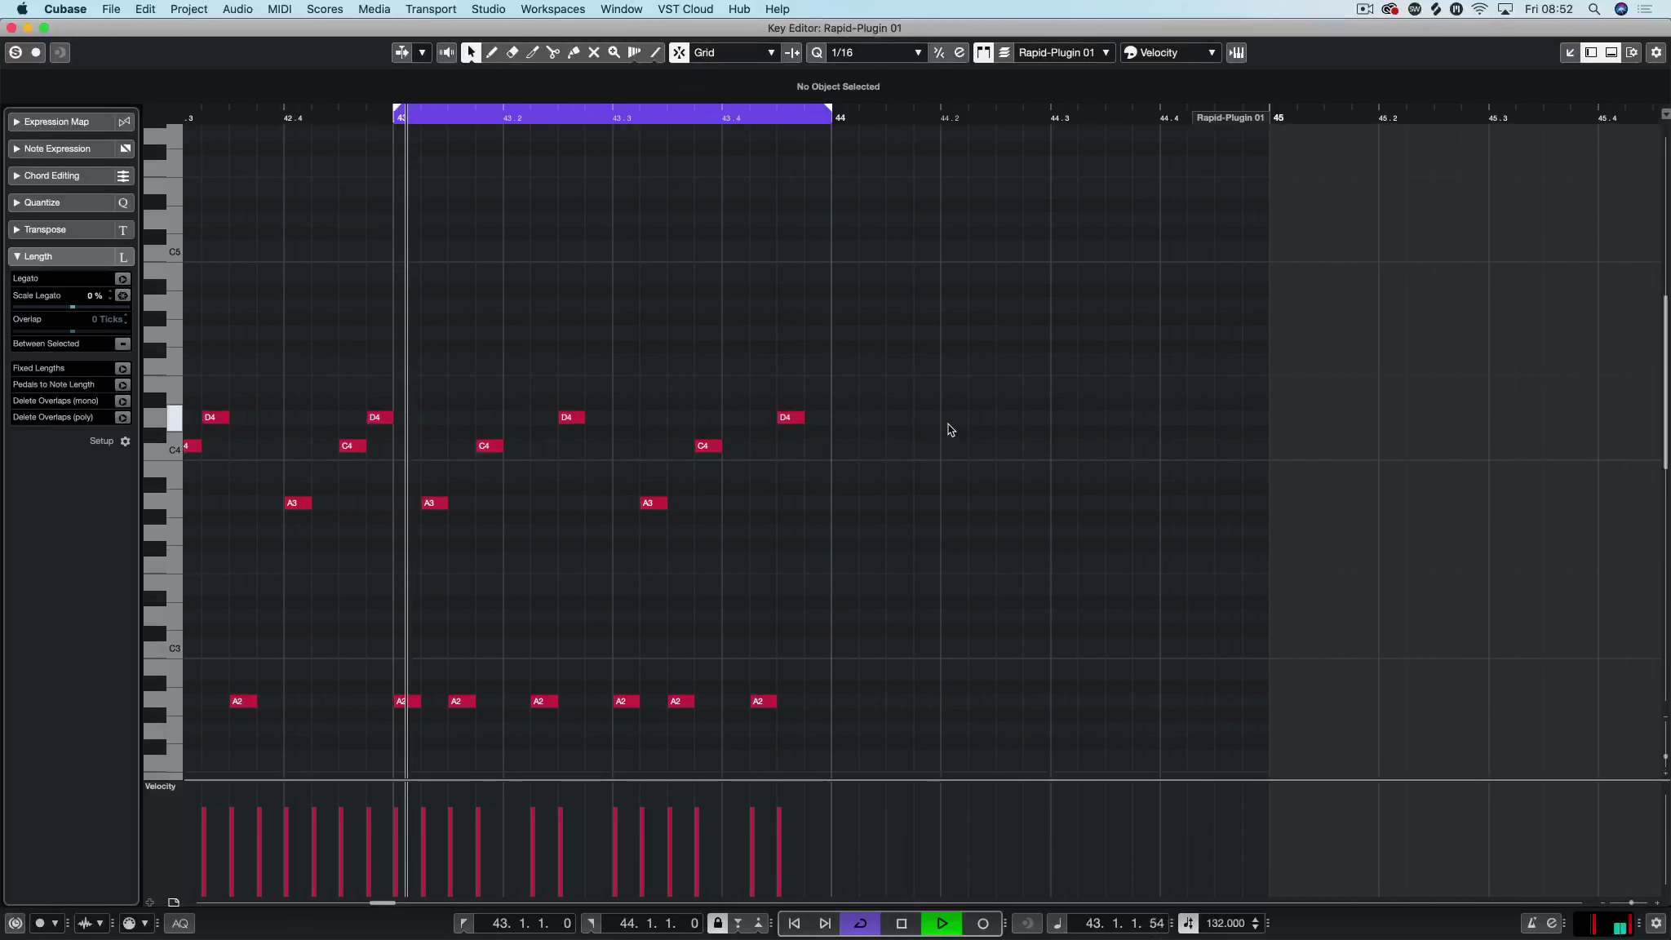
pyautogui.moveTo(661, 588); pyautogui.dragTo(412, 708)
pyautogui.press('space')
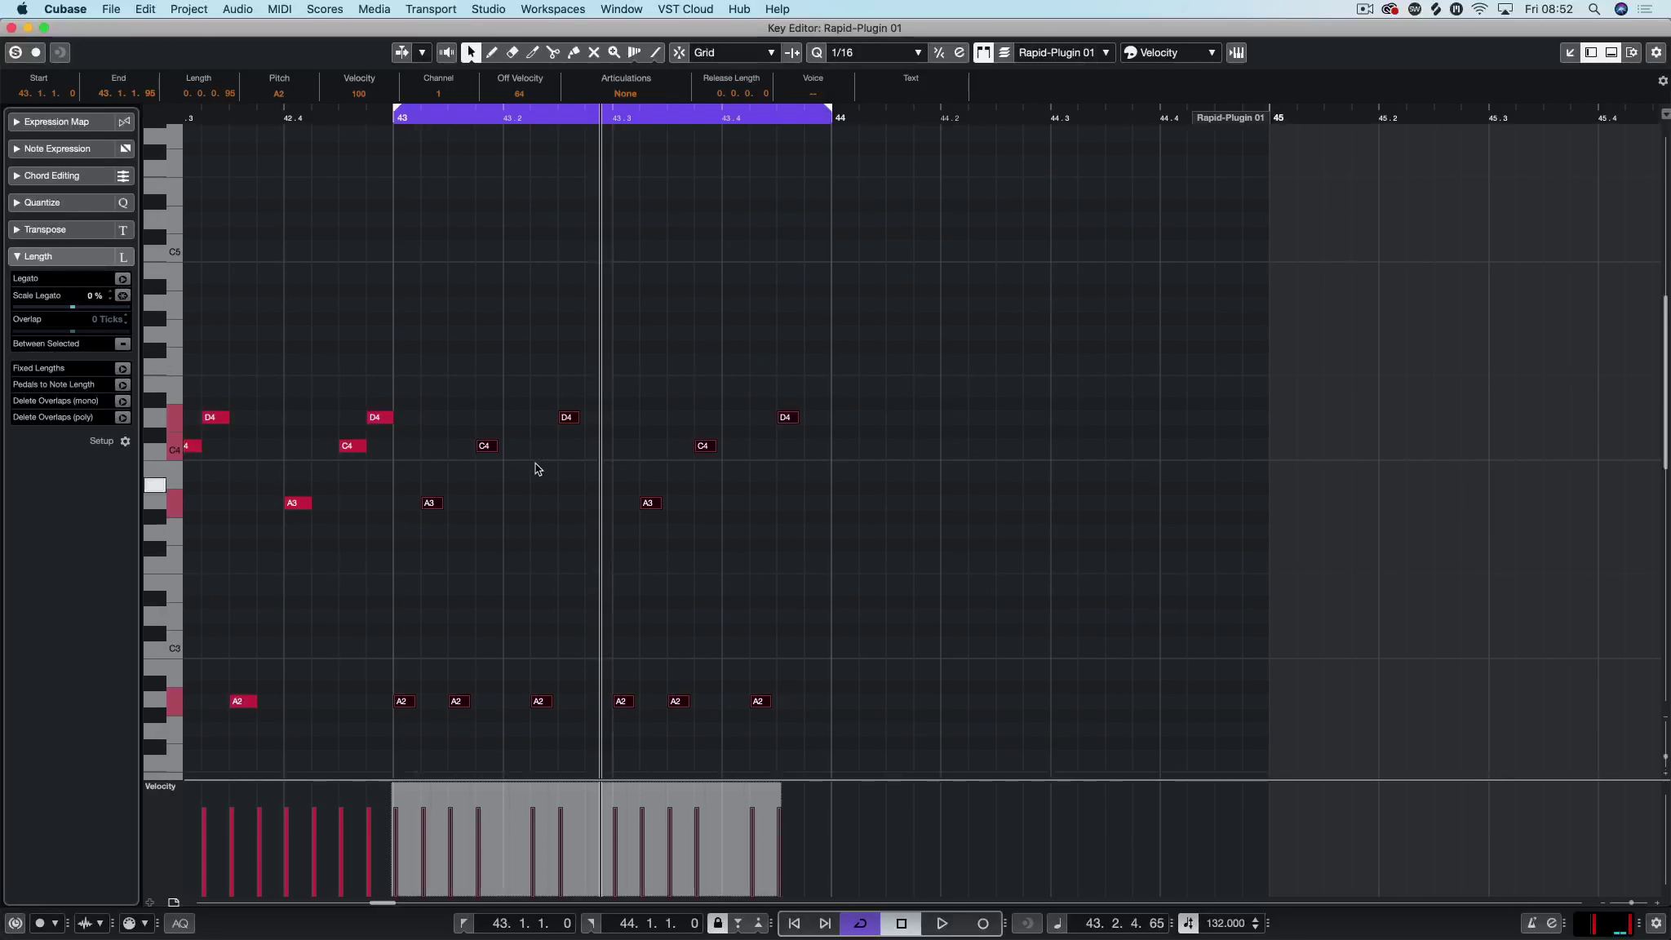
pyautogui.click(735, 445)
pyautogui.press('space')
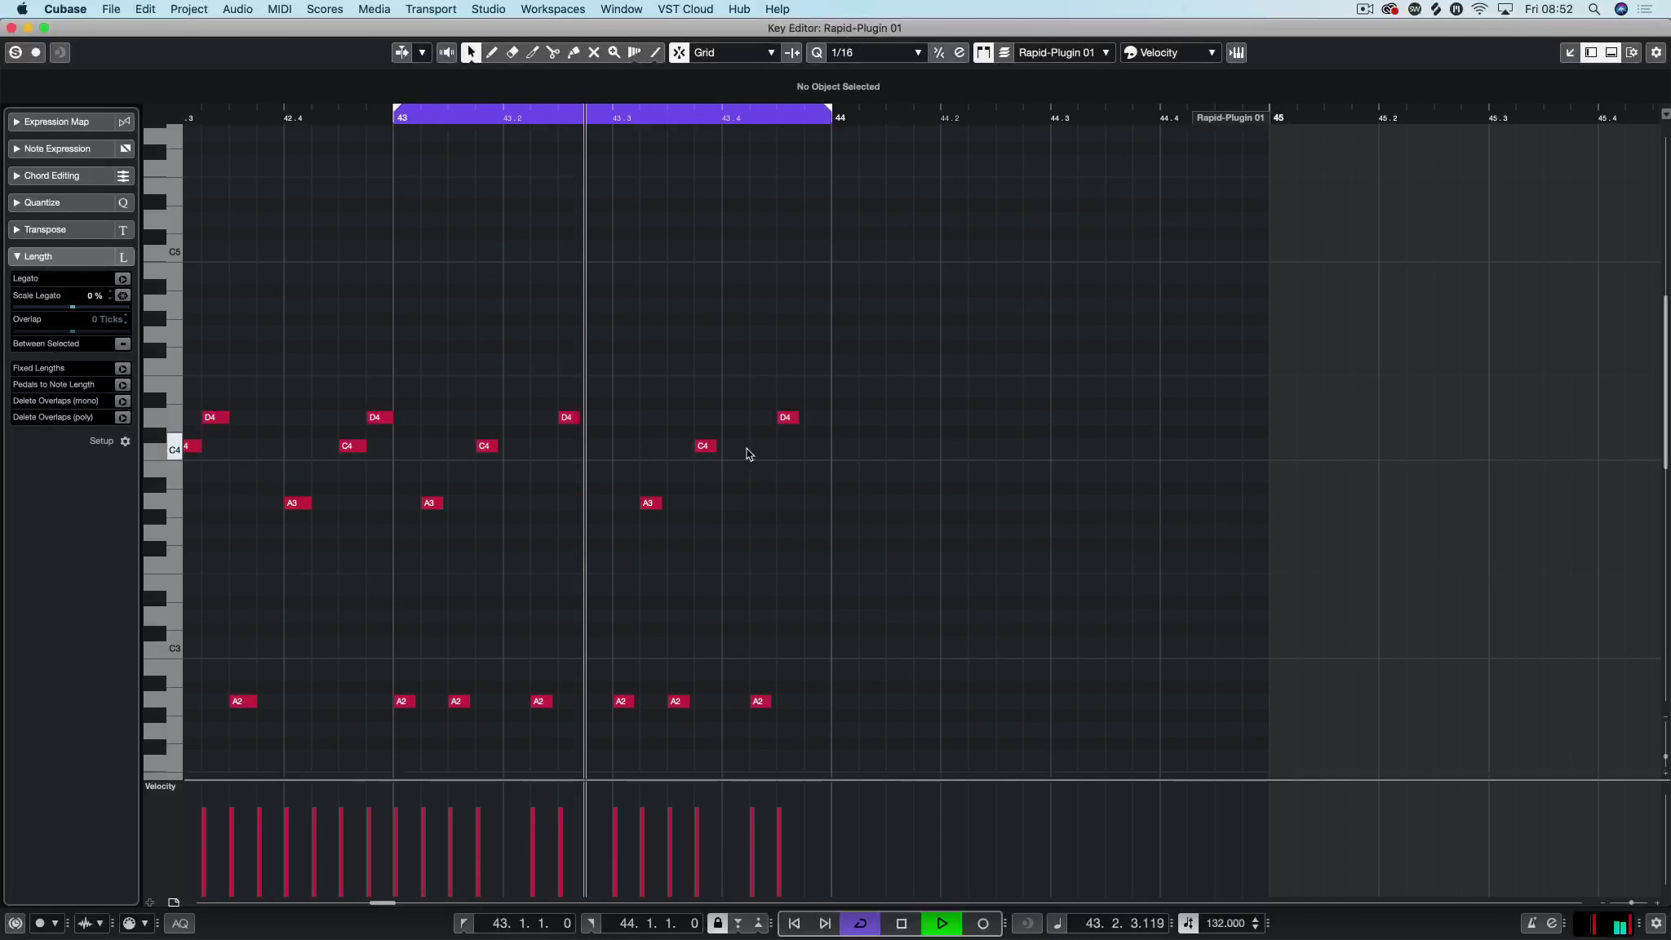
# Step: Draw a continuous row of sixteenth A1 notes across bar 43 with the Line tool
pyautogui.scroll(-6, 840, 561)
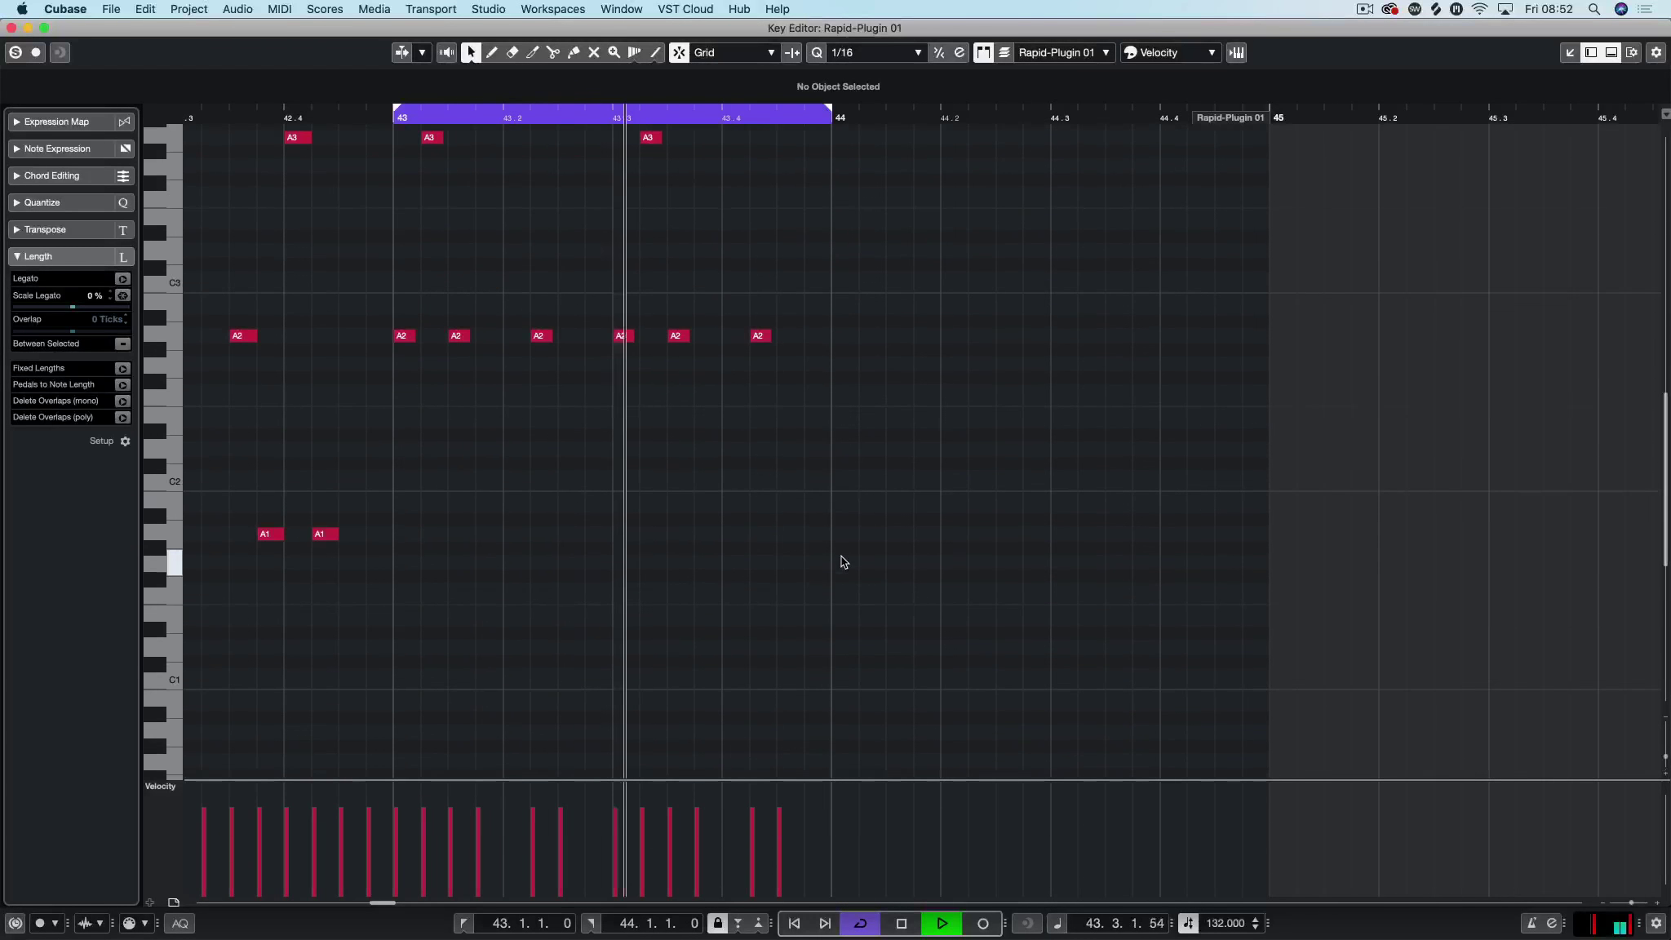
pyautogui.click(655, 52)
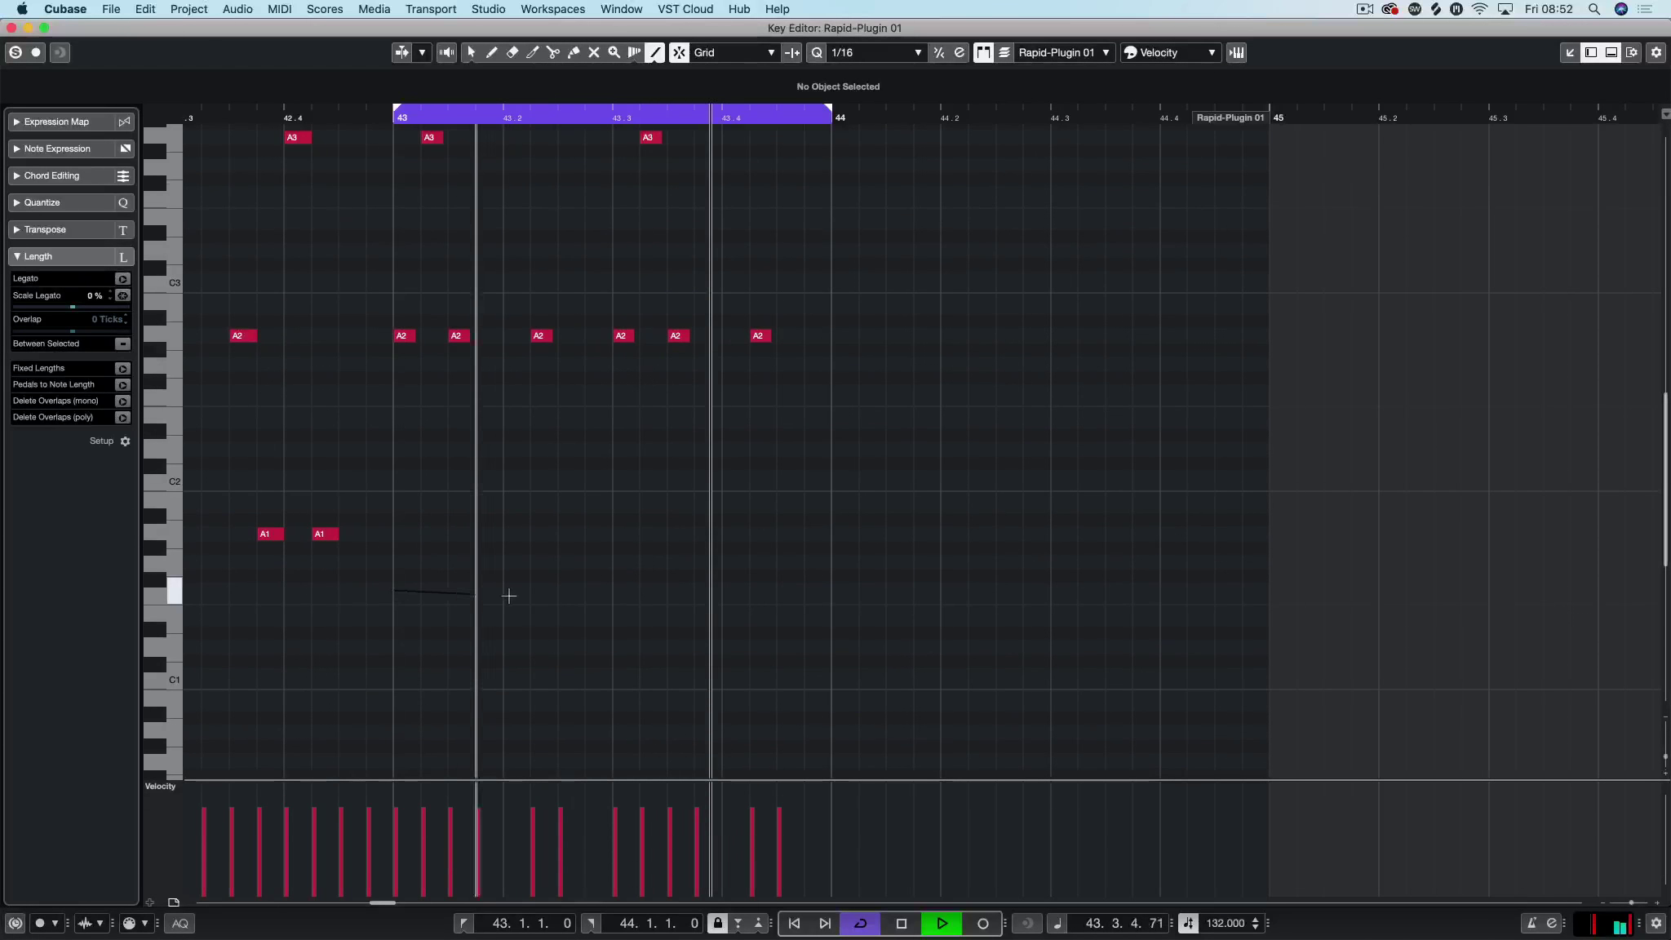
pyautogui.moveTo(402, 533); pyautogui.dragTo(815, 534)
pyautogui.scroll(-3, 815, 534)
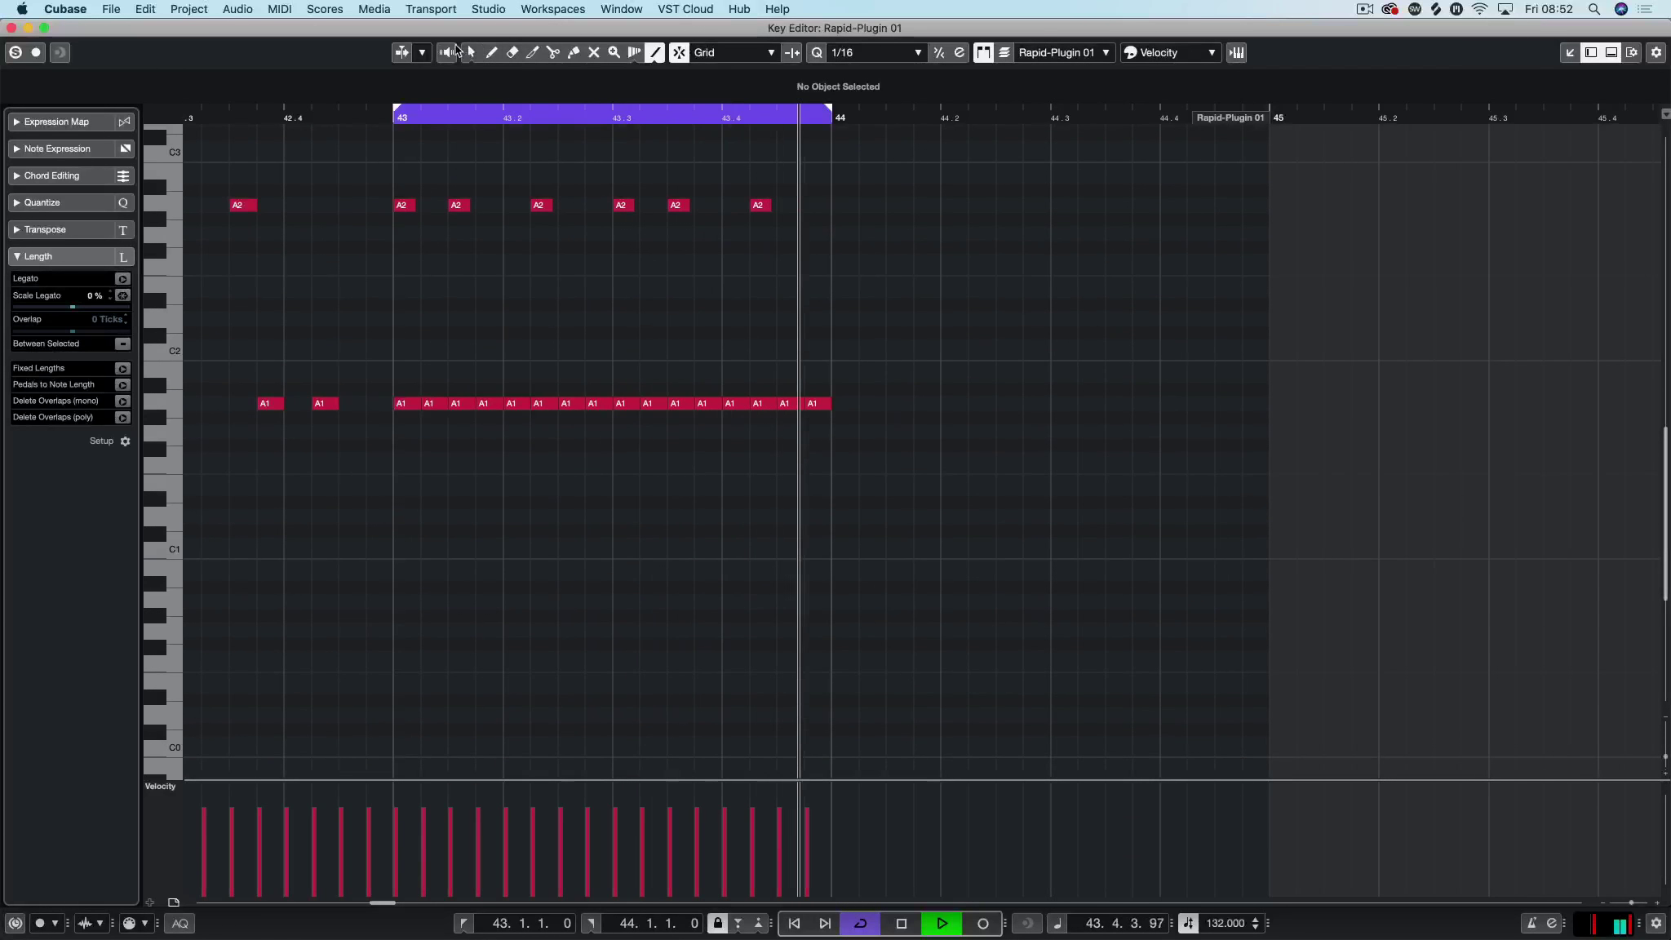
# Step: Shorten the A1 notes in bar 43 to 104 ticks and listen to the loop
pyautogui.click(470, 52)
pyautogui.moveTo(603, 443); pyautogui.dragTo(403, 448)
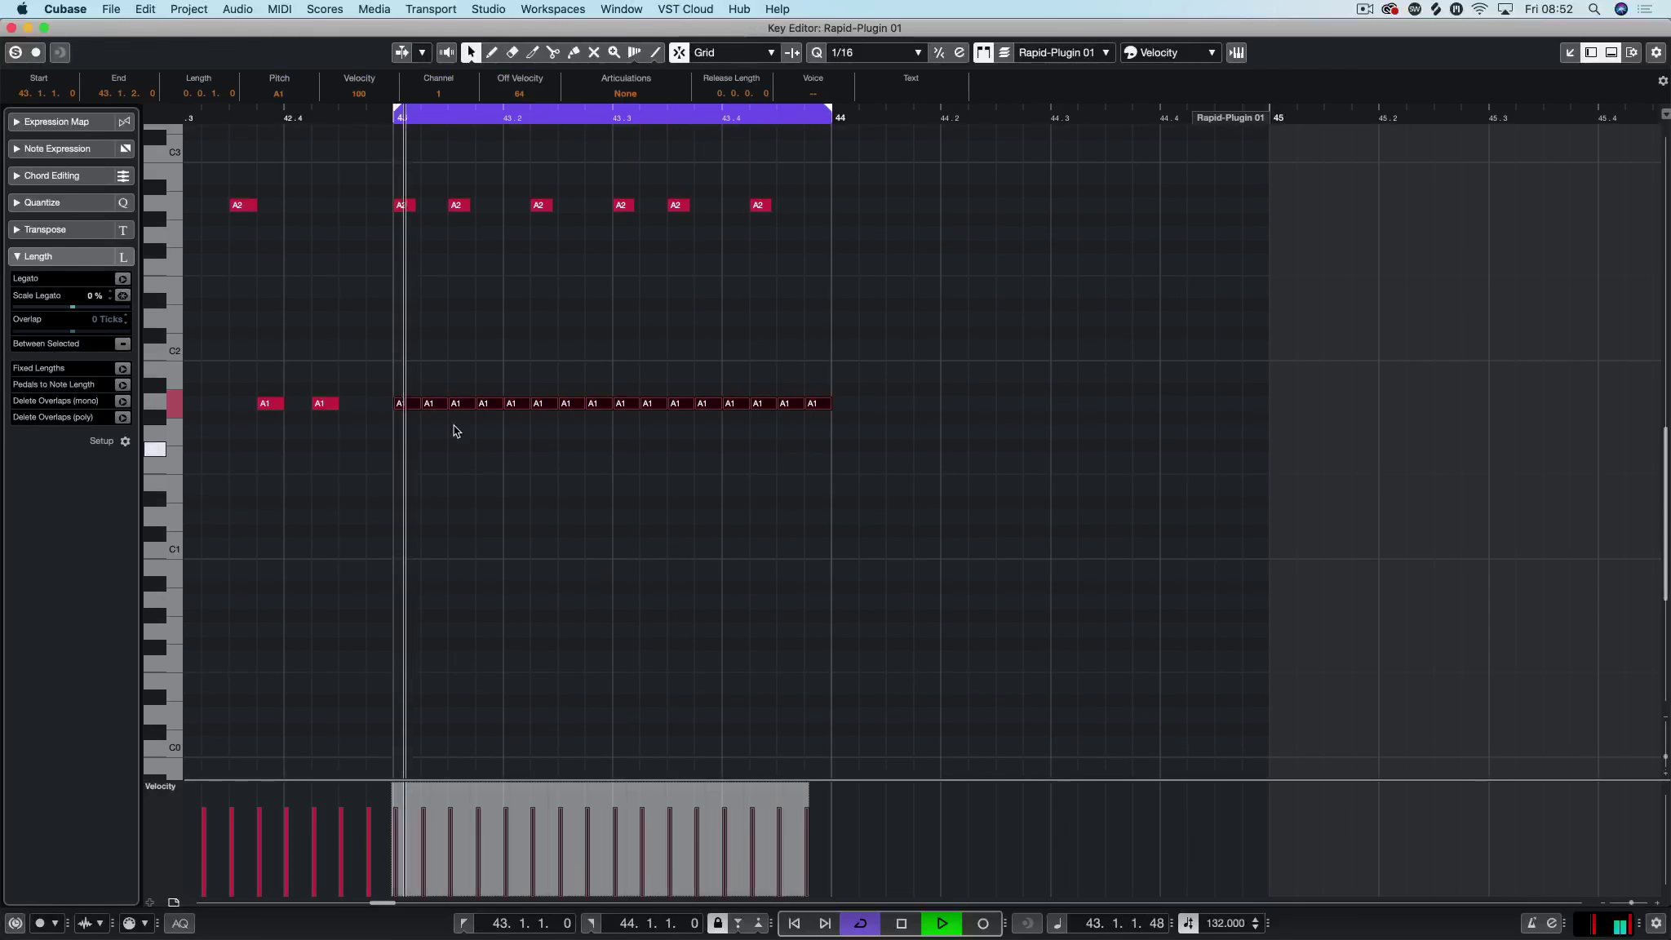
pyautogui.click(825, 360)
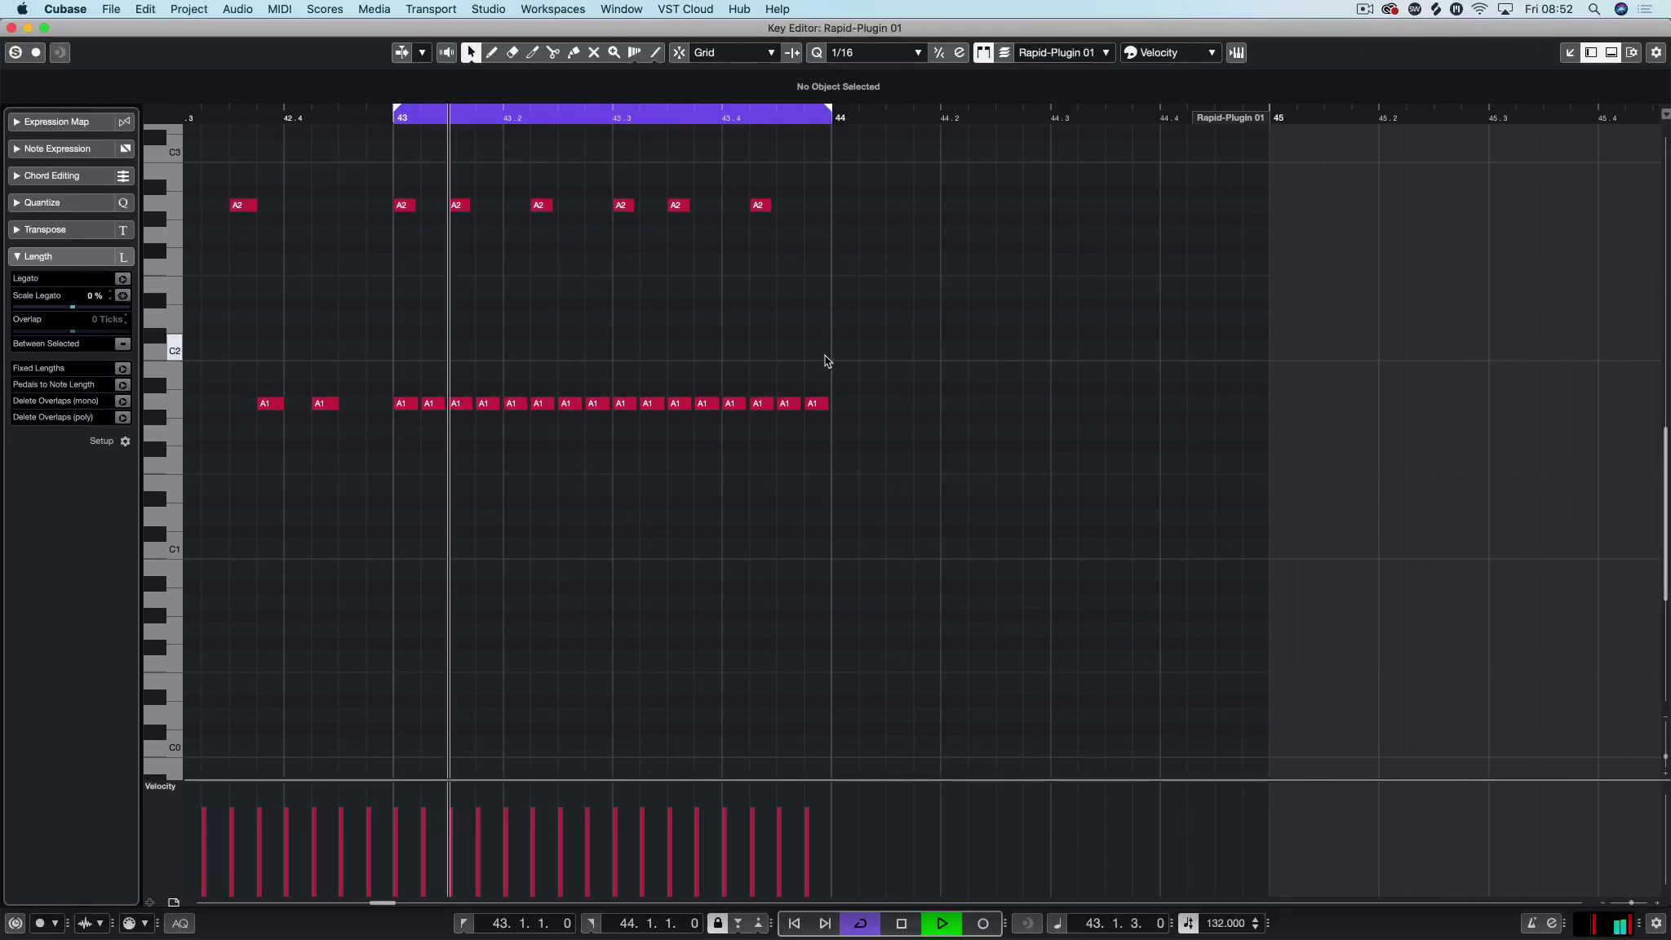
pyautogui.scroll(-3, 825, 361)
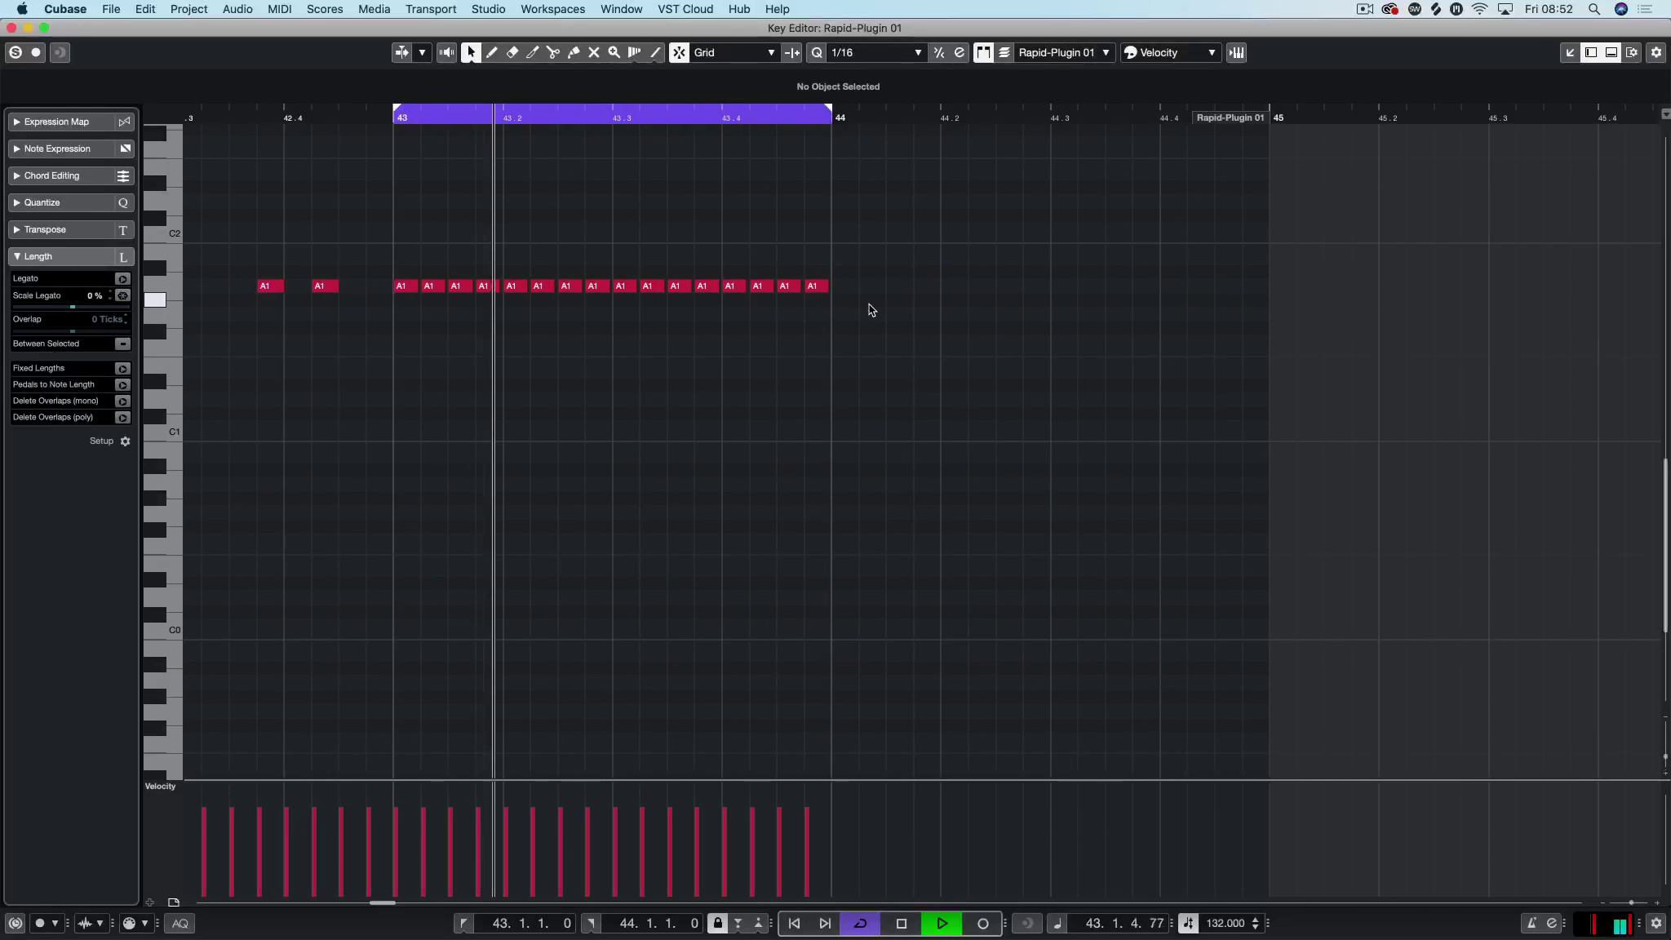
pyautogui.scroll(2, 877, 139)
pyautogui.scroll(4, 874, 138)
pyautogui.press('space')
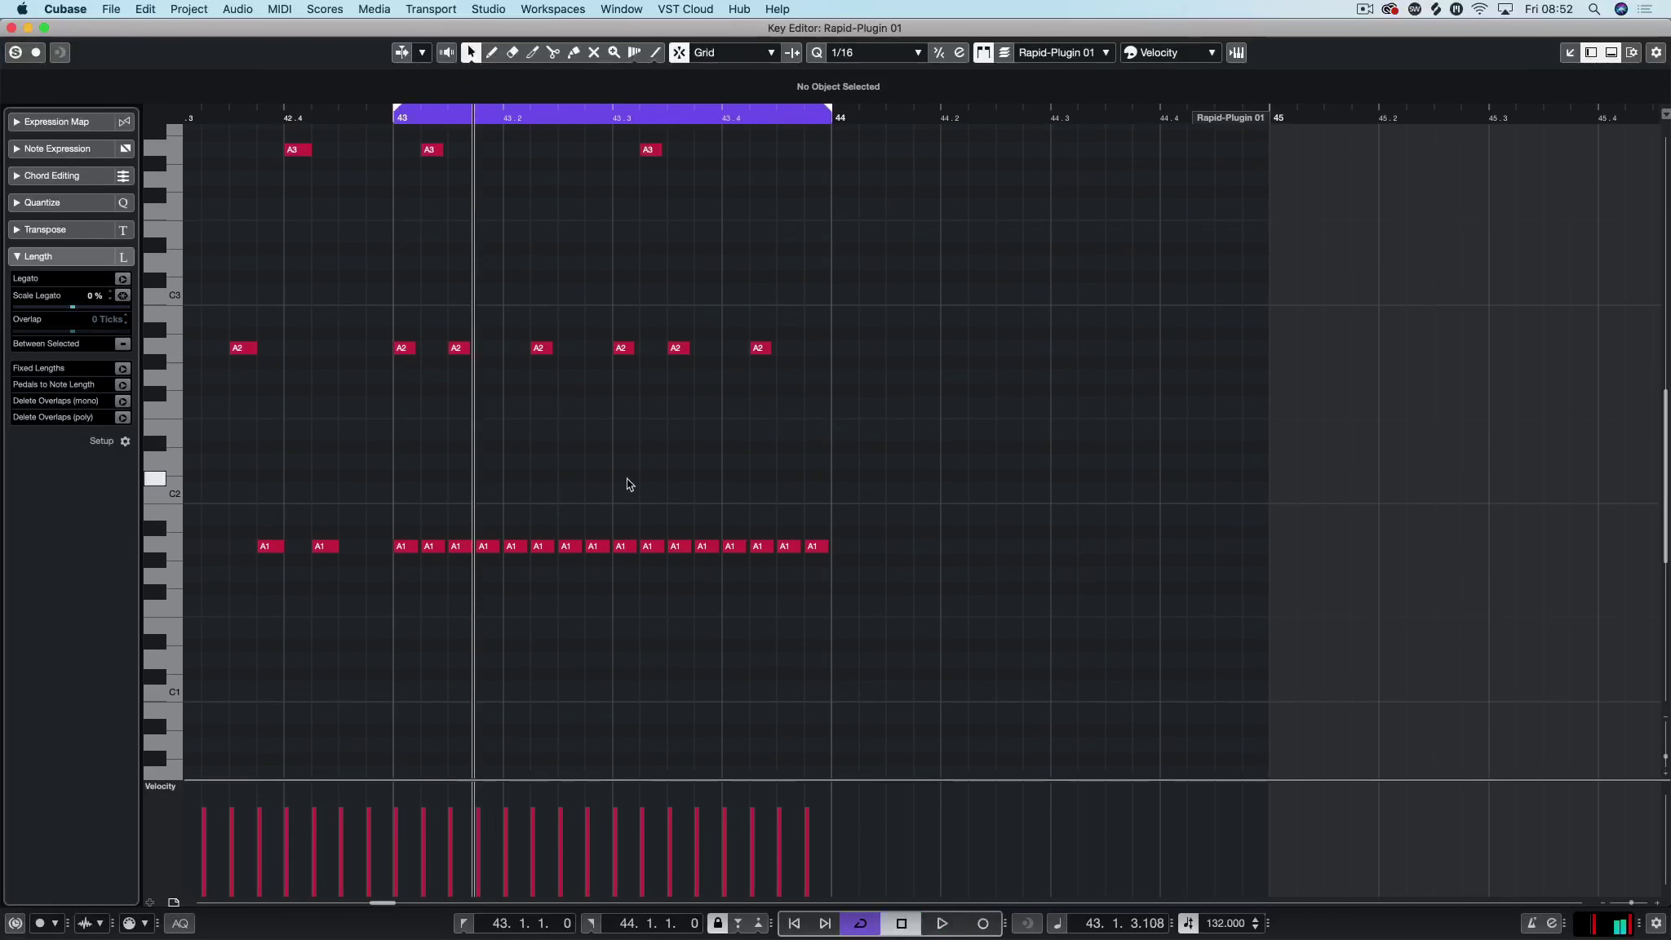
# Step: Delete the A1 notes in bar 43 except those at 43.2.1, 43.2.4, 43.4.1 and 43.4.4, and play the loop
pyautogui.scroll(3, 594, 497)
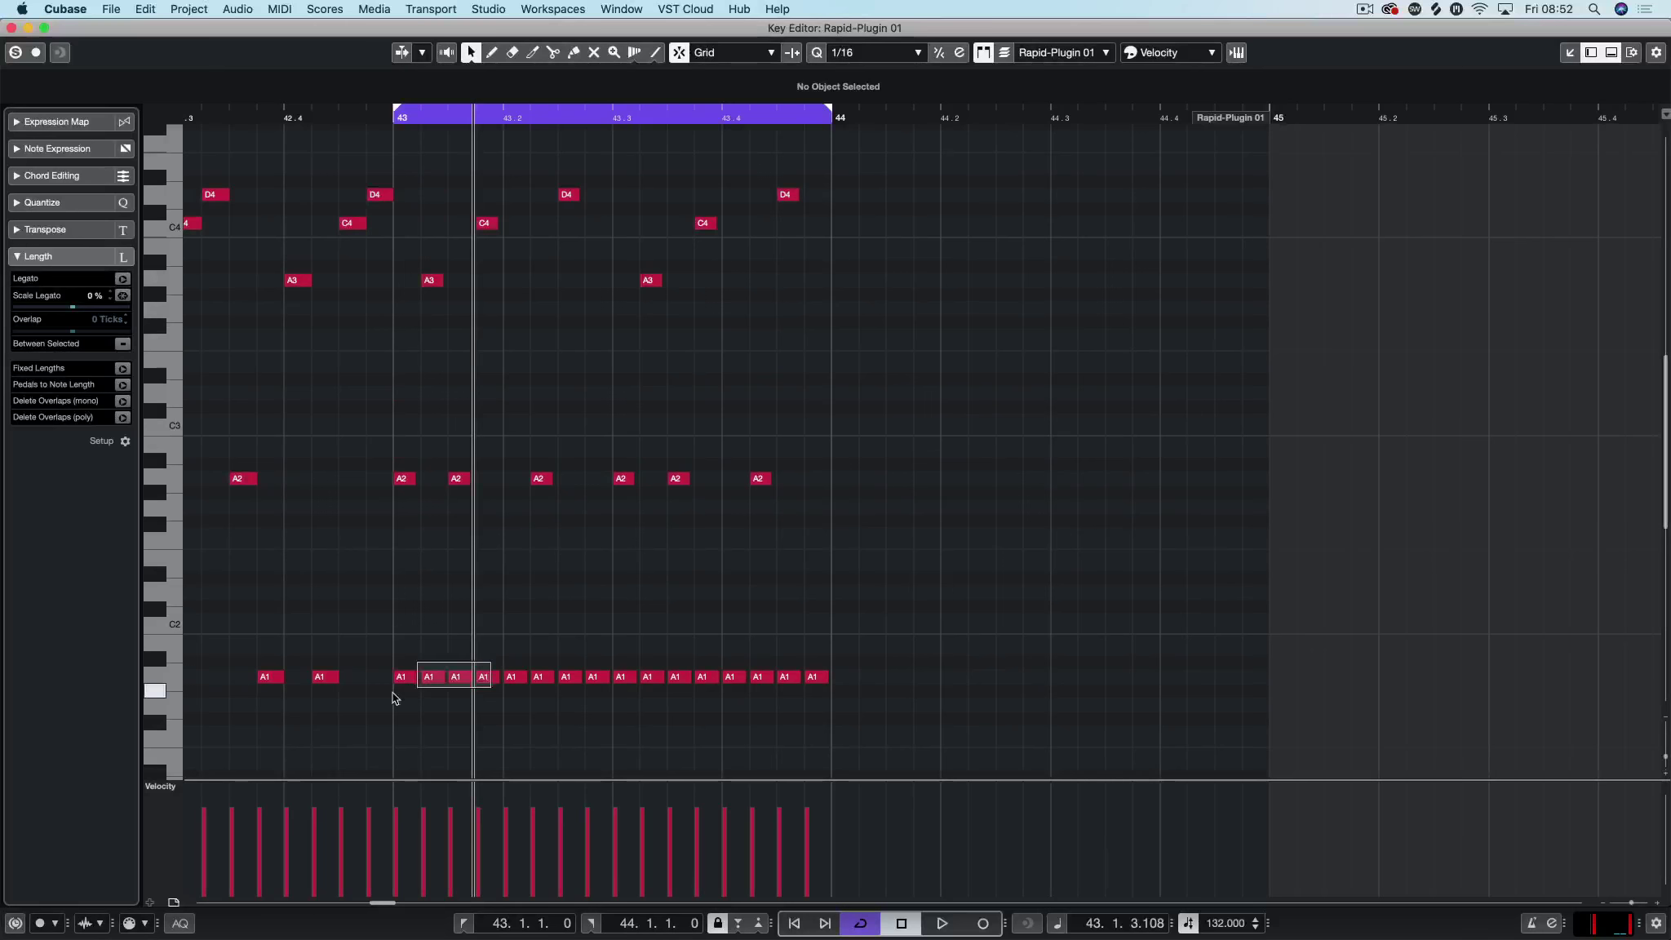
pyautogui.moveTo(393, 698); pyautogui.dragTo(393, 698)
pyautogui.press('Delete')
pyautogui.moveTo(544, 659); pyautogui.dragTo(792, 700)
pyautogui.press('Delete')
pyautogui.press('Delete')
pyautogui.press('Delete')
pyautogui.moveTo(453, 635); pyautogui.dragTo(1043, 773)
pyautogui.click(1001, 587)
pyautogui.press('space')
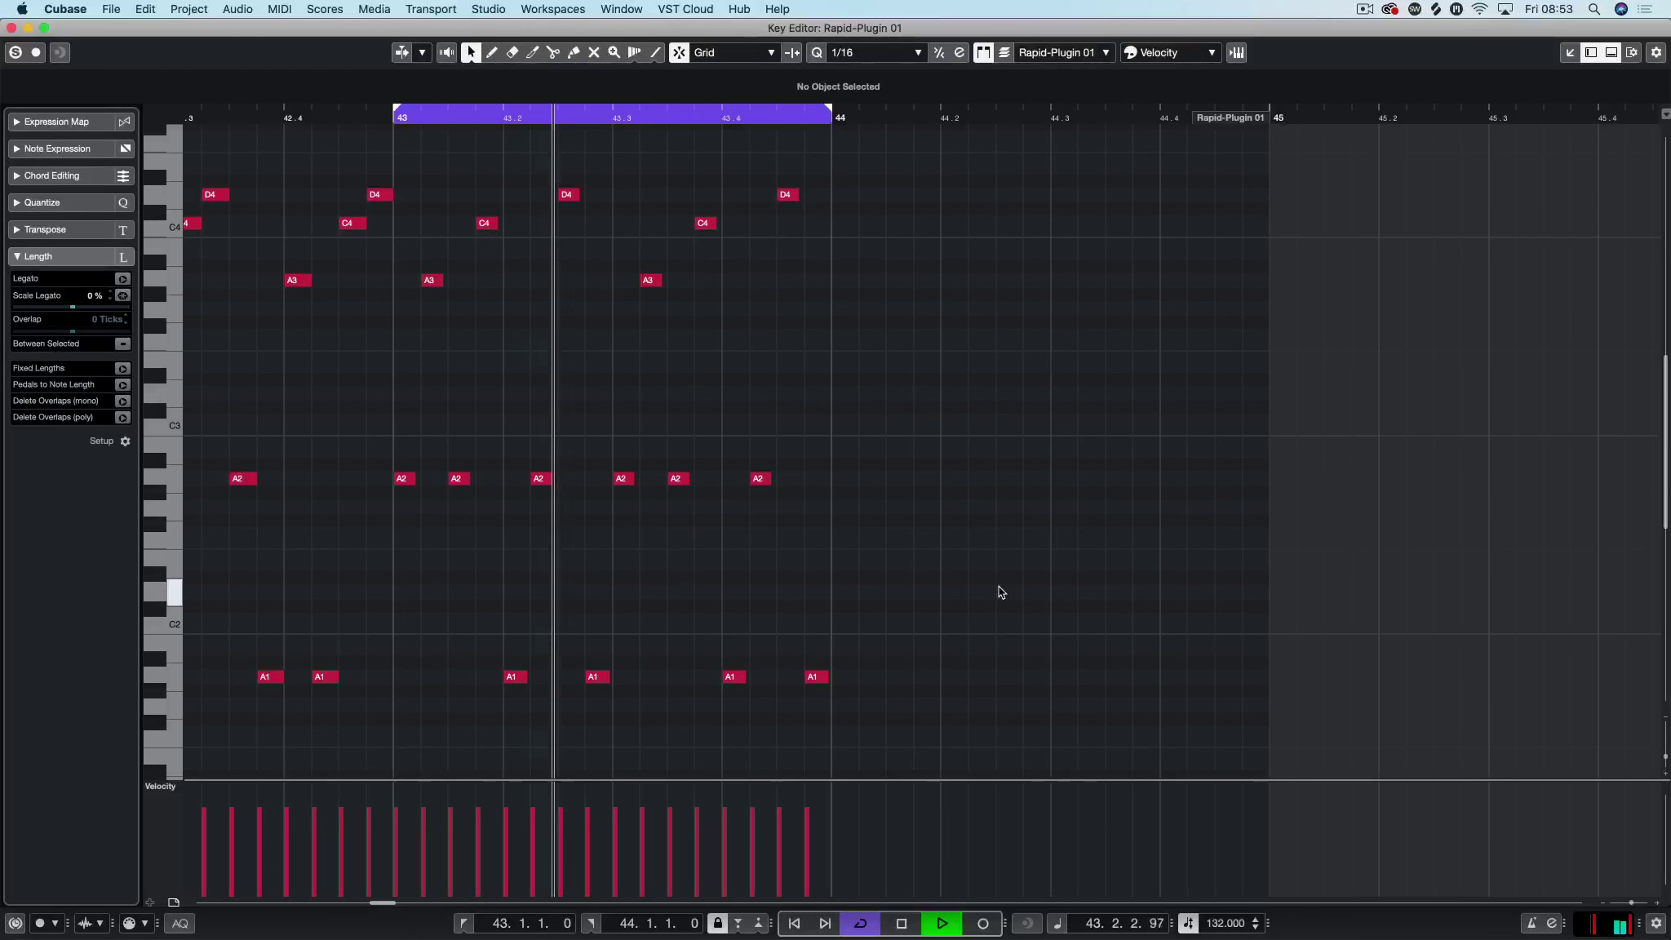
pyautogui.press('space')
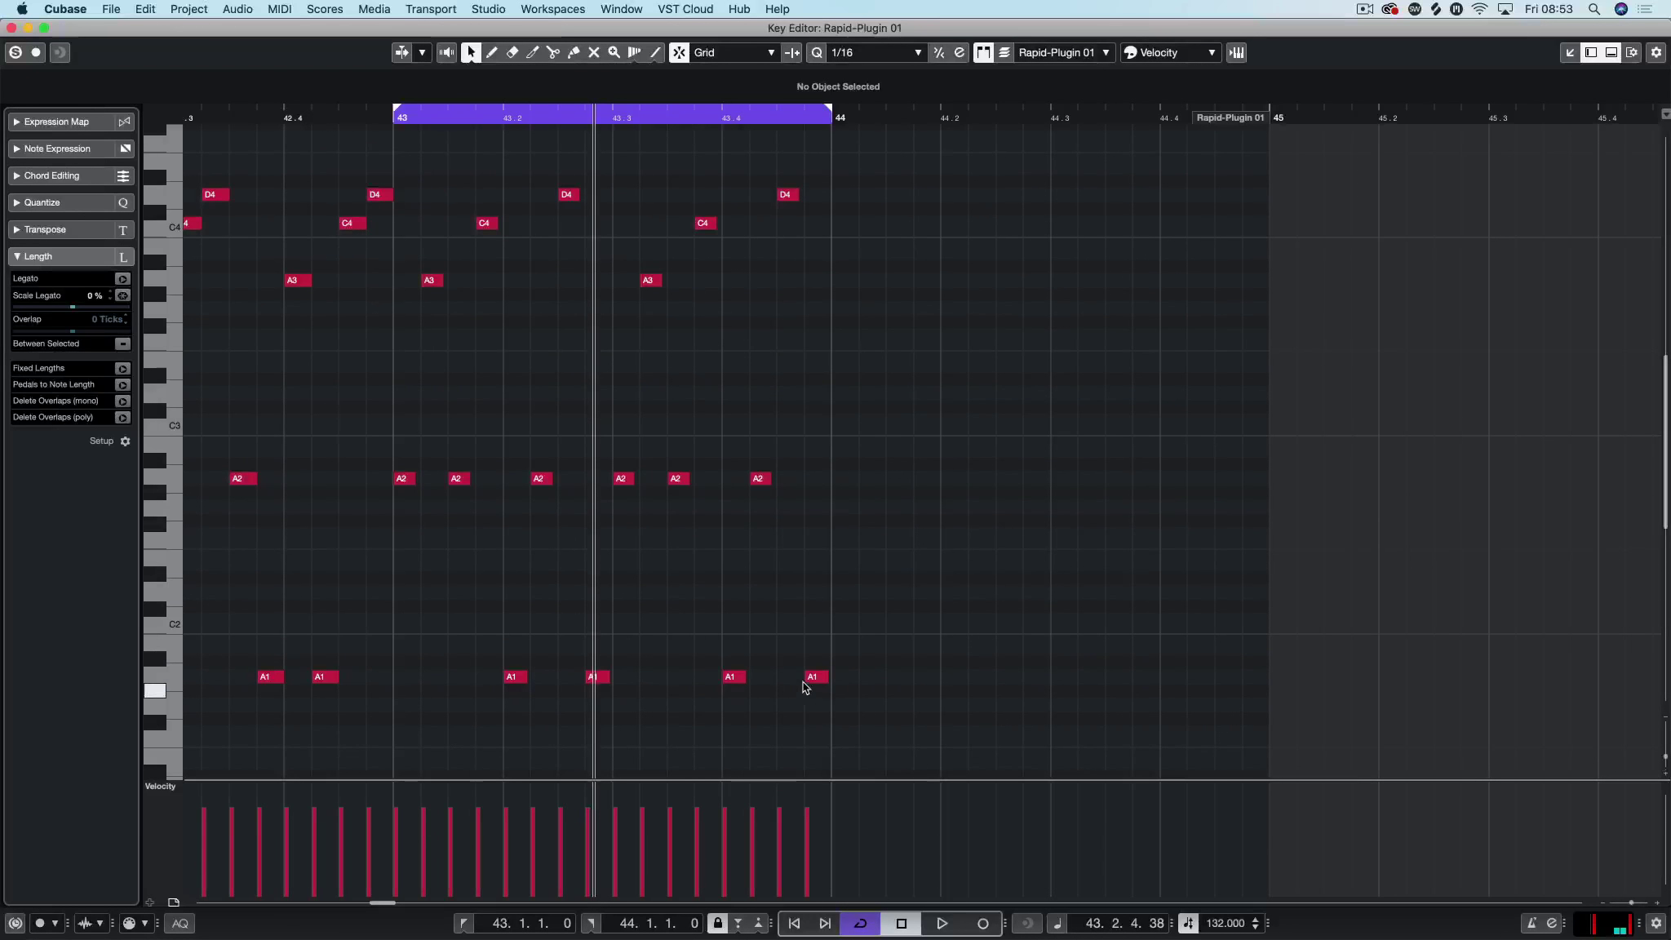
# Step: Select the A1 notes and the A2 notes in bar 43 in turn to examine the two bass rows
pyautogui.moveTo(865, 648); pyautogui.dragTo(457, 732)
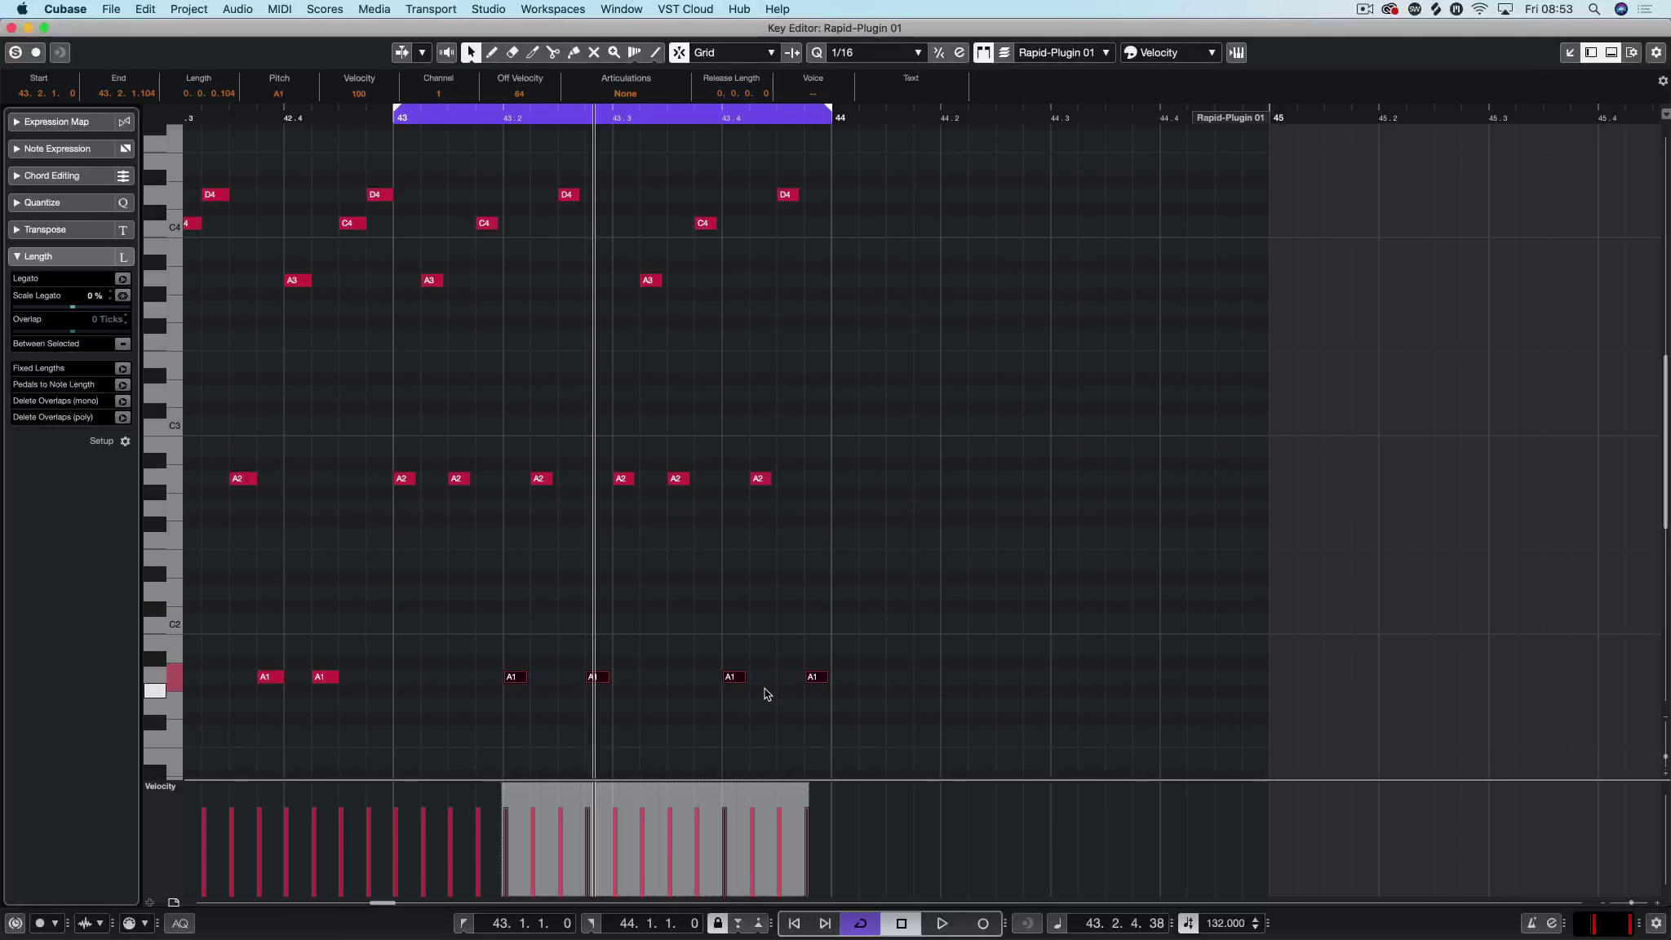
pyautogui.click(498, 654)
pyautogui.moveTo(439, 642); pyautogui.dragTo(901, 730)
pyautogui.moveTo(380, 453); pyautogui.dragTo(828, 531)
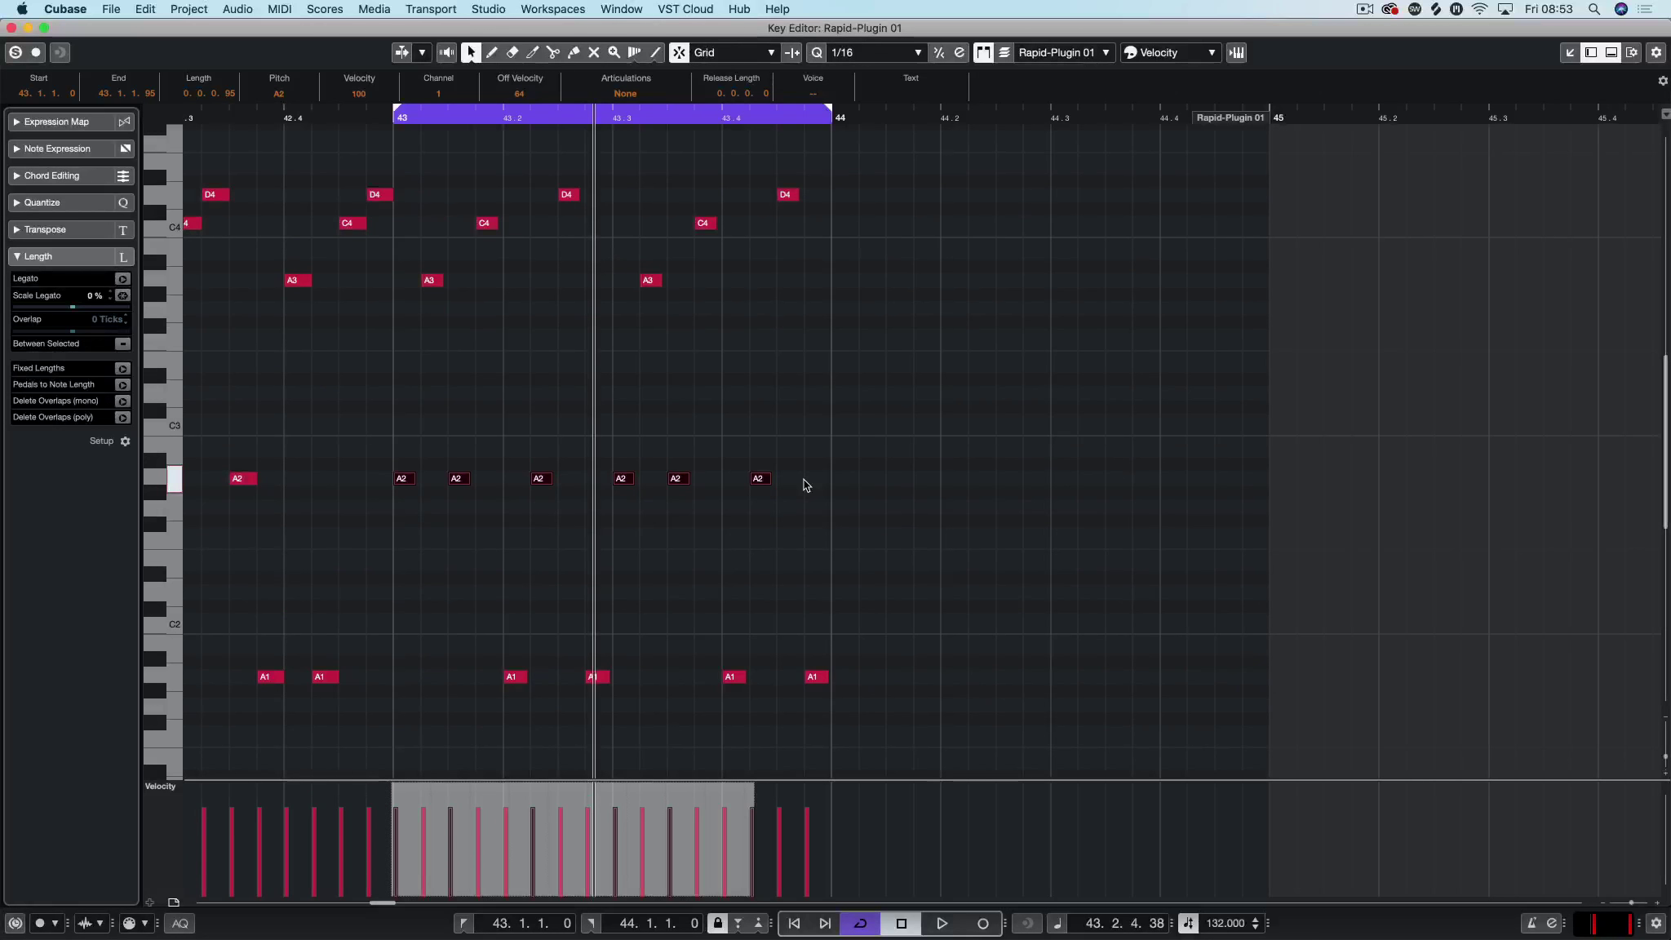
# Step: Return from the Key Editor to the project and open the track's Rapid-Plugin instrument window while the loop plays
pyautogui.press('Return')
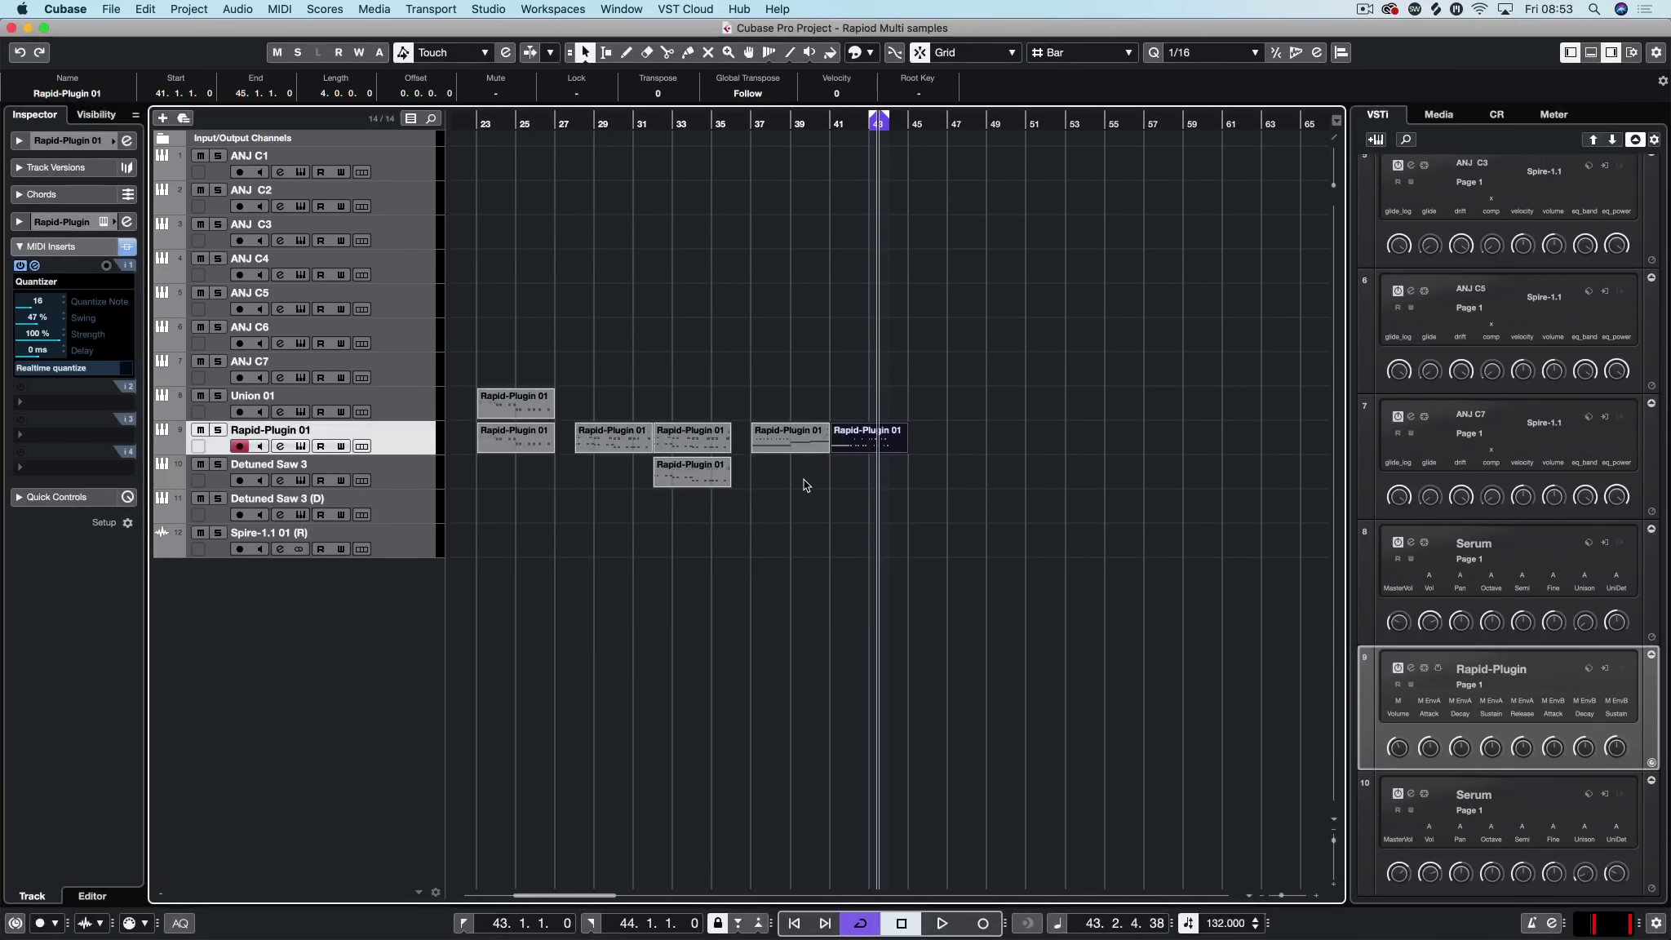
pyautogui.press('space')
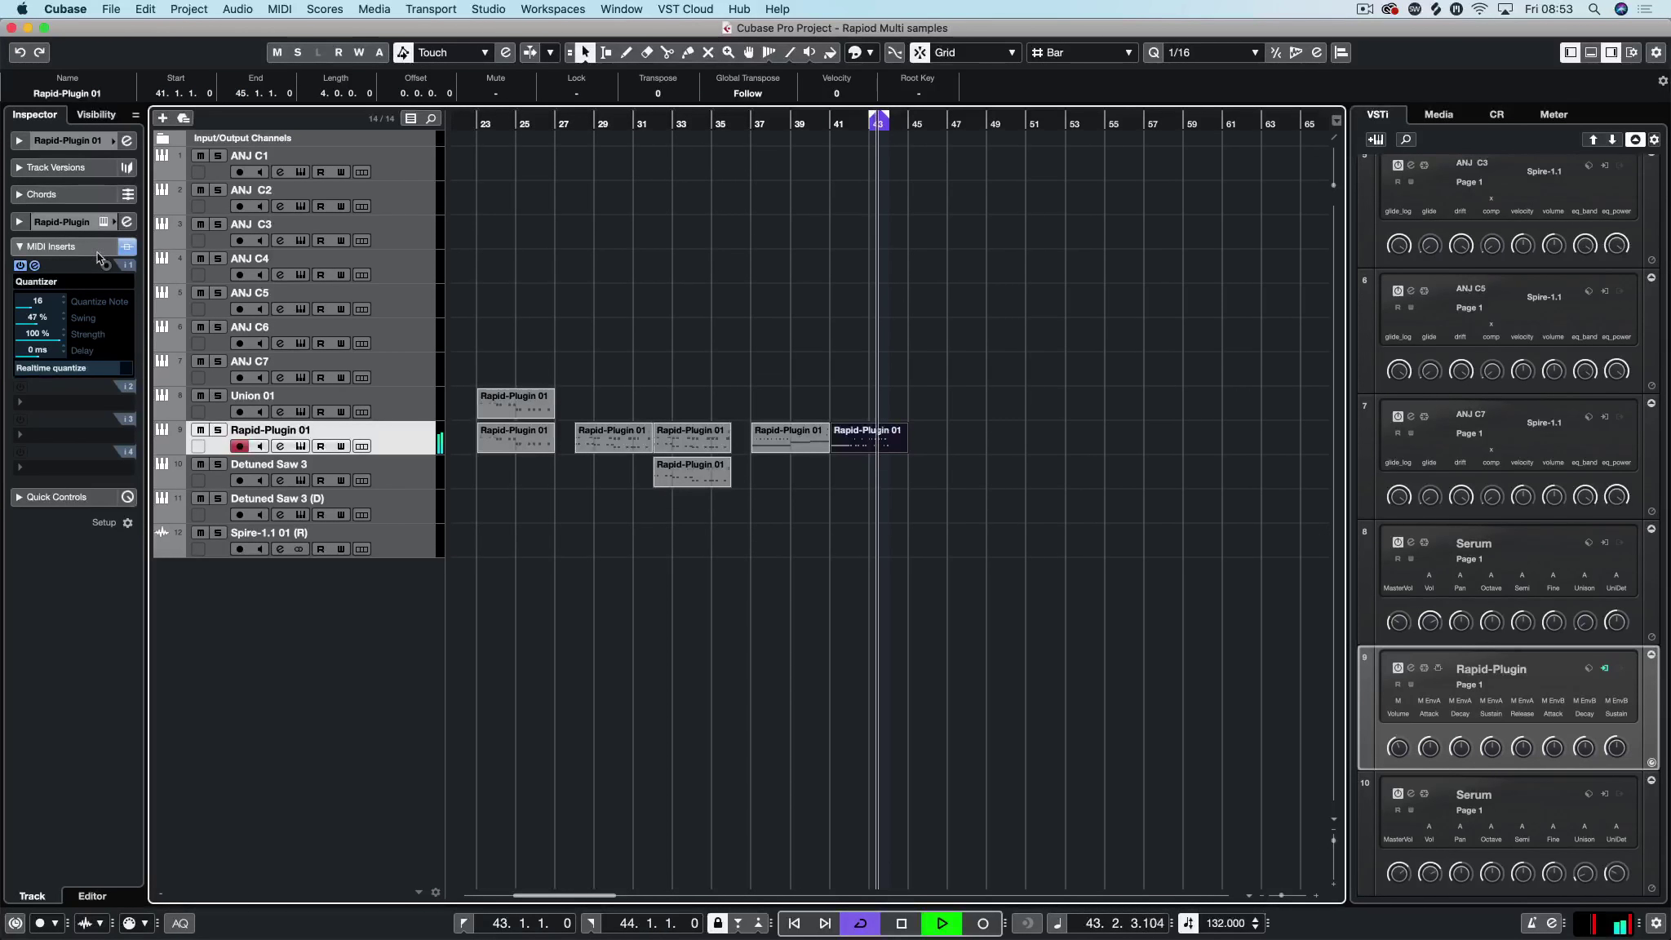
pyautogui.click(65, 223)
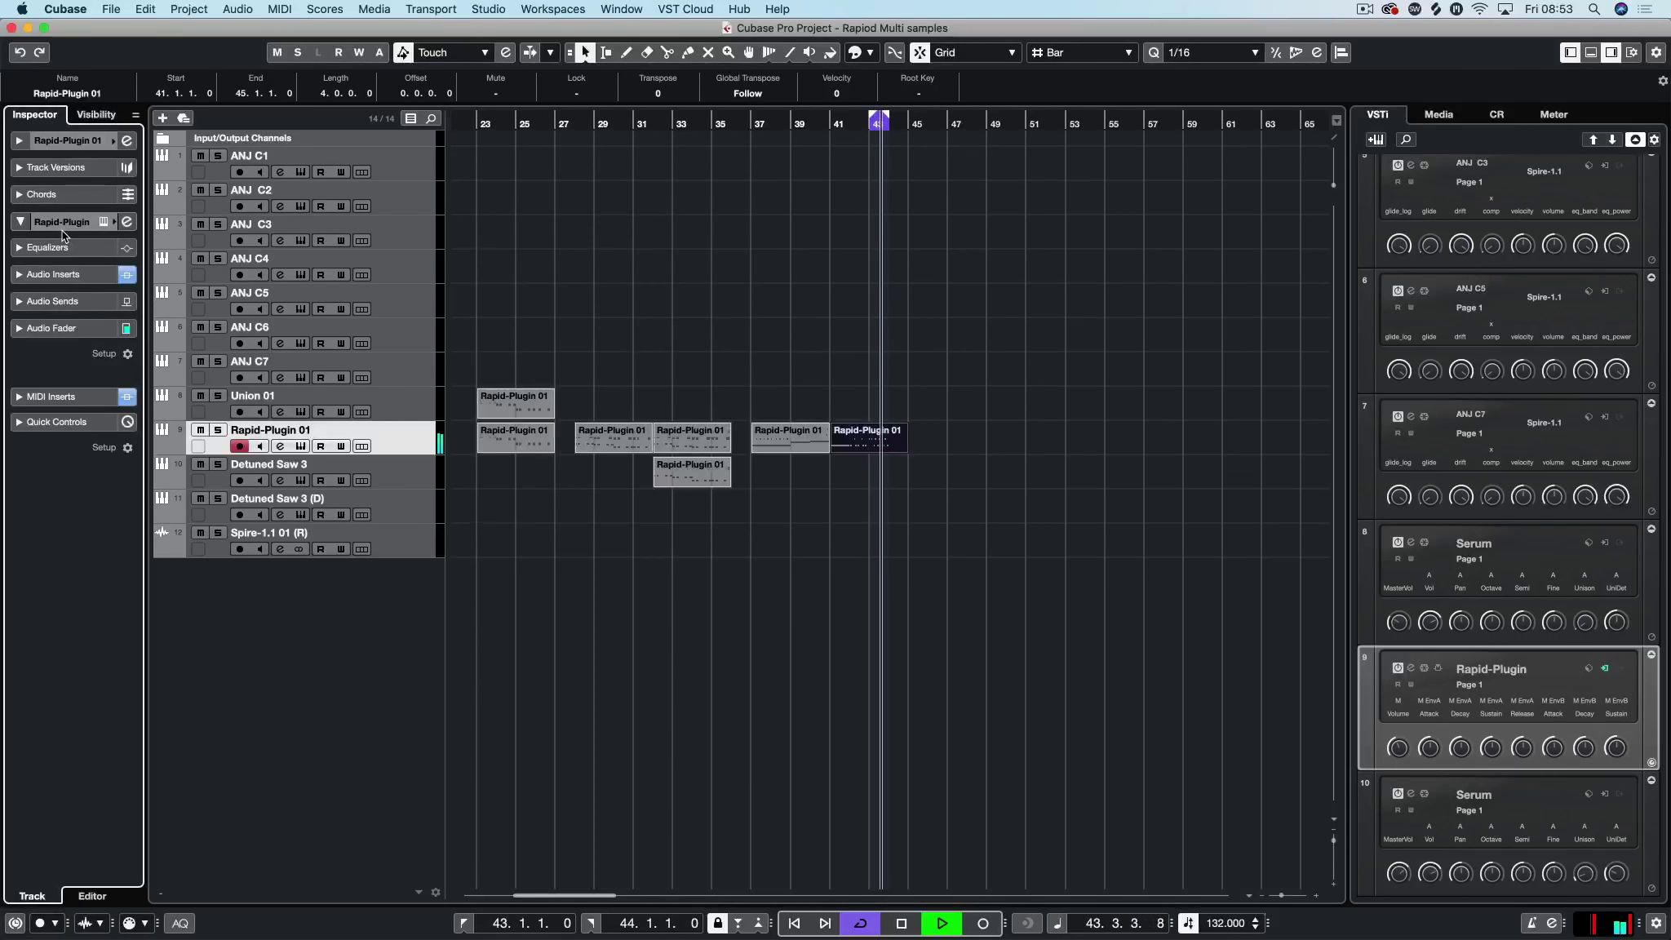
pyautogui.click(66, 222)
pyautogui.click(104, 221)
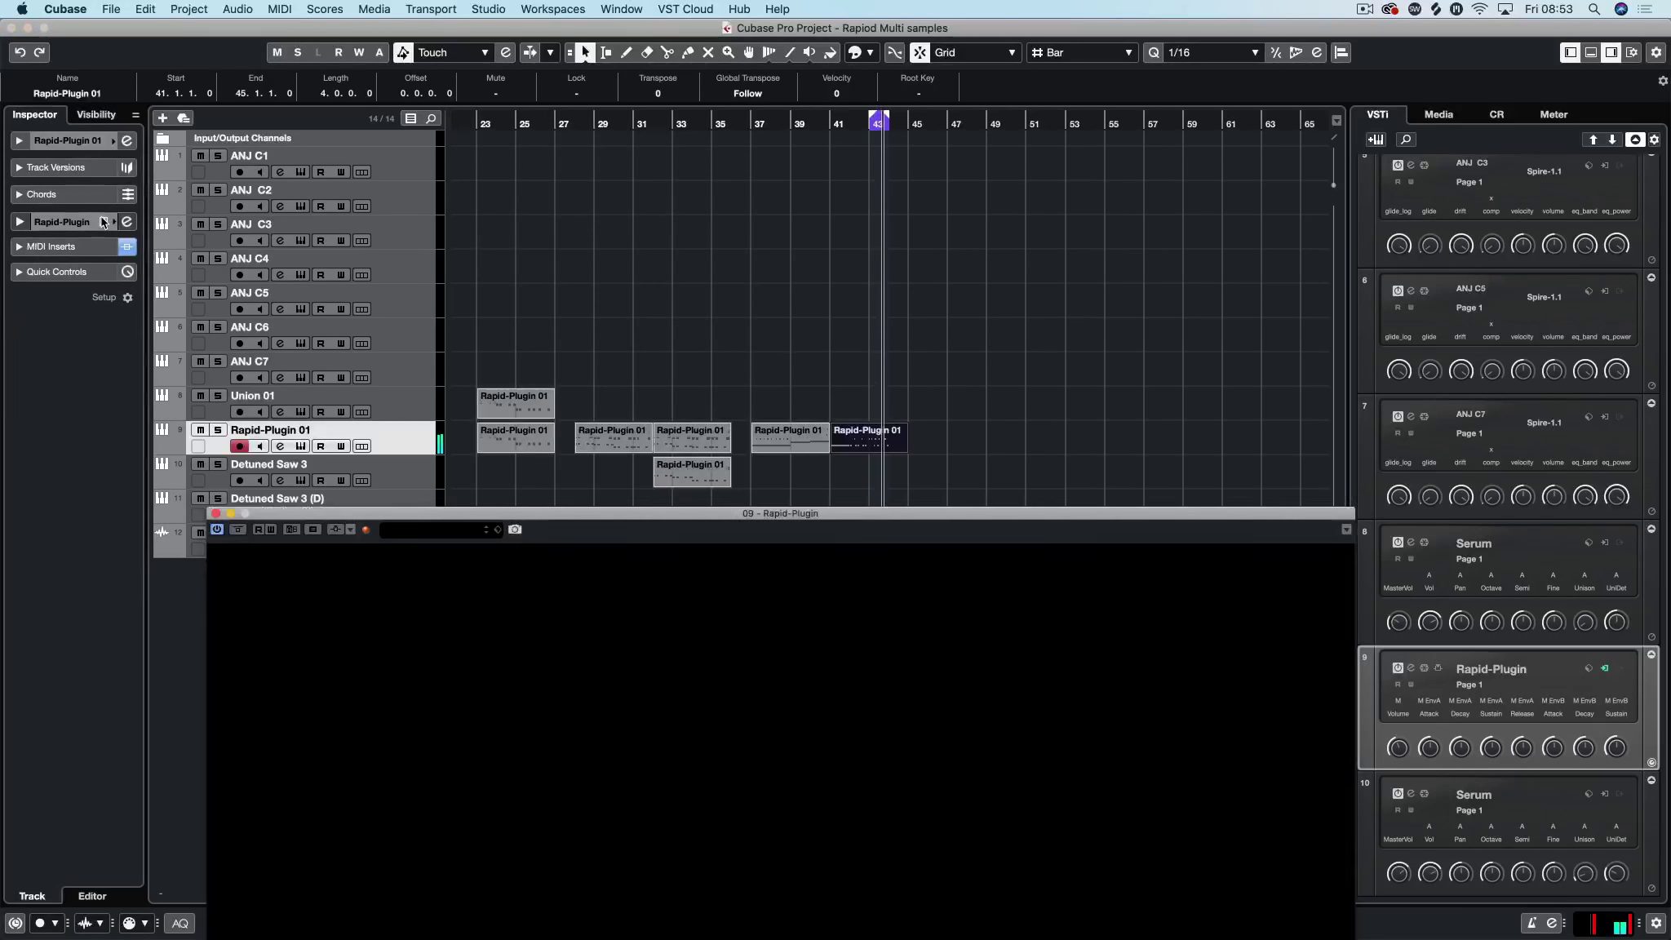
pyautogui.press('space')
pyautogui.moveTo(730, 514); pyautogui.dragTo(683, 79)
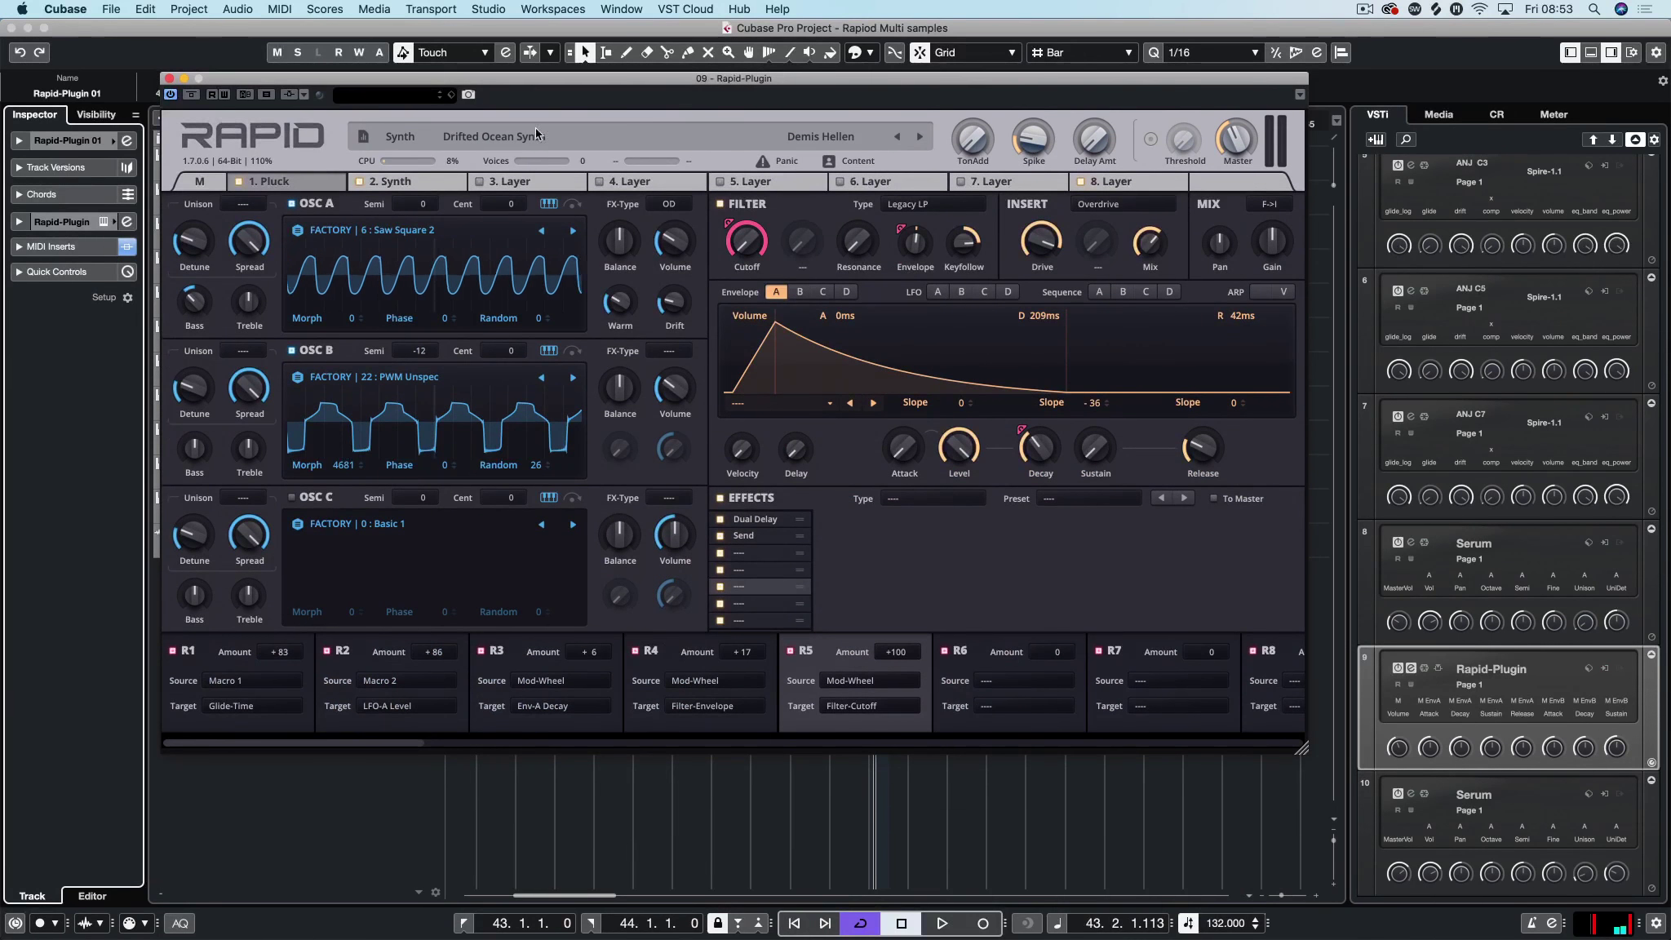
# Step: Browse the Rapid presets to StarsPL and audition the bar 43 loop with it
pyautogui.click(897, 141)
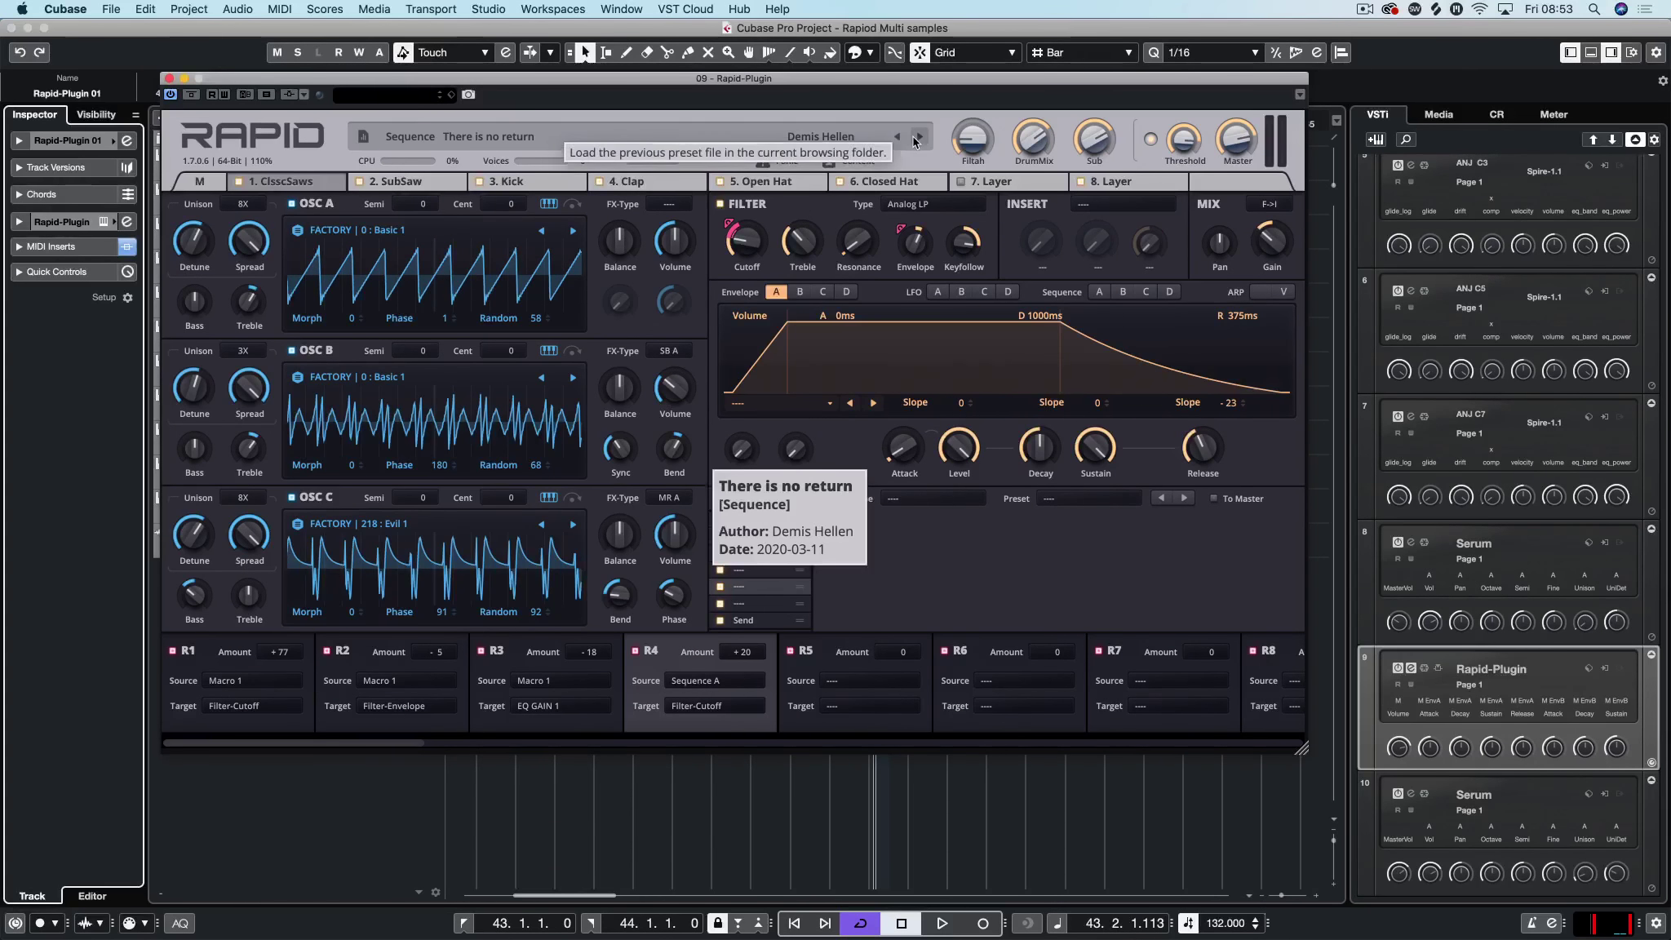
pyautogui.click(918, 139)
pyautogui.click(918, 139)
pyautogui.click(918, 139)
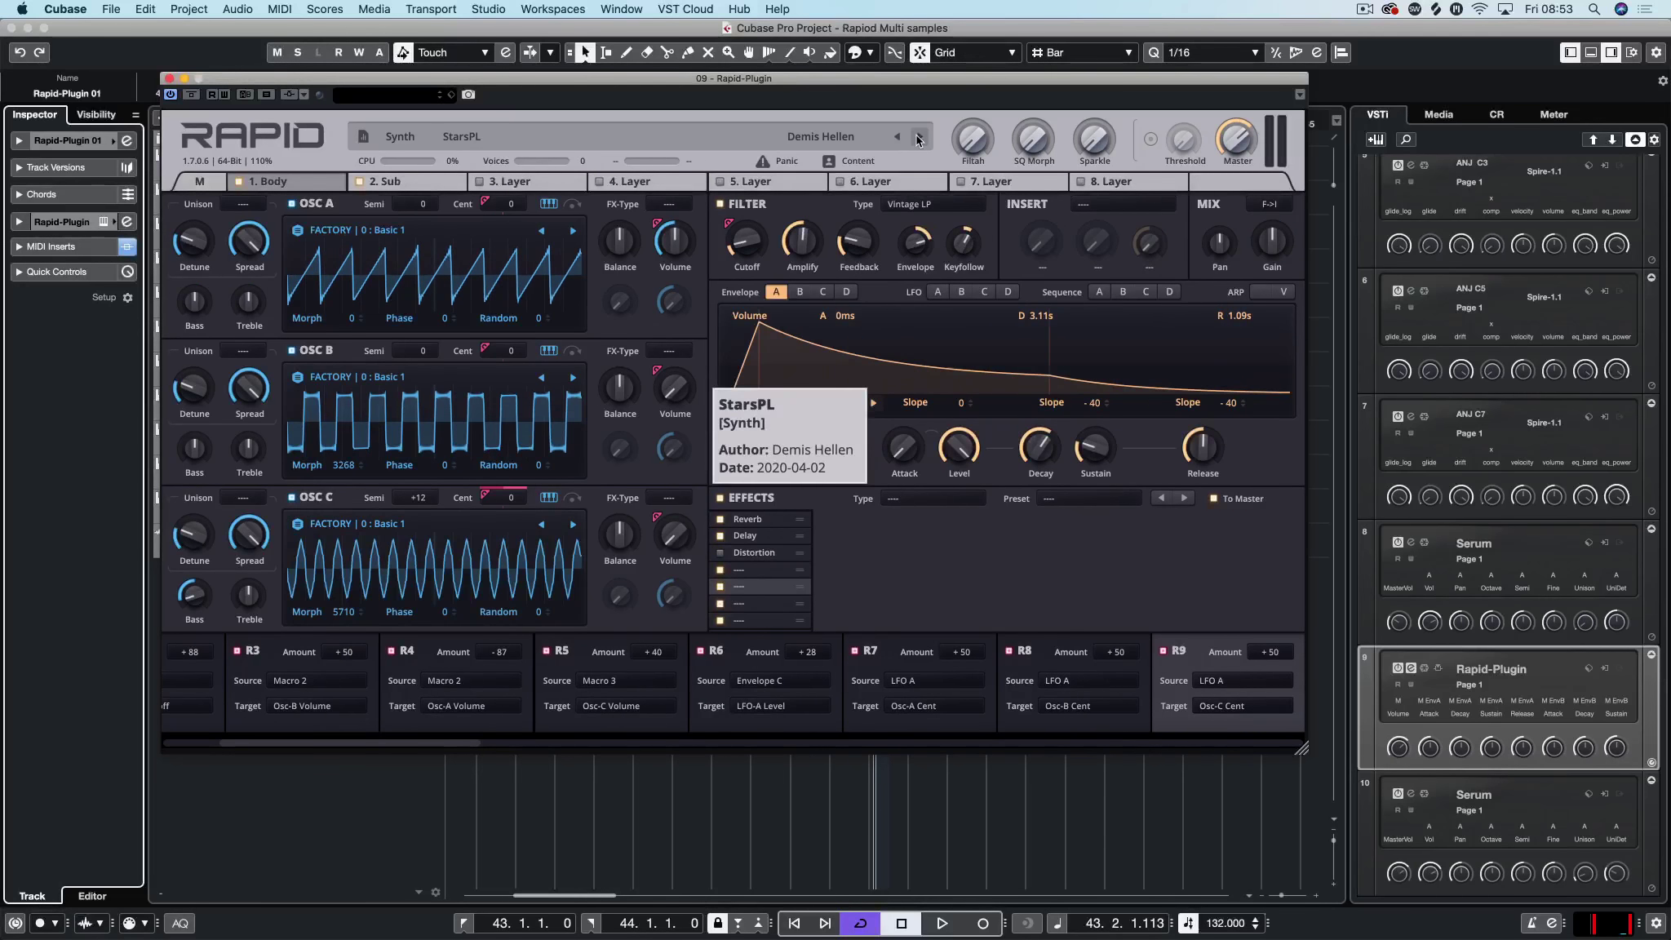
pyautogui.press('space')
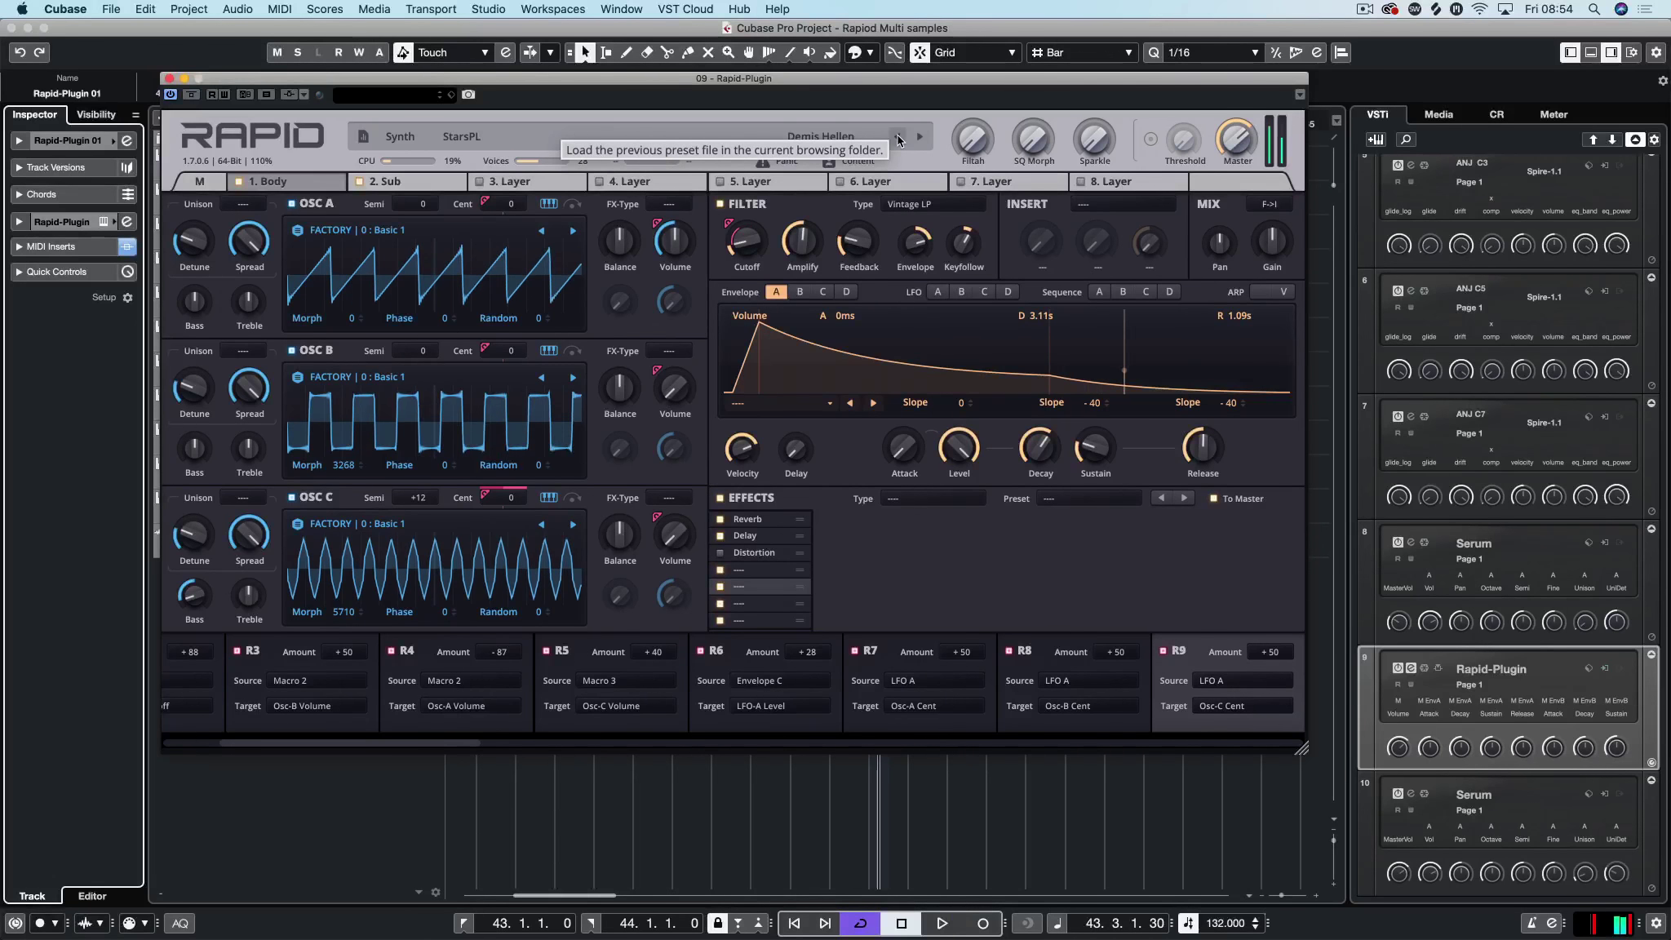
pyautogui.press('space')
# Step: Switch back to the Drifted Ocean Synth preset, listen to the loop and close the instrument window
pyautogui.click(898, 139)
pyautogui.click(898, 139)
pyautogui.press('space')
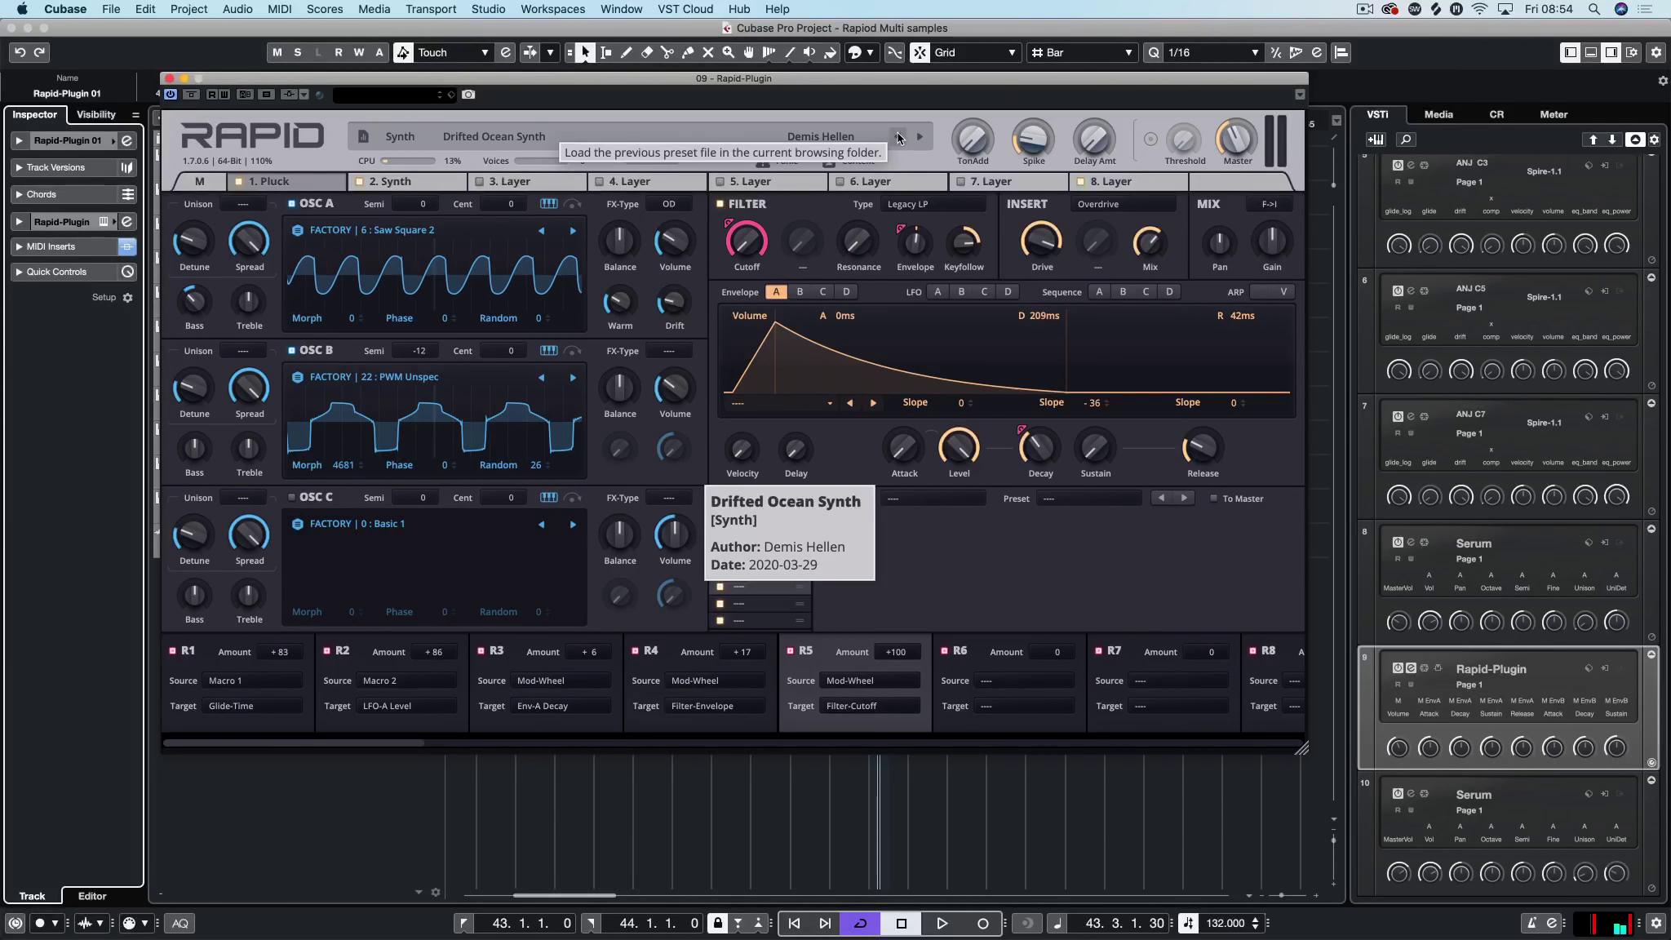
pyautogui.click(169, 78)
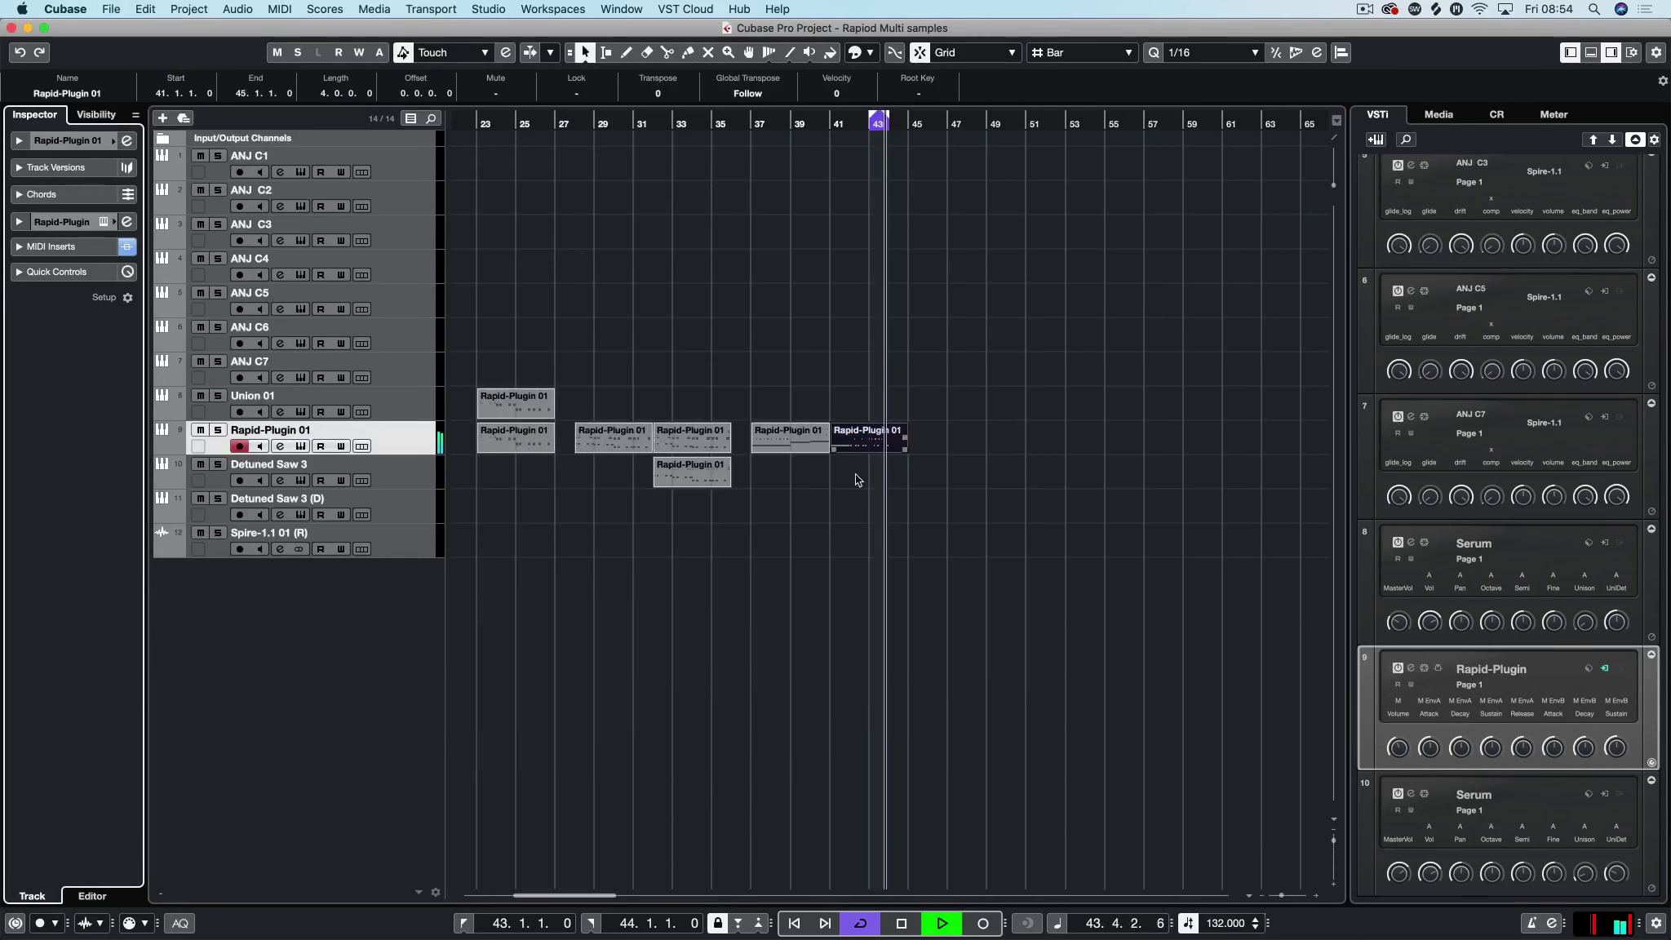
pyautogui.press('space')
# Step: Copy bar 43's A2 and A1 notes into the melody gaps of bar 44, ending with an A2 on the last sixteenth
pyautogui.press('Return')
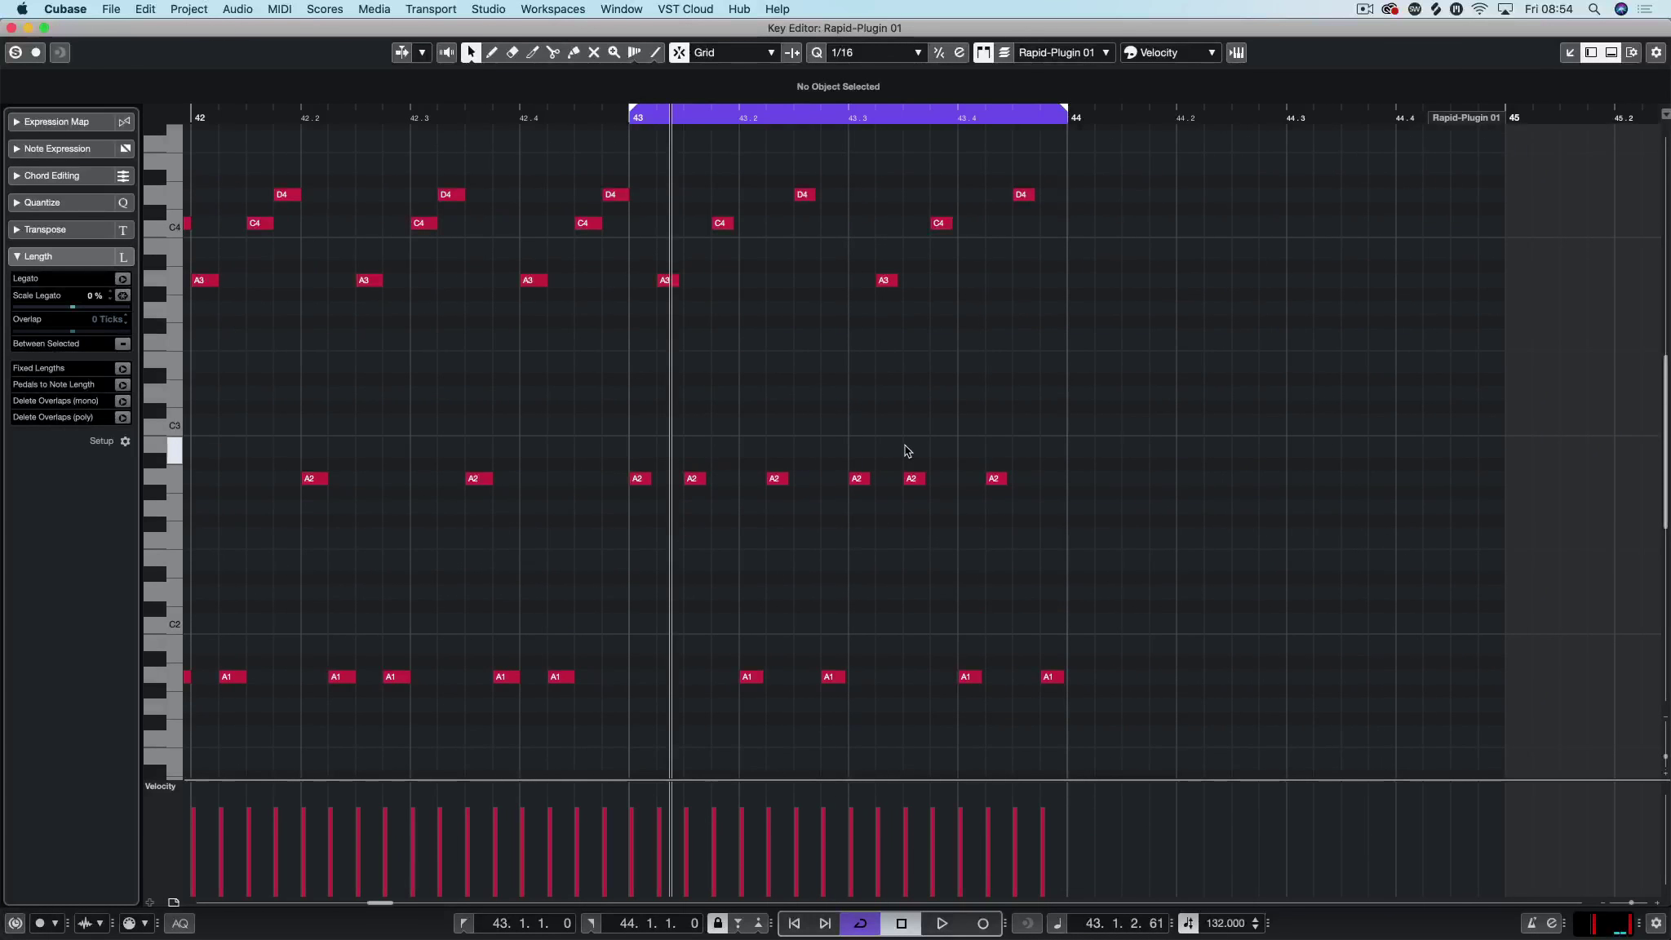
pyautogui.moveTo(1053, 171); pyautogui.dragTo(1039, 305)
pyautogui.press('g')
pyautogui.moveTo(1212, 434); pyautogui.dragTo(899, 746)
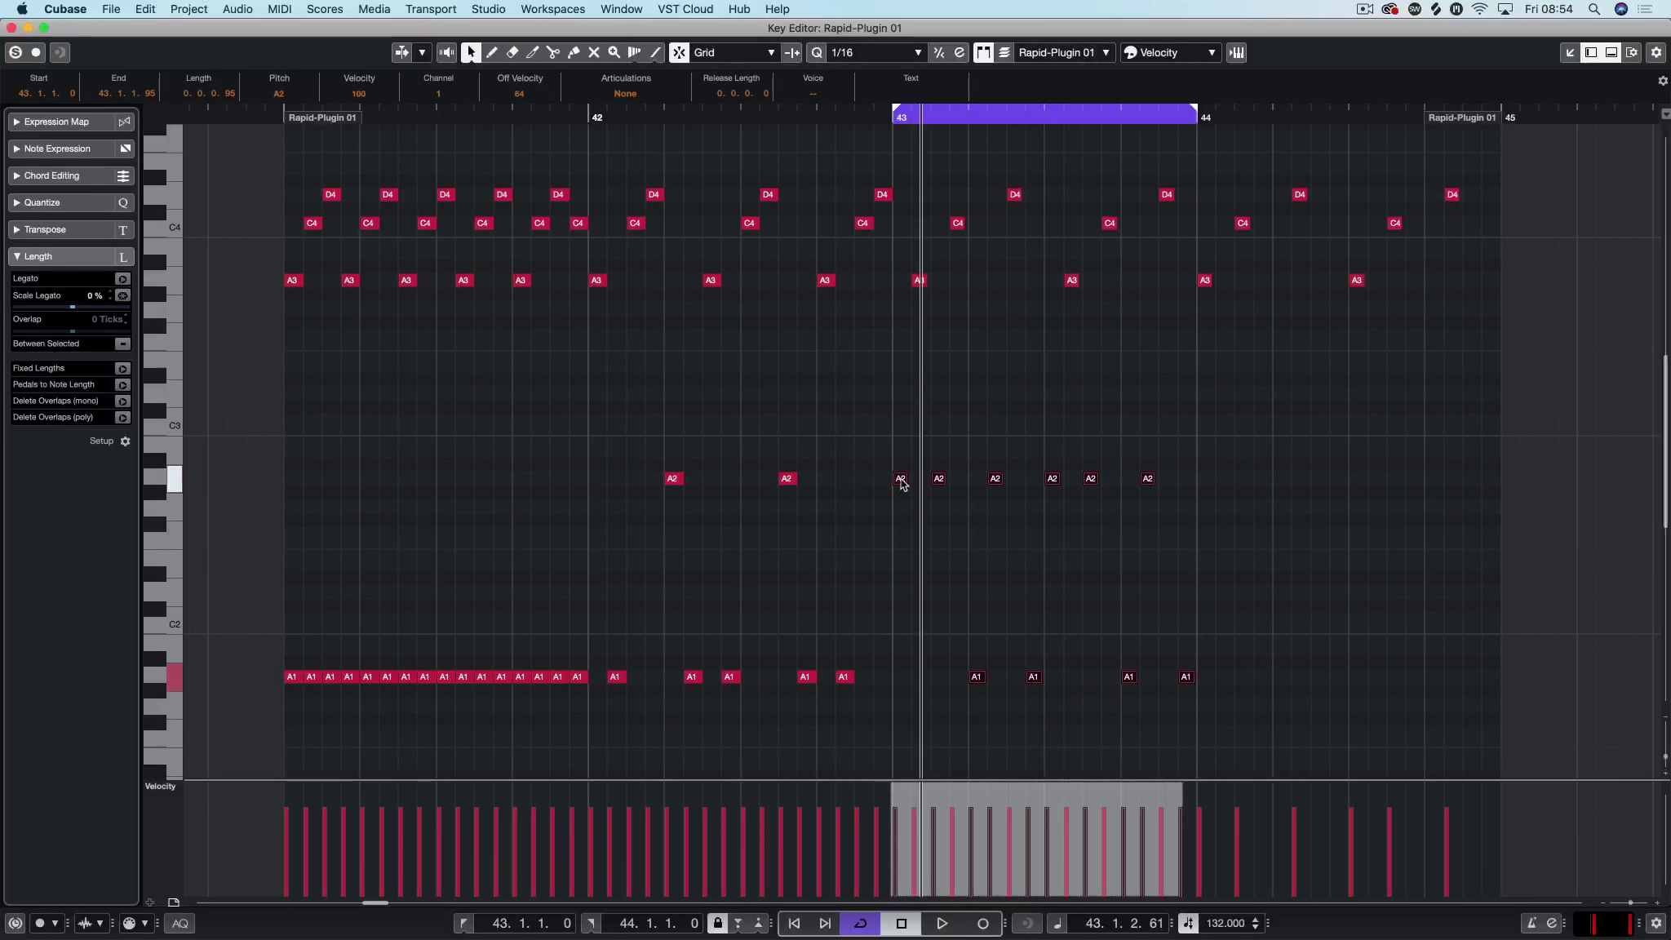
pyautogui.moveTo(902, 483); pyautogui.dragTo(1492, 477)
pyautogui.click(1187, 480)
pyautogui.click(1277, 461)
# Step: Extend the loop range to the end of bar 44 and listen to bars 43 and 44
pyautogui.hscroll(5, 1269, 461)
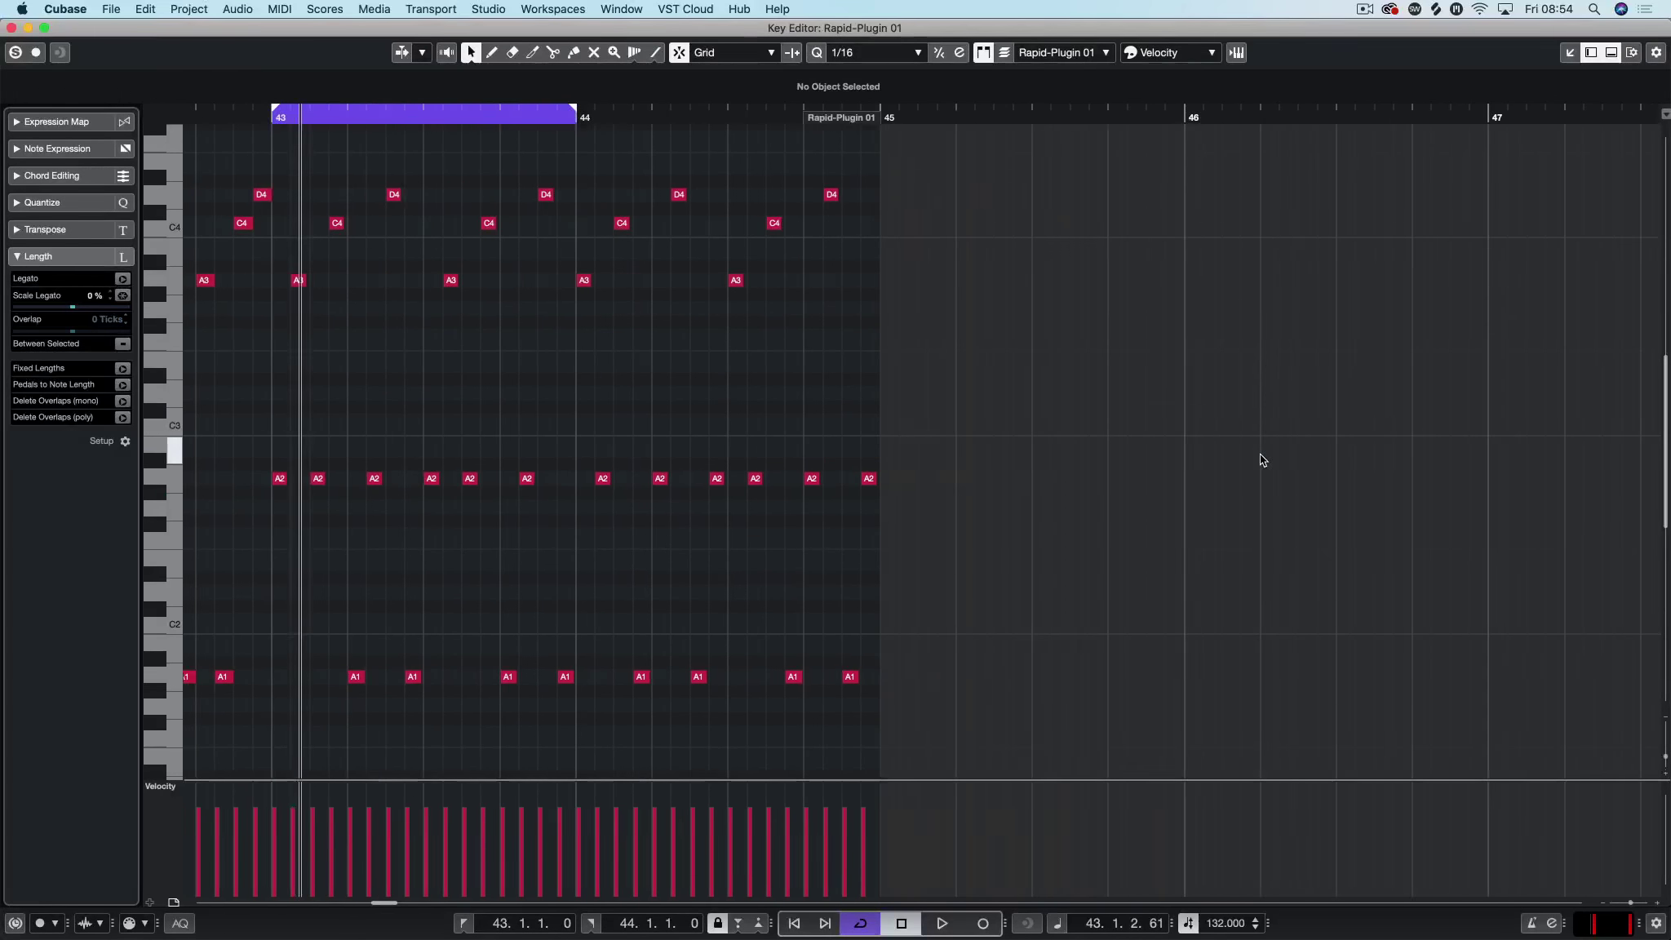
pyautogui.keyDown('alt'); pyautogui.click(886, 110); pyautogui.keyUp('alt')
pyautogui.press('KP_1')
pyautogui.hscroll(-7, 943, 170)
pyautogui.hscroll(6, 928, 175)
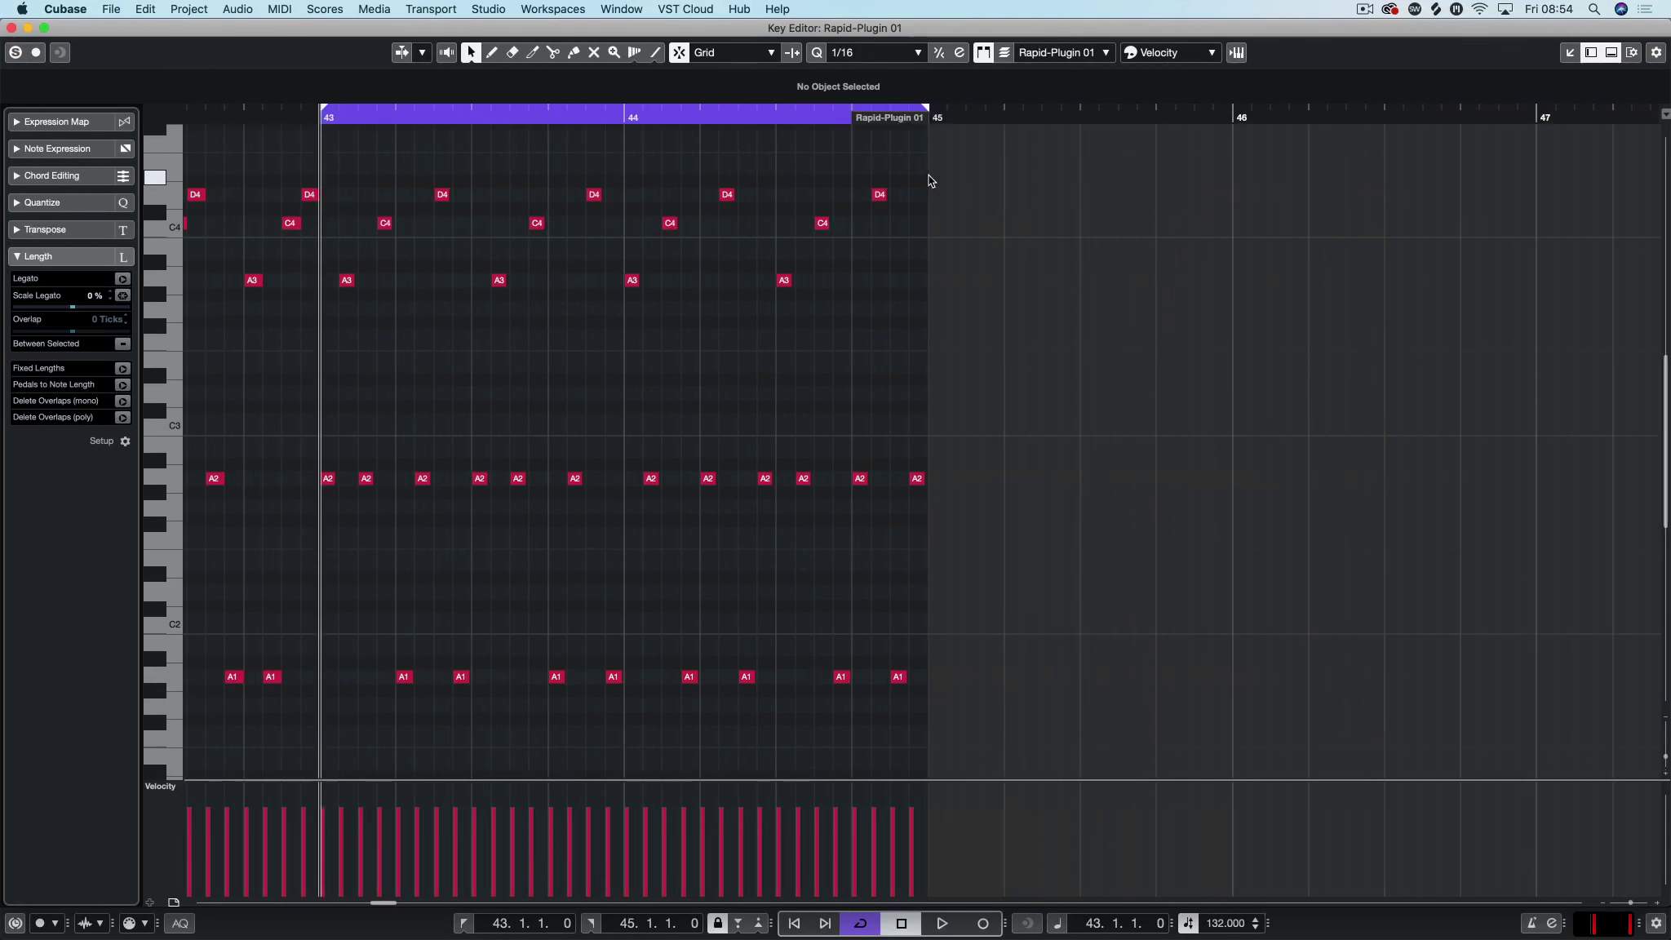
pyautogui.hscroll(-1, 929, 175)
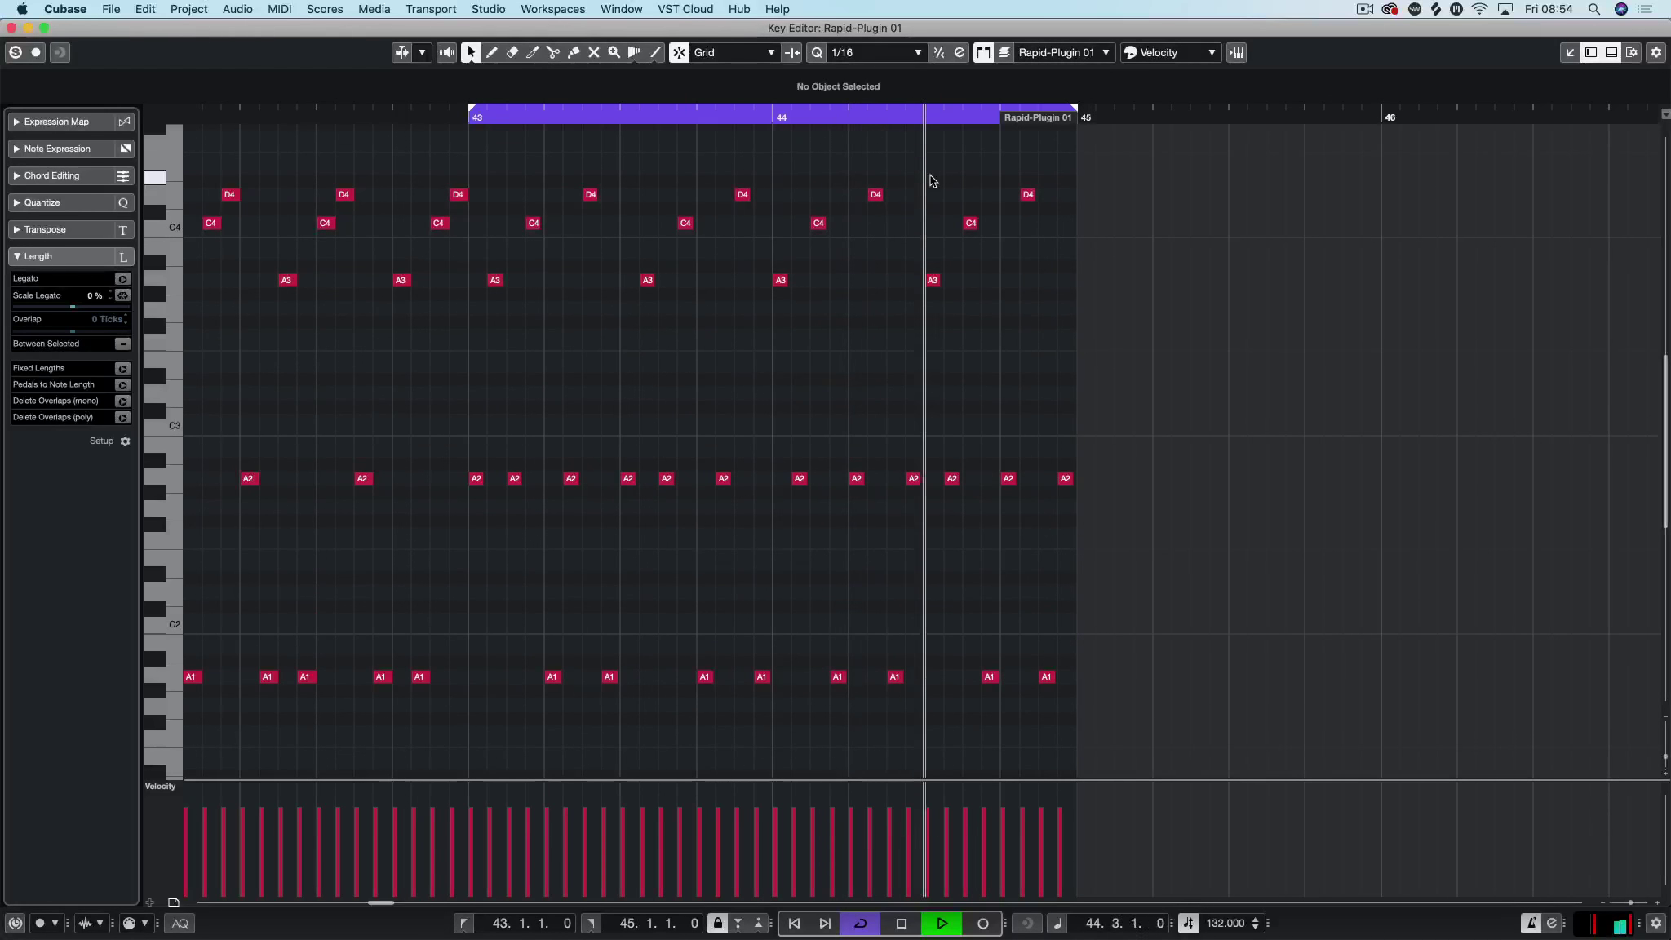
pyautogui.press('space')
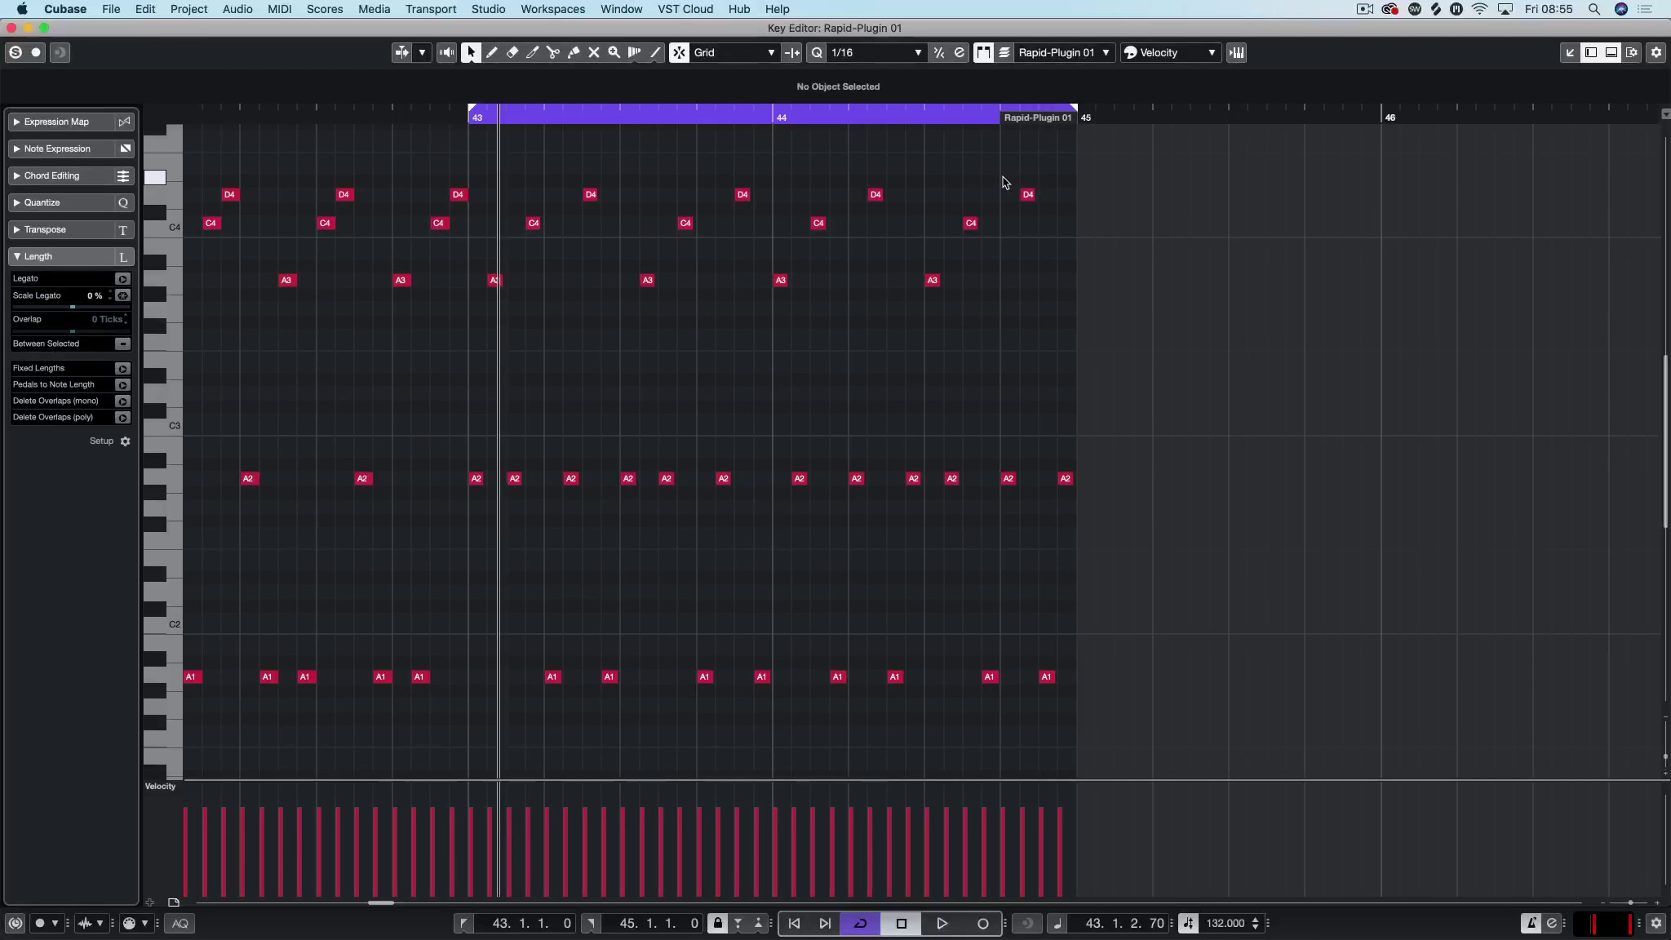
# Step: Play bar 44 as a loop, and move the loop range to bar 43 to compare the two patterns
pyautogui.moveTo(1048, 165); pyautogui.dragTo(781, 344)
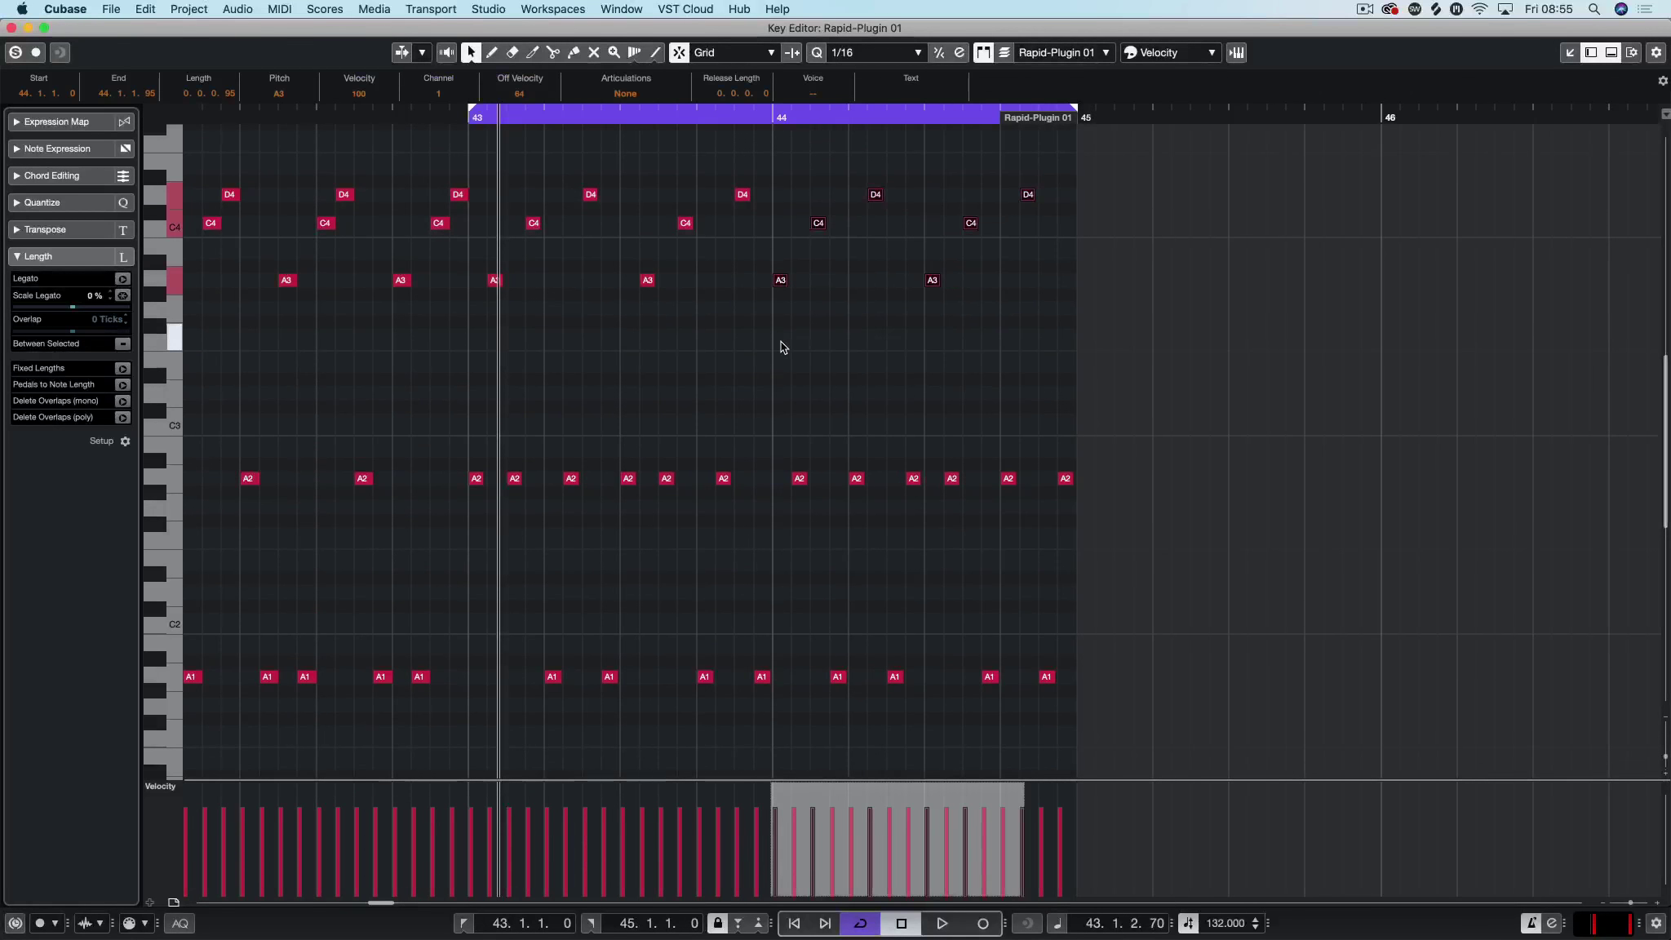
pyautogui.press('p')
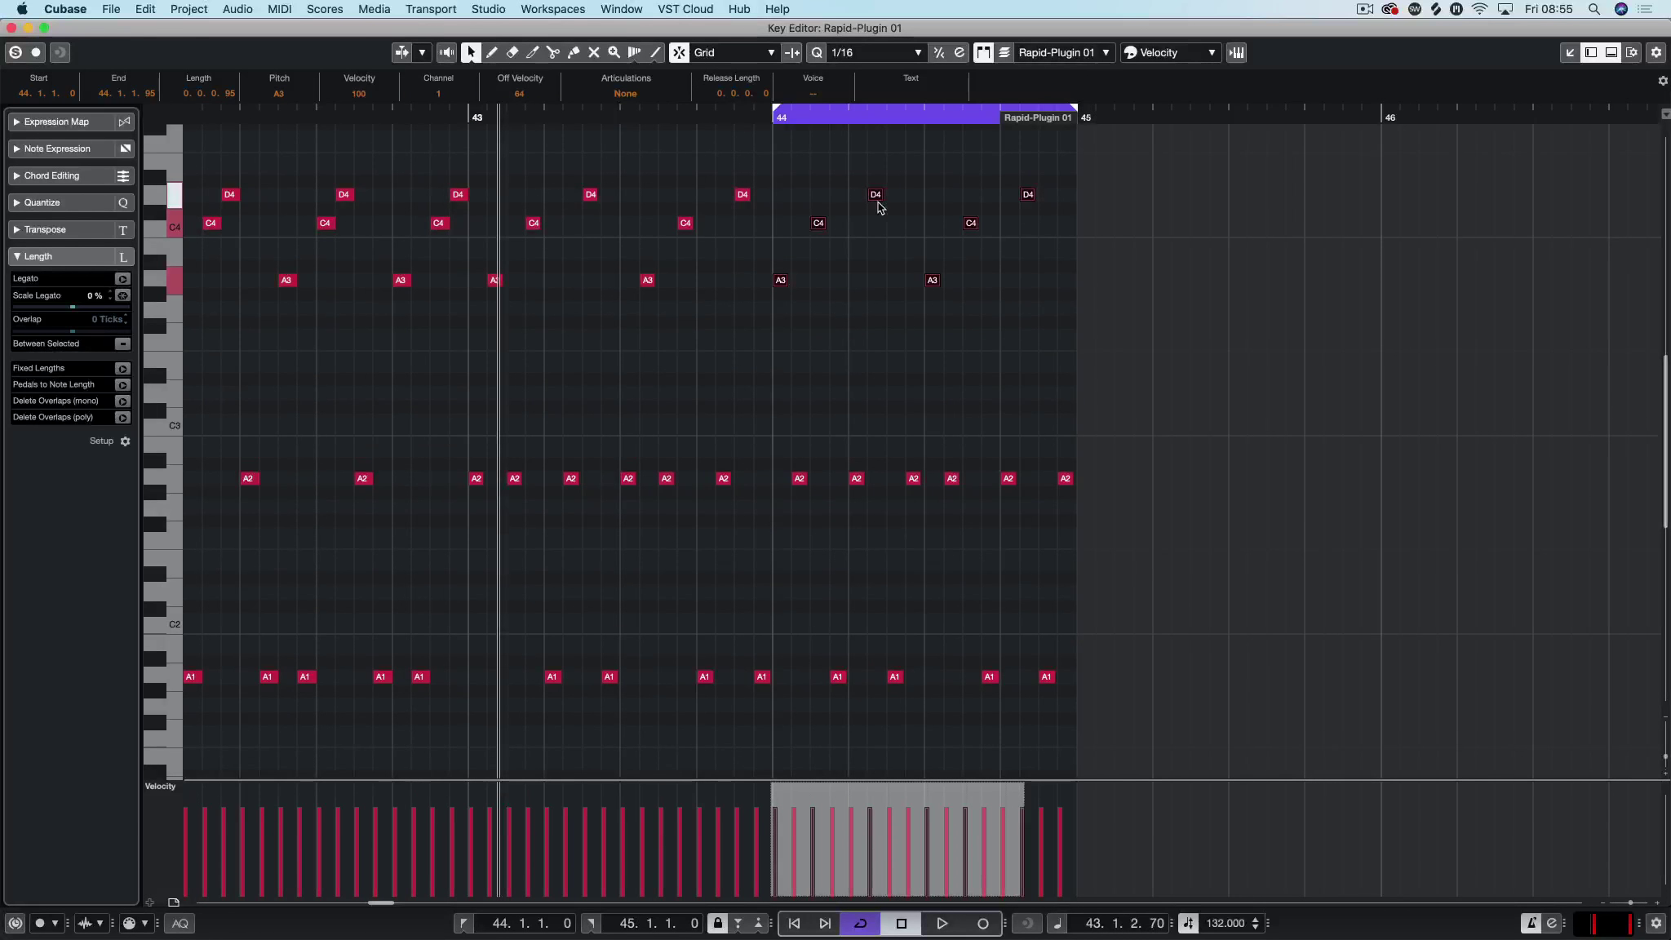
pyautogui.press('l')
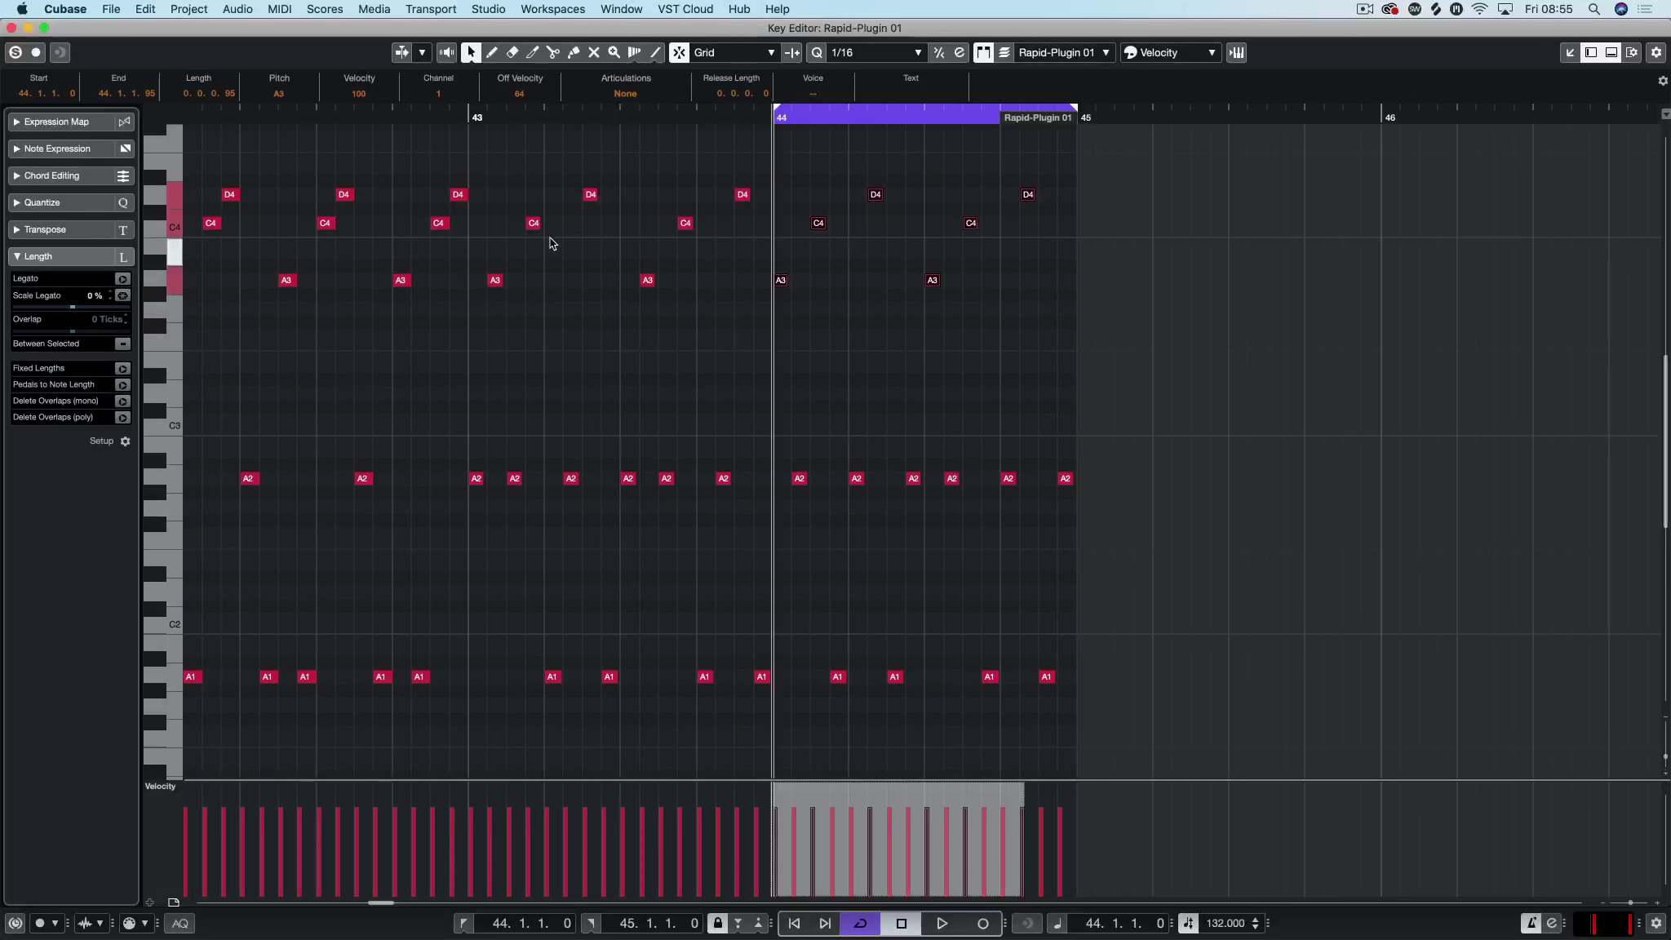
pyautogui.press('space')
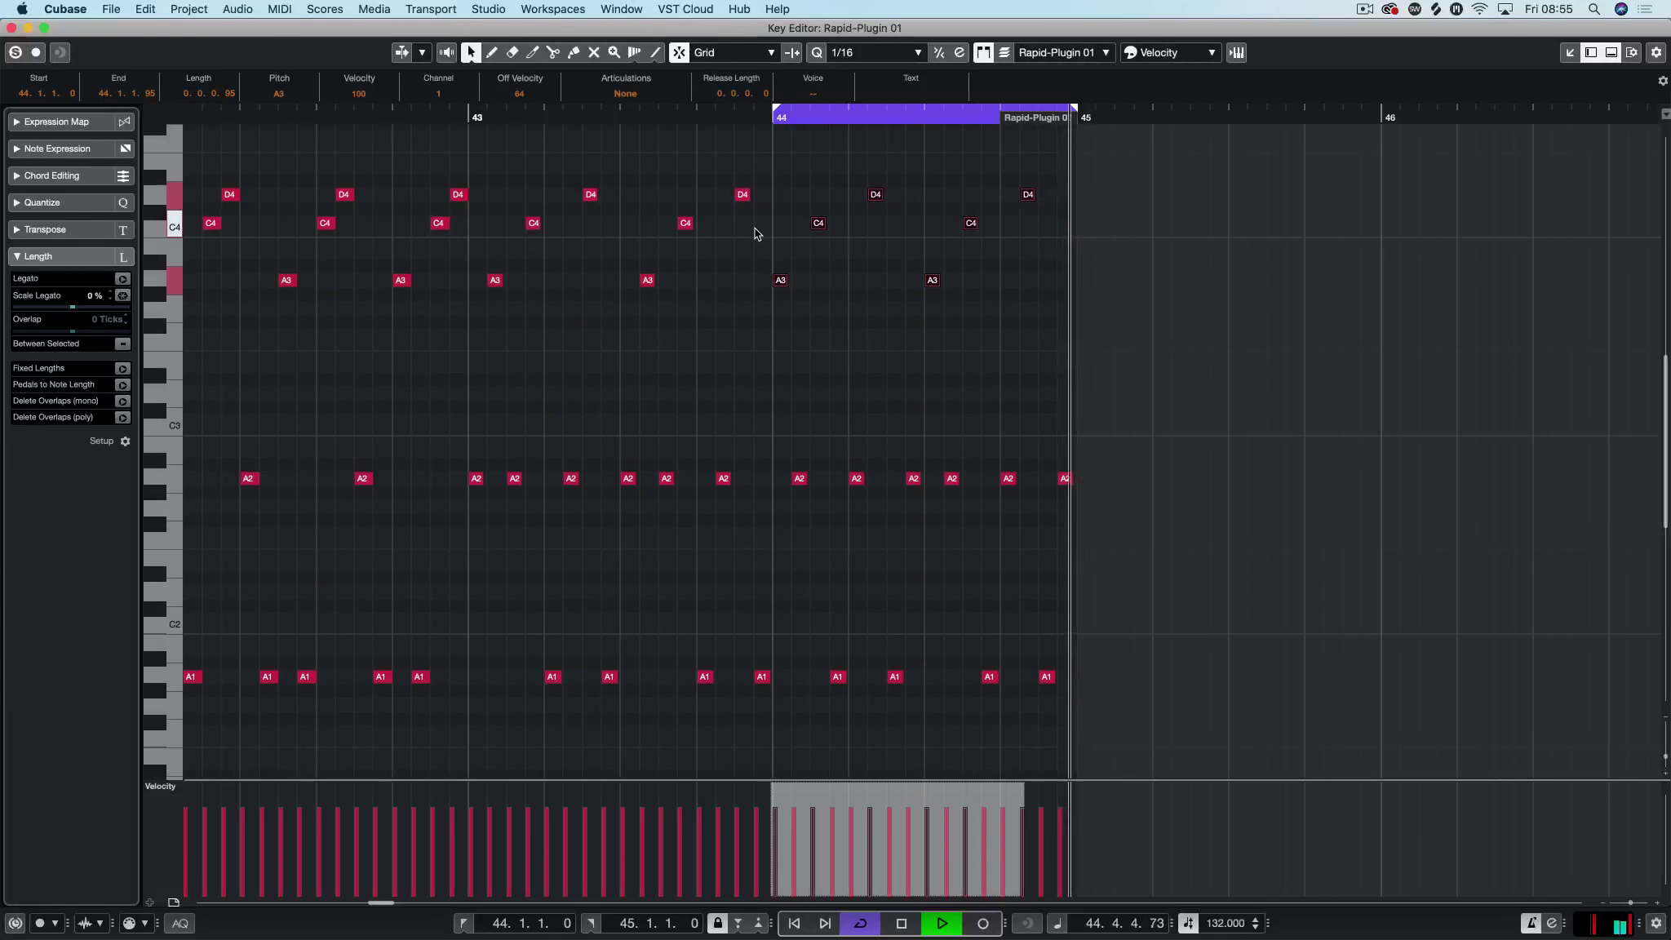
pyautogui.moveTo(854, 115); pyautogui.dragTo(553, 120)
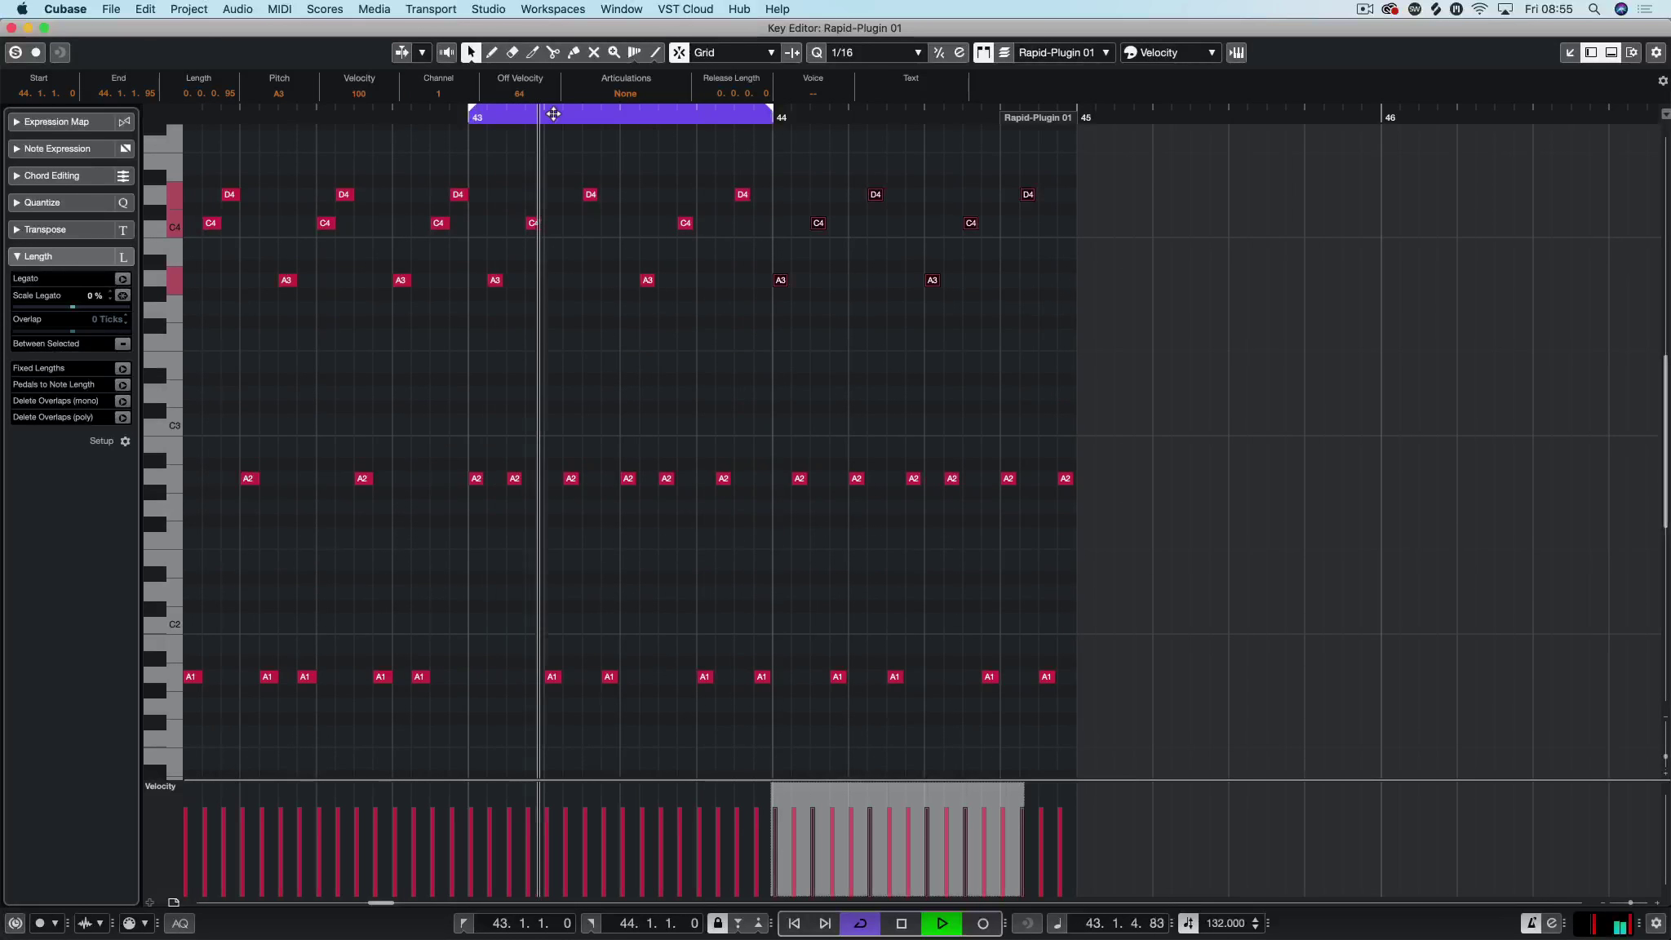
pyautogui.press('space')
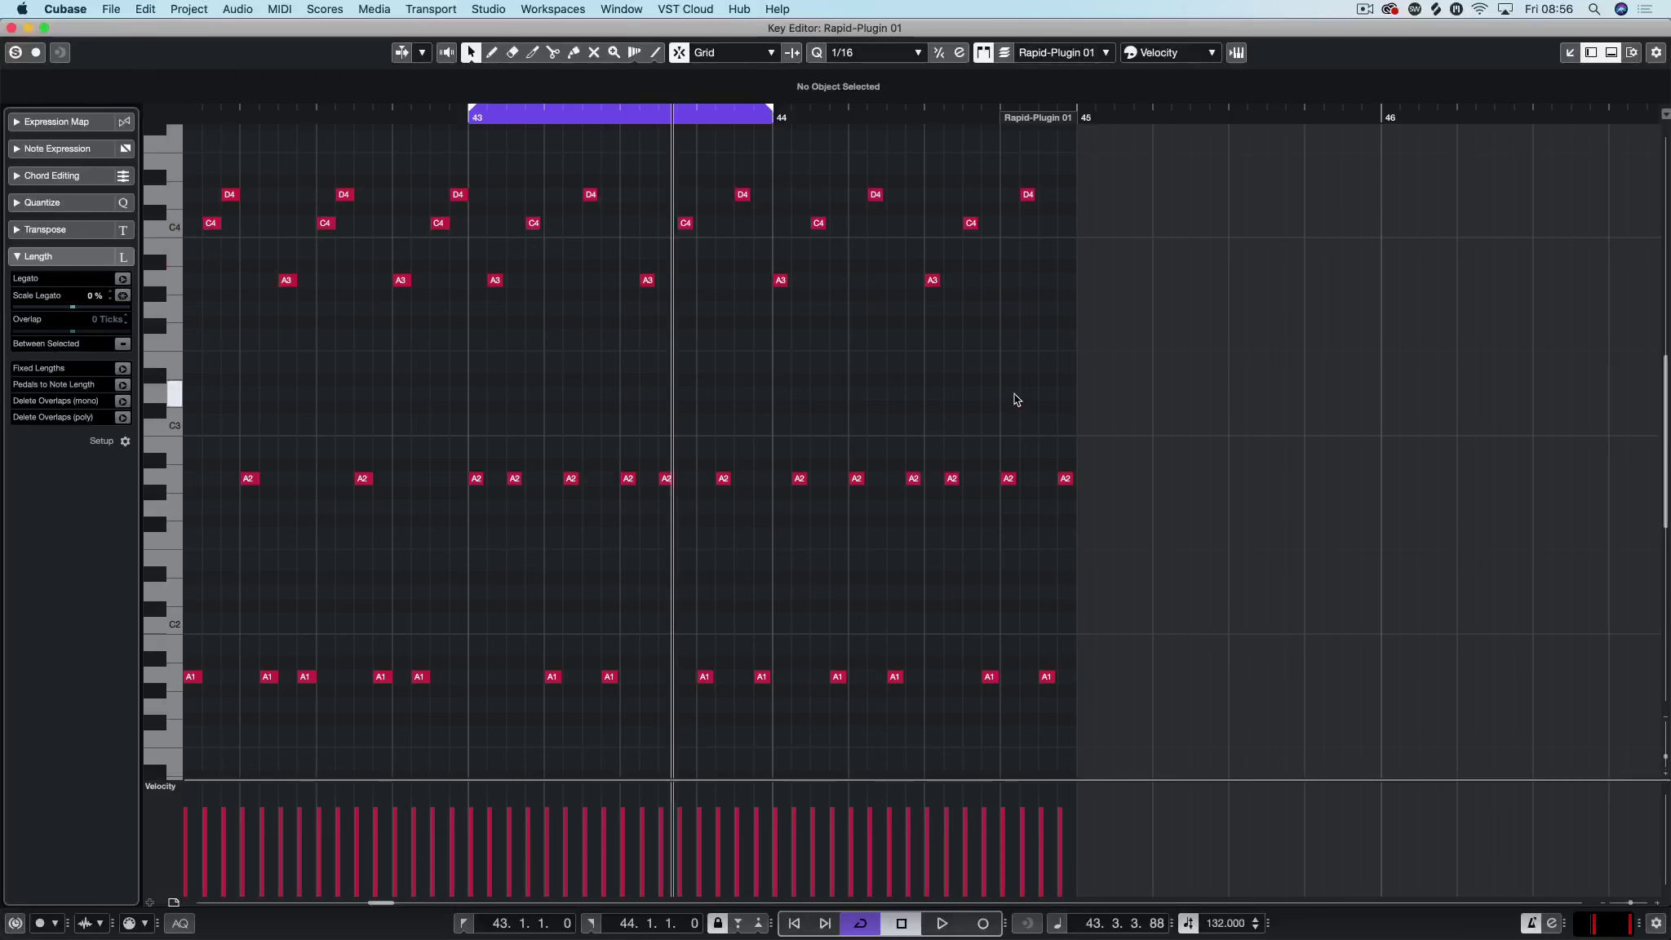
# Step: Set the loop range to the whole Rapid-Plugin 01 part from bar 41 to 45 and review its notes in the Key Editor
pyautogui.press('Escape')
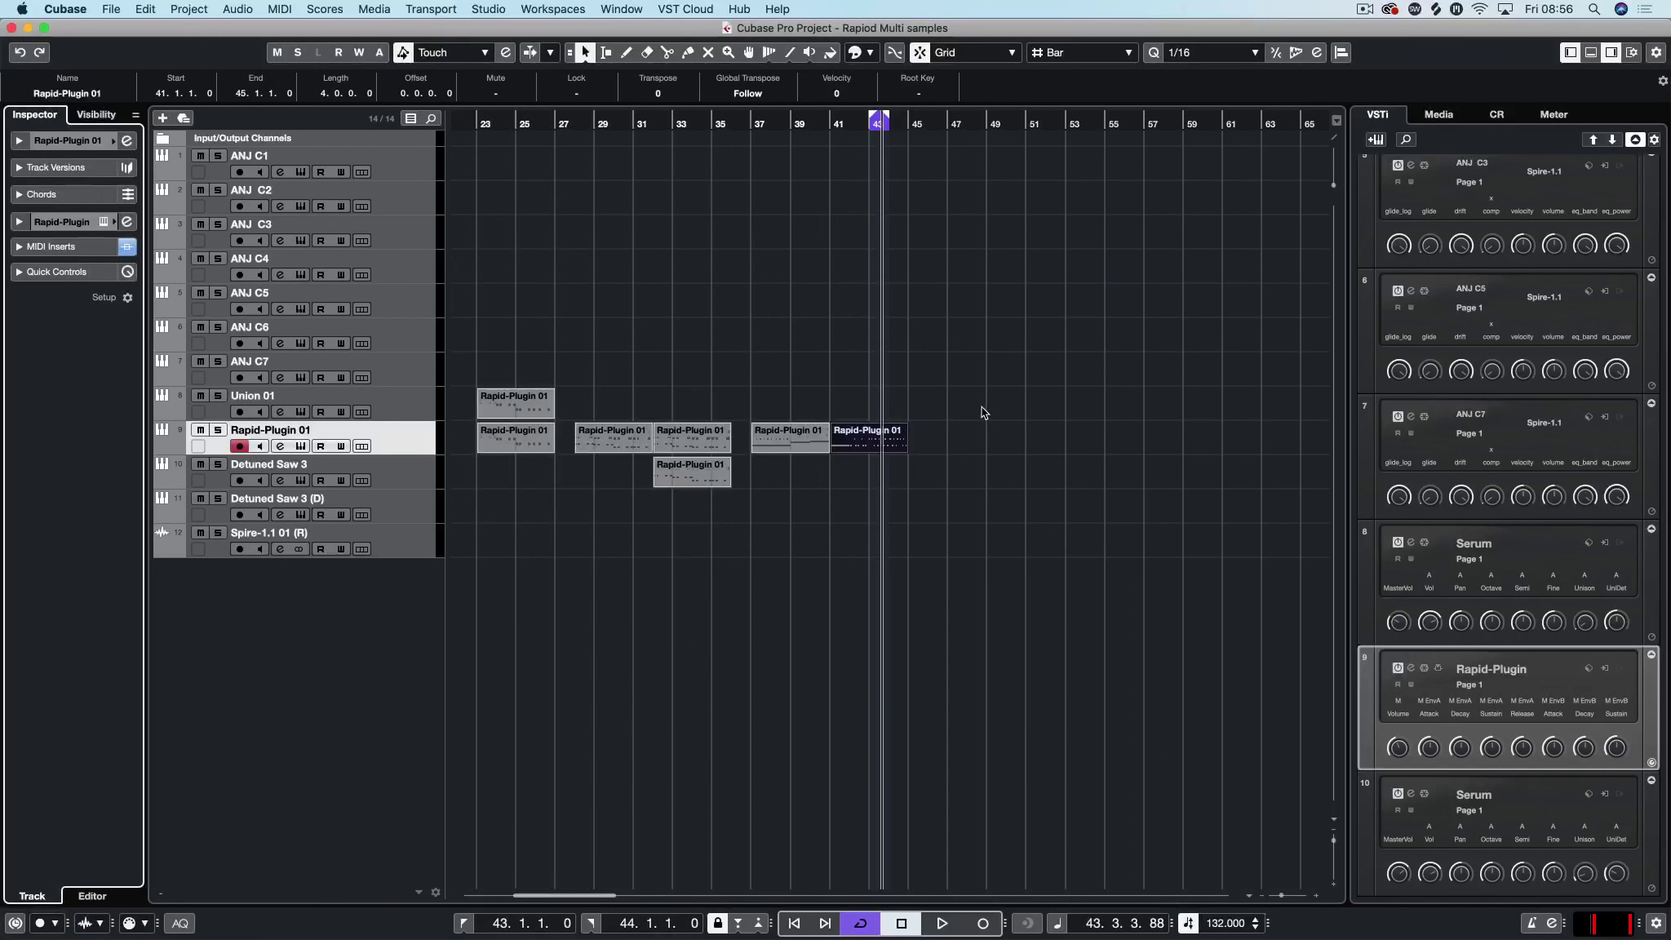
pyautogui.click(850, 439)
pyautogui.press('p')
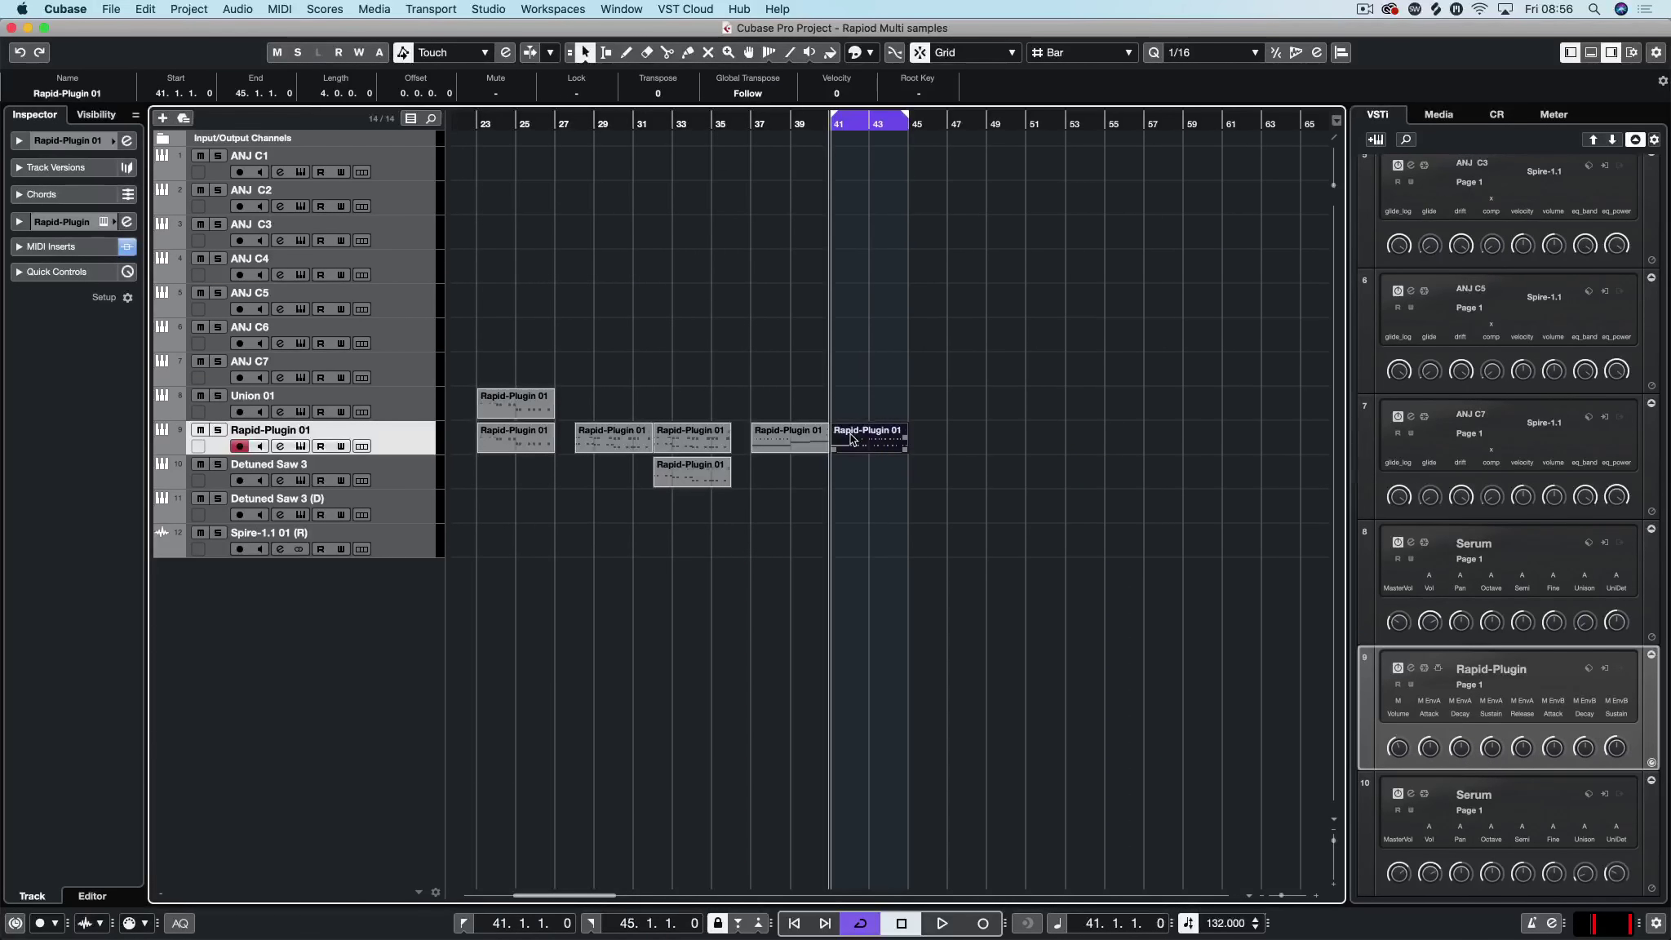
pyautogui.doubleClick(850, 439)
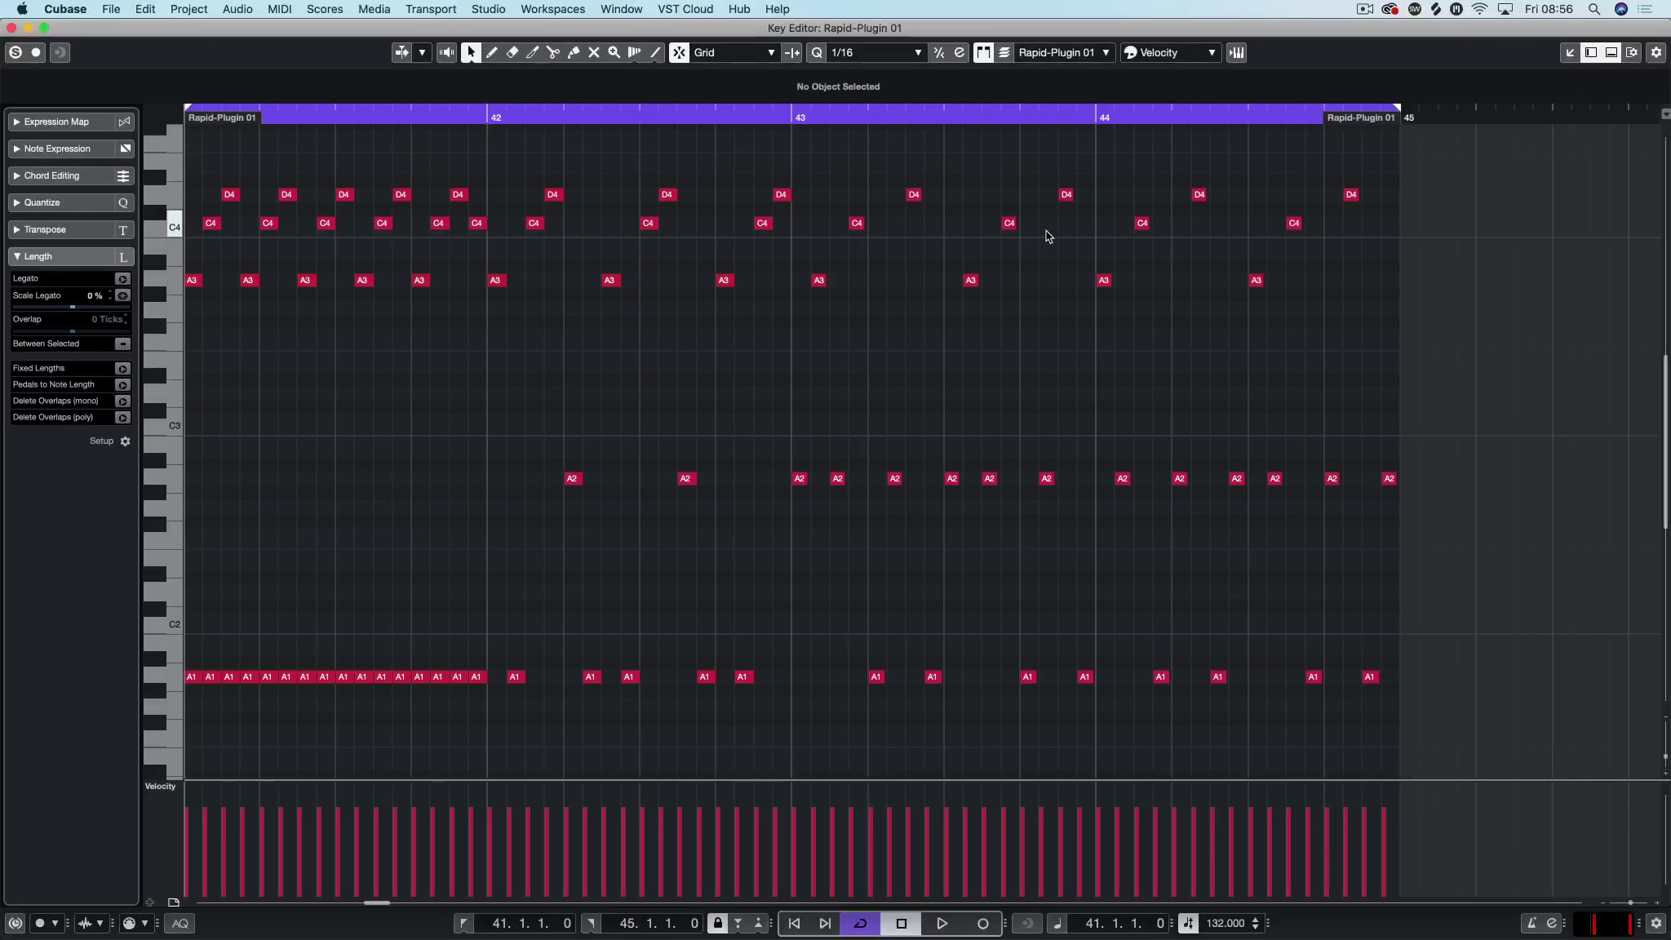
pyautogui.press('Escape')
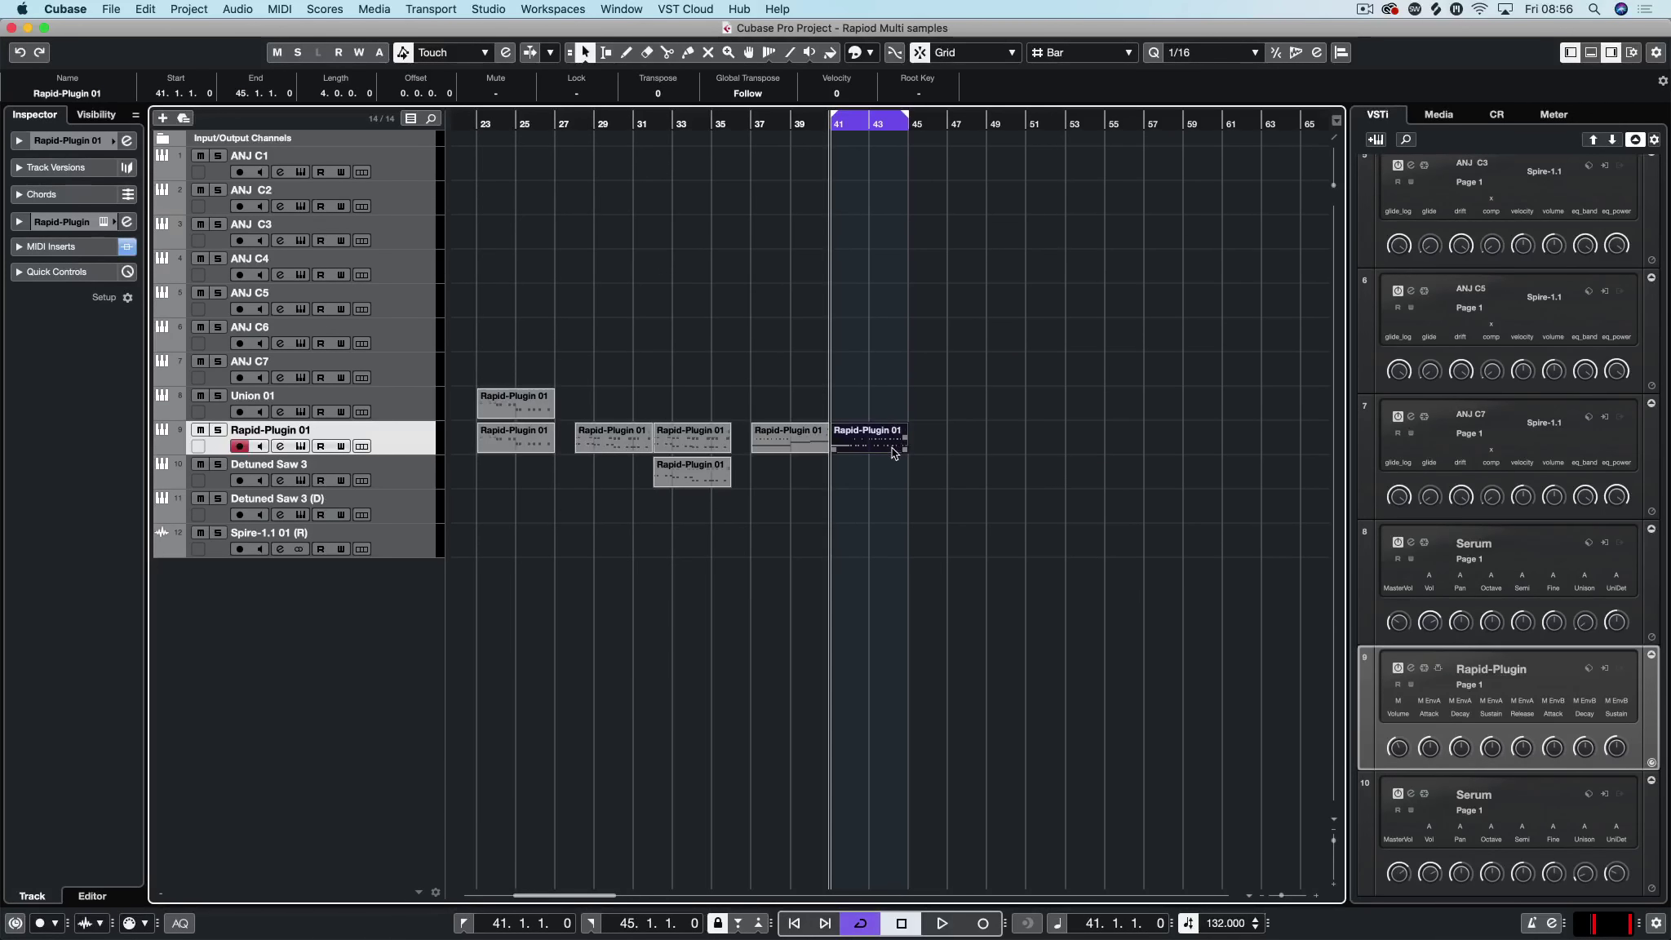
# Step: Lengthen the Rapid-Plugin 01 part by one bar to 46 and set the loop range to bar 45 only
pyautogui.moveTo(894, 447); pyautogui.dragTo(927, 447)
pyautogui.keyDown('alt'); pyautogui.click(928, 127); pyautogui.keyUp('alt')
pyautogui.doubleClick(910, 438)
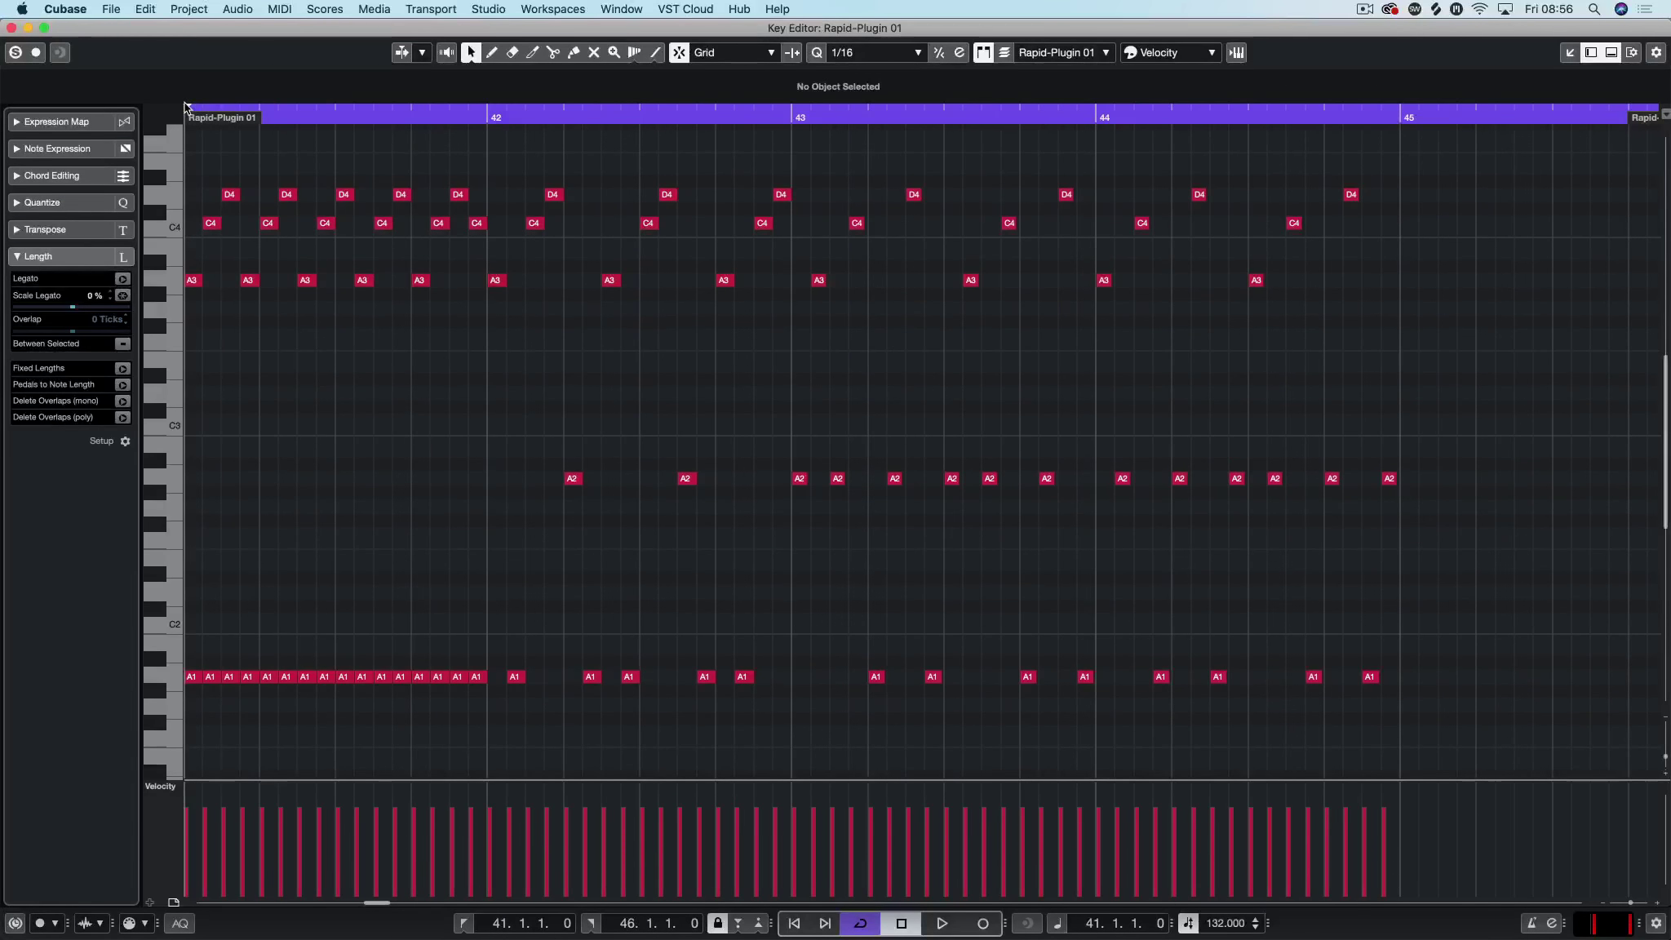
pyautogui.moveTo(185, 107); pyautogui.dragTo(1409, 149)
# Step: Duplicate all melody and bass notes of bar 44 into bar 45 and quantize the copies to the 1/16 grid
pyautogui.hscroll(3, 1293, 158)
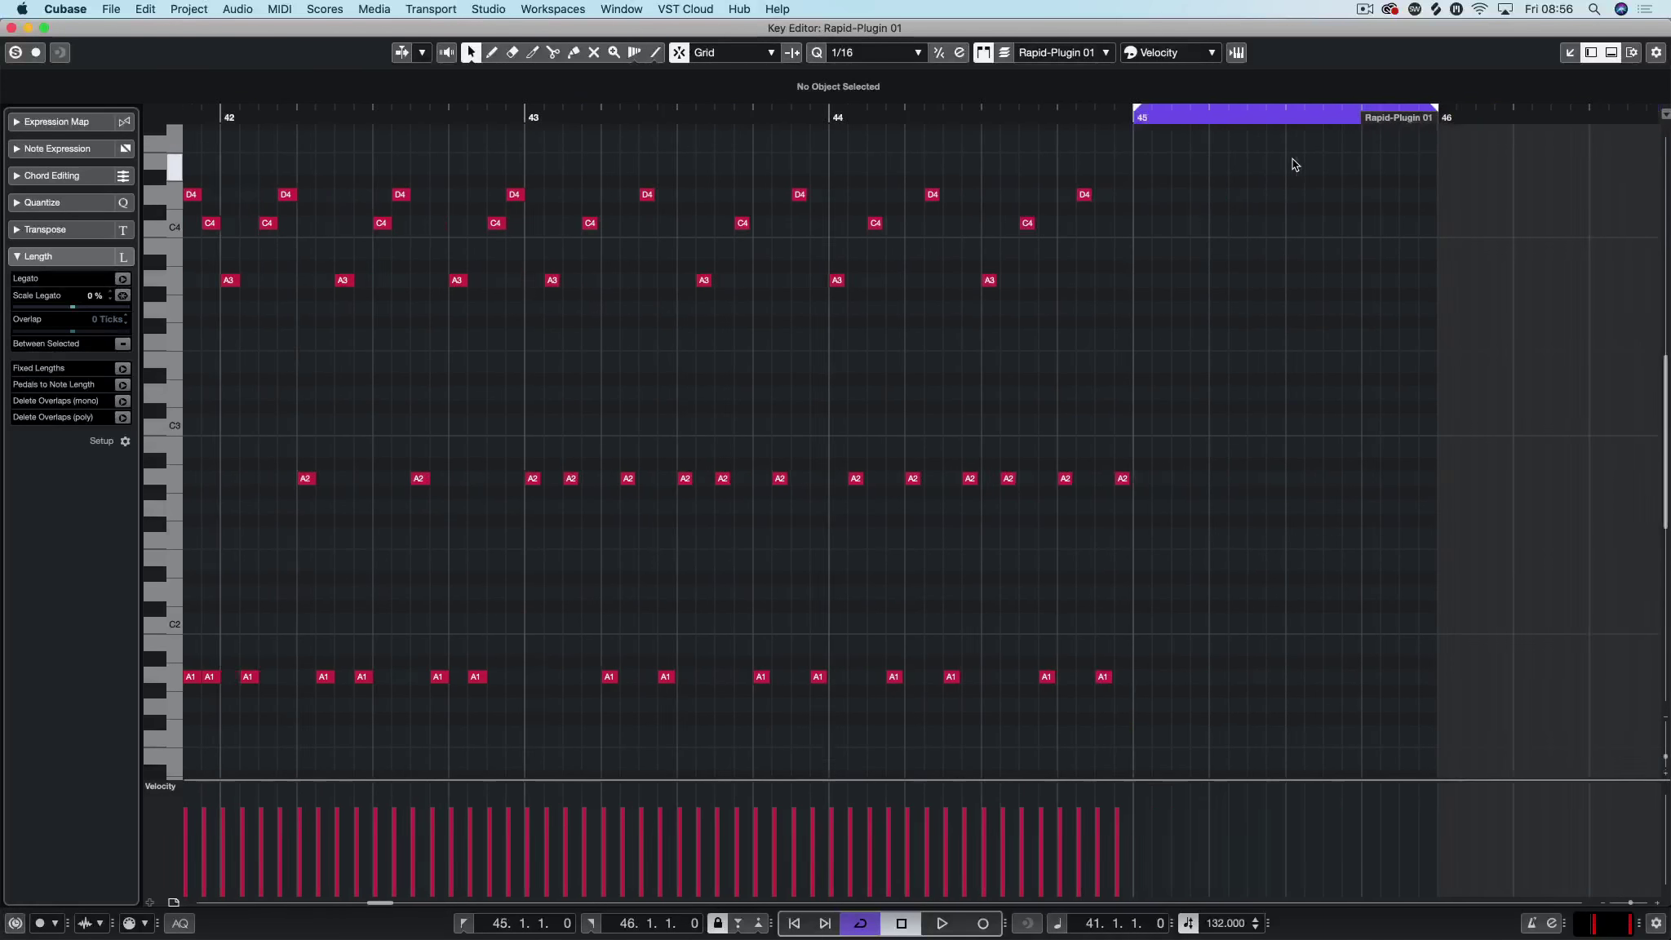
pyautogui.hscroll(3, 1293, 158)
pyautogui.scroll(3, 888, 195)
pyautogui.moveTo(886, 186); pyautogui.dragTo(540, 590)
pyautogui.press('super+d')
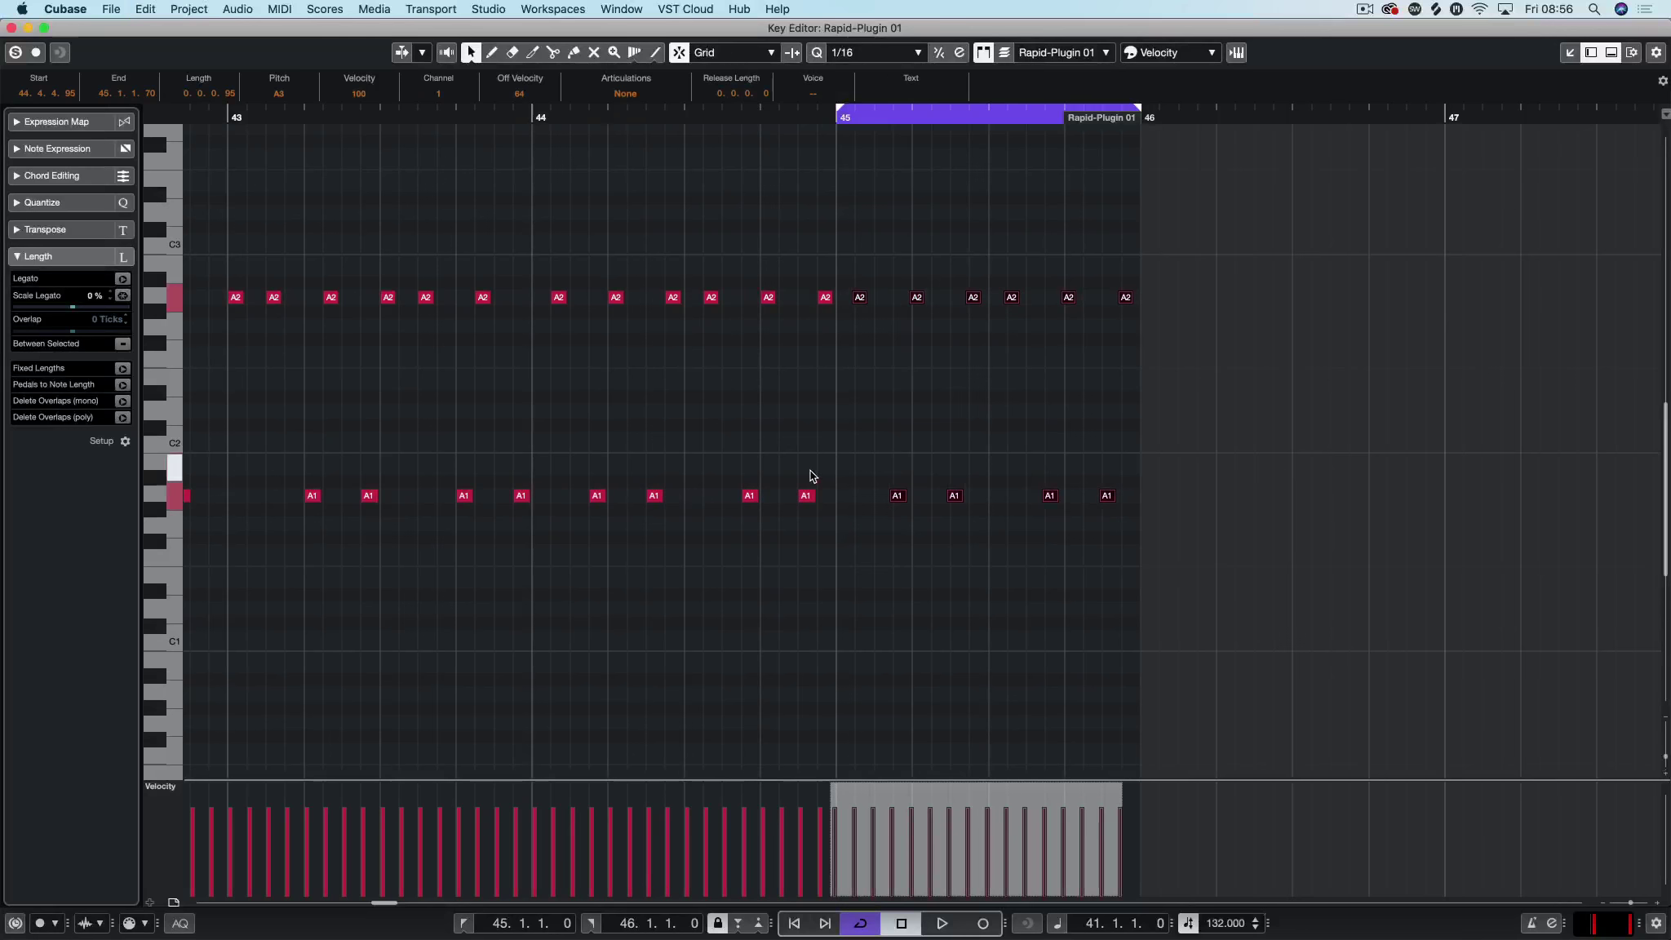
pyautogui.scroll(6, 812, 477)
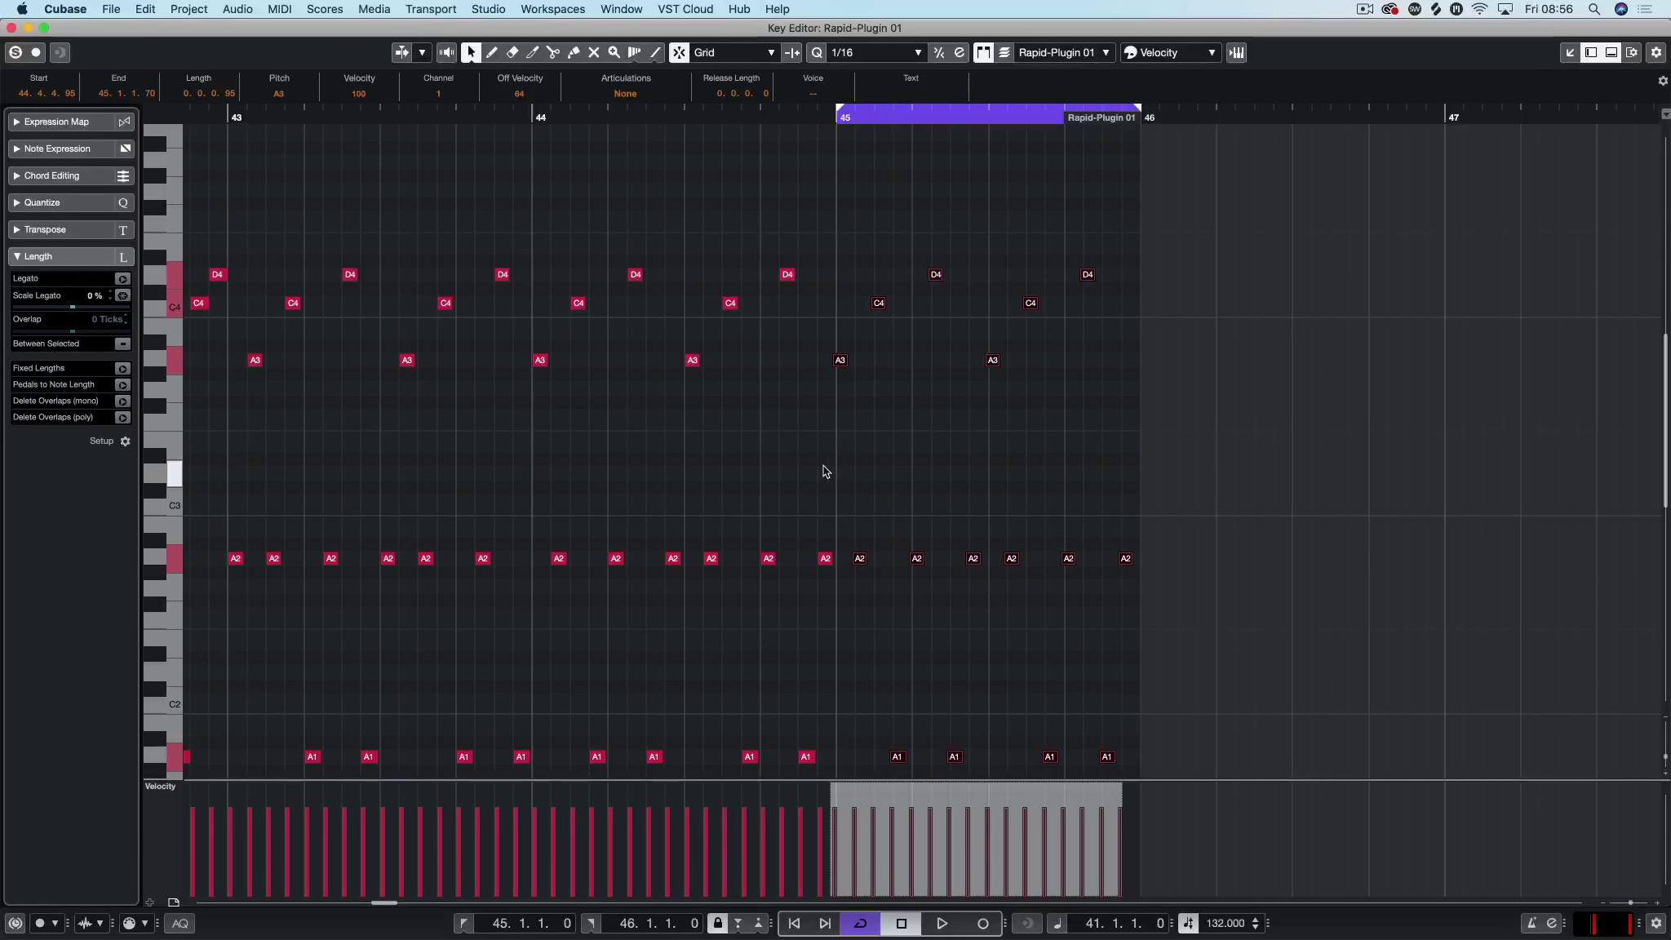
pyautogui.press('q')
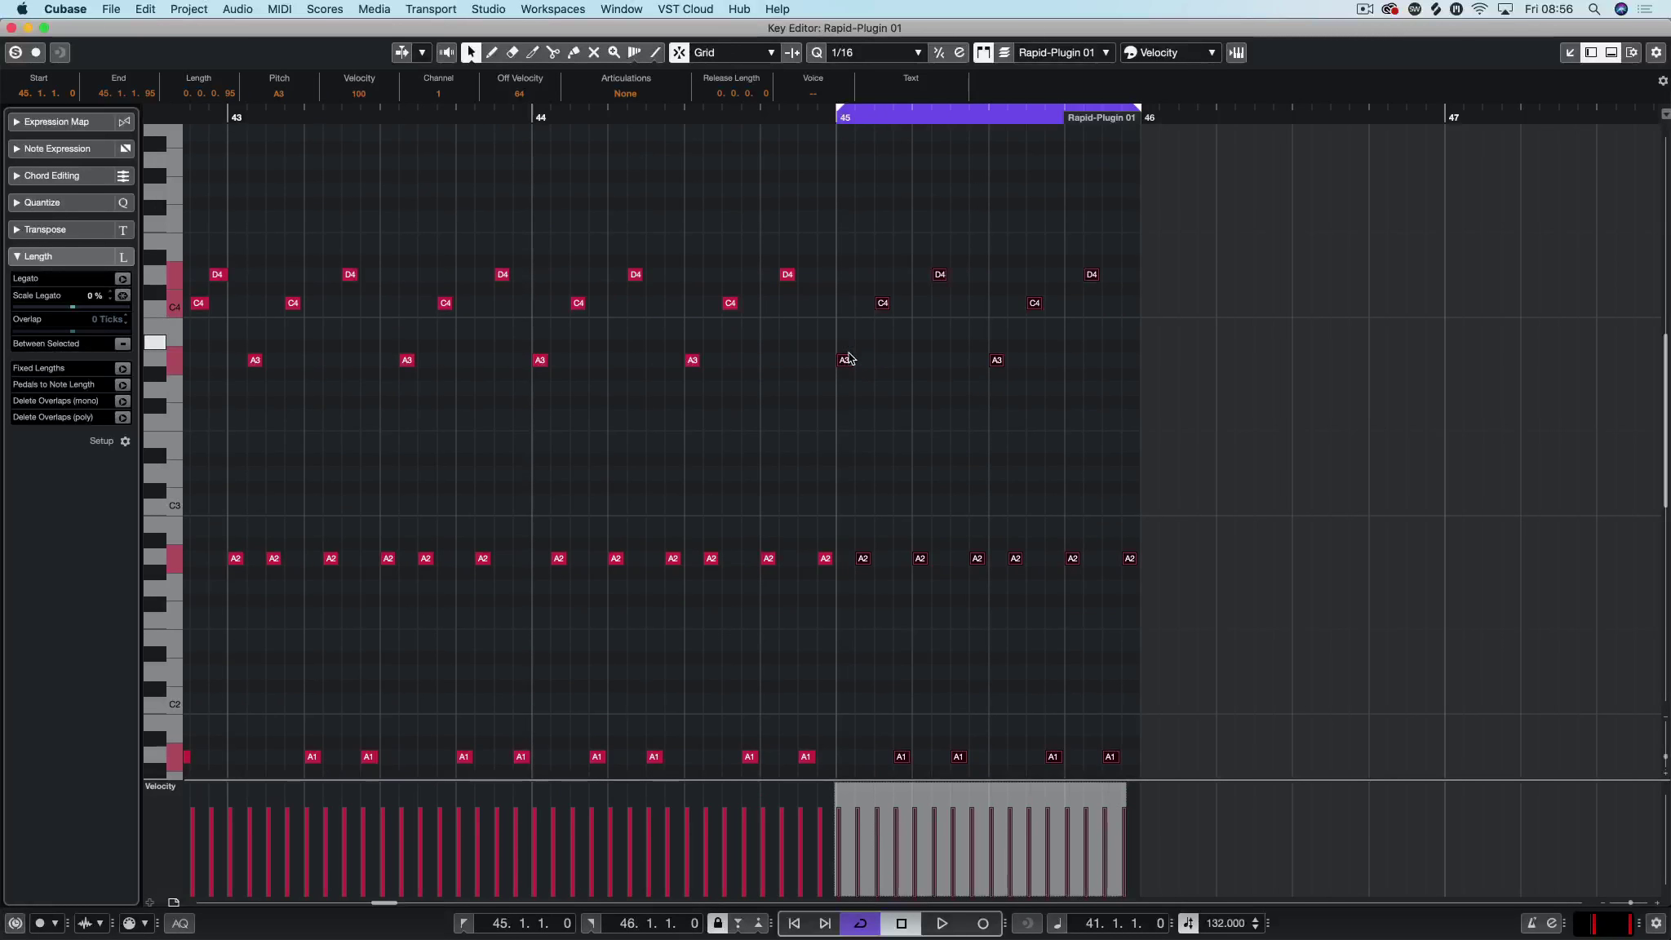
# Step: Transpose the two C4 notes in bar 45 up one octave to C5
pyautogui.moveTo(849, 291); pyautogui.dragTo(1122, 323)
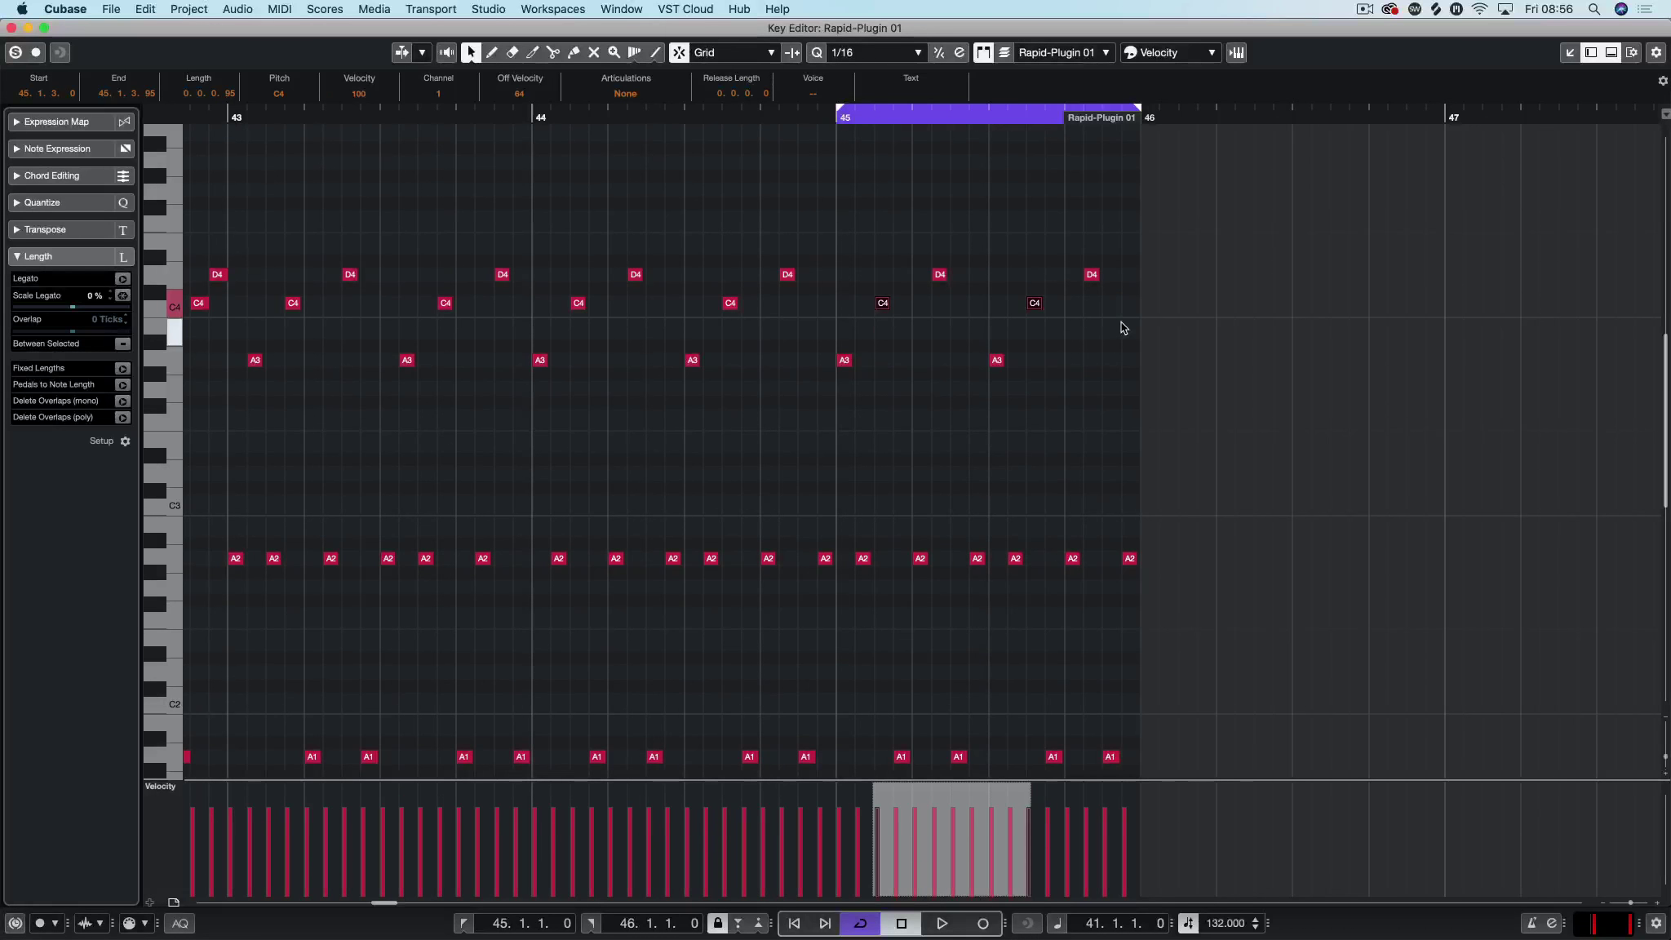
pyautogui.hotkey('shift', 'Up')
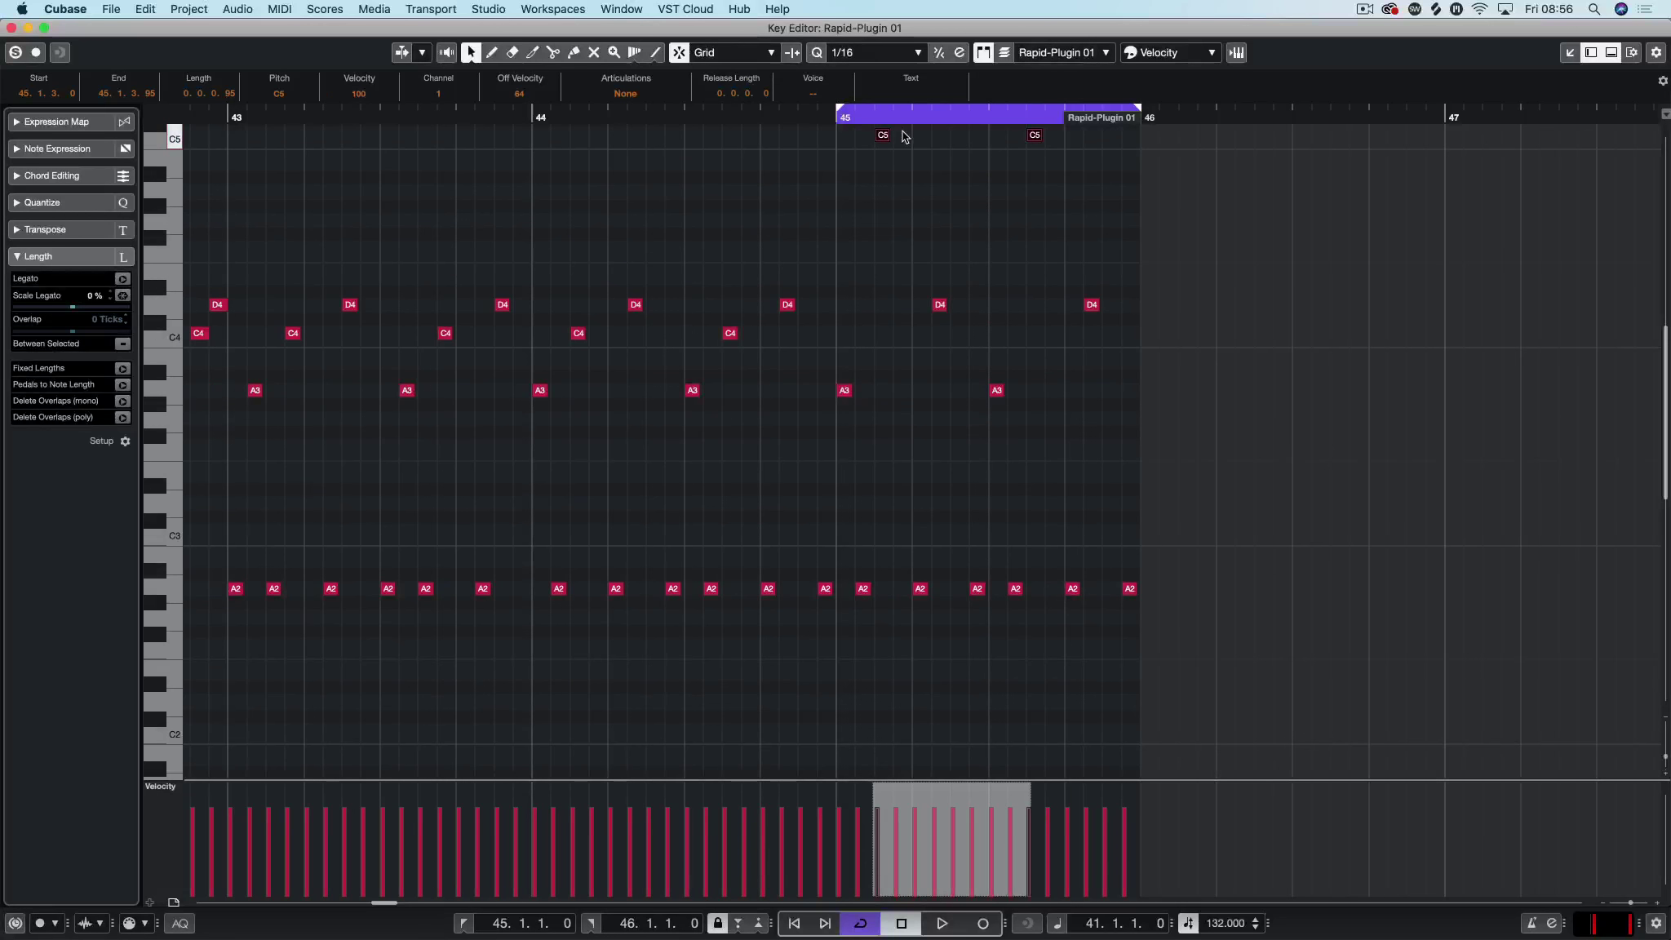
# Step: Compare the melody notes of bar 45 with those of bar 44 in the Rapid-Plugin 01 part
pyautogui.moveTo(801, 200); pyautogui.dragTo(1180, 221)
pyautogui.moveTo(1143, 329); pyautogui.dragTo(818, 344)
pyautogui.moveTo(817, 344); pyautogui.dragTo(1130, 346)
pyautogui.moveTo(1255, 175); pyautogui.dragTo(818, 201)
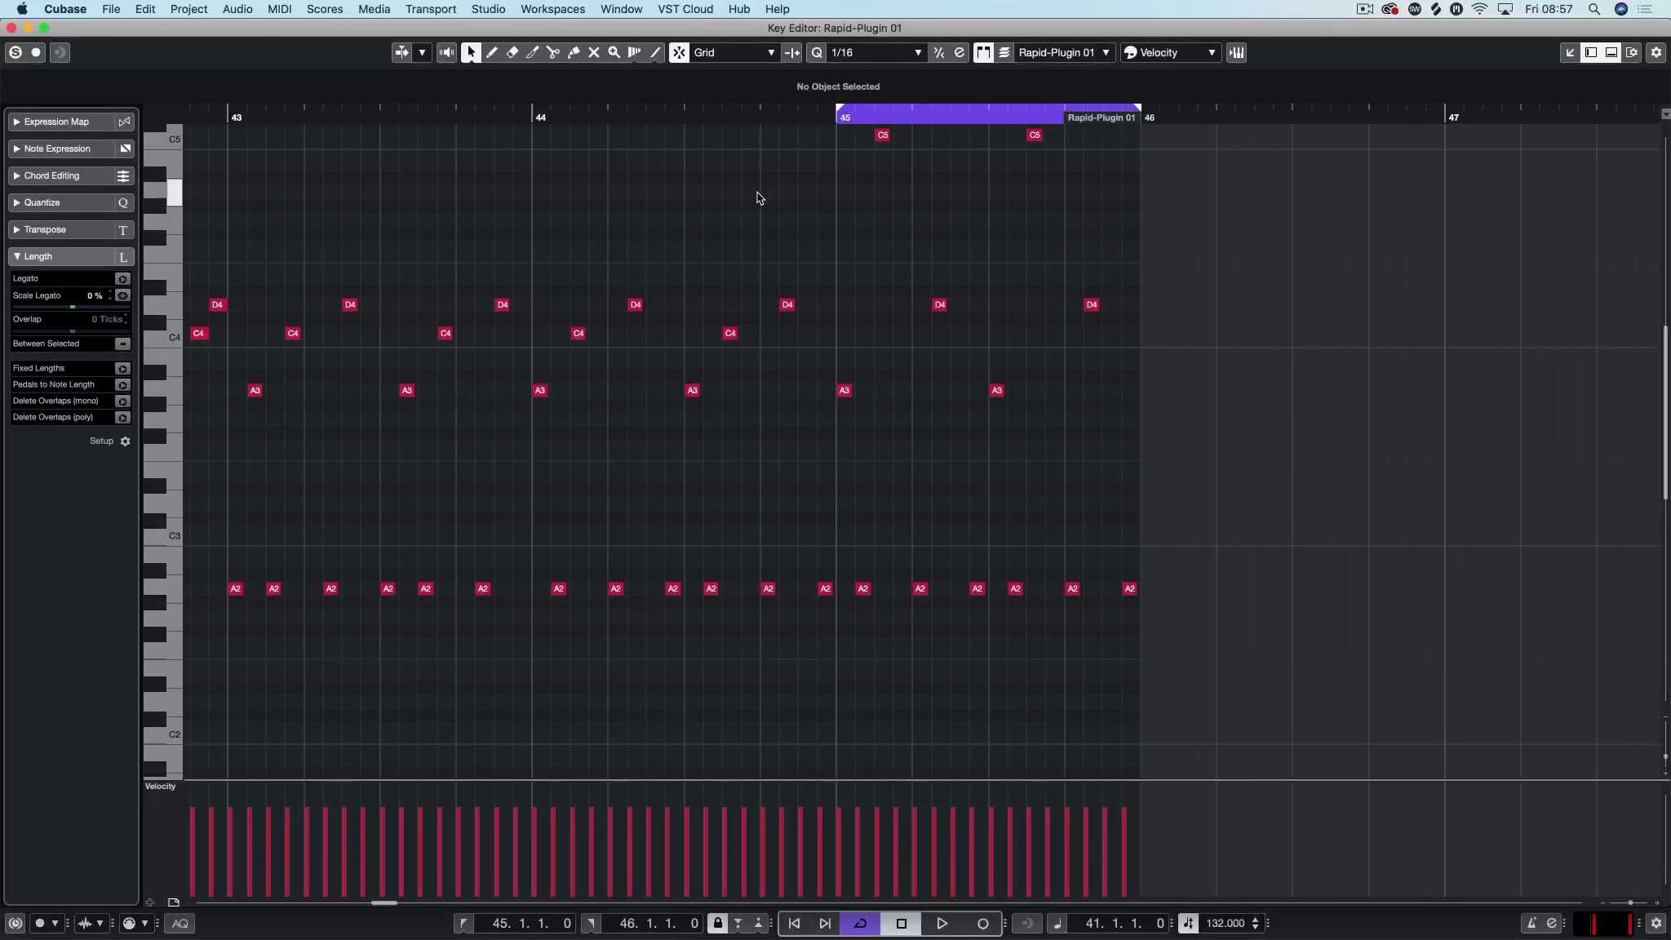
pyautogui.moveTo(841, 130); pyautogui.dragTo(1158, 403)
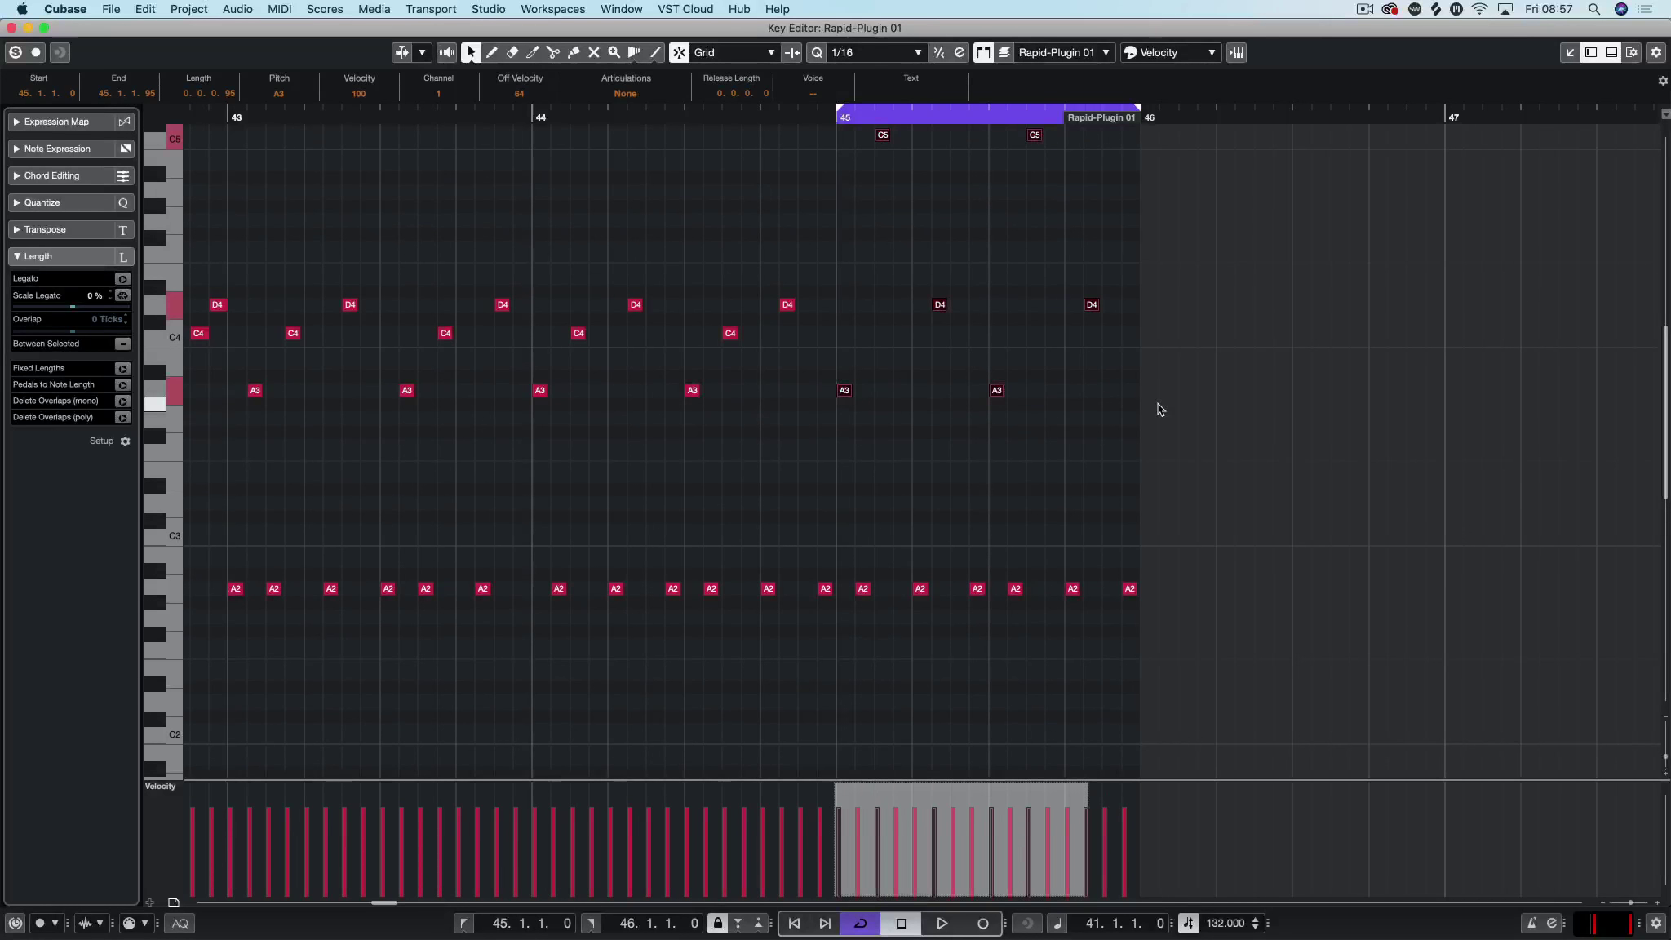
pyautogui.click(1103, 481)
pyautogui.moveTo(841, 133); pyautogui.dragTo(1137, 394)
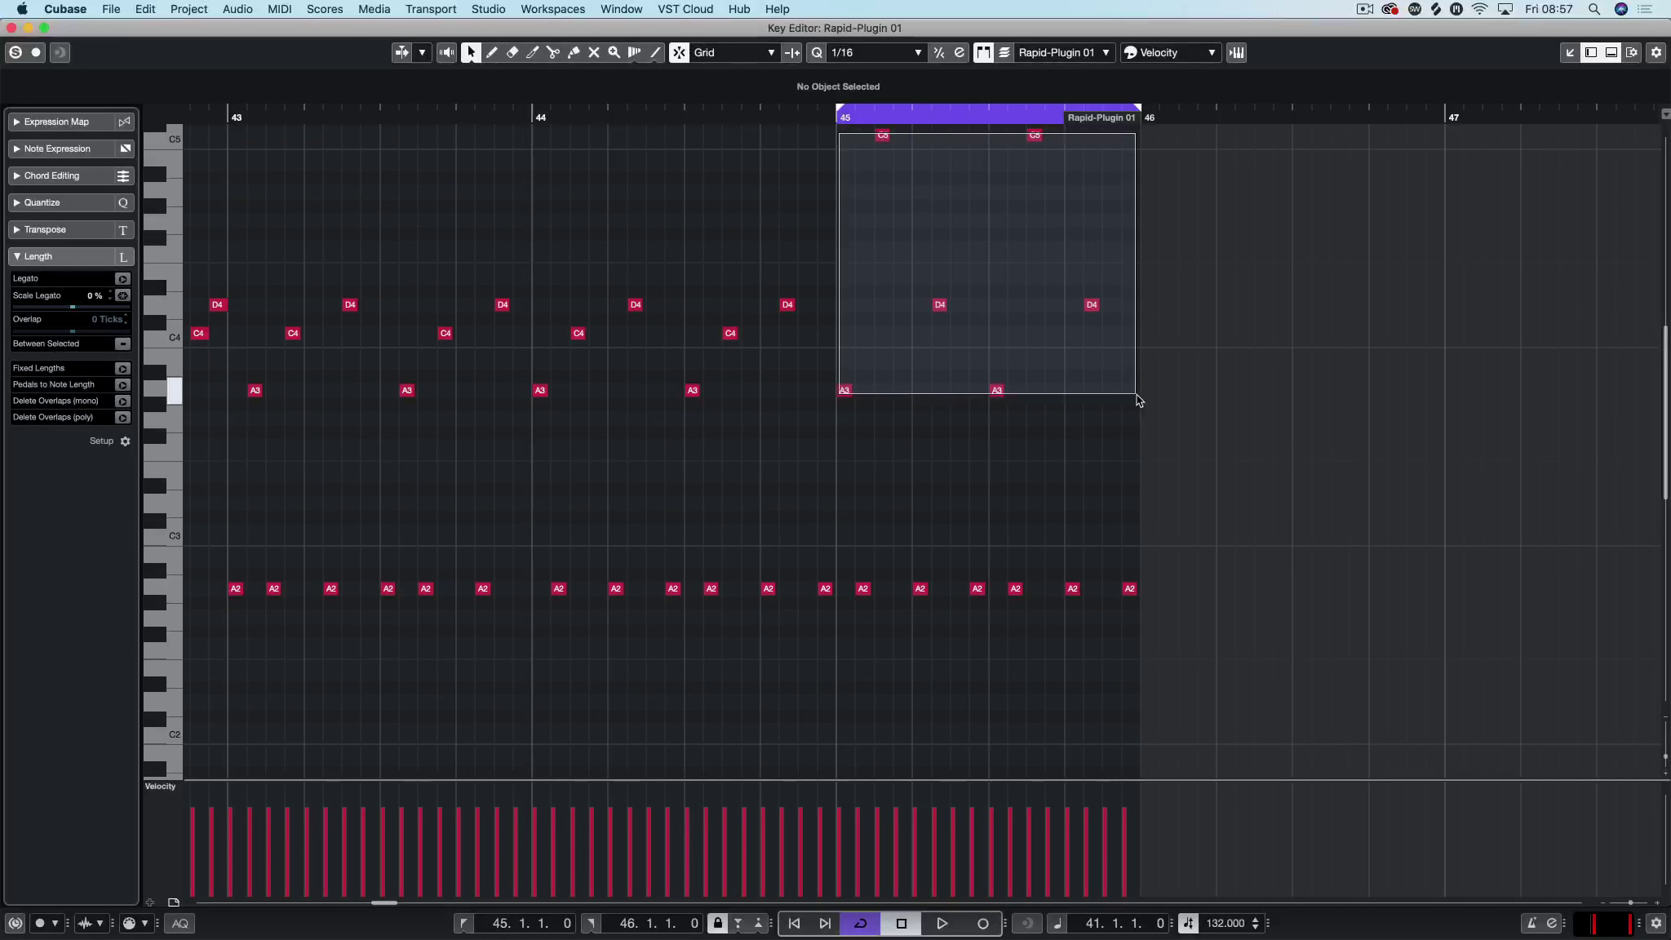
pyautogui.moveTo(1138, 394); pyautogui.dragTo(1138, 394)
pyautogui.moveTo(533, 140); pyautogui.dragTo(782, 363)
pyautogui.moveTo(534, 142); pyautogui.dragTo(829, 412)
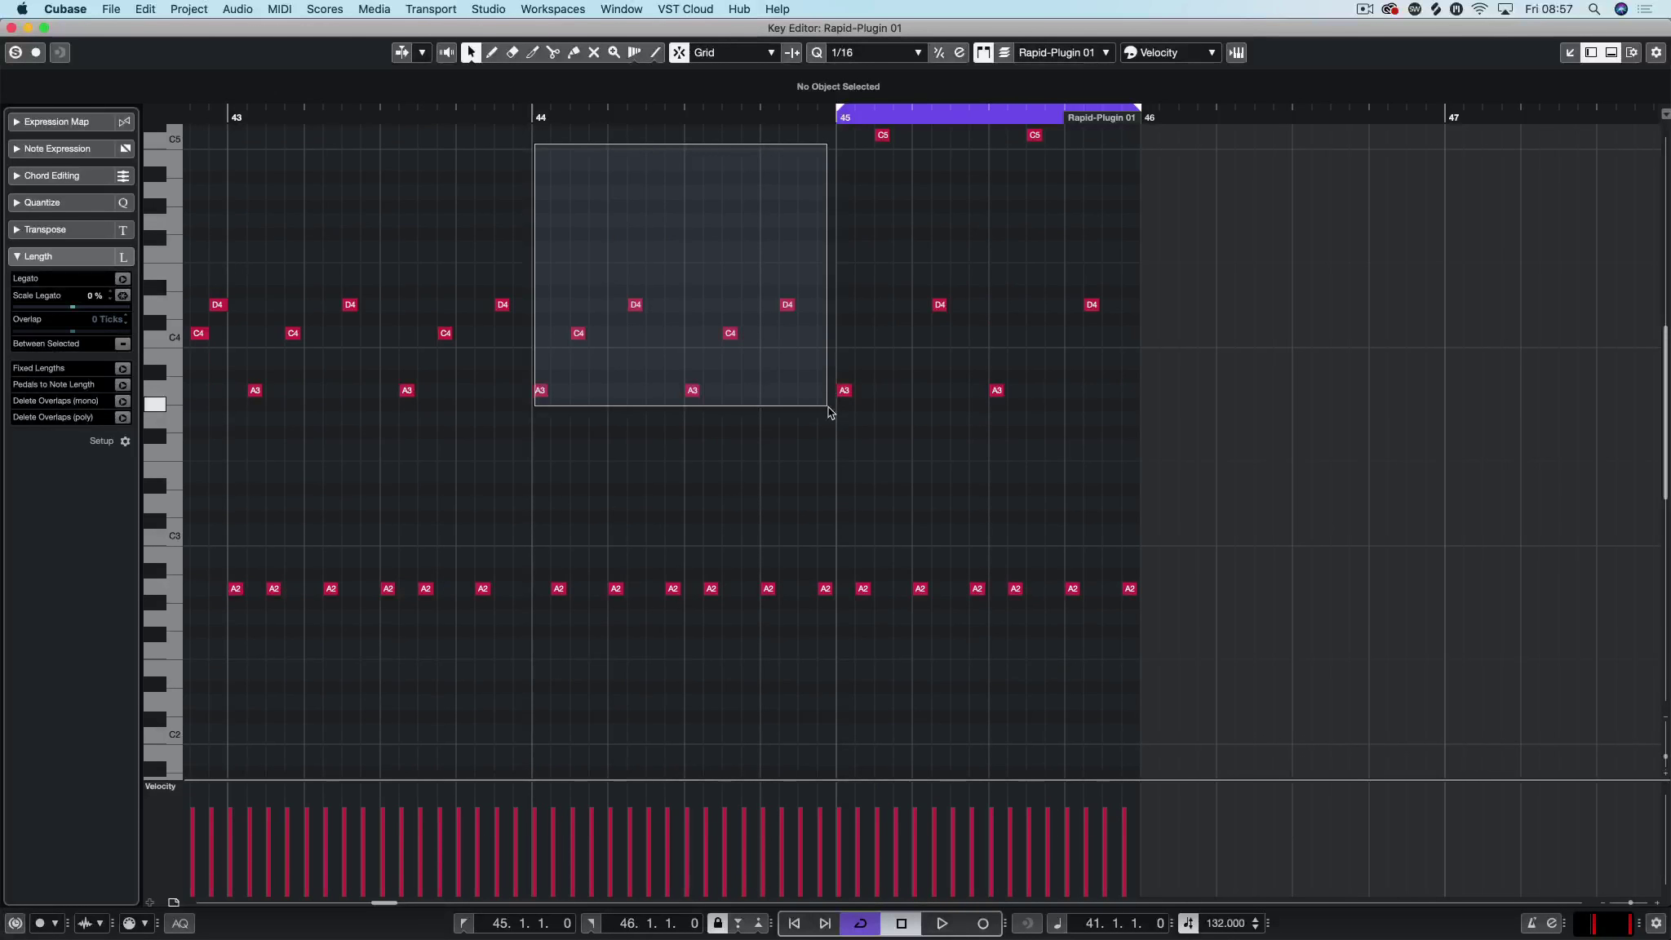
pyautogui.moveTo(827, 407); pyautogui.dragTo(827, 406)
pyautogui.click(940, 249)
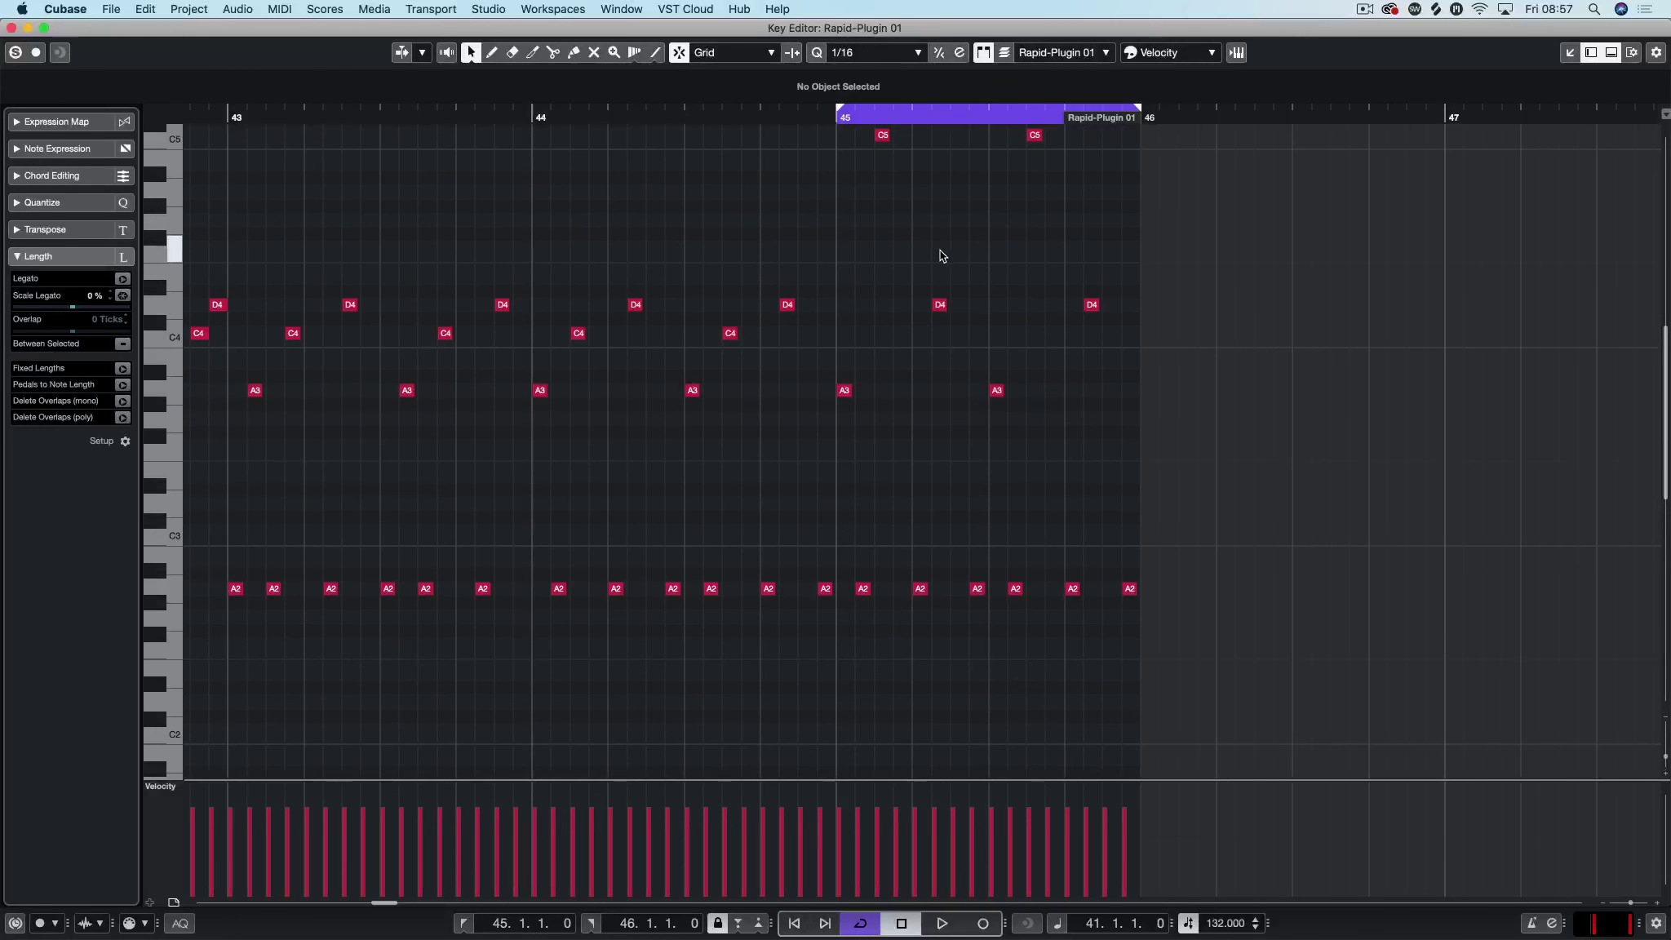
# Step: Play the bar 45 loop and inspect the Quantizer MIDI insert on the Rapid-Plugin 01 track
pyautogui.press('space')
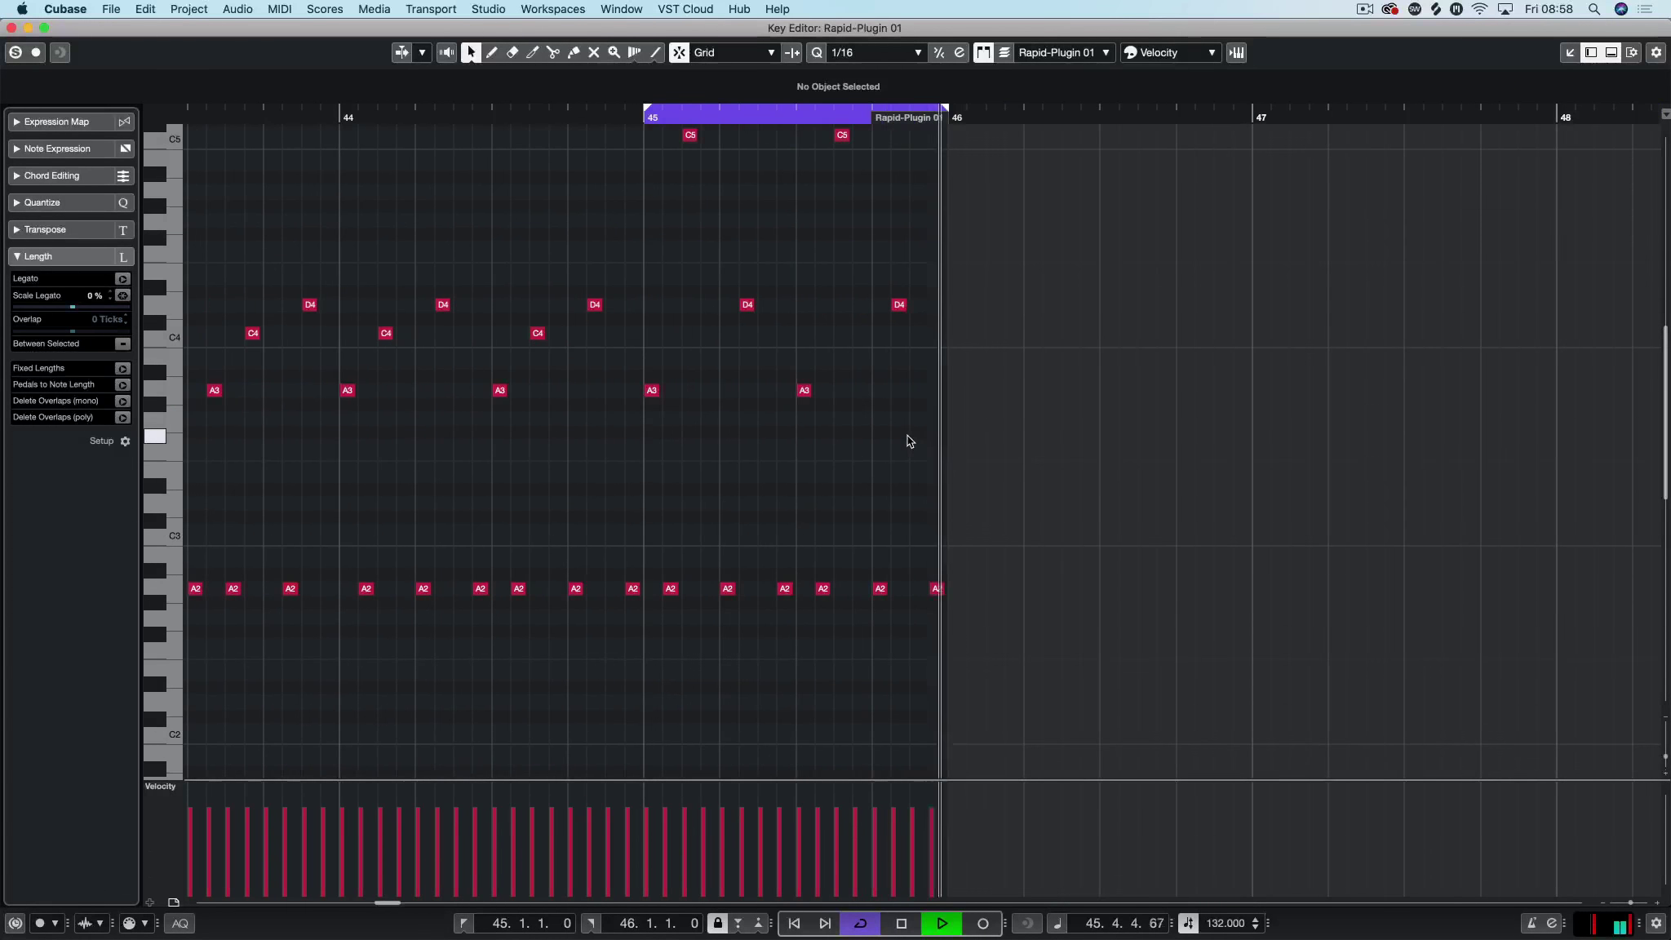
pyautogui.press('Return')
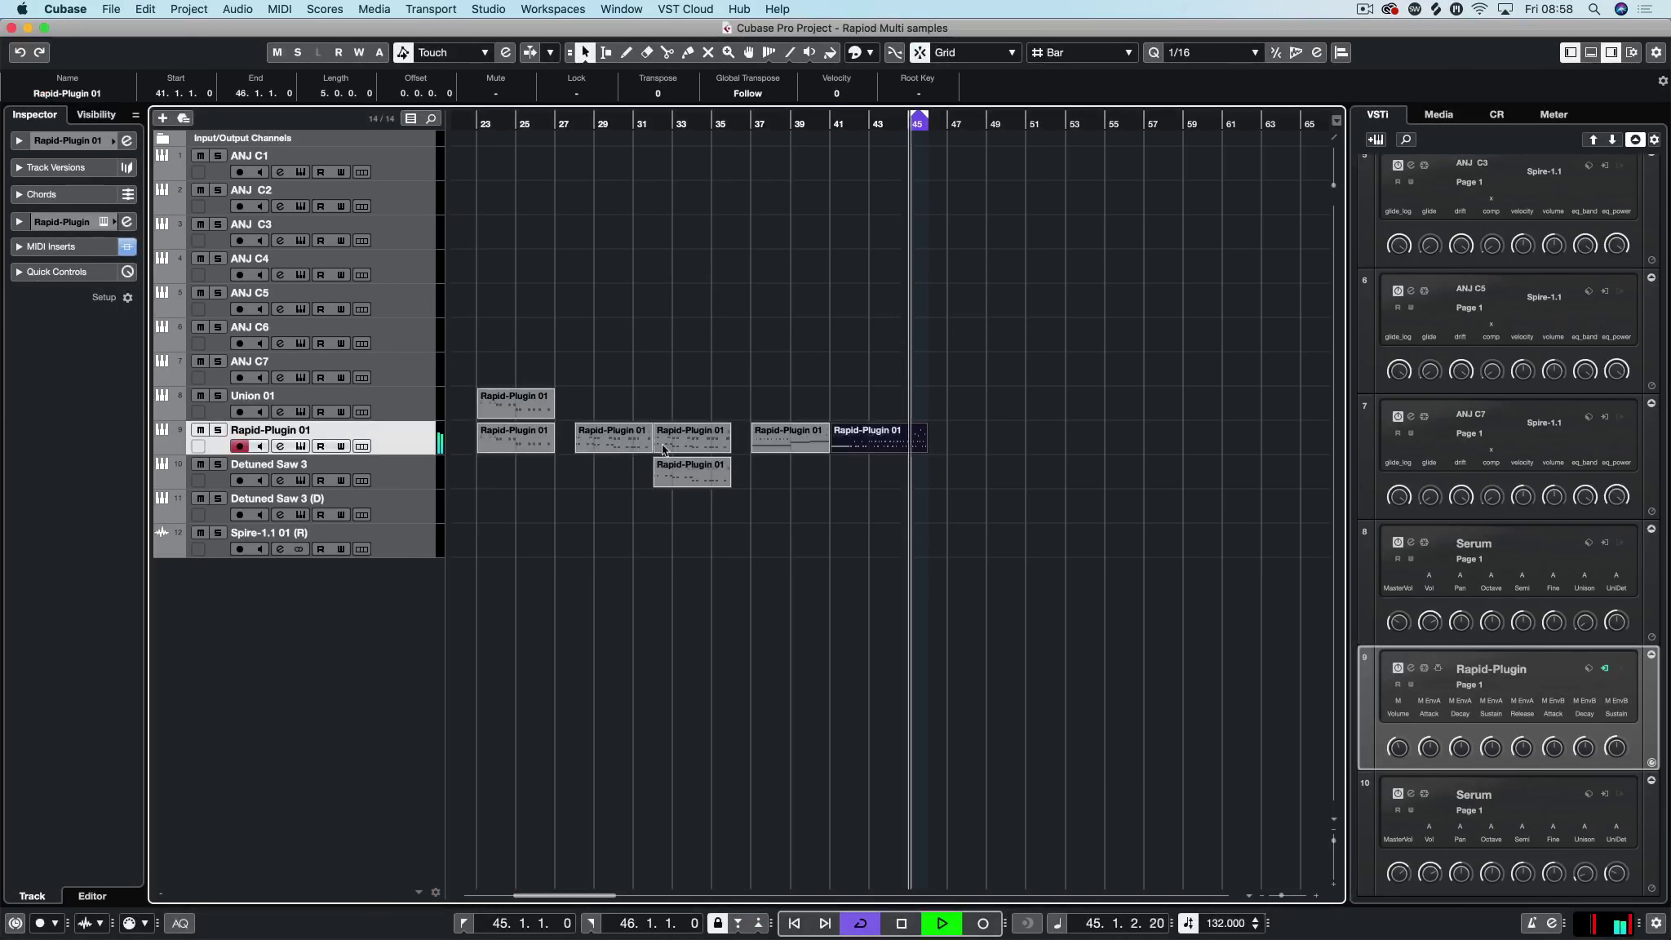
pyautogui.click(67, 246)
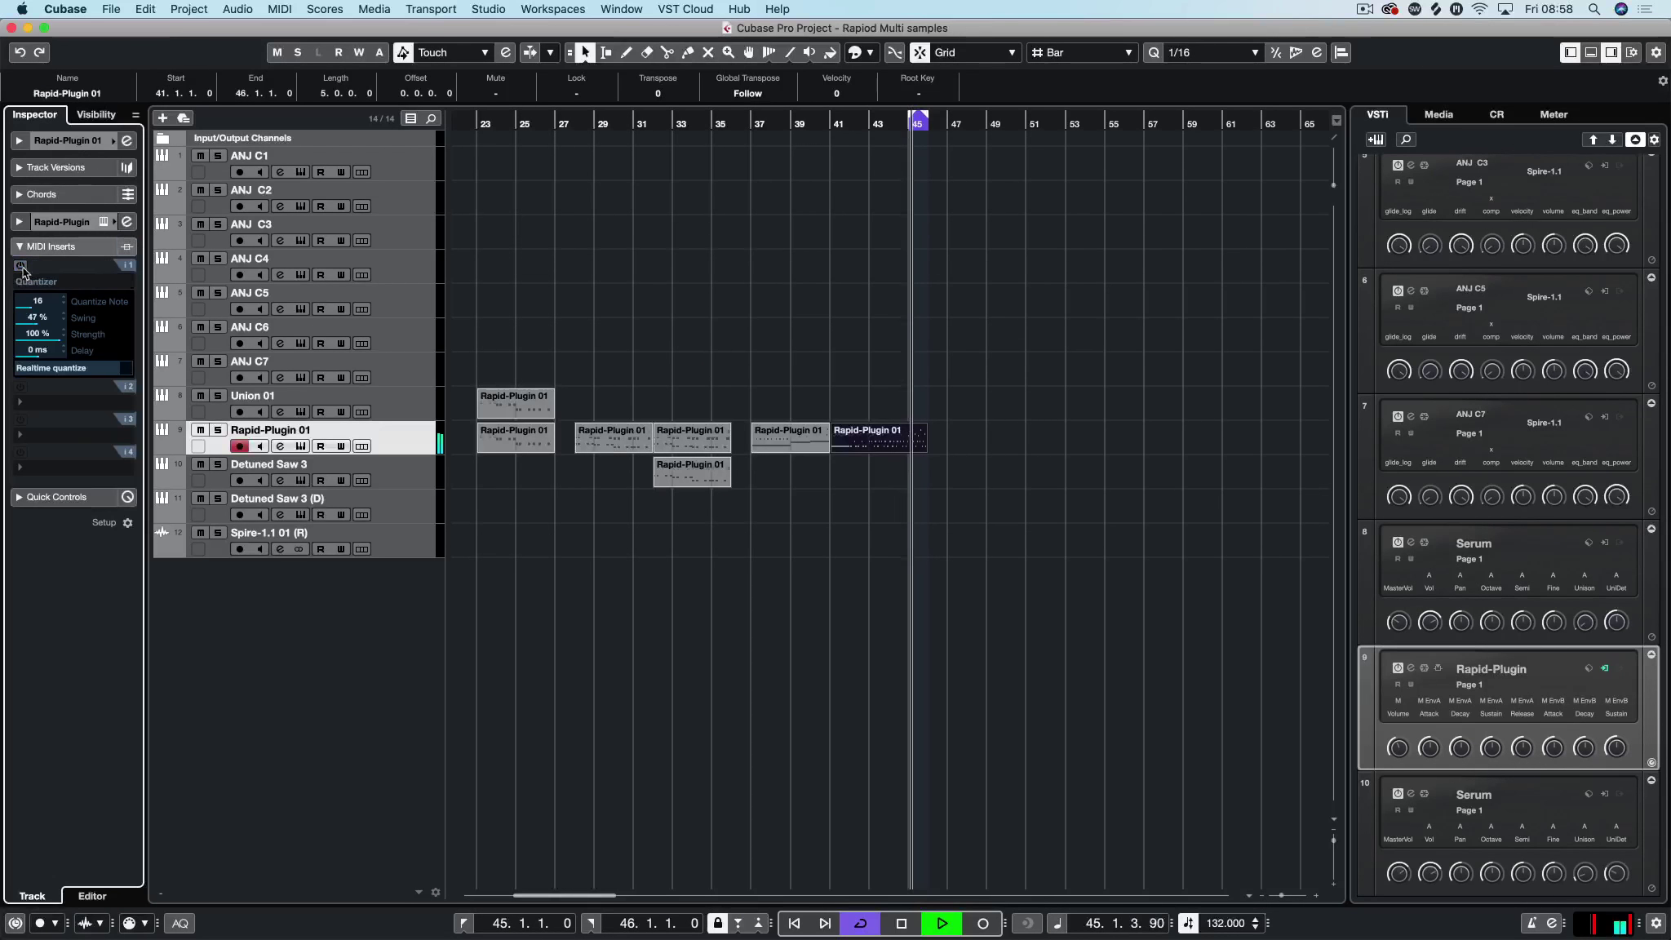
pyautogui.click(901, 432)
pyautogui.press('Return')
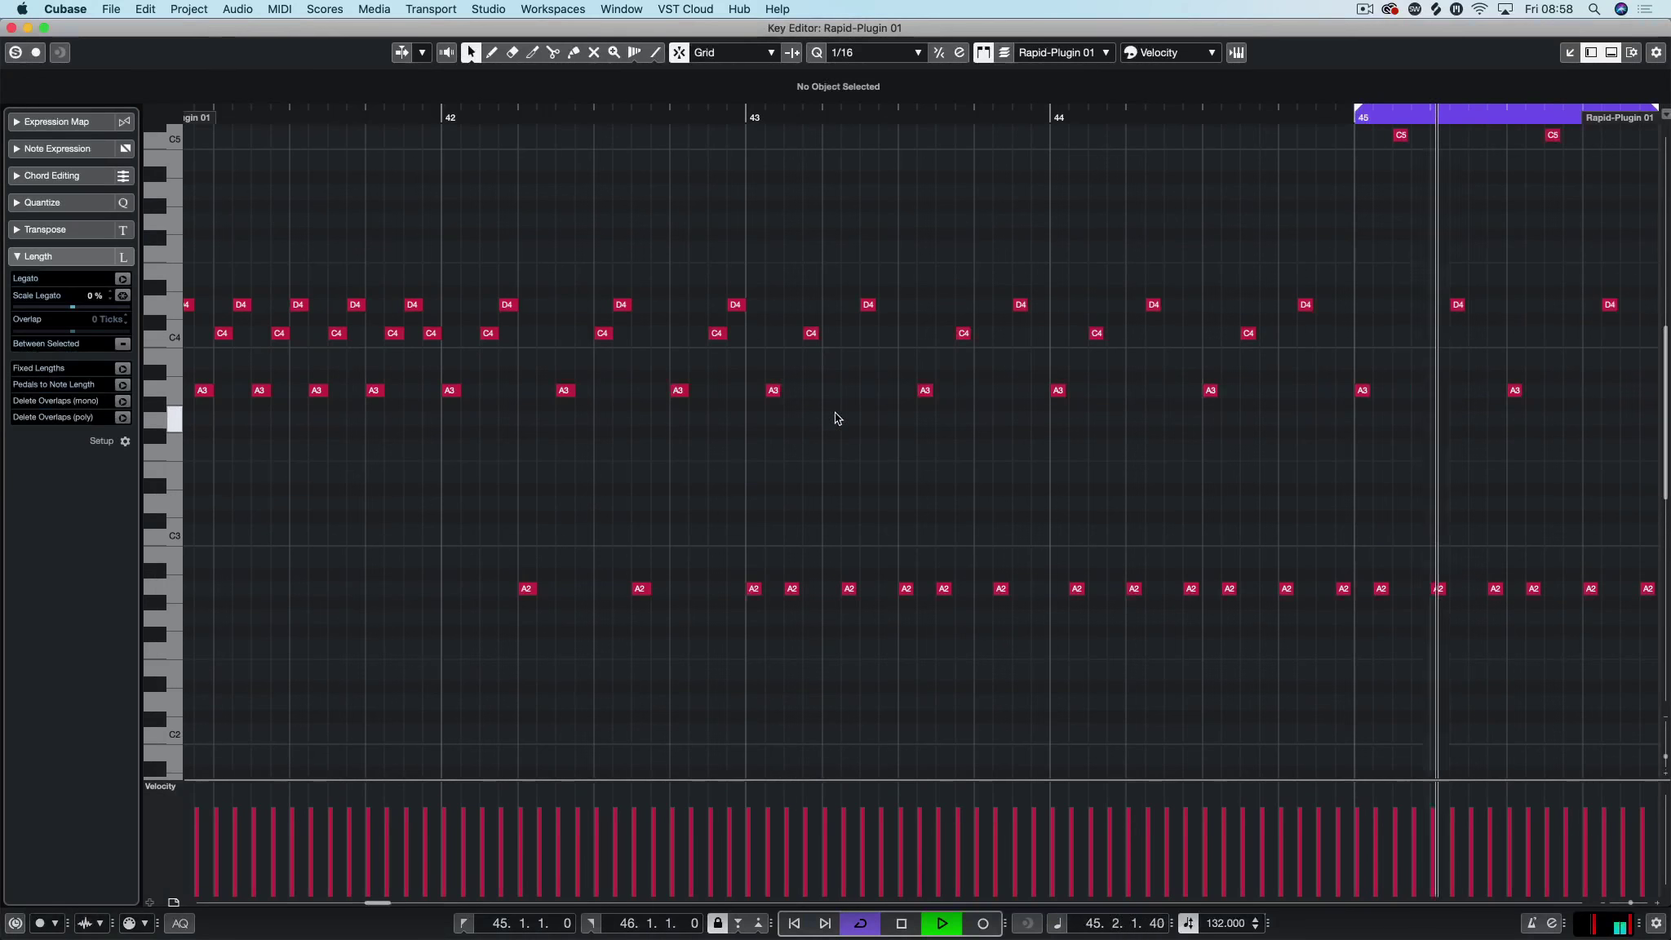
pyautogui.press('space')
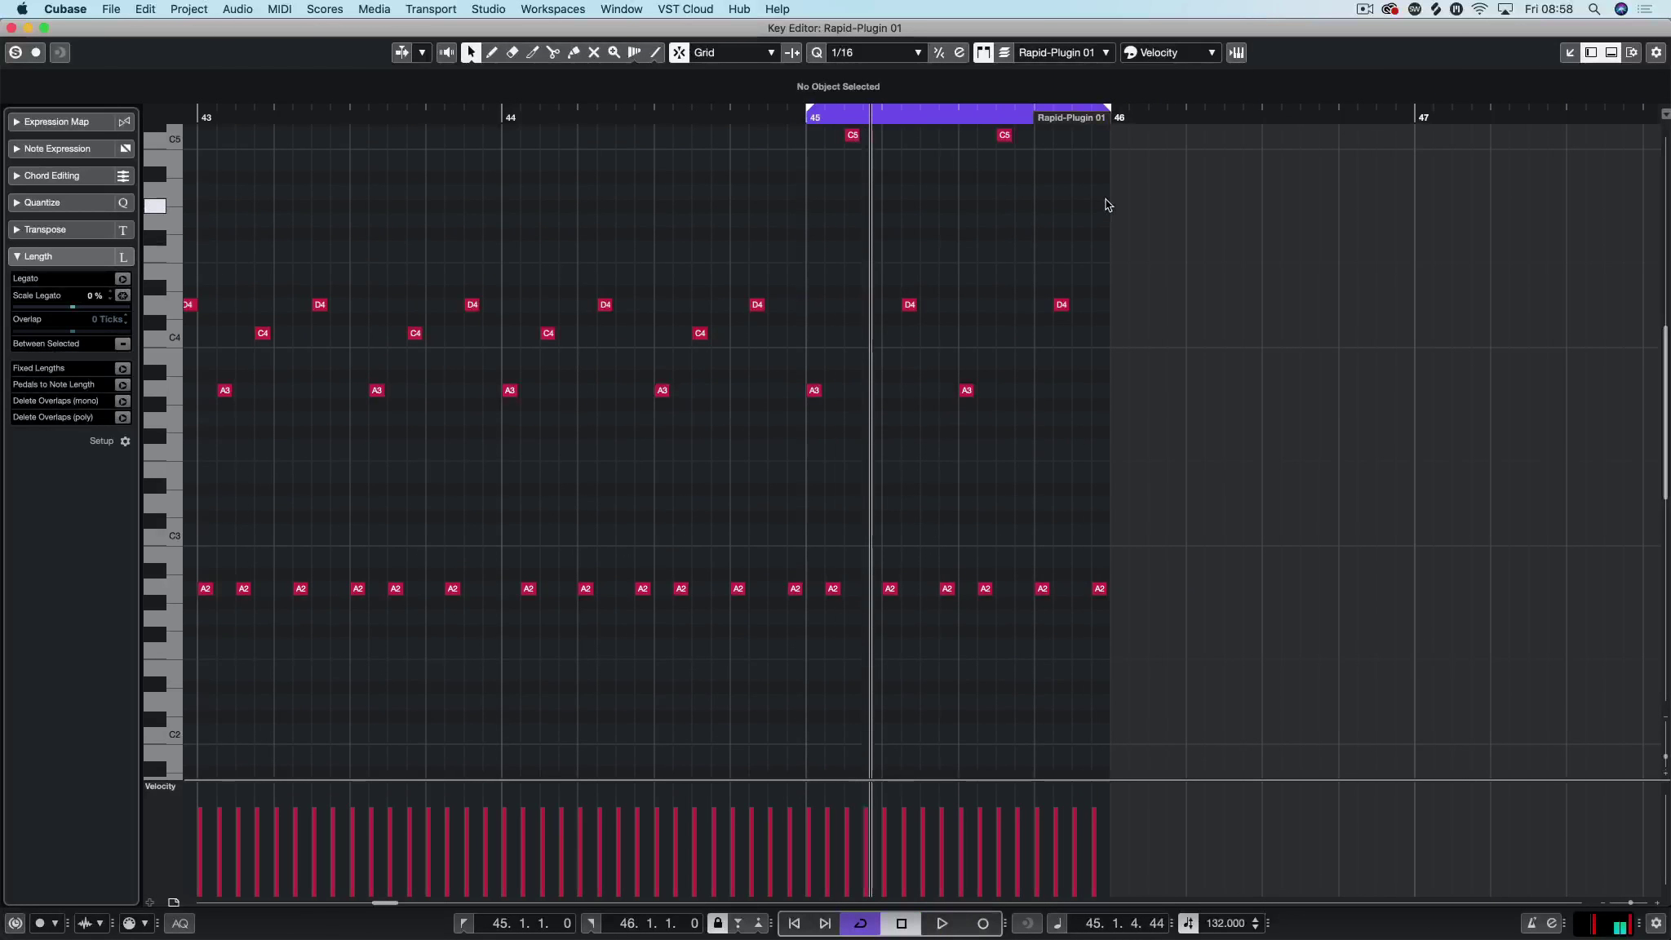
# Step: Undo the last octave shift and transpose bar 45's C4 and D4 notes together up one octave to C5 and D5
pyautogui.moveTo(1105, 181); pyautogui.dragTo(1118, 235)
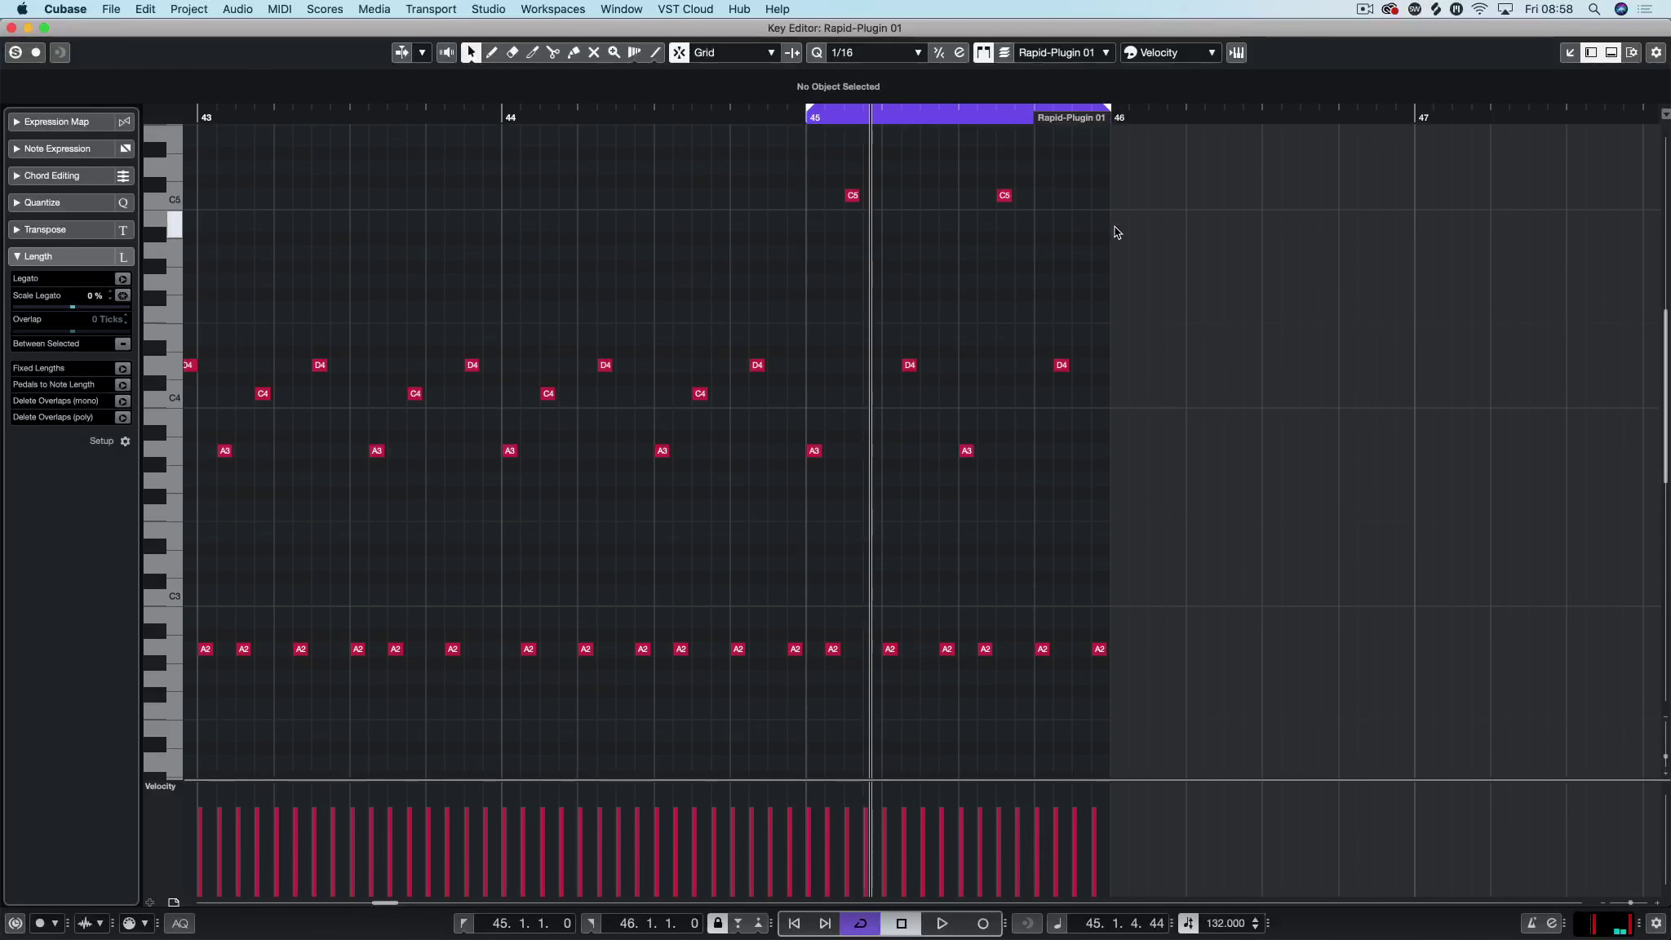
pyautogui.press('super+z')
pyautogui.moveTo(1112, 319); pyautogui.dragTo(902, 377)
pyautogui.moveTo(1245, 274); pyautogui.dragTo(814, 416)
pyautogui.hotkey('shift', 'Up')
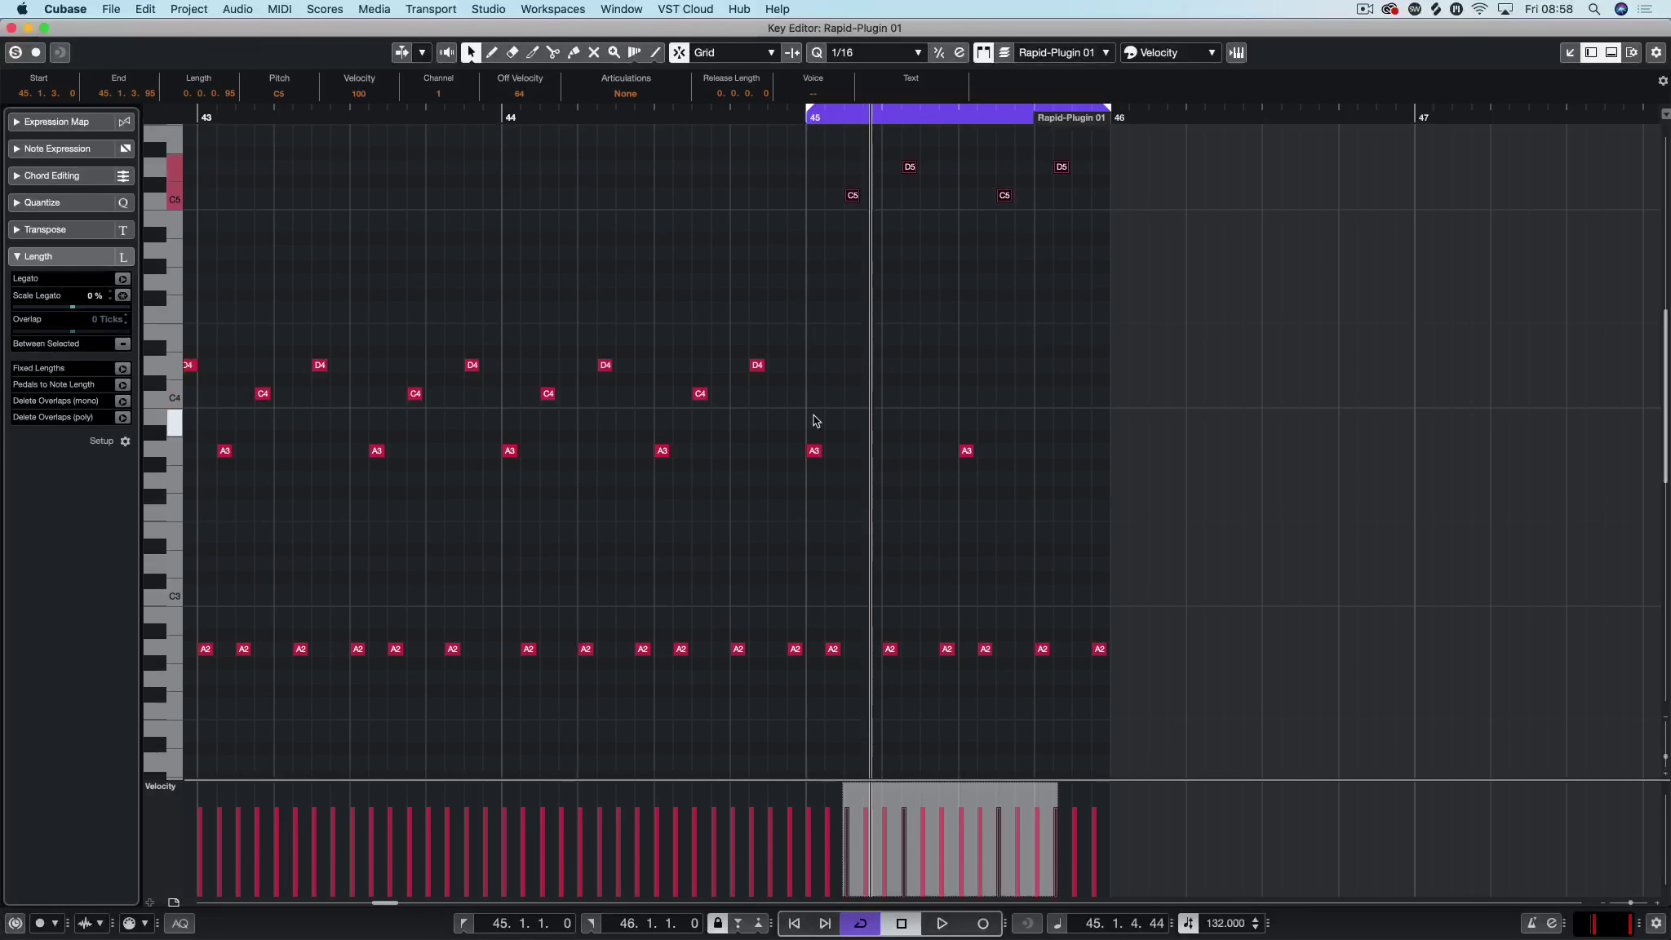
pyautogui.press('space')
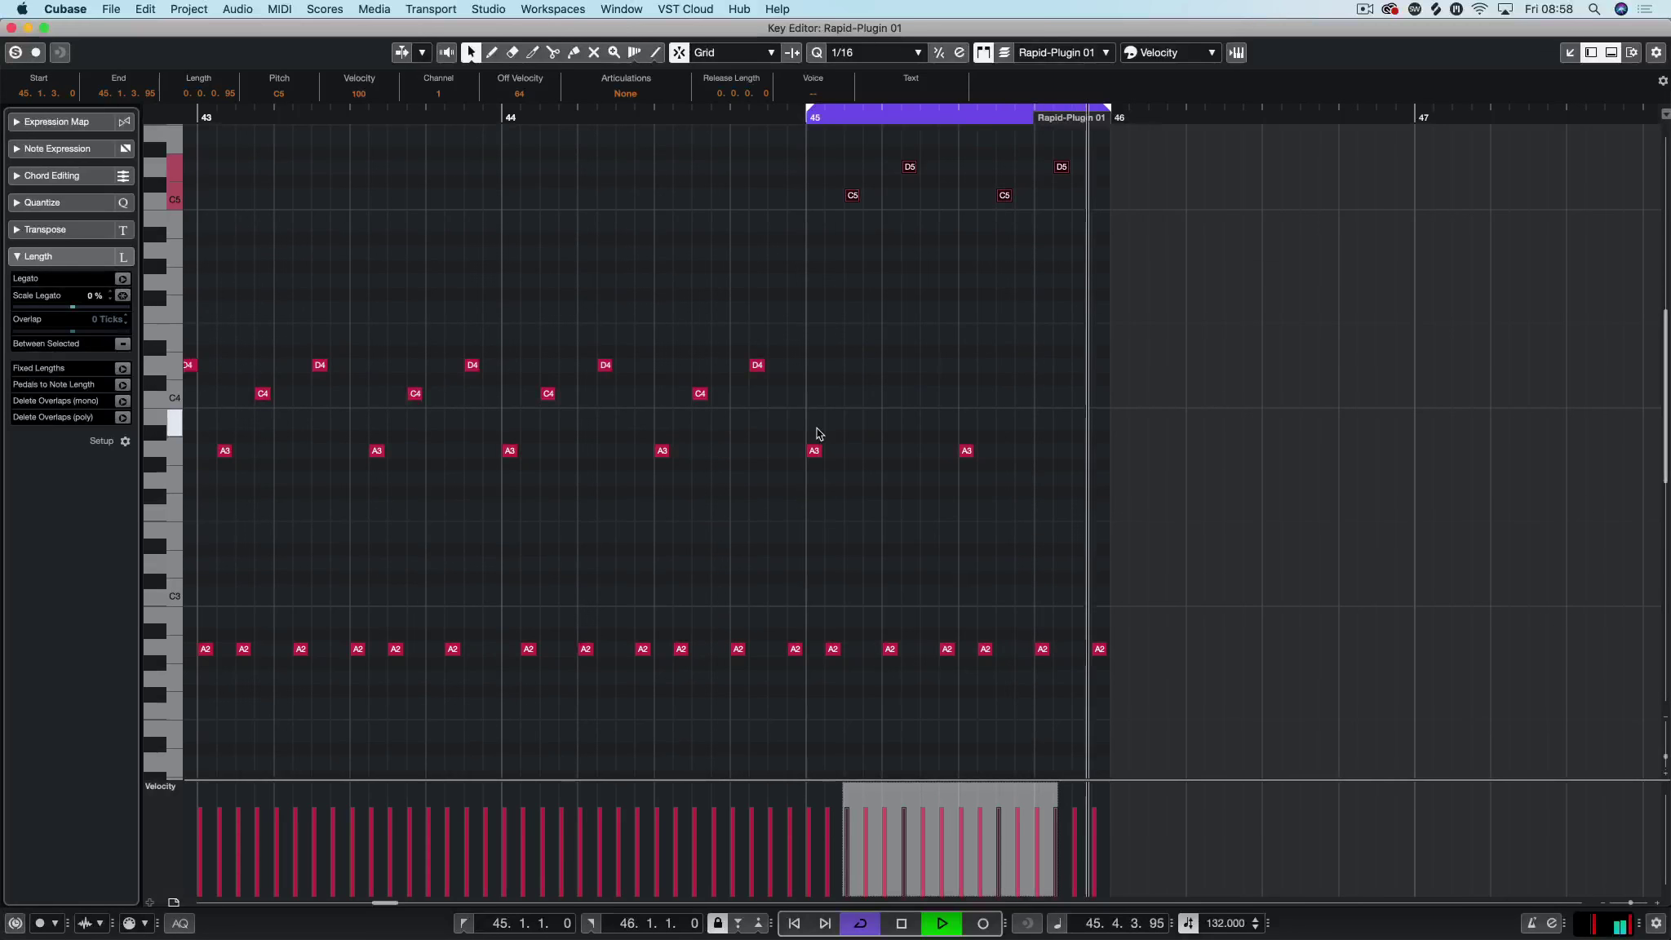
pyautogui.press('space')
# Step: Shift the C5 and D5 notes in bar 45 one sixteenth later and delete all A2 and A1 bass notes in that bar
pyautogui.moveTo(1092, 147); pyautogui.dragTo(871, 203)
pyautogui.moveTo(1130, 538); pyautogui.dragTo(825, 694)
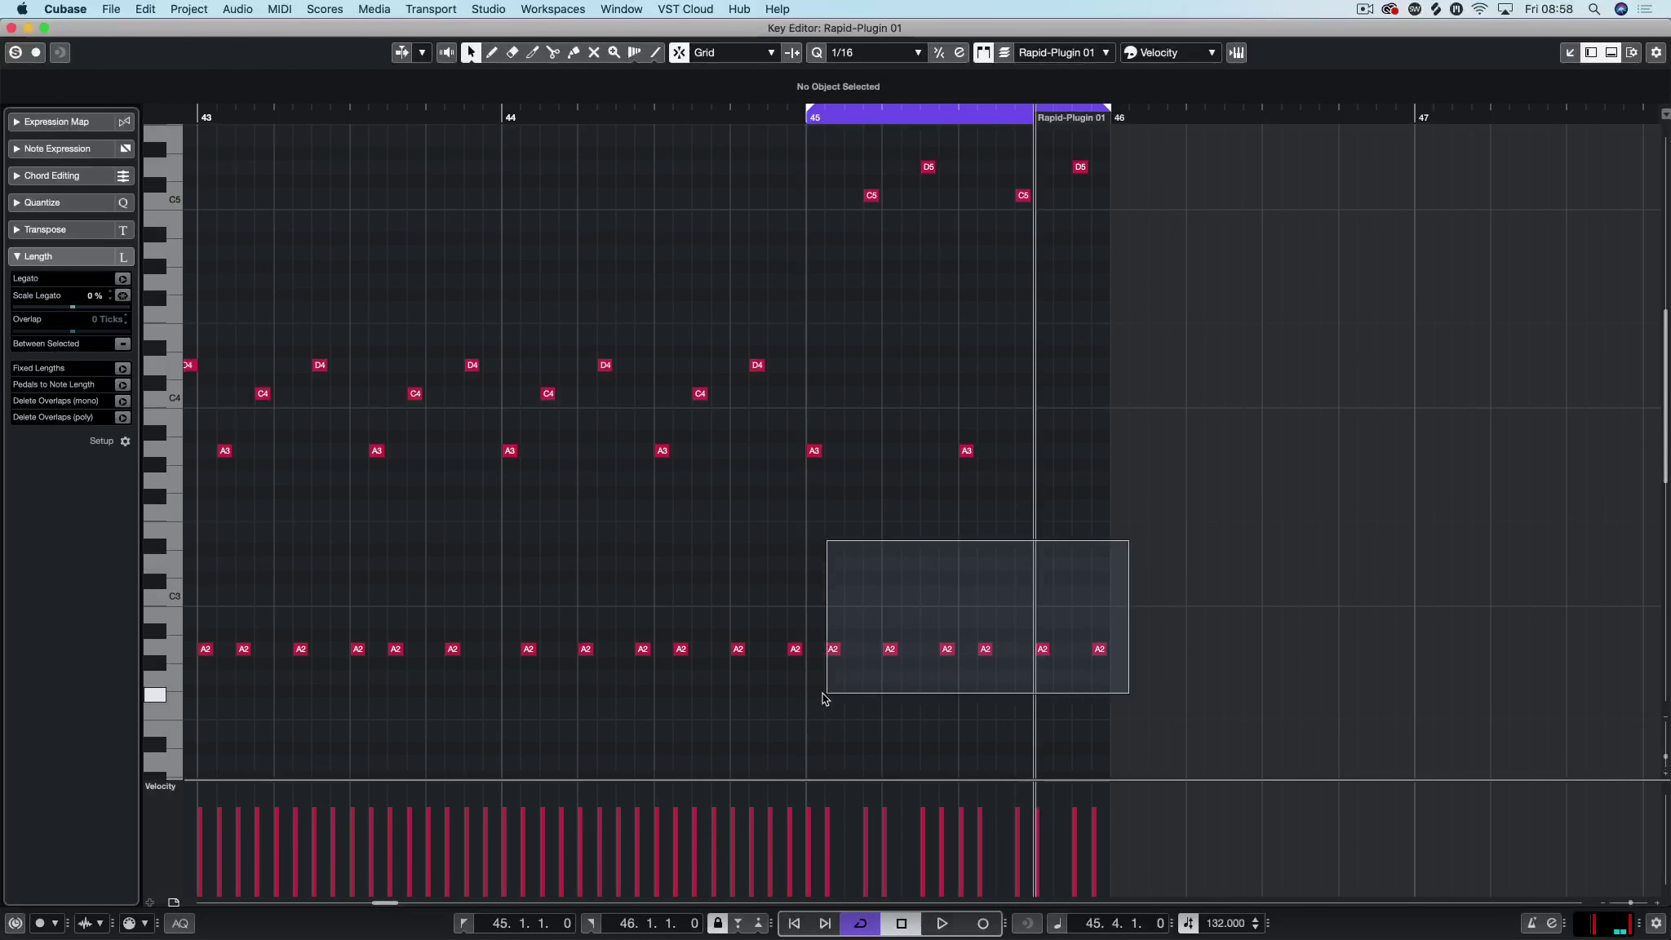
pyautogui.press('Delete')
pyautogui.scroll(-3, 995, 699)
pyautogui.moveTo(1134, 633); pyautogui.dragTo(861, 741)
pyautogui.press('Delete')
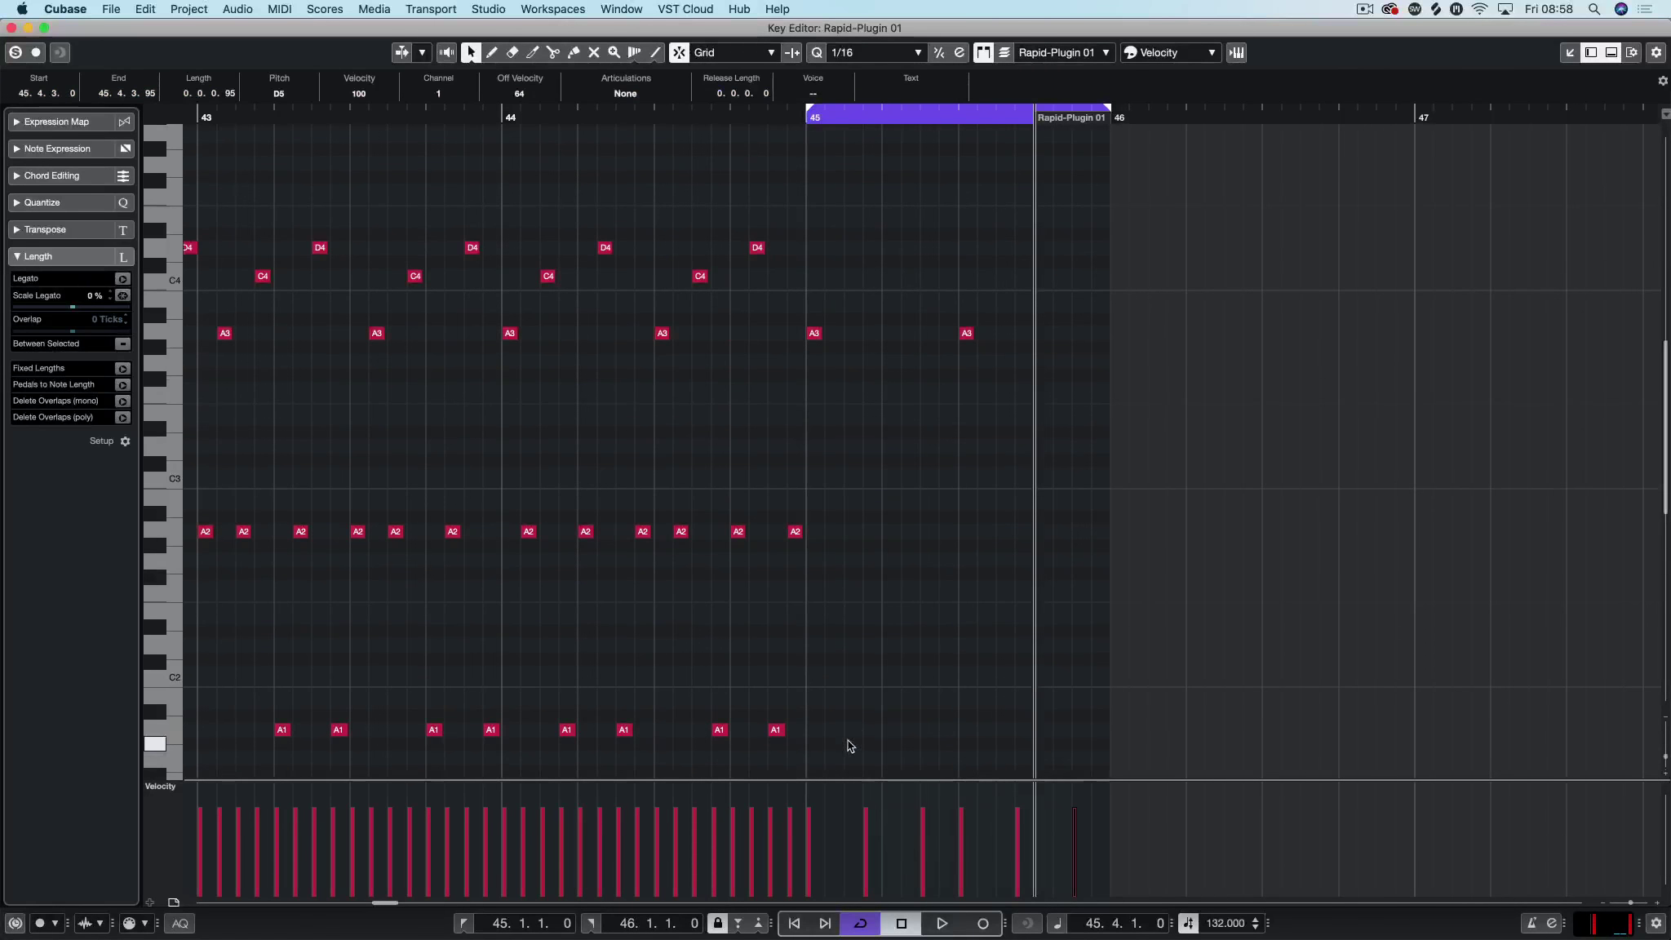
# Step: Play the bar 45 loop and delete its two A3 notes
pyautogui.scroll(3, 873, 698)
pyautogui.click(873, 695)
pyautogui.press('space')
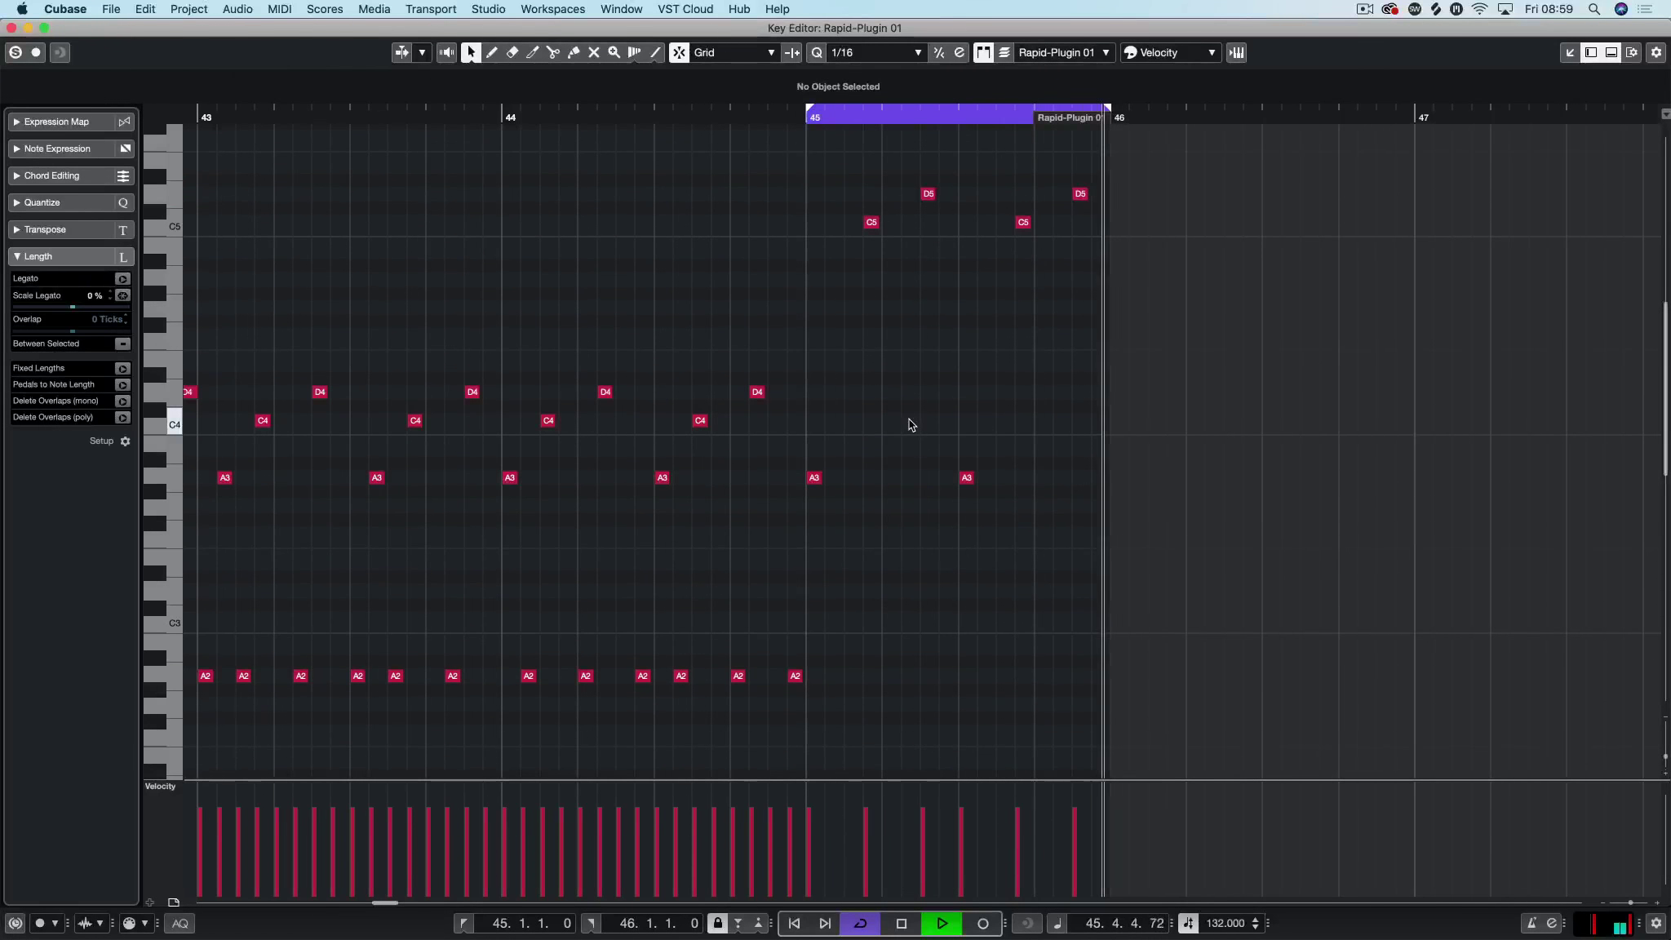
pyautogui.moveTo(981, 426); pyautogui.dragTo(817, 513)
pyautogui.press('Delete')
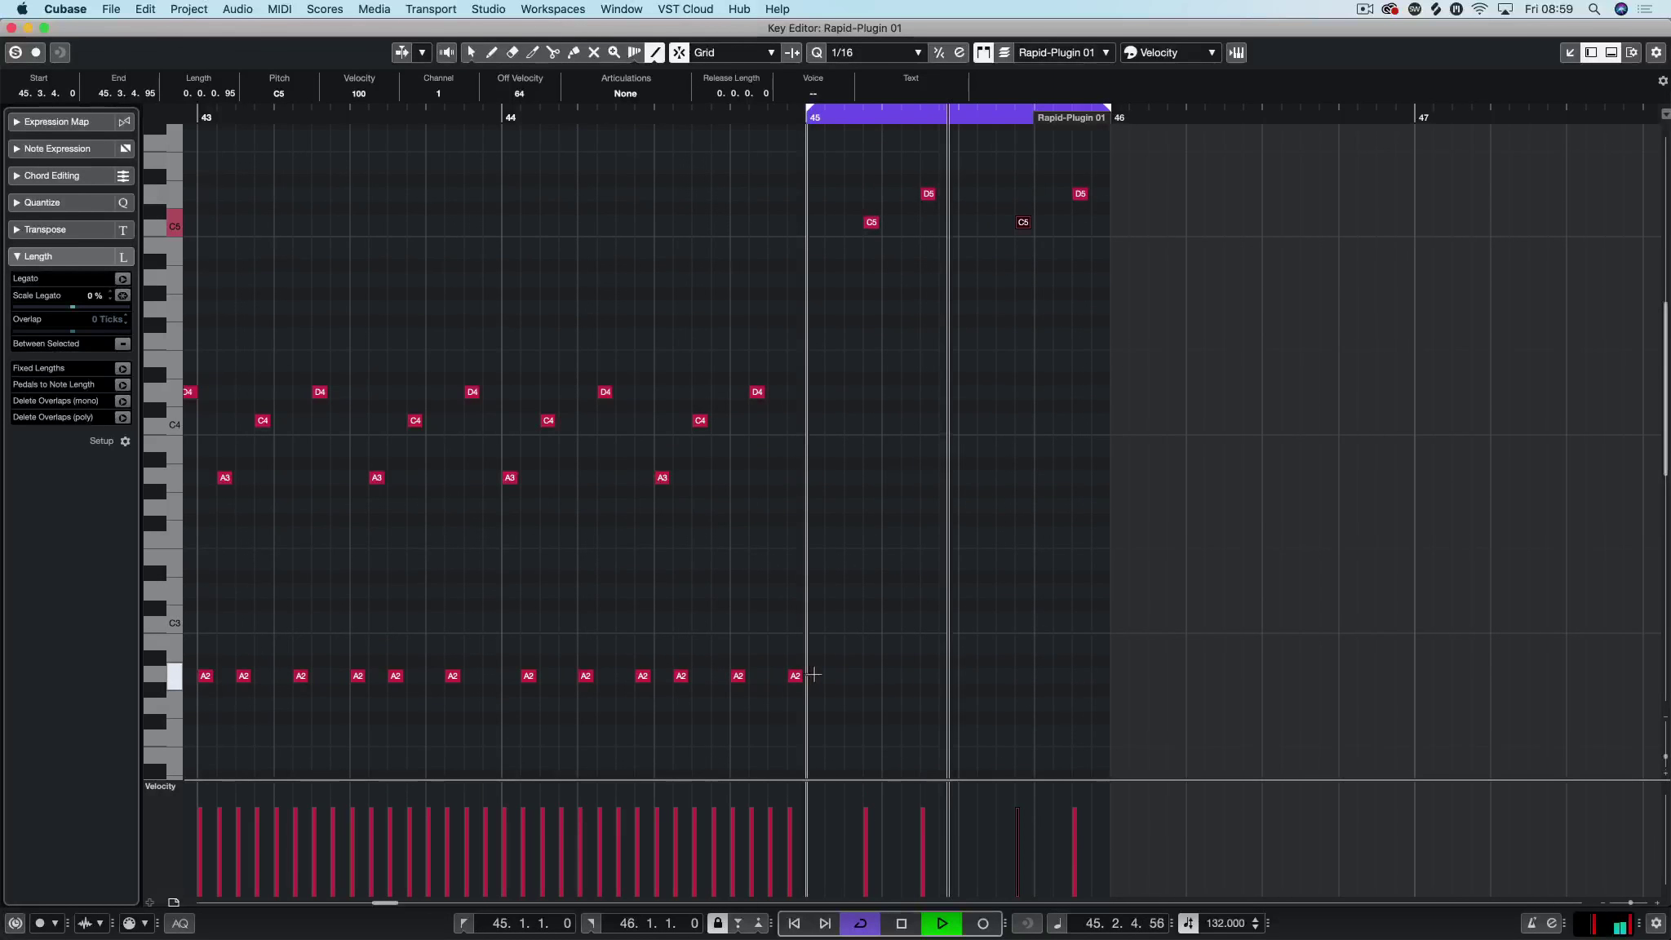
# Step: Try one A2 note on each beat of bar 45, audition the loop, and delete those four notes
pyautogui.click(814, 675)
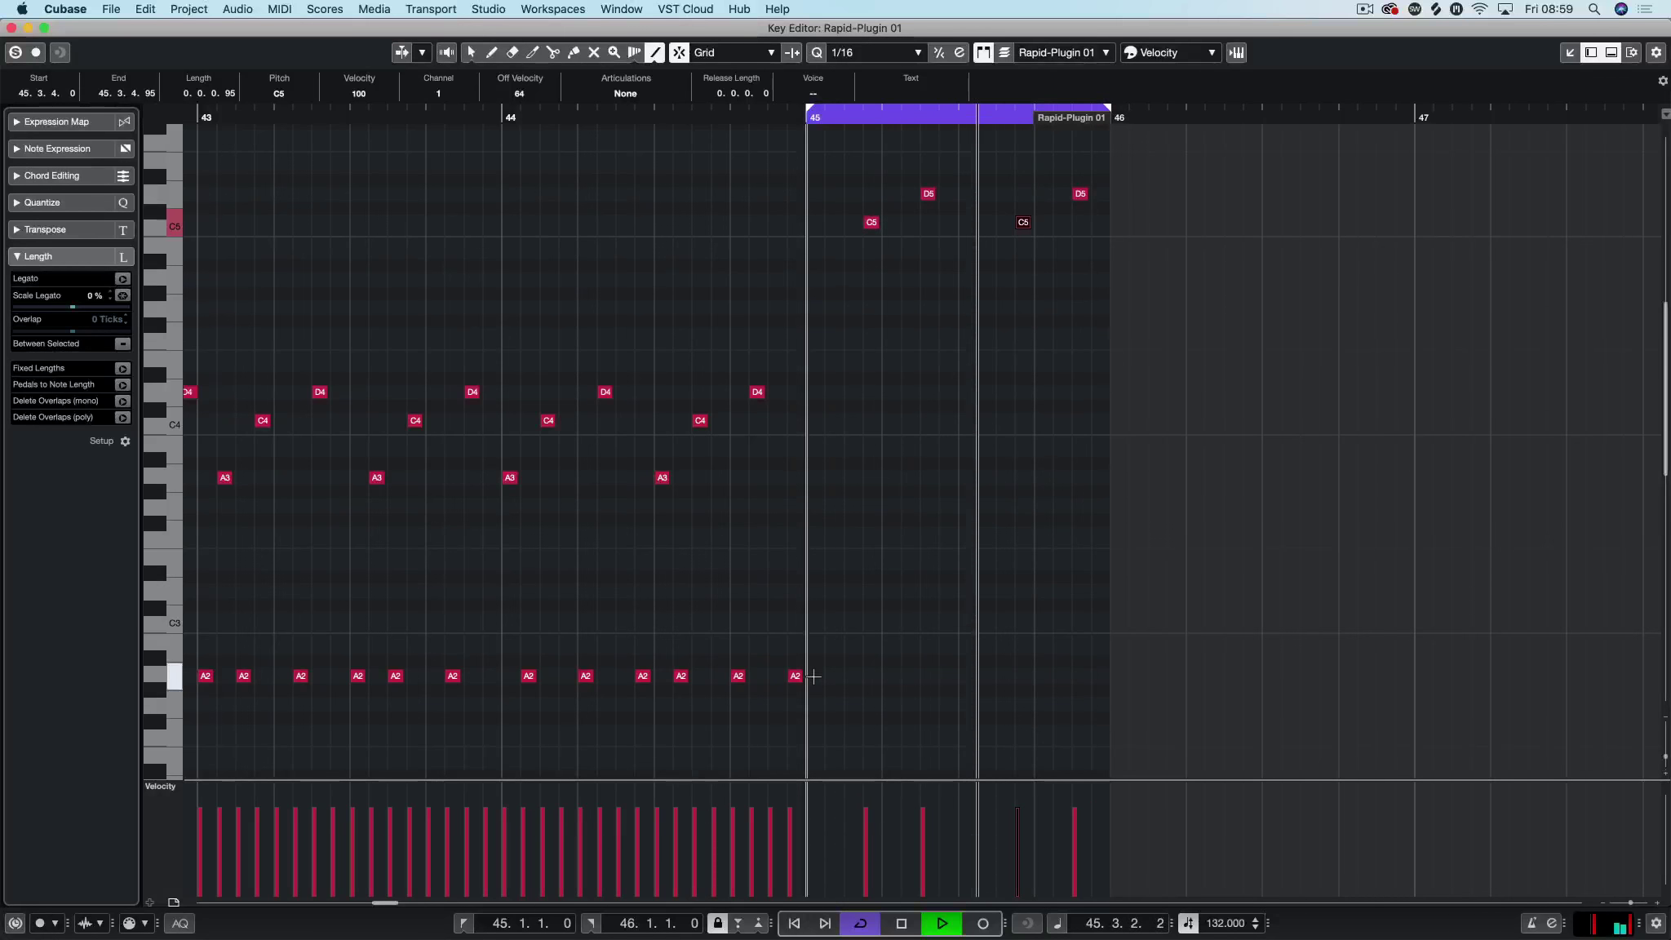
pyautogui.click(886, 676)
pyautogui.click(961, 676)
pyautogui.click(1034, 676)
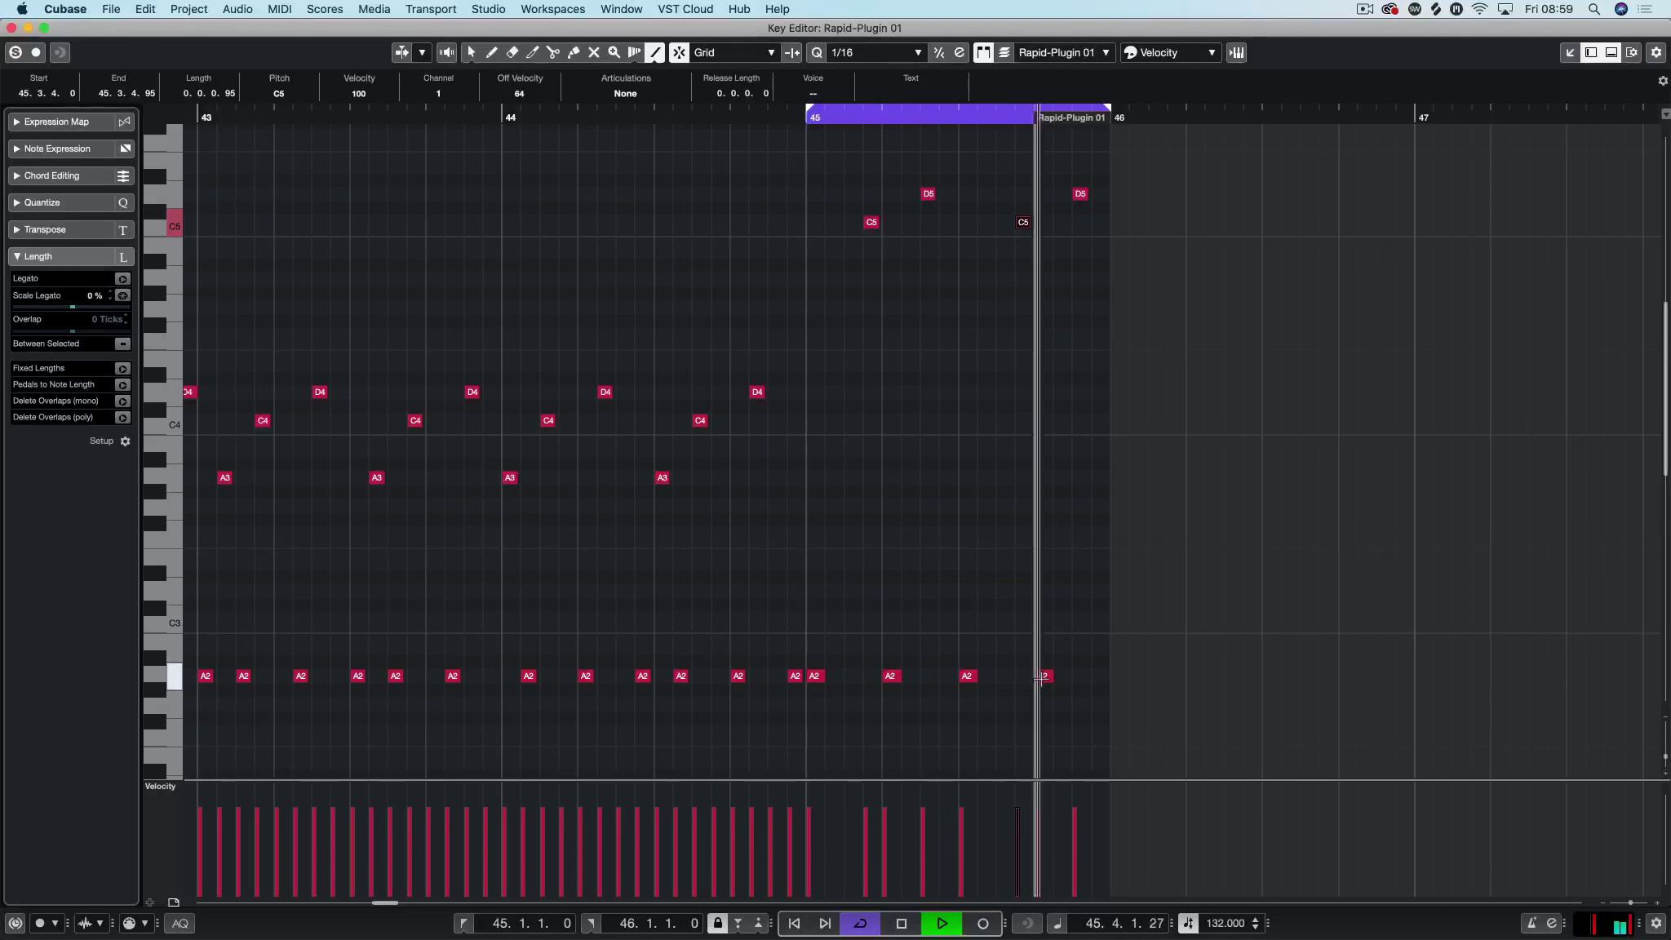
pyautogui.click(472, 52)
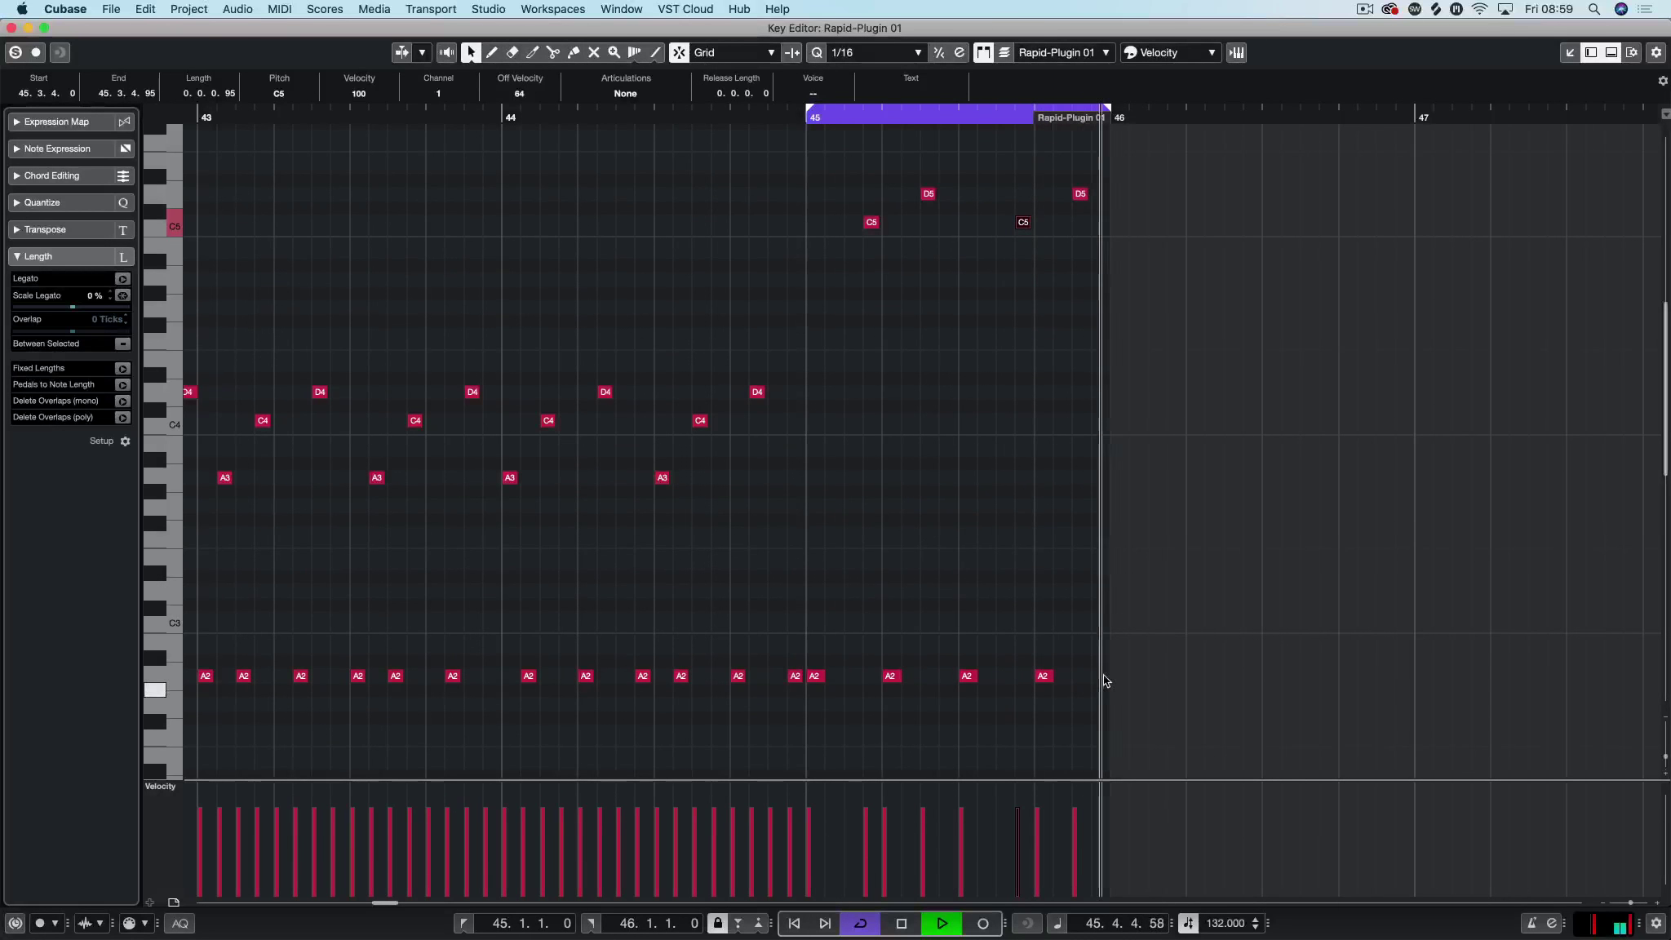
pyautogui.press('space')
pyautogui.moveTo(1110, 630); pyautogui.dragTo(815, 684)
pyautogui.press('Delete')
pyautogui.scroll(-3, 811, 681)
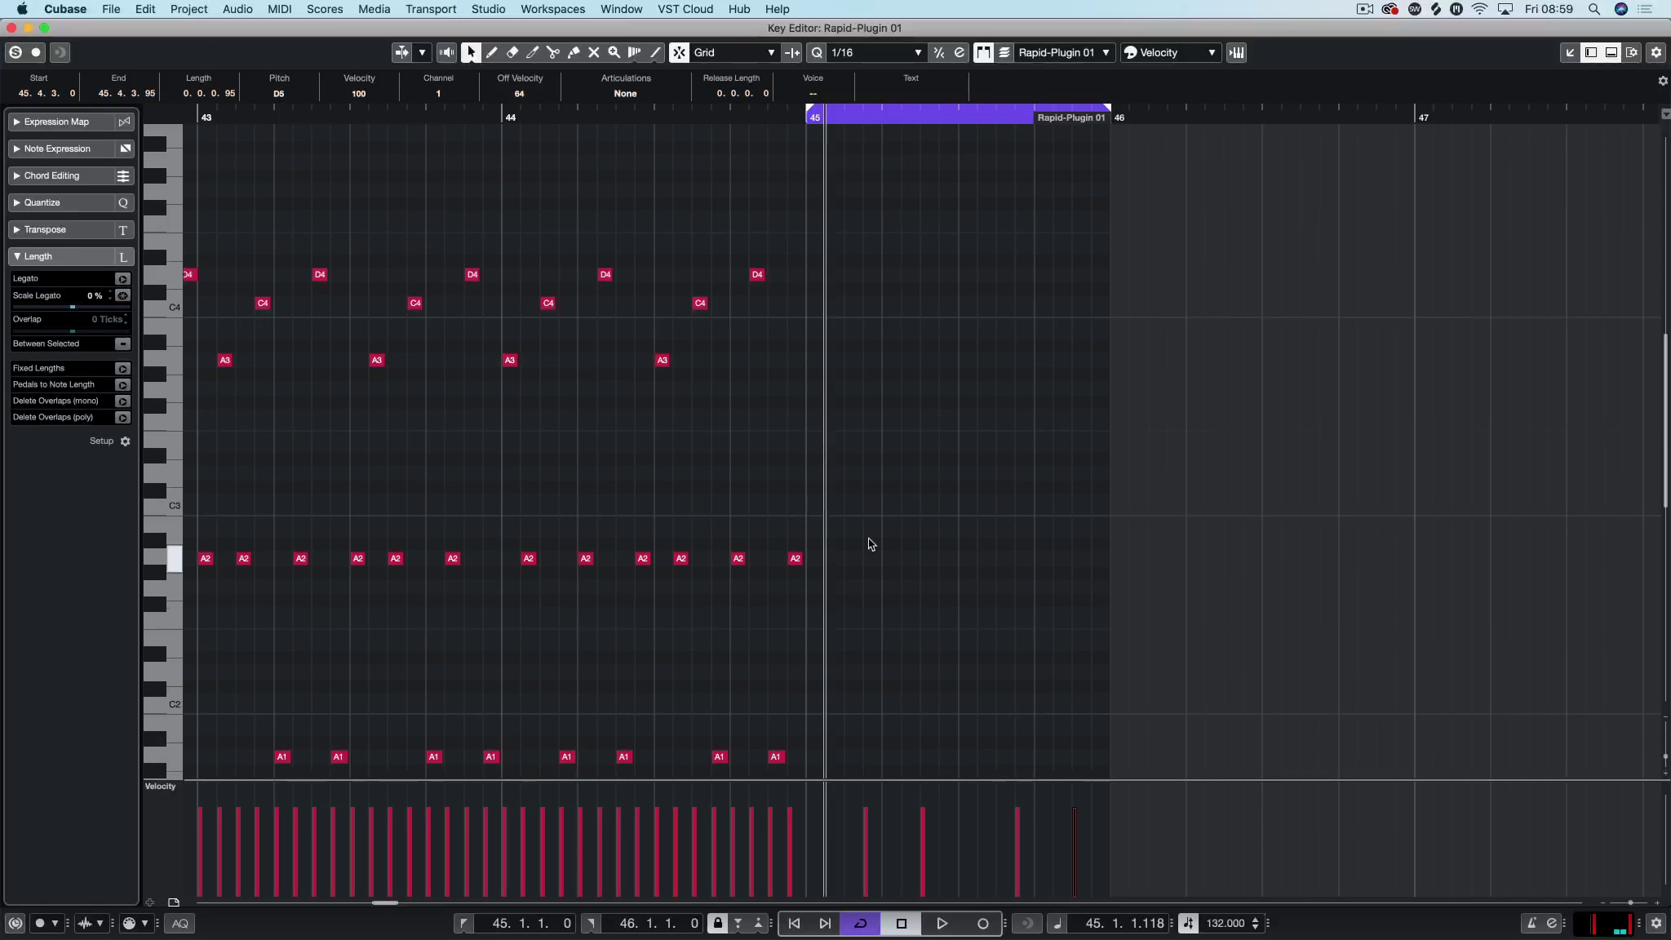
pyautogui.scroll(3, 883, 524)
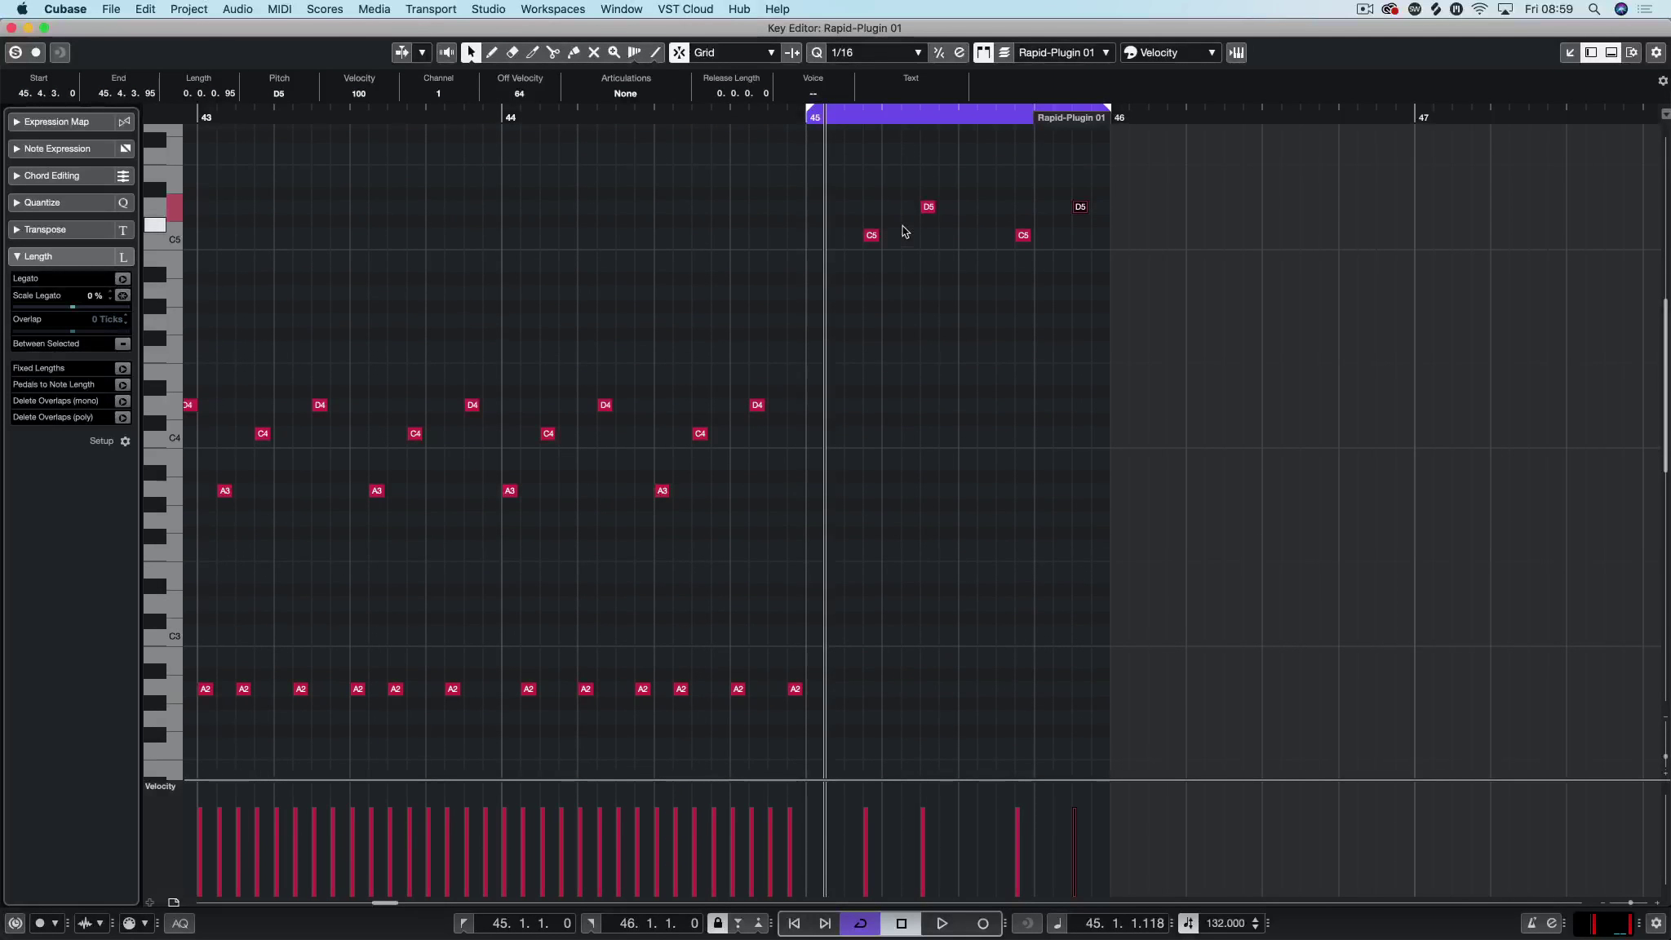
pyautogui.click(930, 207)
pyautogui.press('Delete')
pyautogui.moveTo(822, 223); pyautogui.dragTo(1095, 262)
pyautogui.press('super+z')
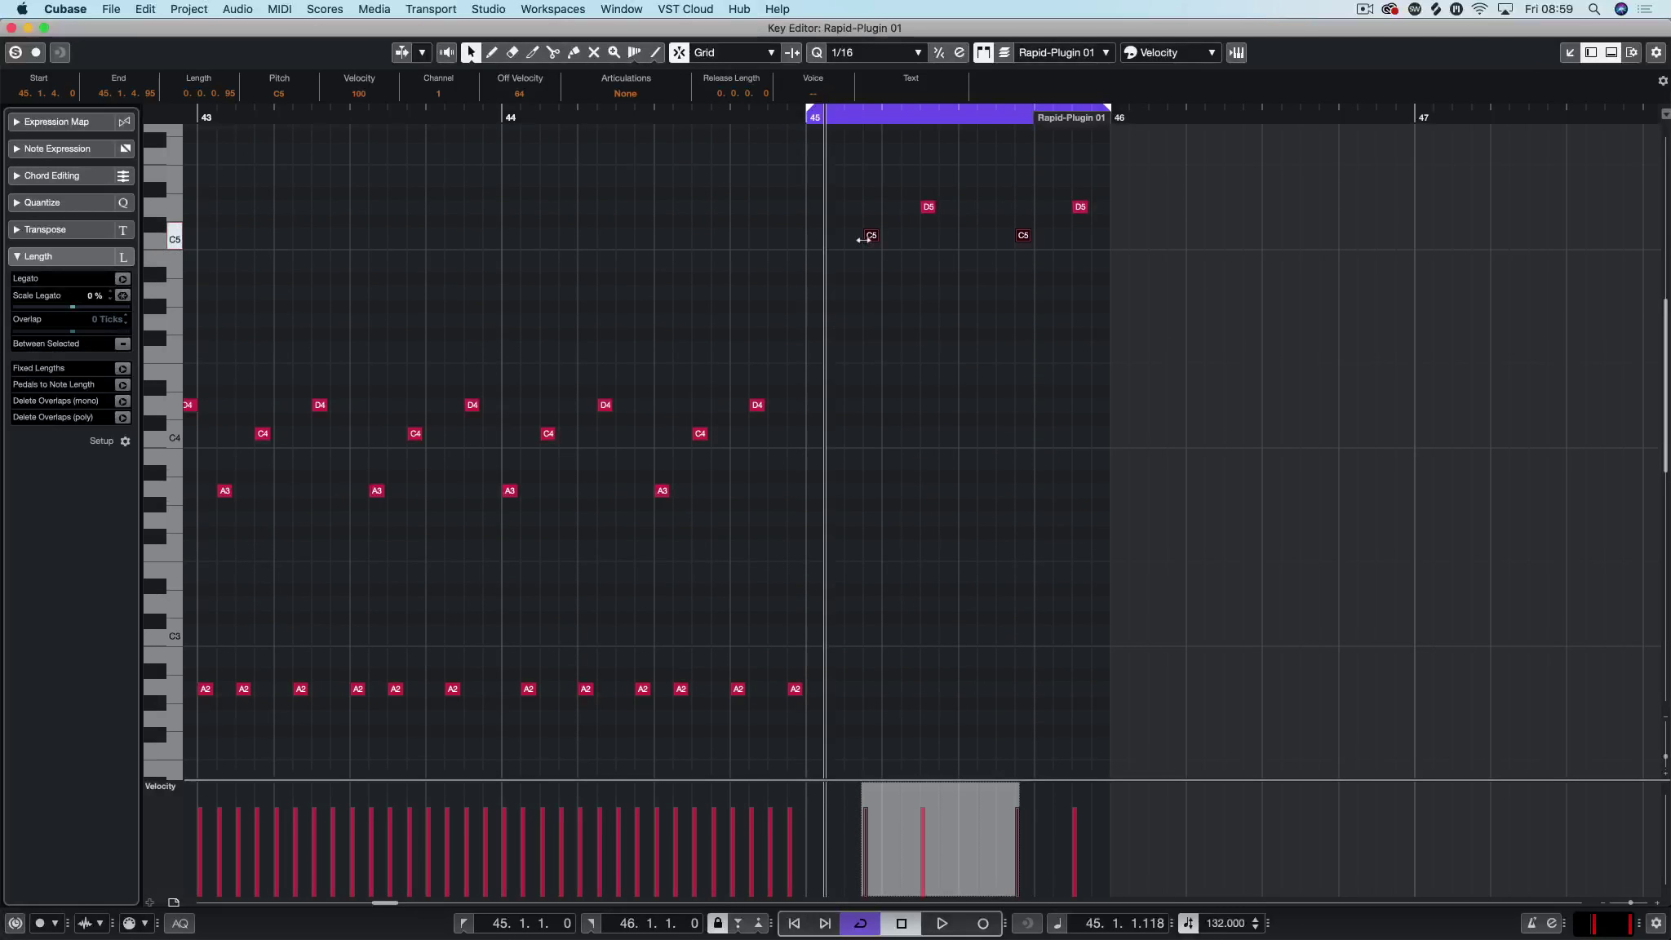
# Step: Copy the two C5 notes of bar 45 to A4 on beats one and three and audition the loop
pyautogui.moveTo(872, 237); pyautogui.dragTo(822, 299)
pyautogui.press('space')
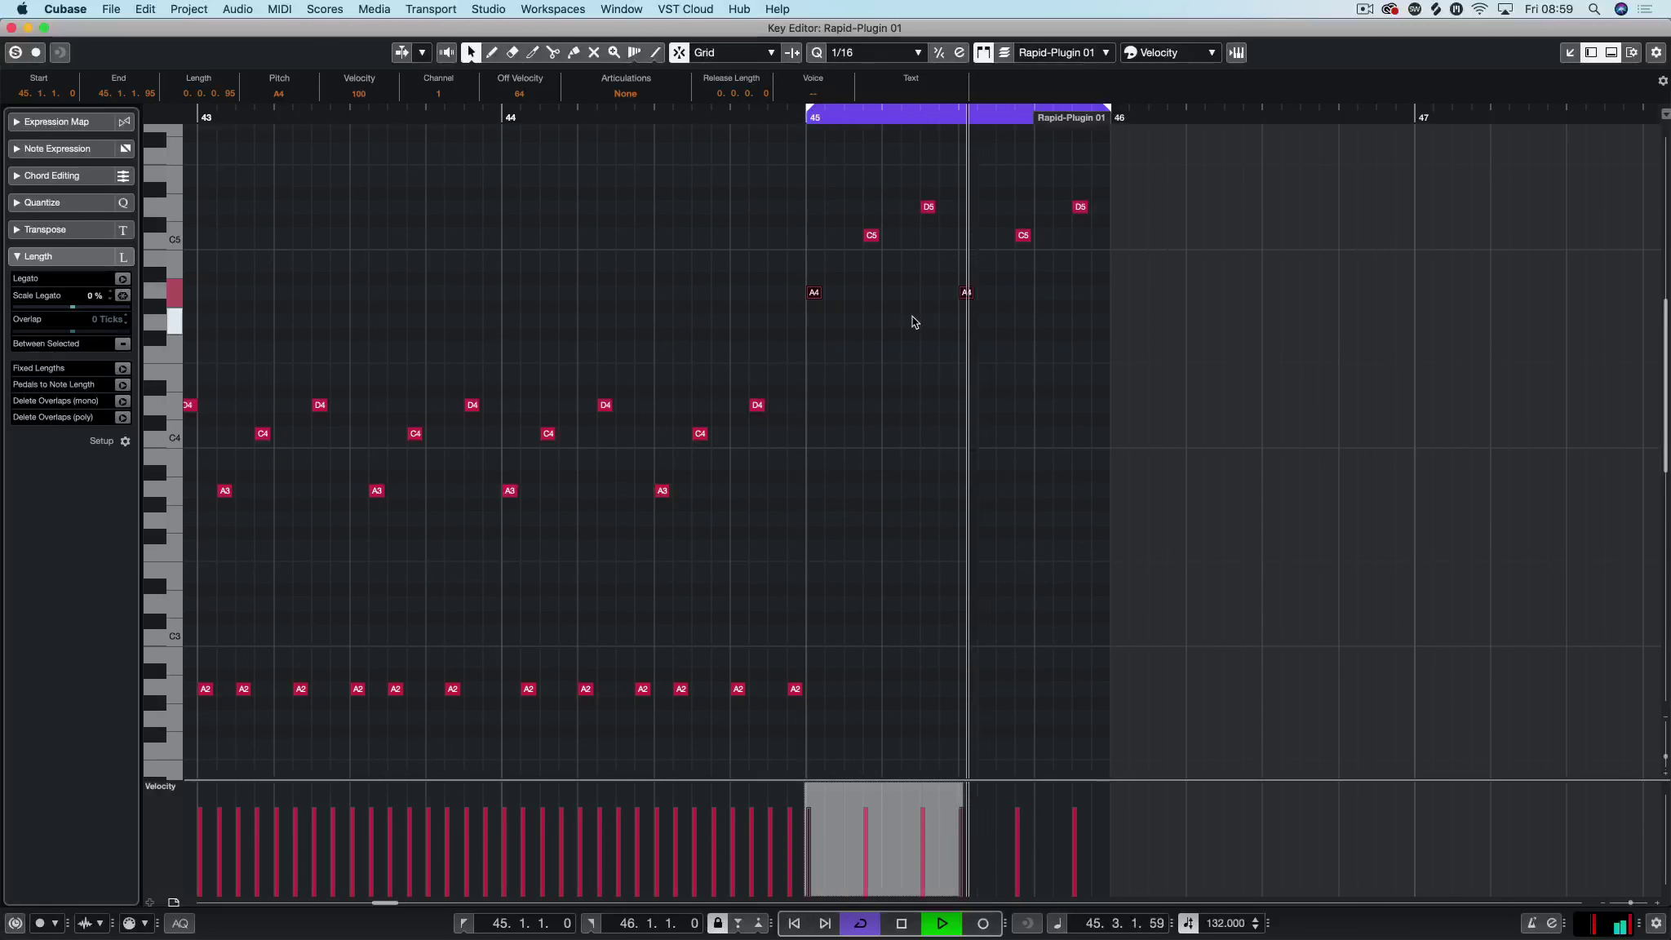
pyautogui.press('space')
# Step: Move the two A4 notes two sixteenths later, to 45.1.3 and 45.3.3, and audition the loop
pyautogui.moveTo(816, 295); pyautogui.dragTo(855, 293)
pyautogui.press('space')
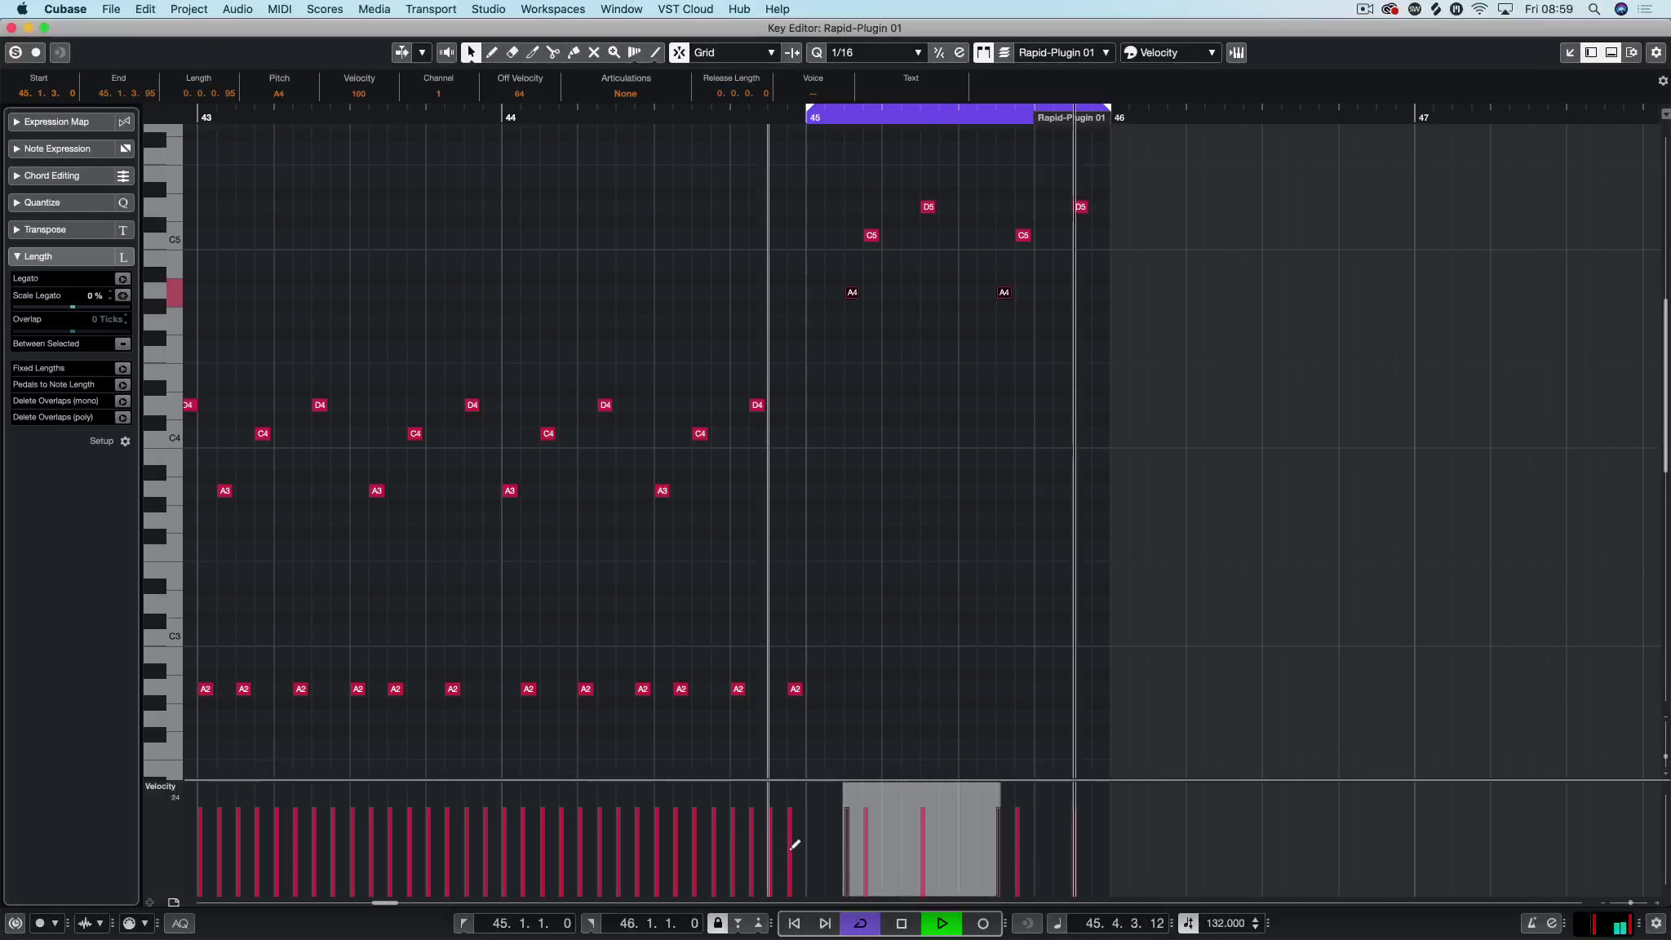
pyautogui.press('space')
# Step: Try a much lower velocity on the two A4 notes, audition the loop, and undo the velocity change
pyautogui.moveTo(993, 792); pyautogui.dragTo(992, 839)
pyautogui.press('space')
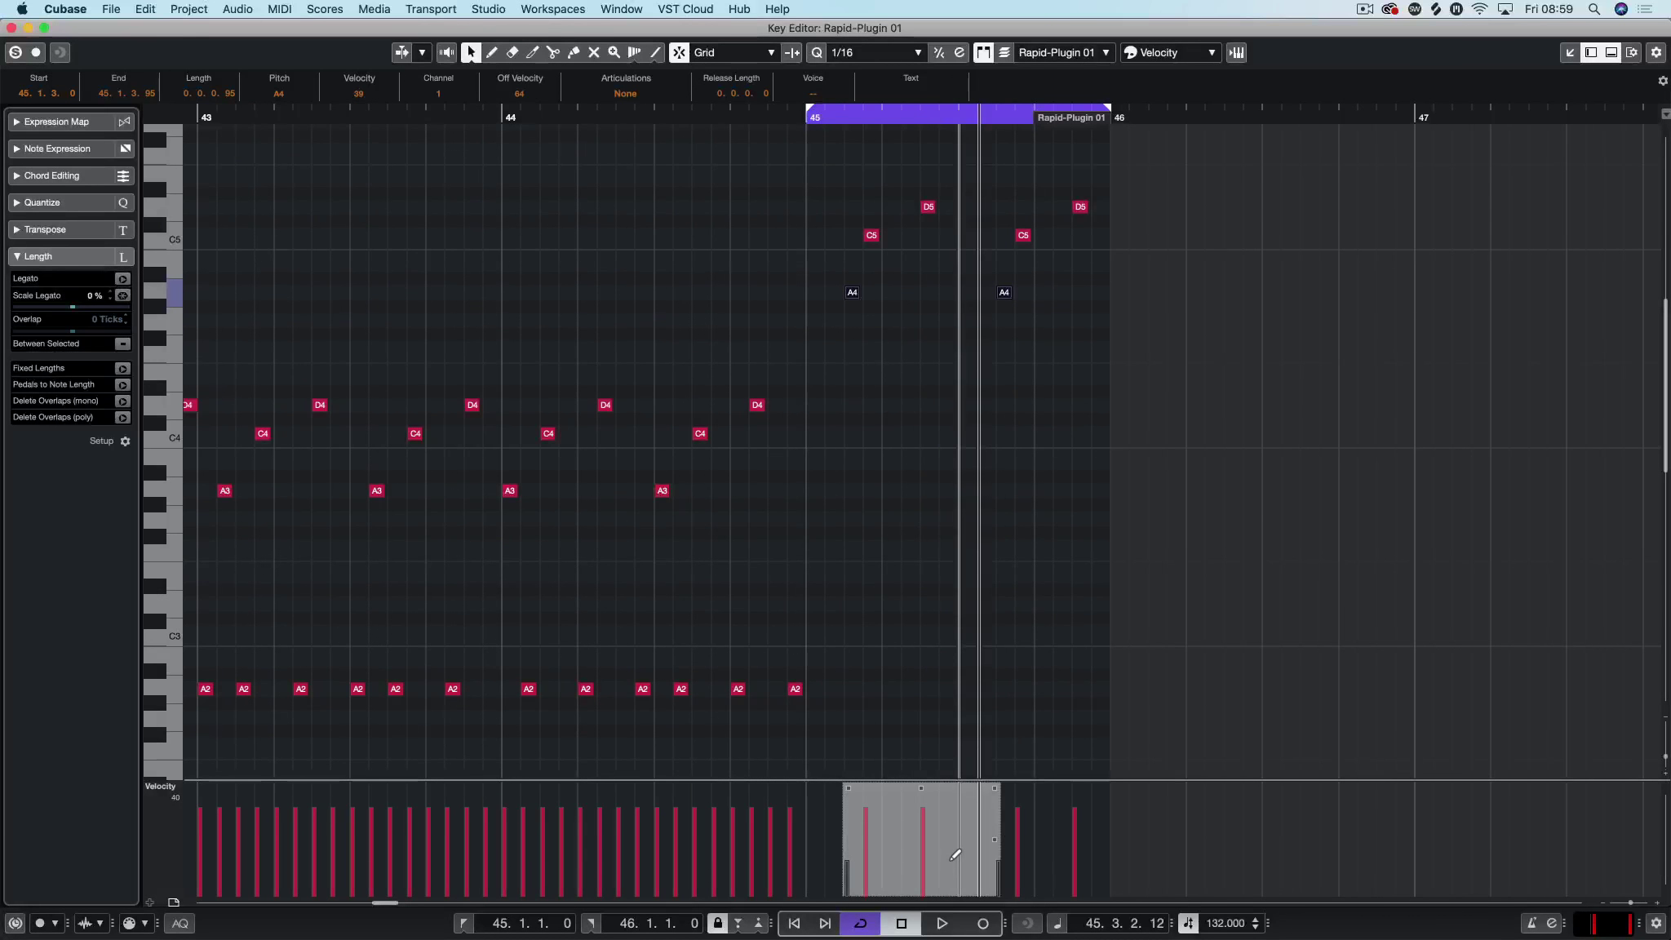
pyautogui.press('super+z')
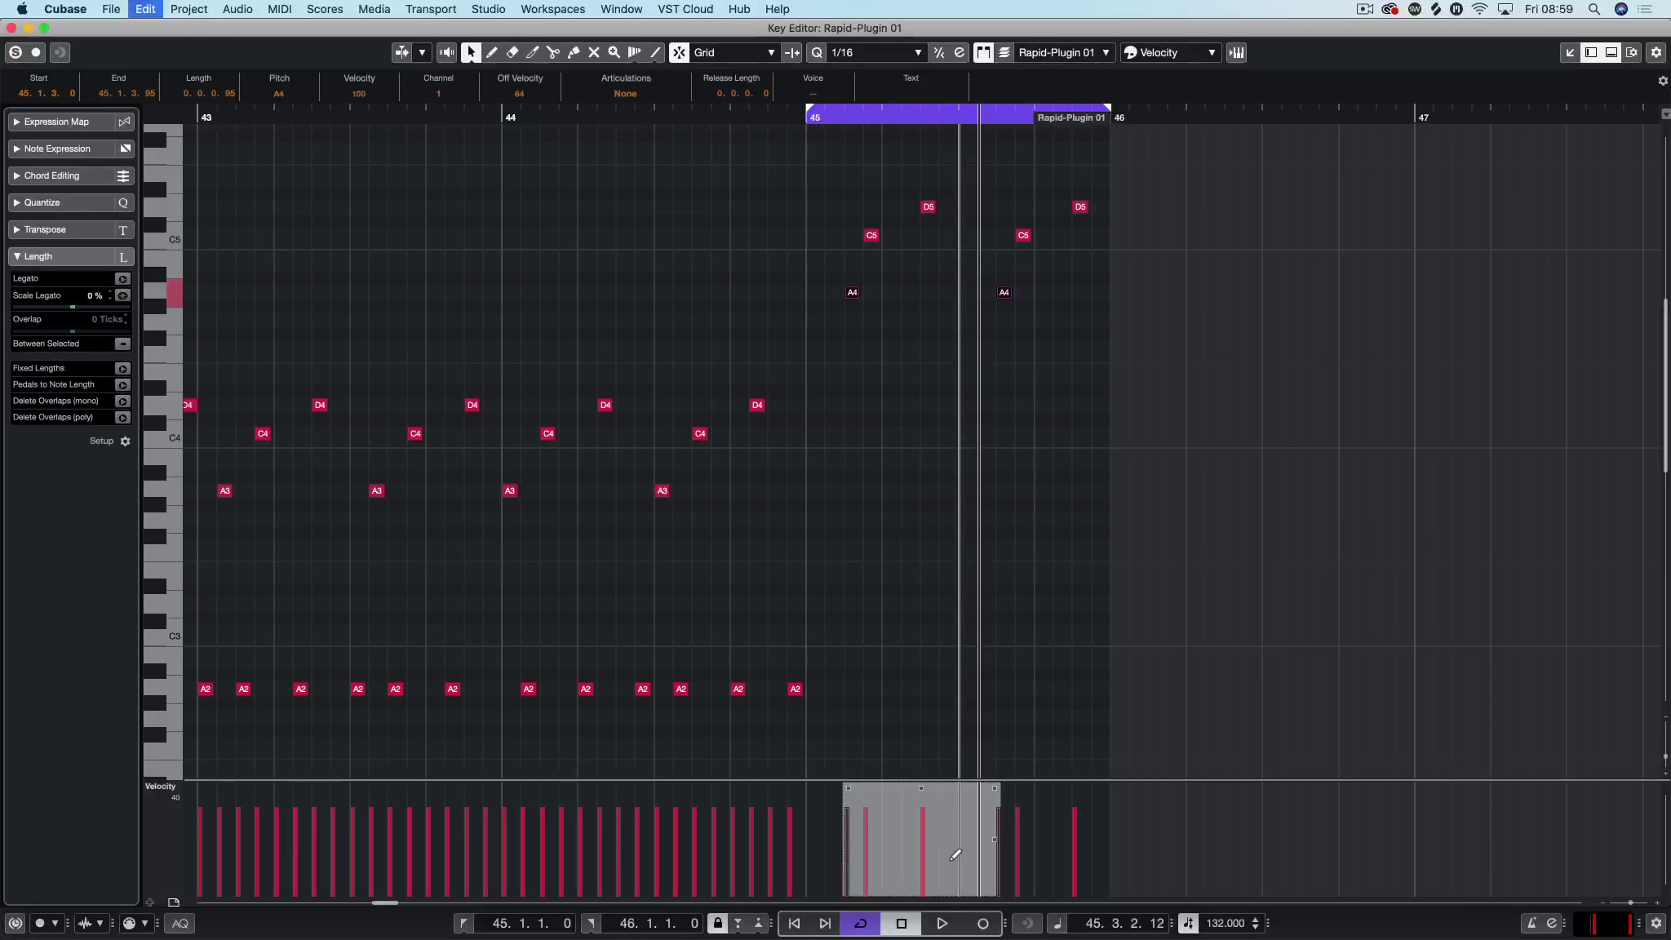
# Step: Move the two A4 notes one sixteenth earlier, to 45.1.2 and 45.3.2, and audition the loop
pyautogui.moveTo(844, 294); pyautogui.dragTo(836, 299)
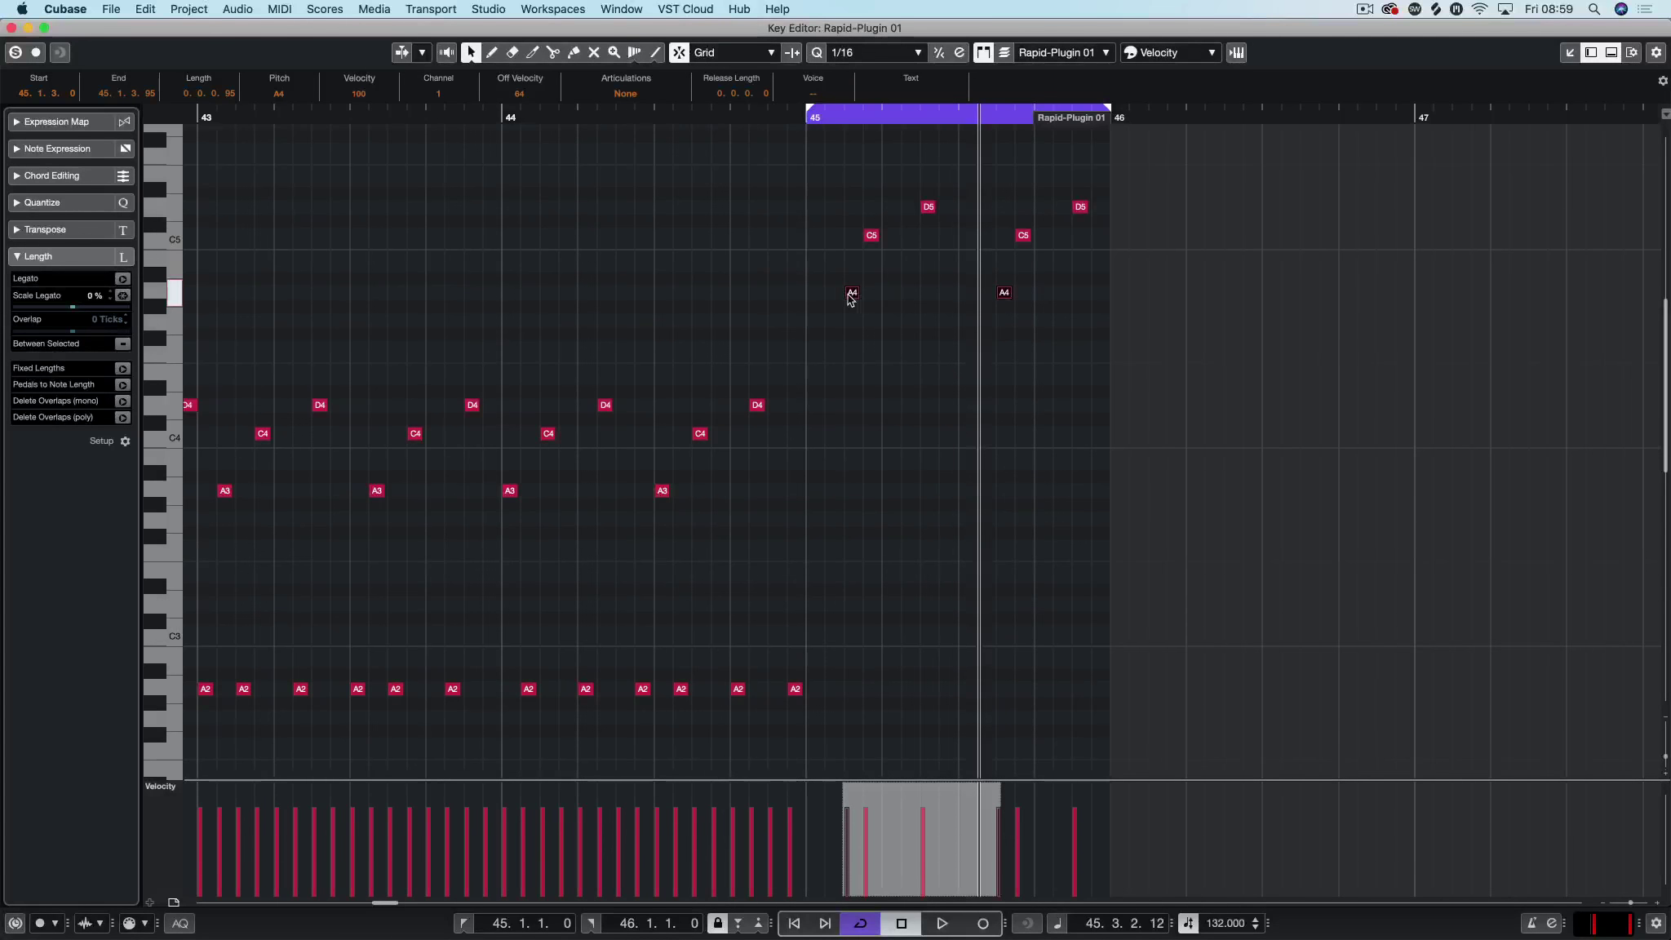
pyautogui.press('space')
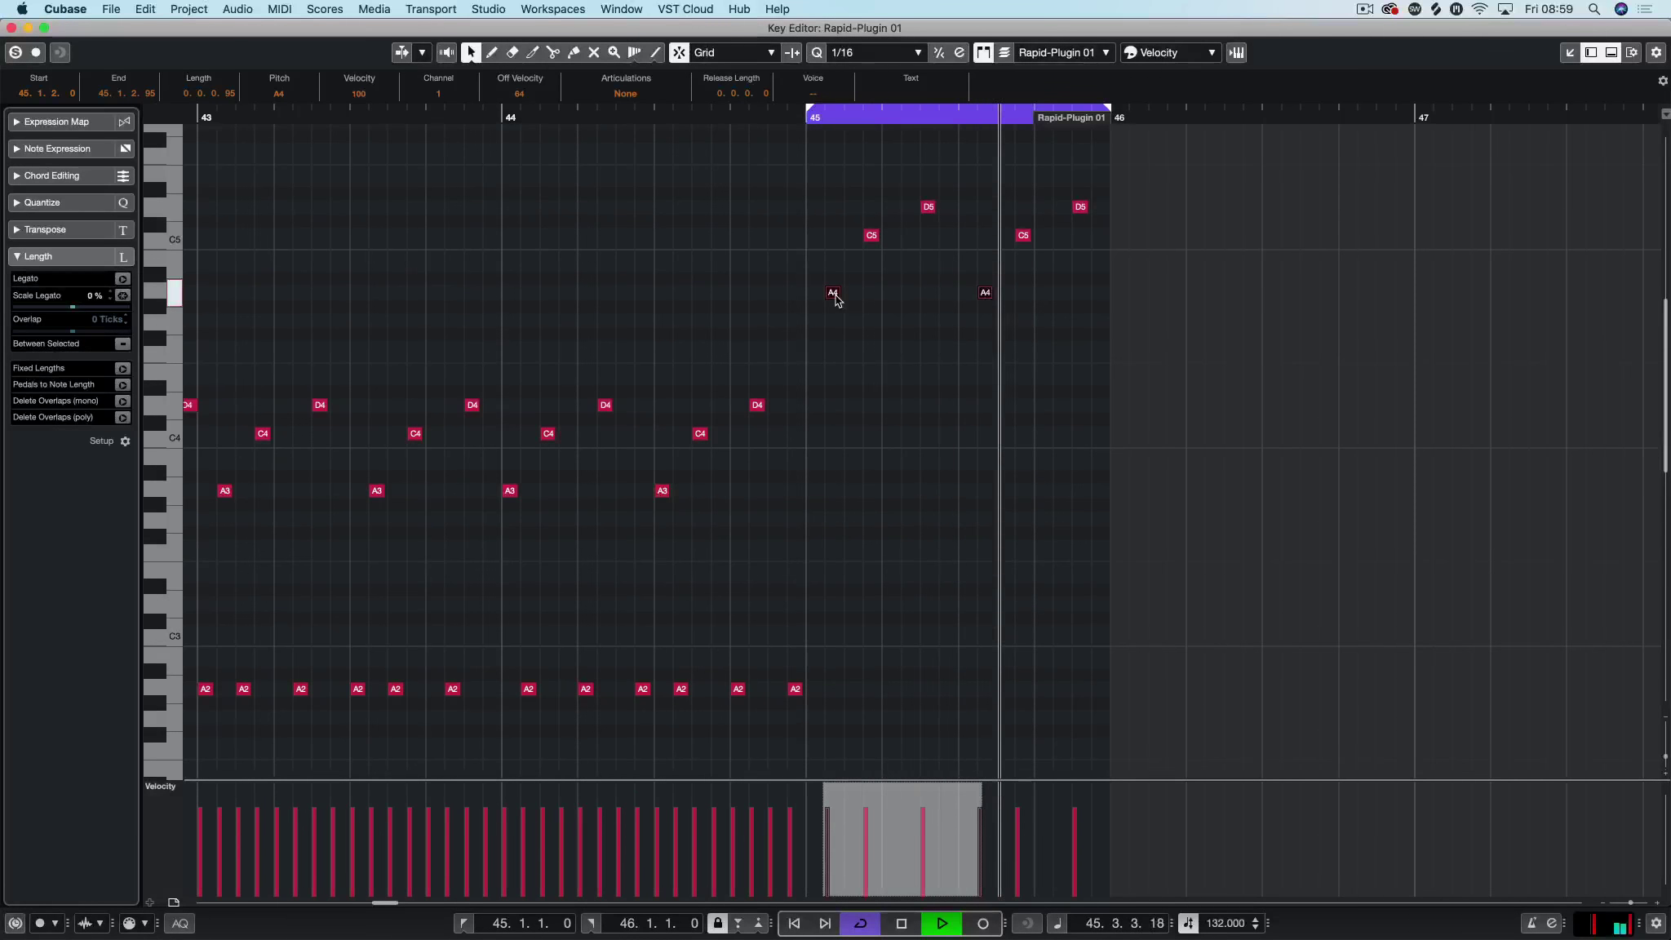
pyautogui.press('space')
# Step: Replace the A4 notes with A3 on beats one and three and A2 on beats two and four of bar 45
pyautogui.moveTo(834, 298); pyautogui.dragTo(892, 690)
pyautogui.press('space')
pyautogui.press('space')
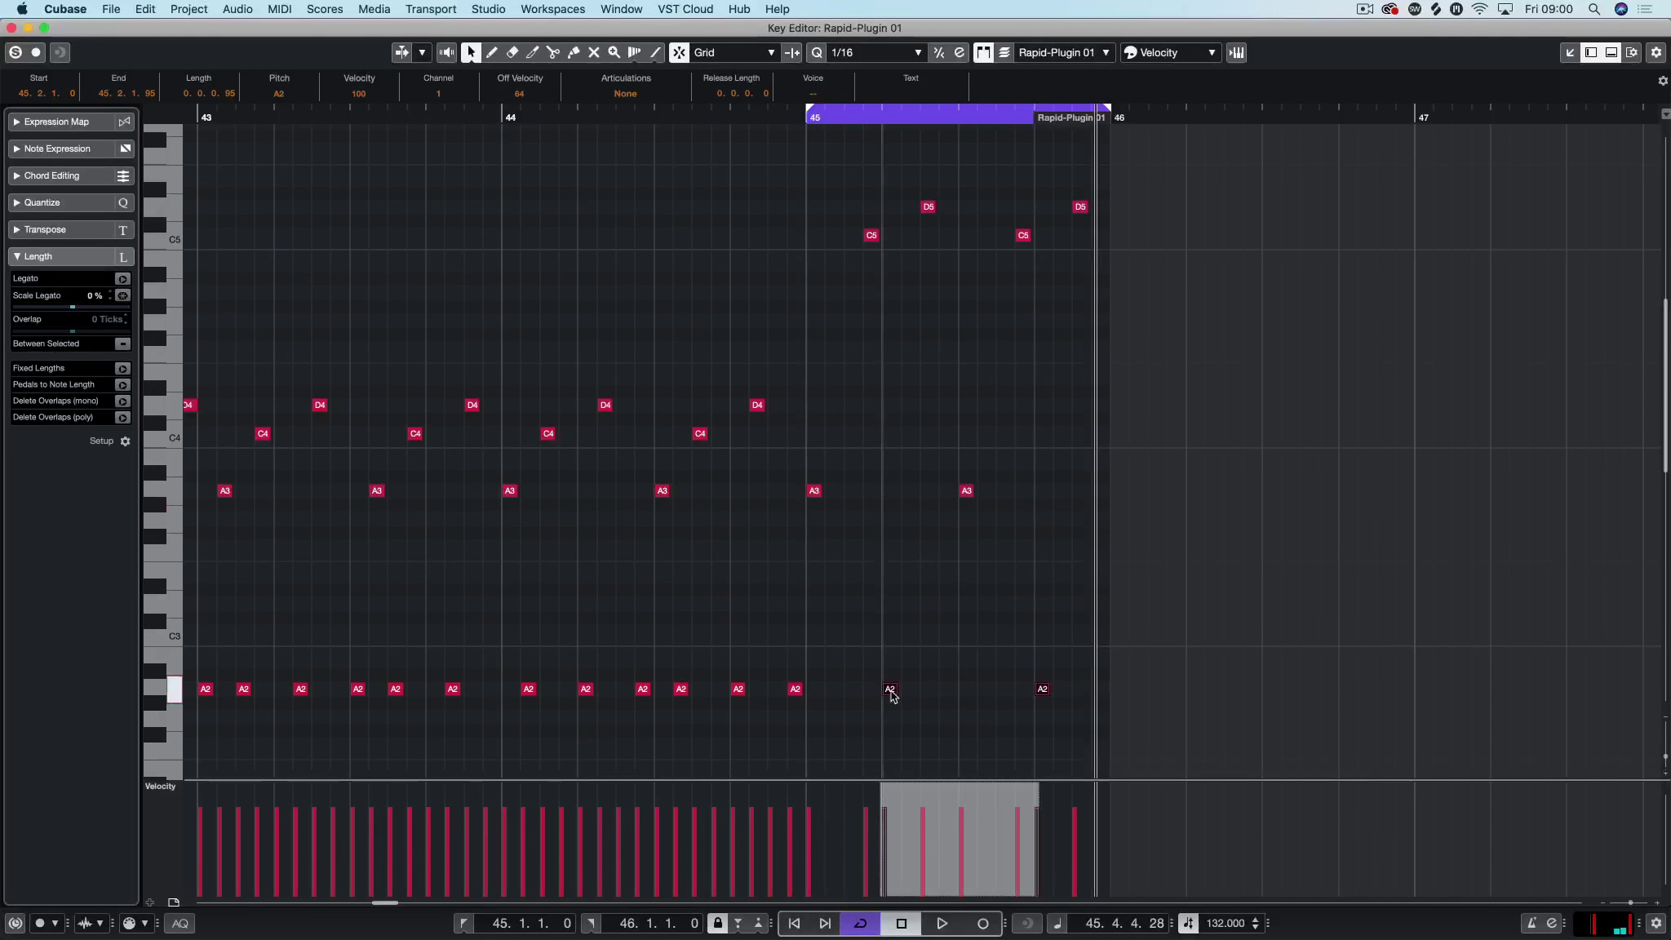
pyautogui.press('space')
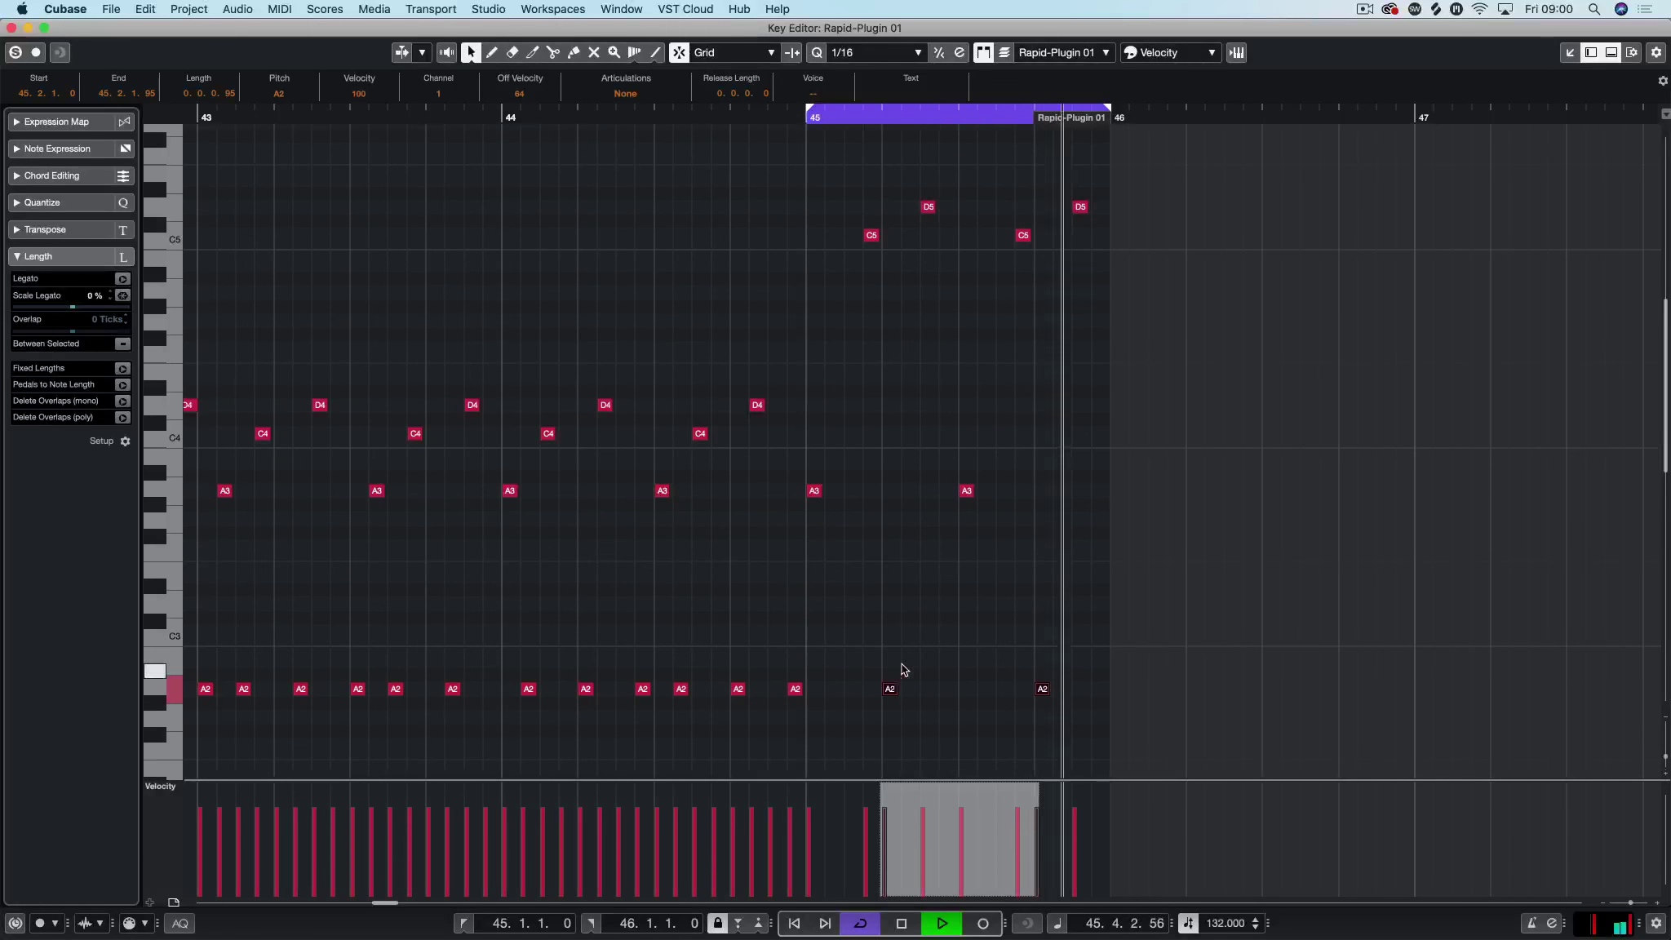
# Step: Try duplicating bar 45's A3 and A2 notes two sixteenths later, audition the loop, and delete the copies
pyautogui.moveTo(1060, 448); pyautogui.dragTo(812, 729)
pyautogui.moveTo(816, 492); pyautogui.dragTo(852, 494)
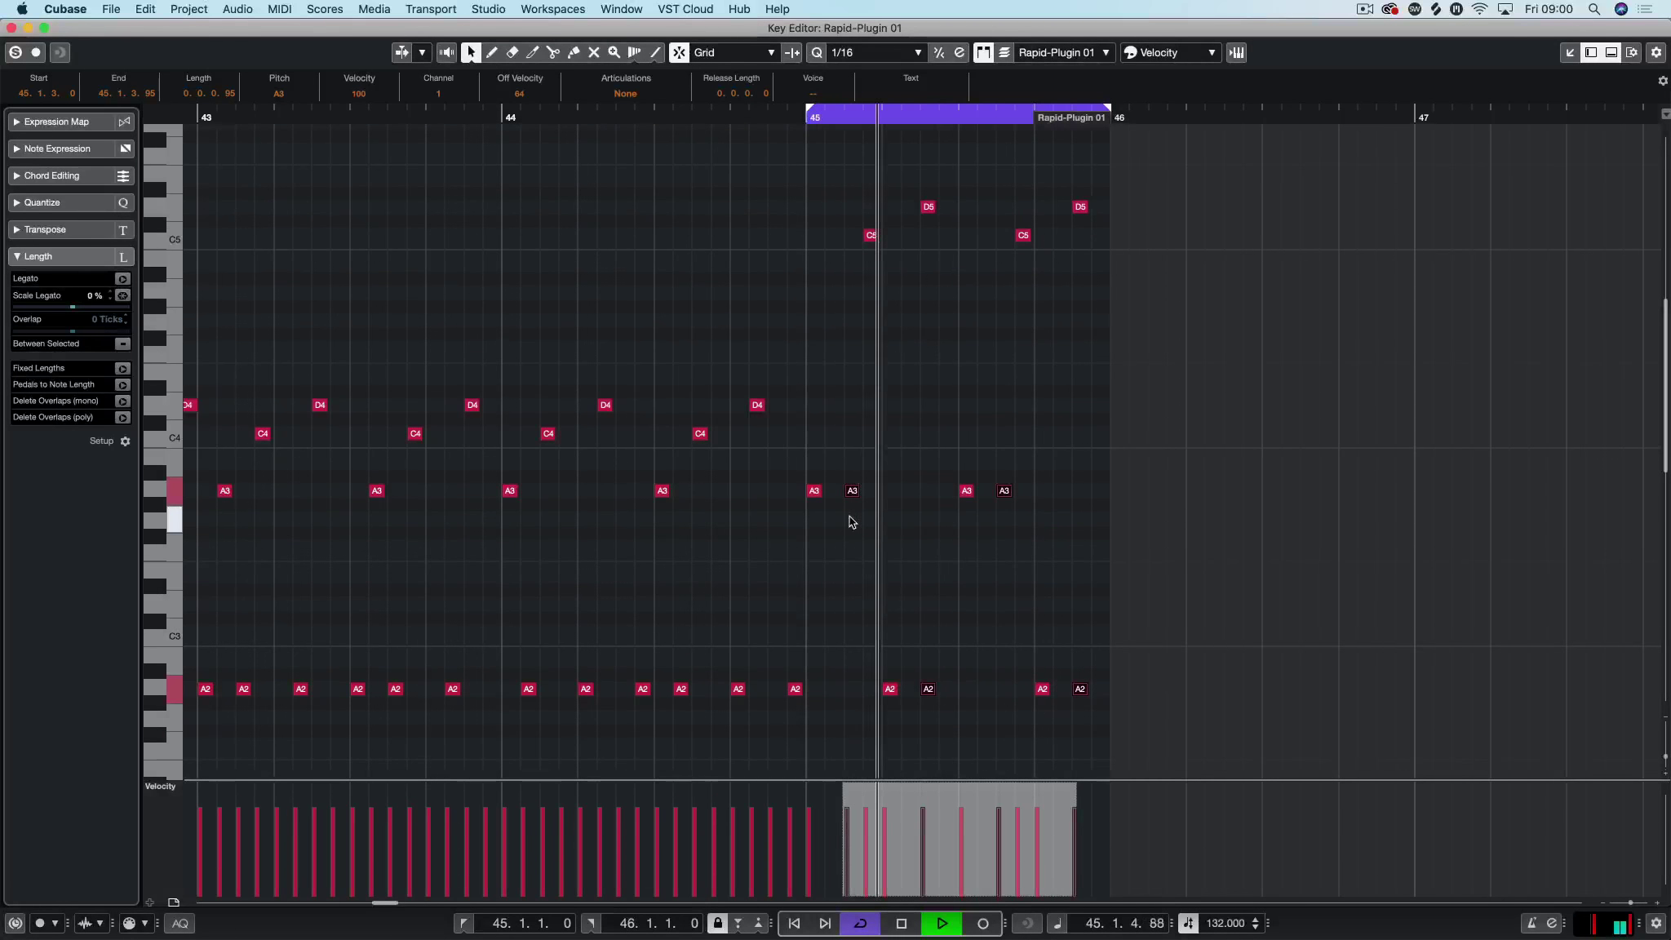
pyautogui.press('space')
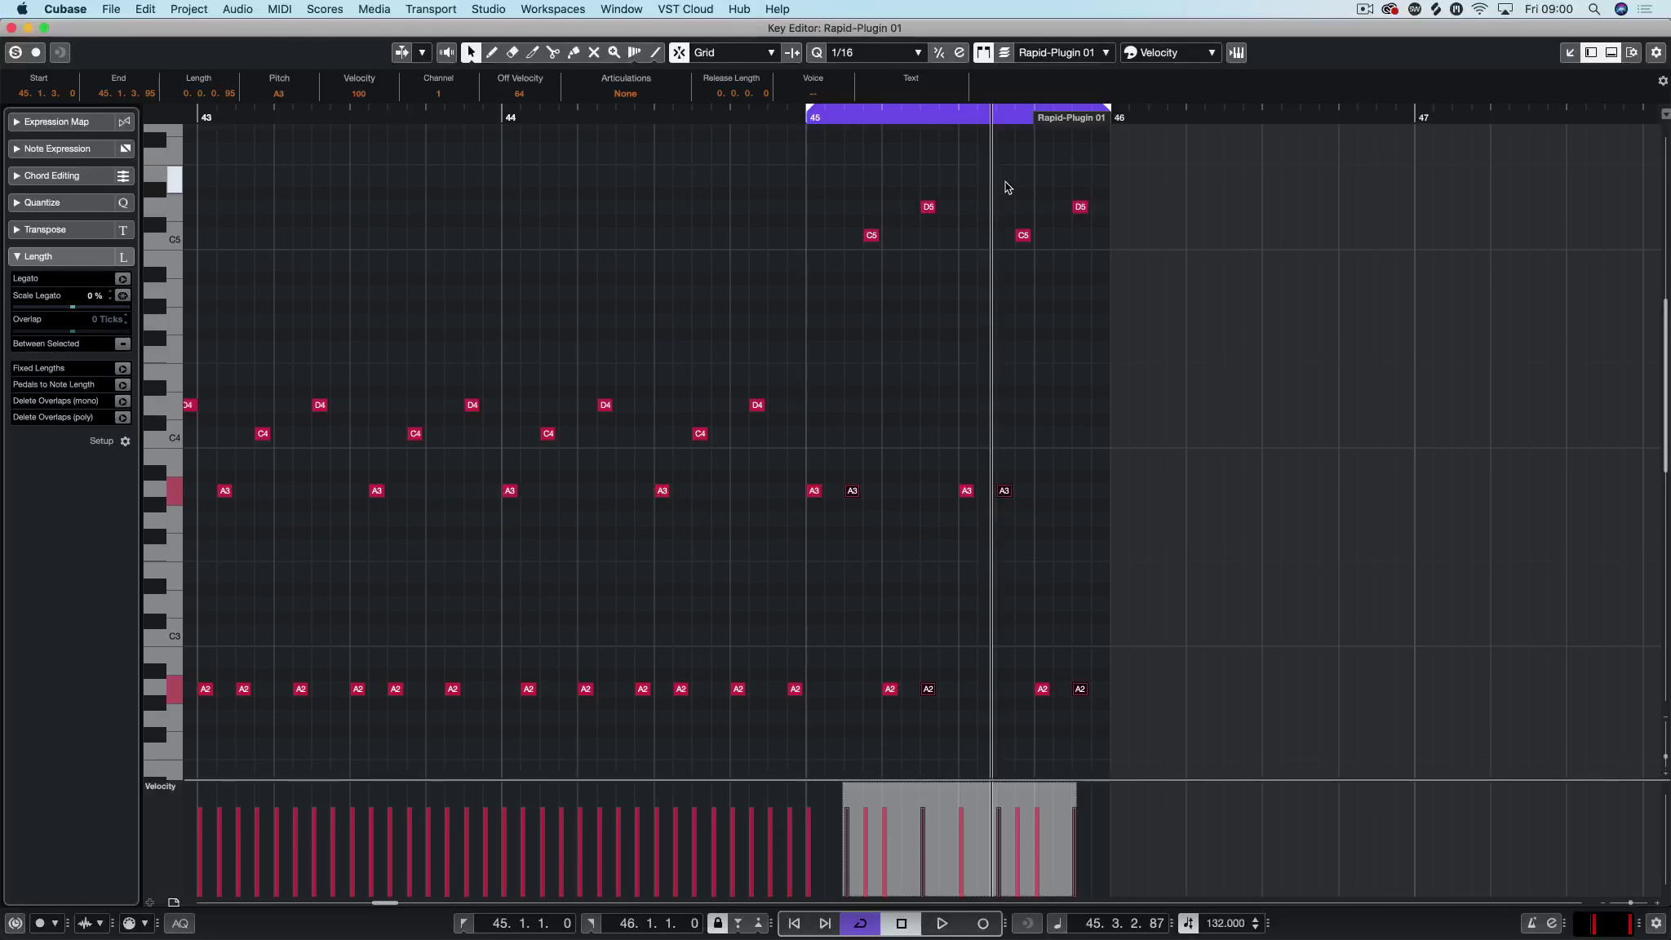
pyautogui.press('space')
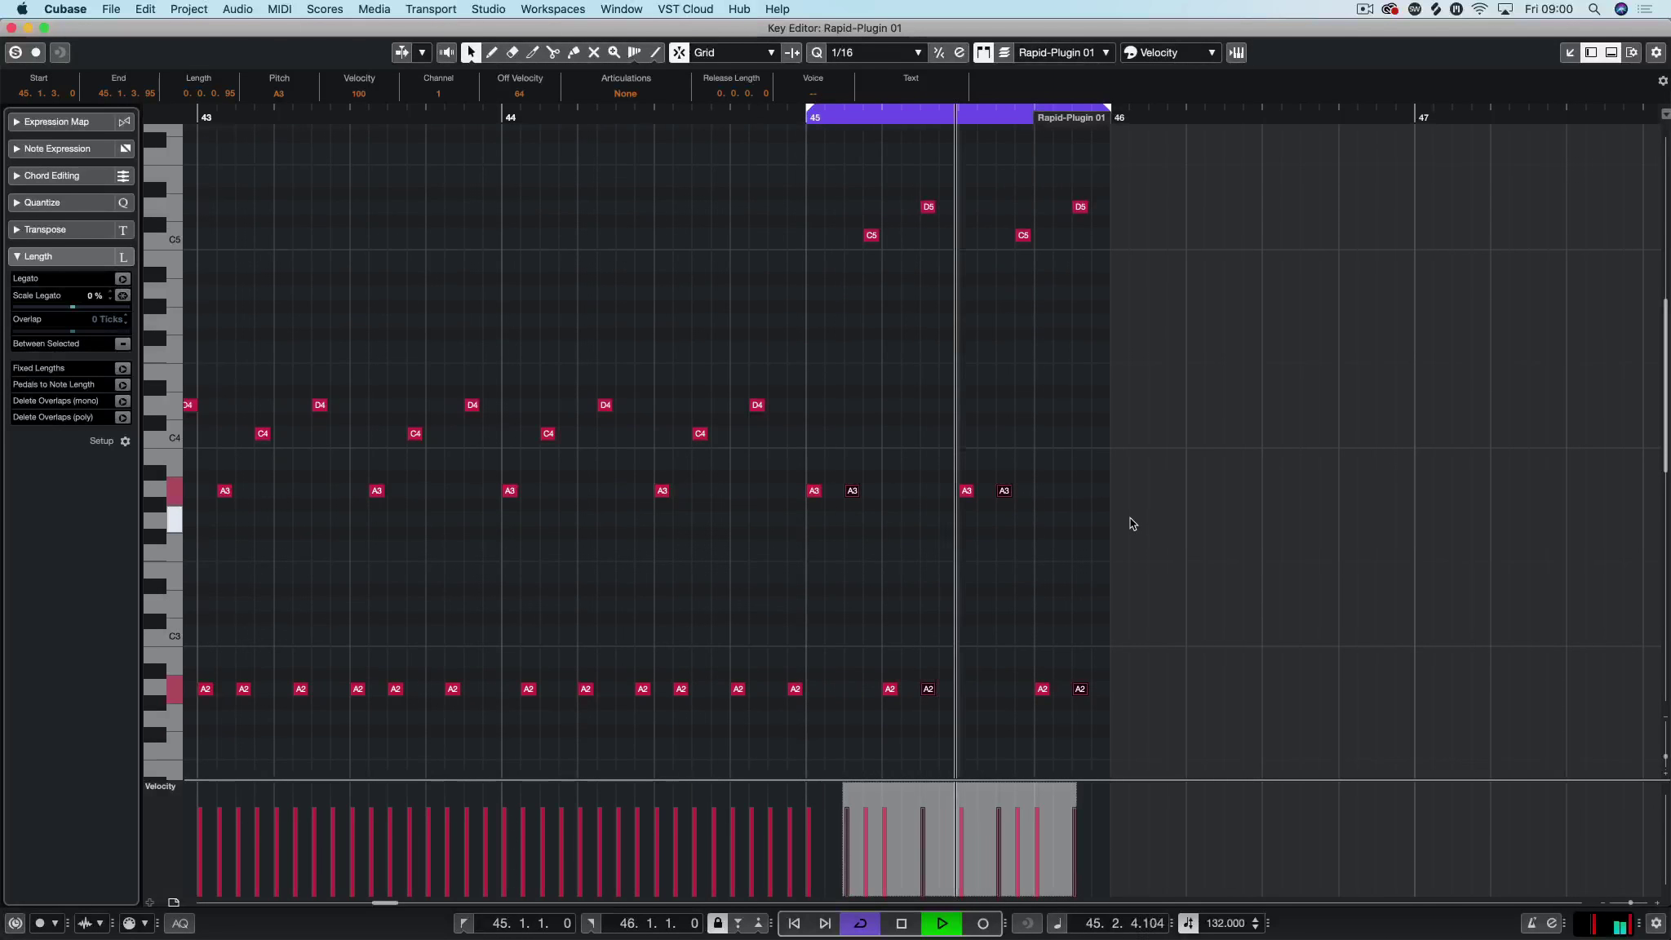
pyautogui.press('Delete')
# Step: Delete the two A2 notes from bar 45, stop playback, and select that bar's two A3 notes
pyautogui.moveTo(1069, 654); pyautogui.dragTo(867, 713)
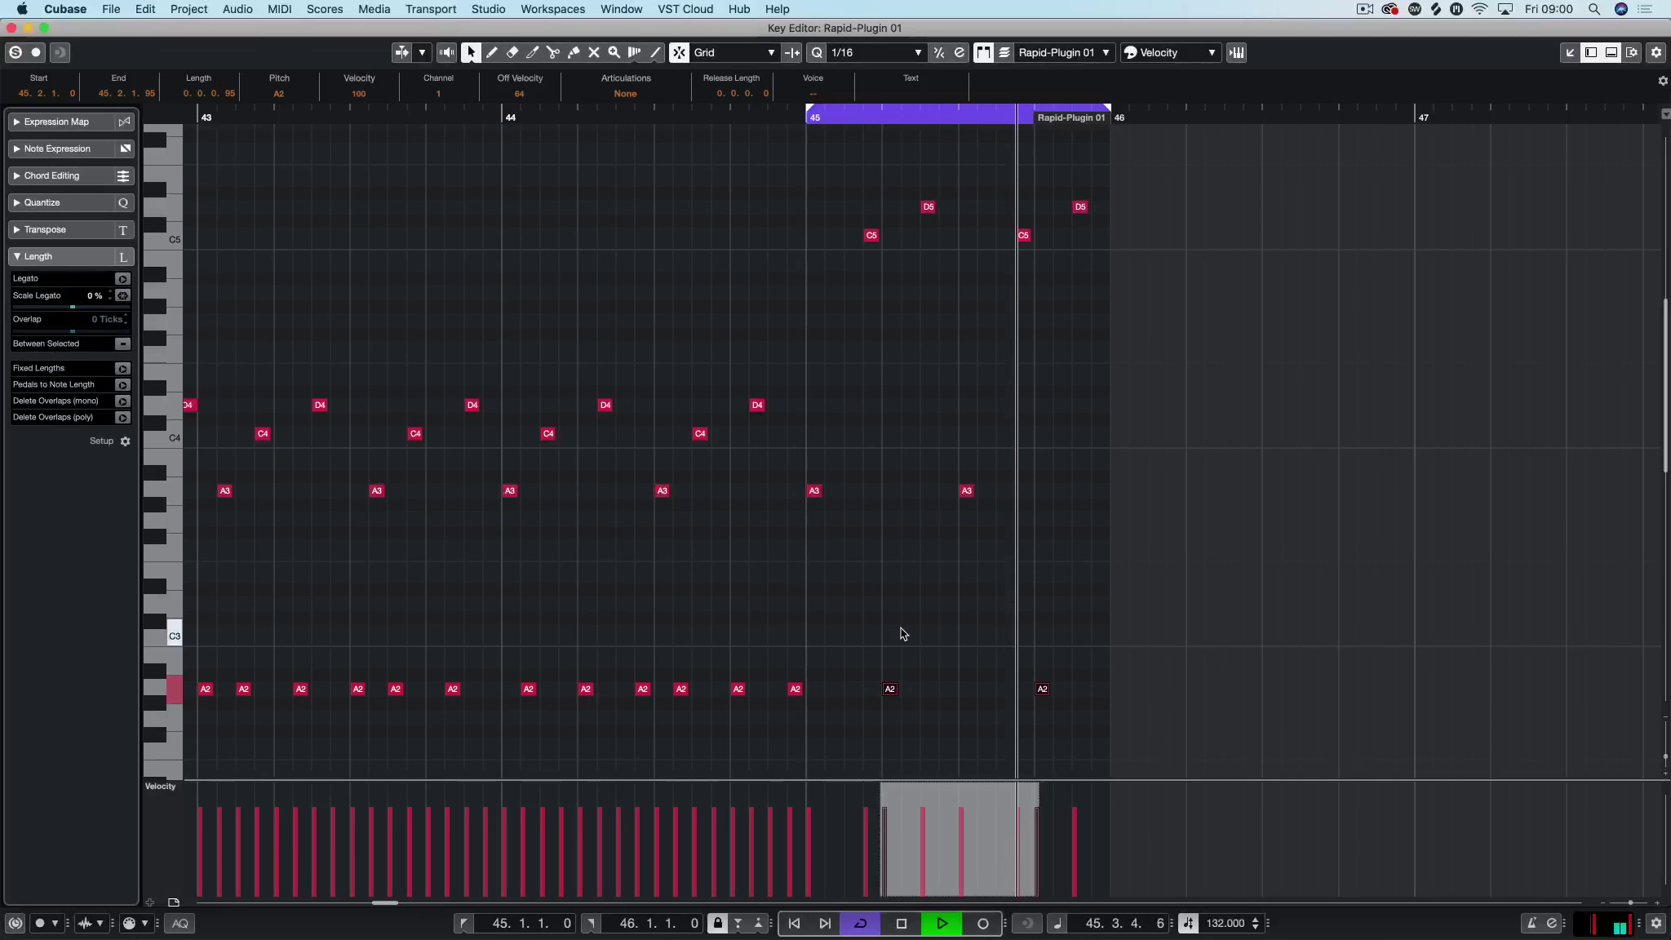
pyautogui.press('Delete')
pyautogui.press('space')
pyautogui.moveTo(1059, 448); pyautogui.dragTo(801, 561)
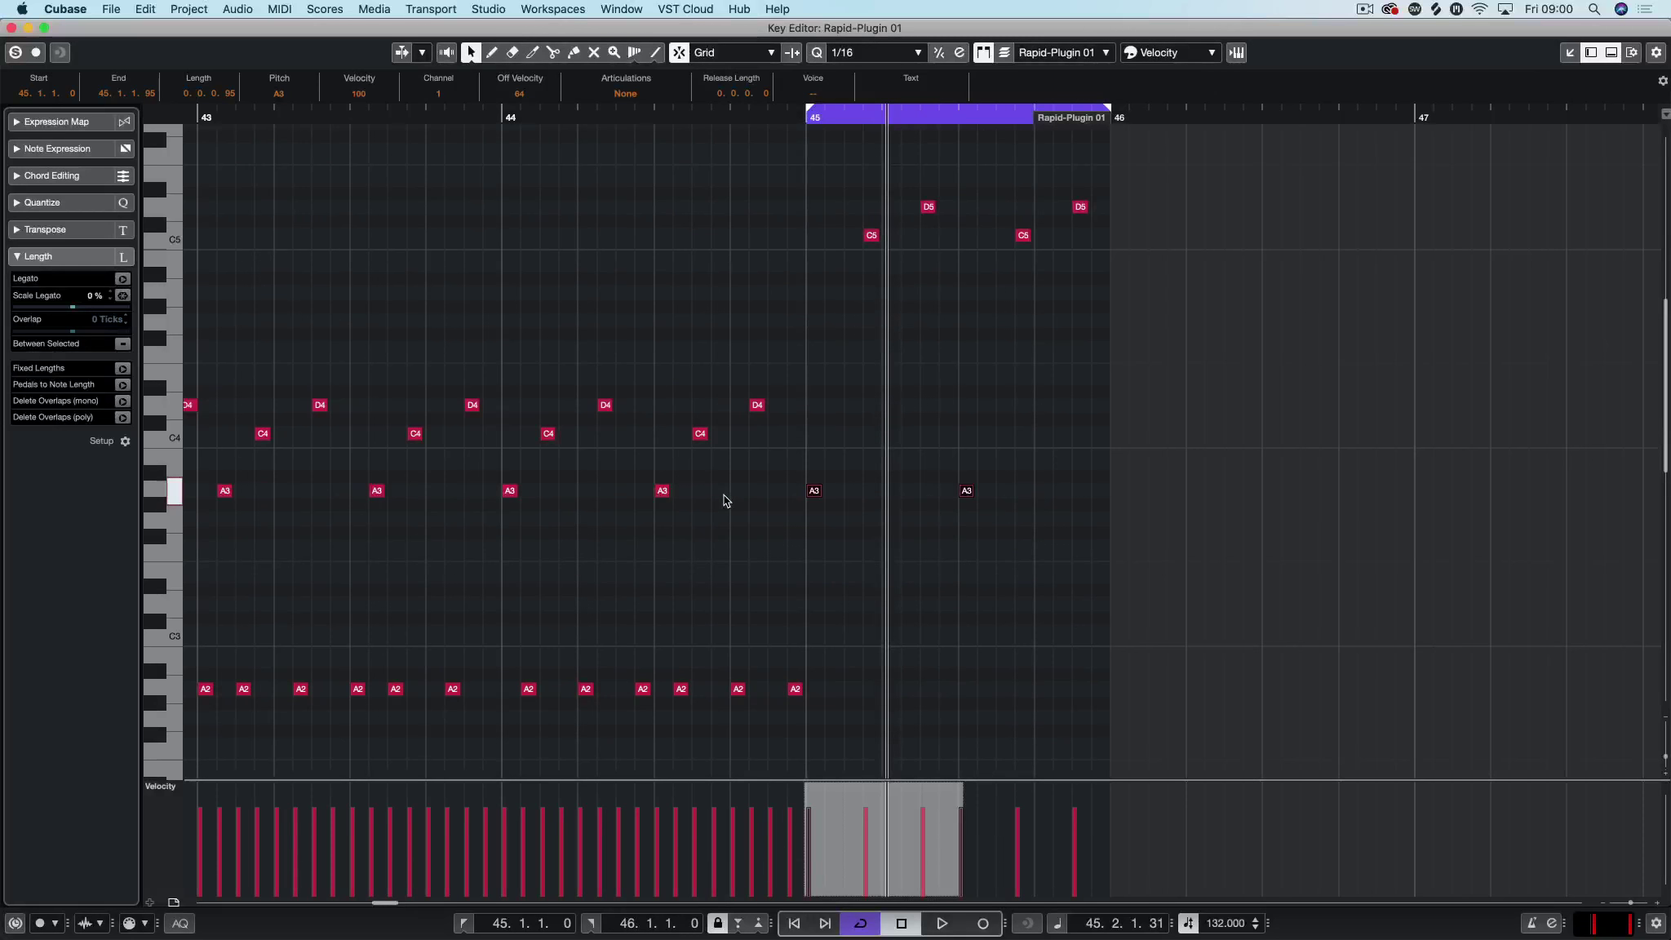
# Step: Return to the project arrangement and activate the Quantizer MIDI insert on the Rapid-Plugin 01 track while auditioning the bar 45 loop
pyautogui.press('Return')
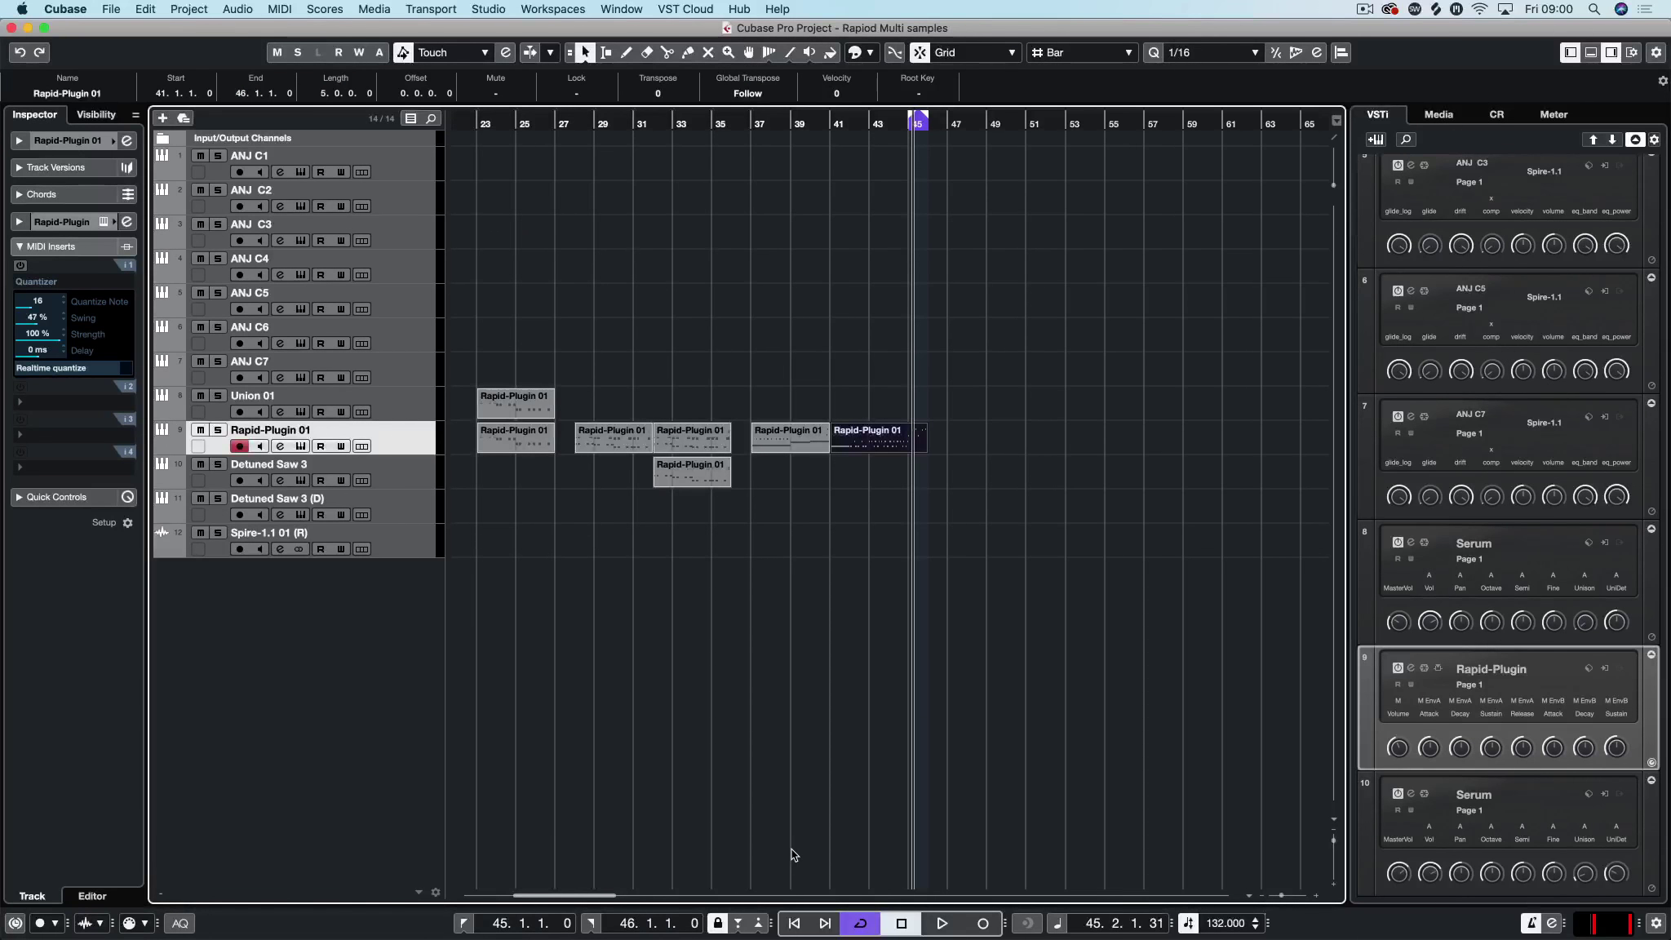
pyautogui.press('space')
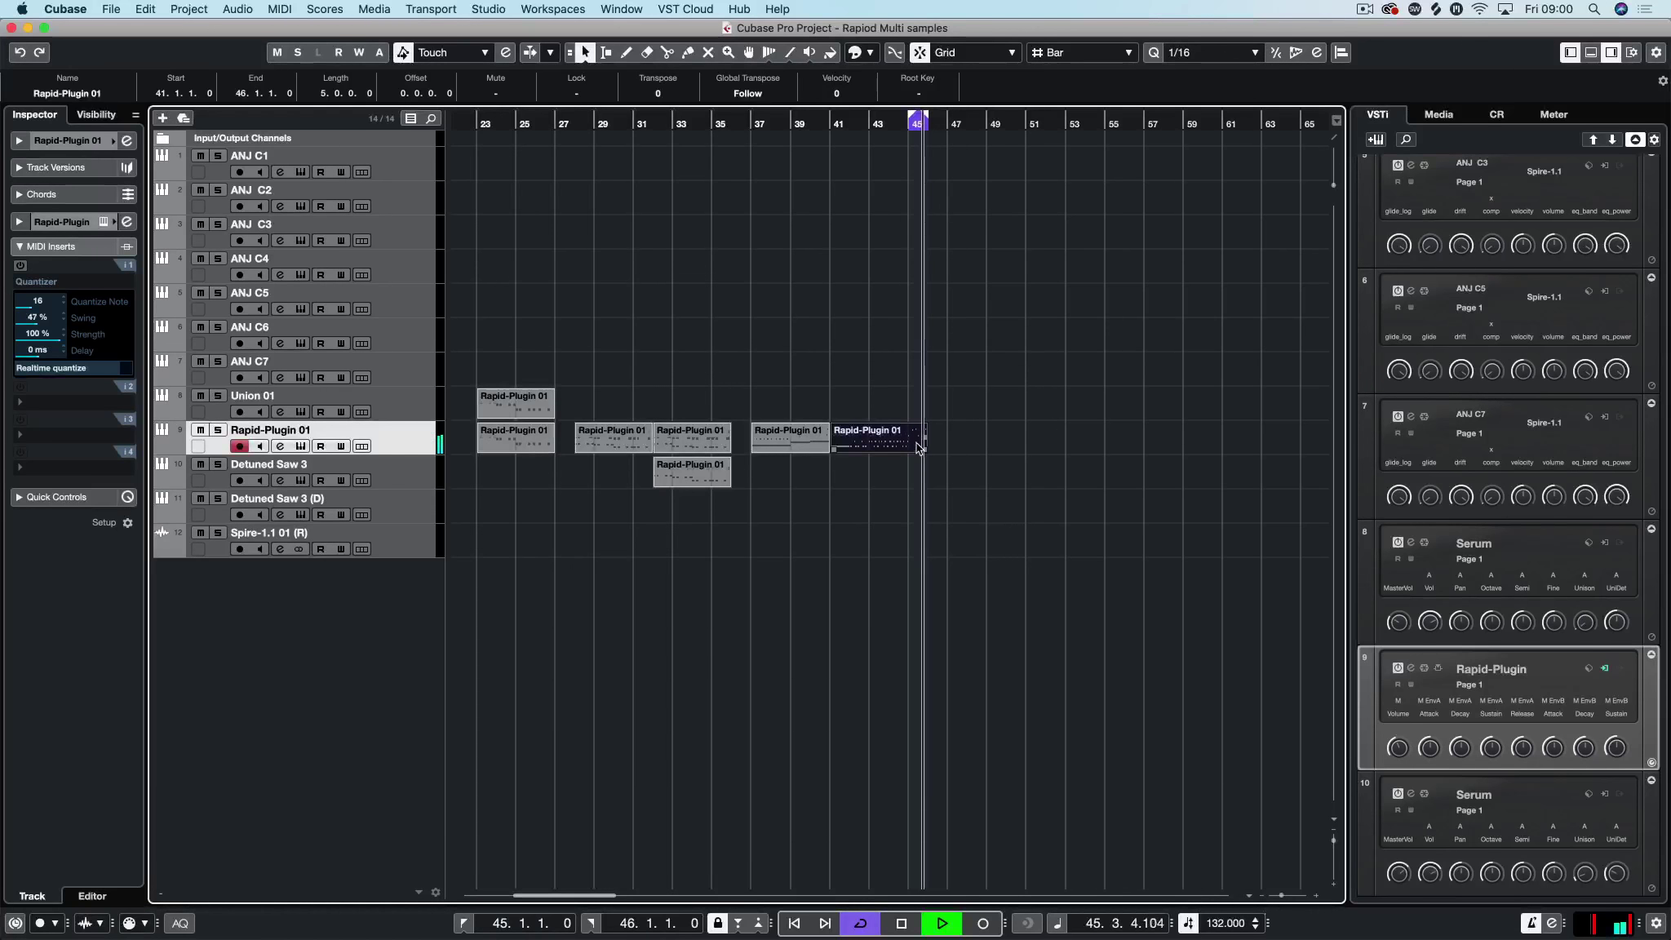
pyautogui.click(20, 265)
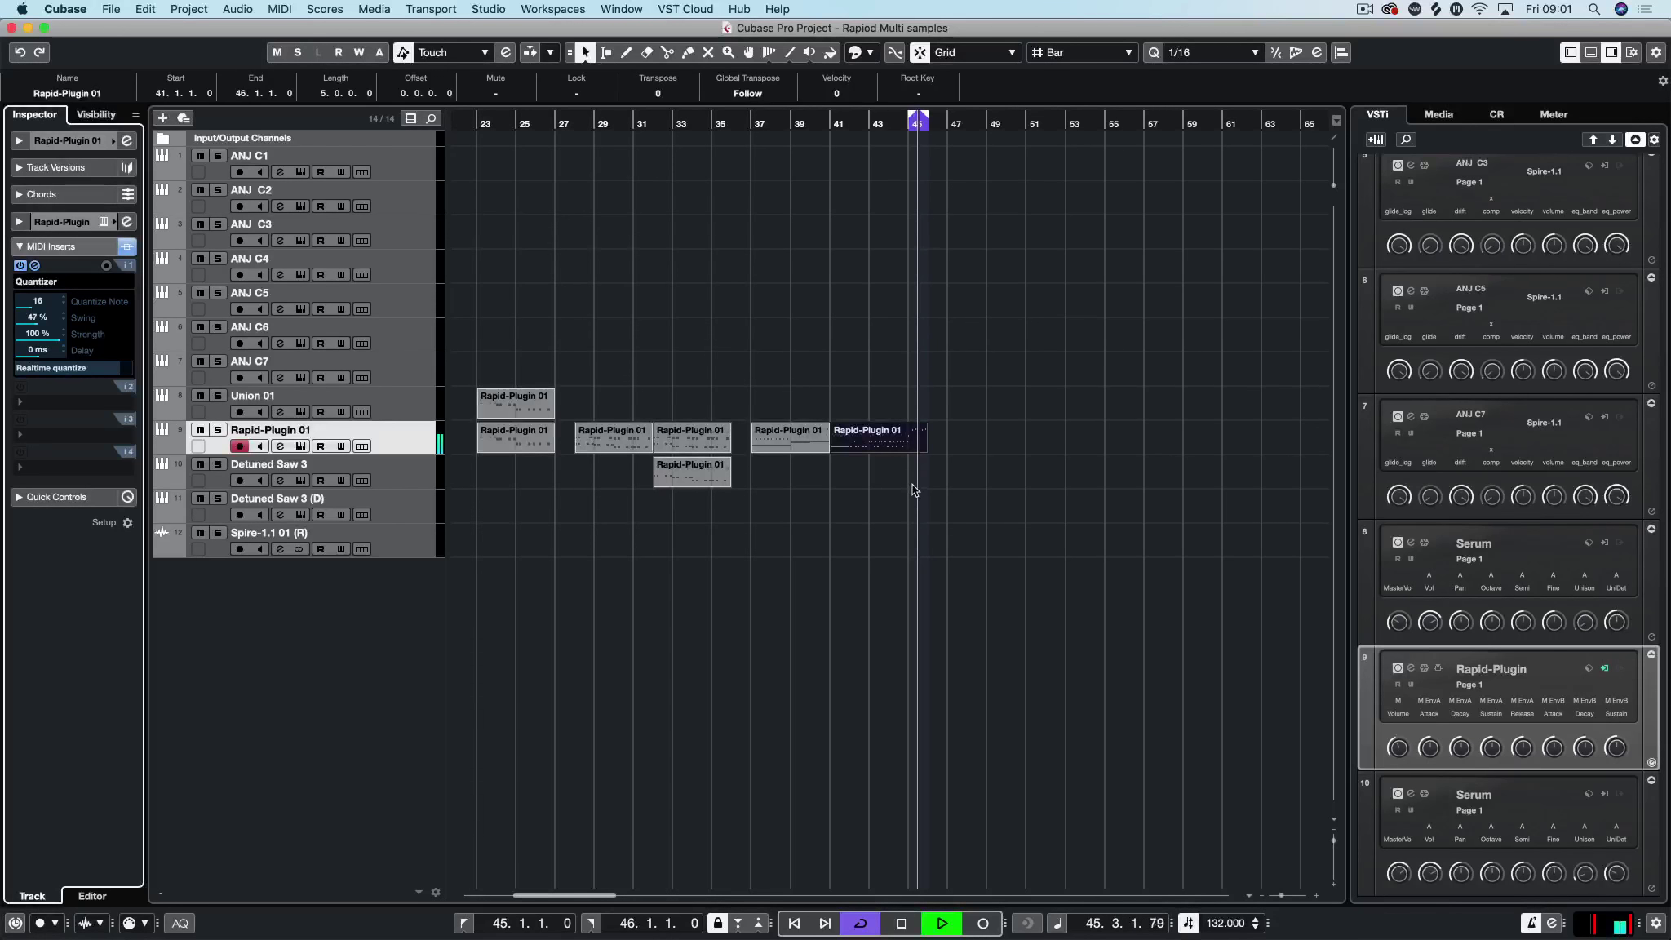
pyautogui.press('space')
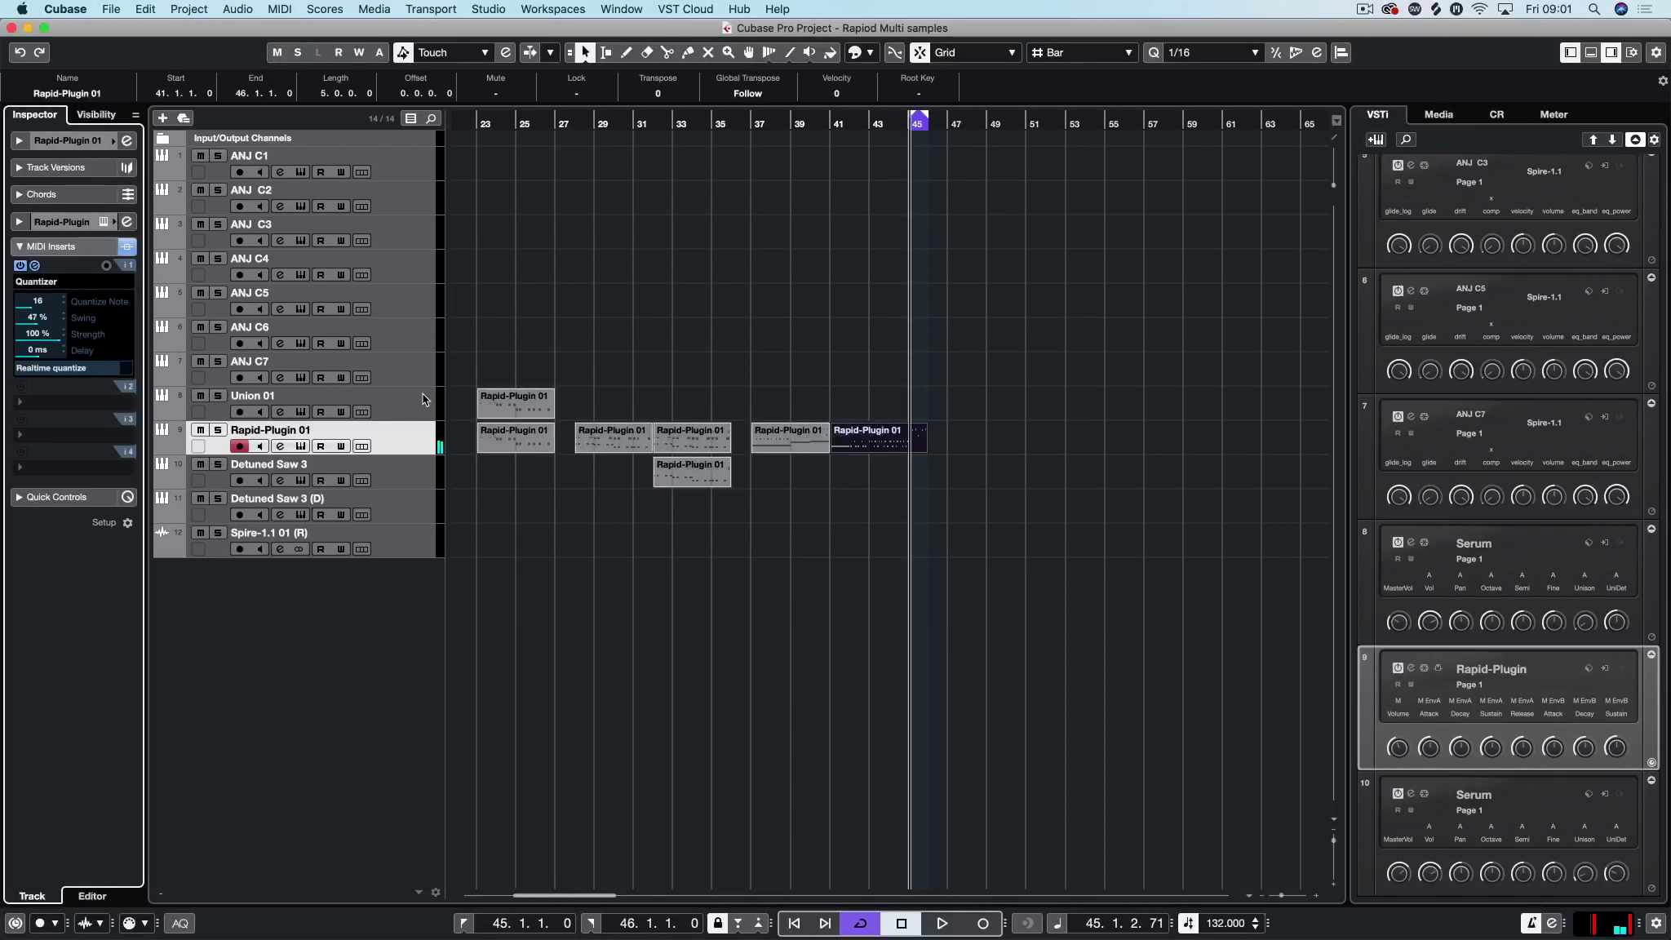
# Step: Reopen the bars 41 to 45 Rapid-Plugin 01 part in the Key Editor at bar 45
pyautogui.press('super+e')
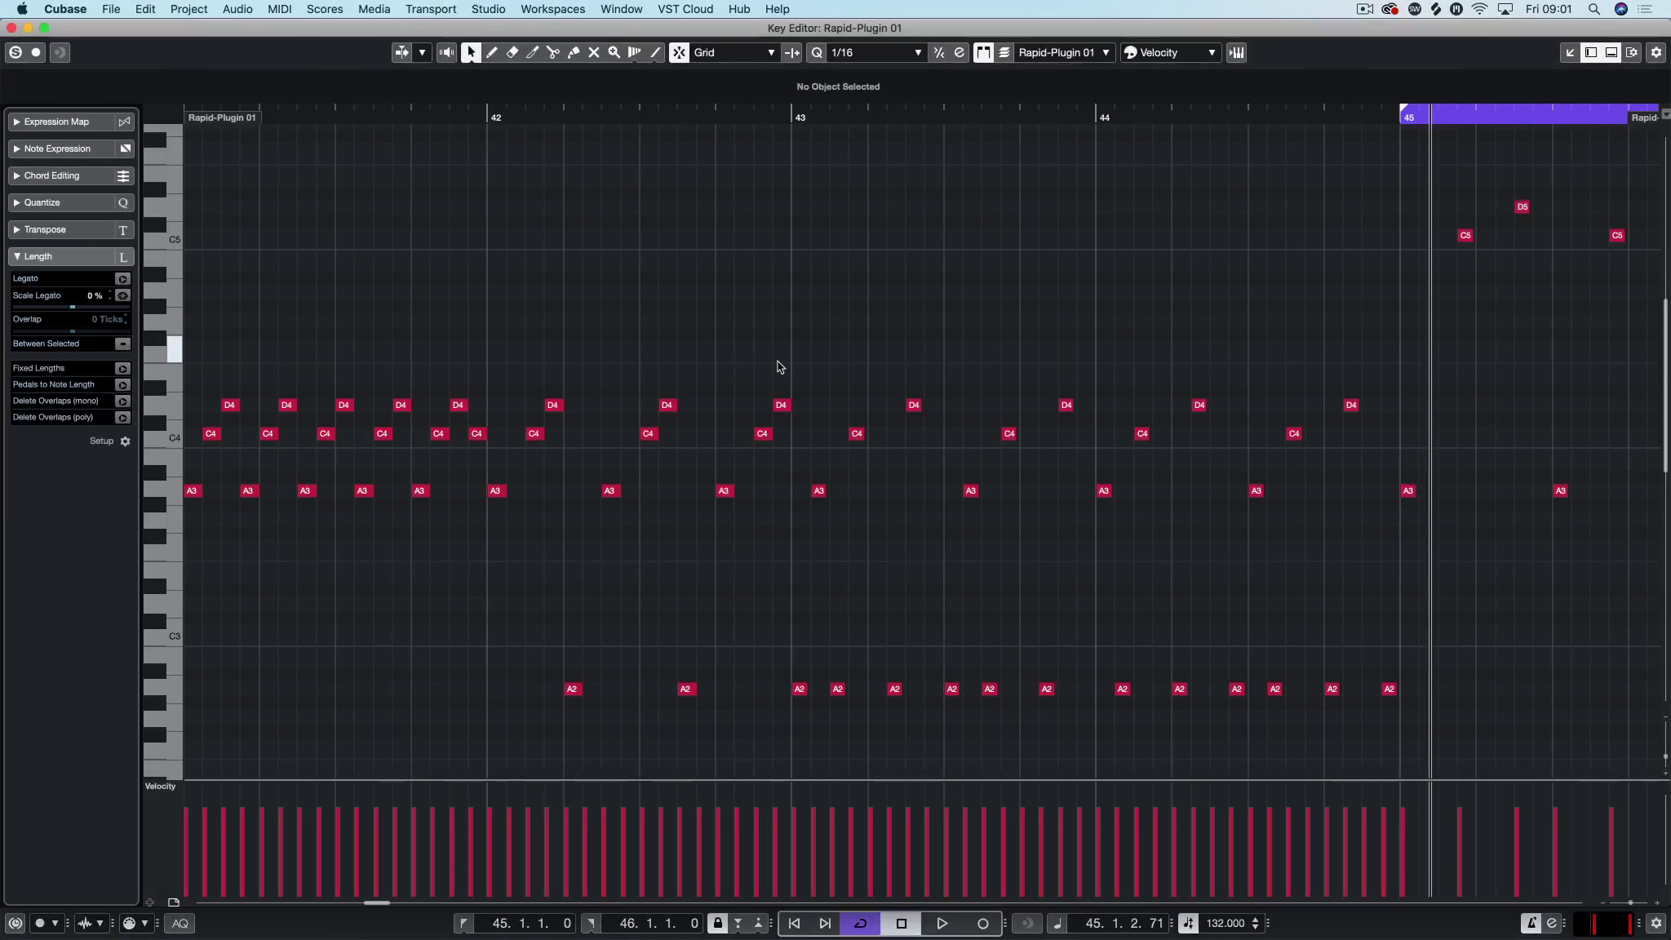
pyautogui.press('super+e')
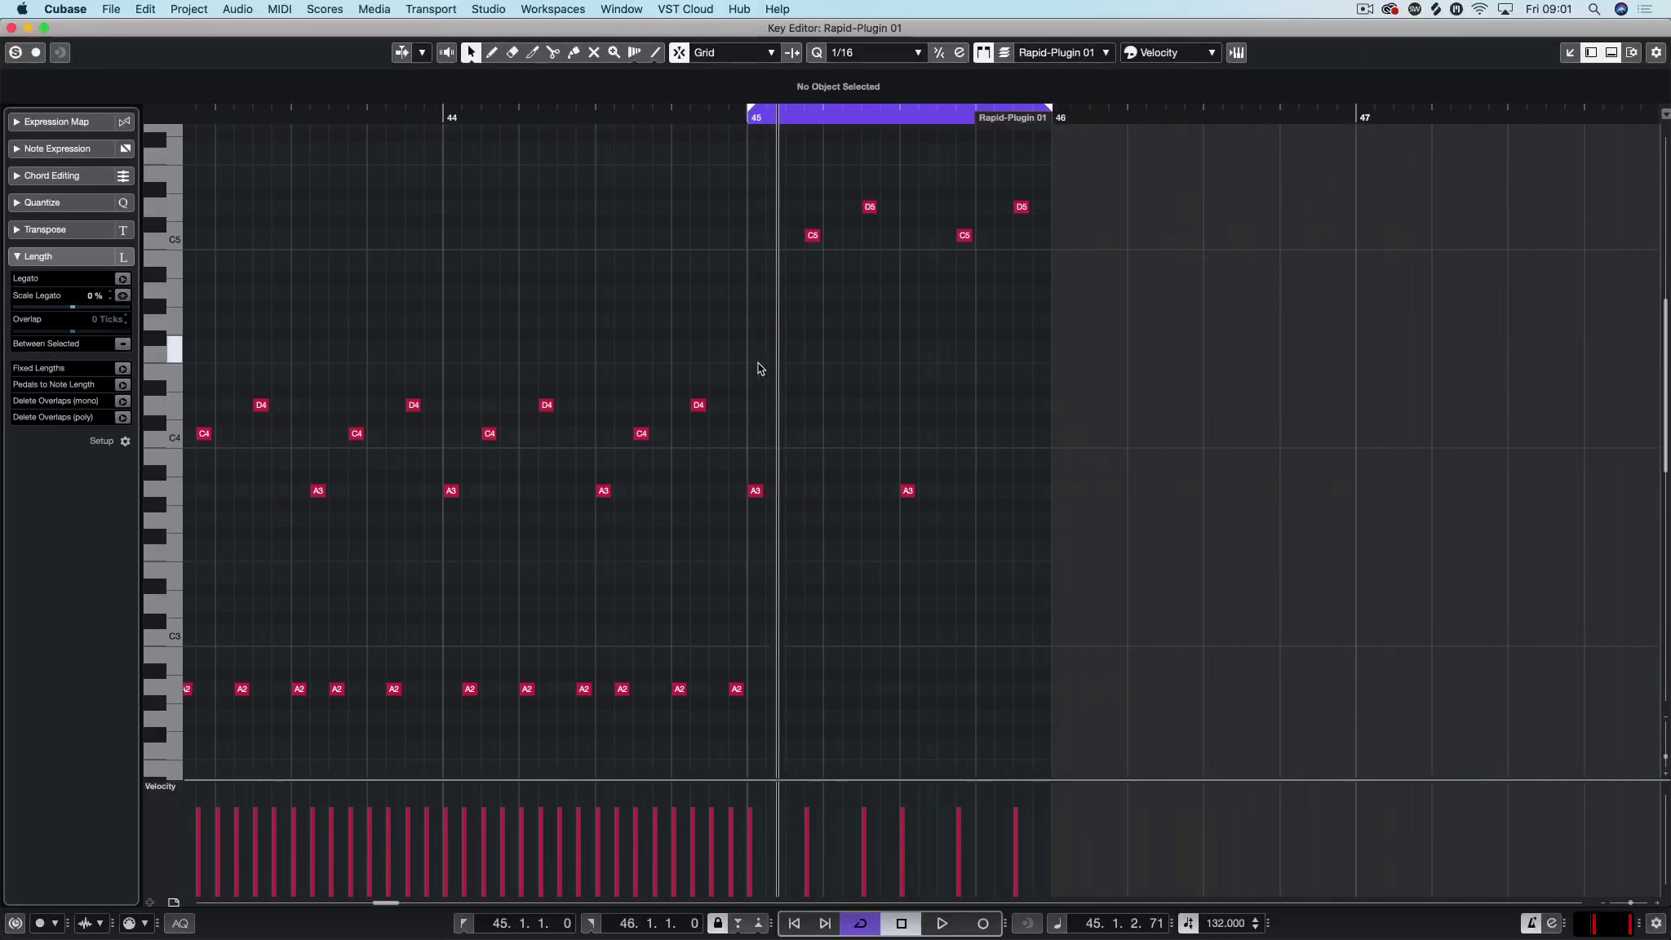